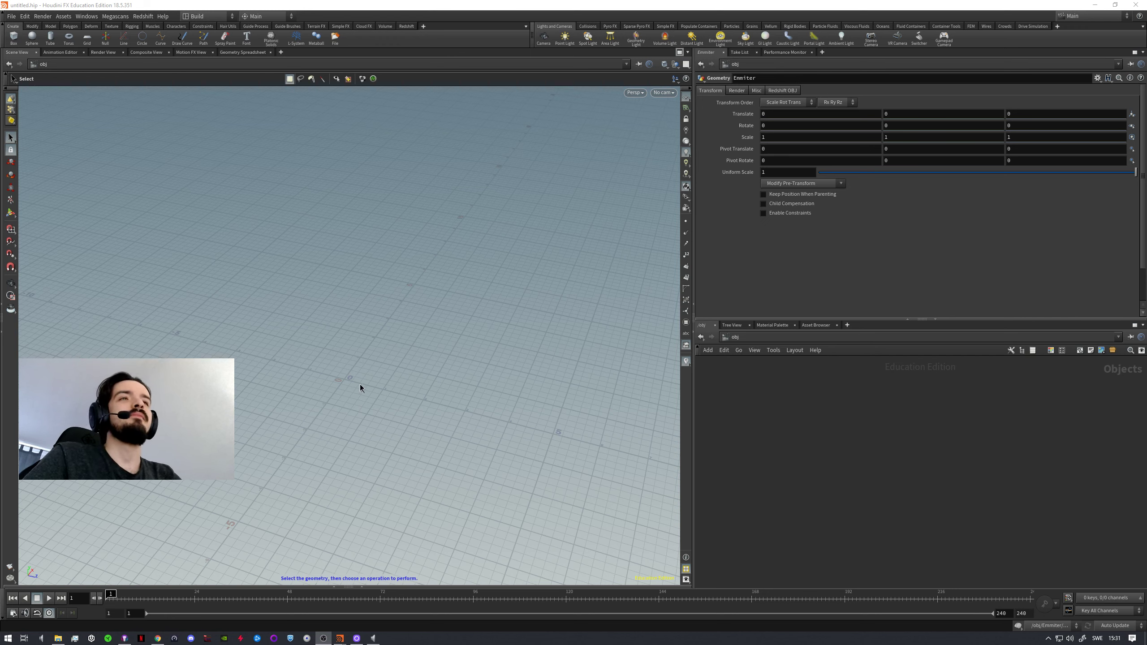
pyautogui.keyDown('alt'); pyautogui.moveTo(357, 378); pyautogui.dragTo(398, 381, button='right'); pyautogui.keyUp('alt')
pyautogui.keyDown('alt'); pyautogui.moveTo(398, 382); pyautogui.dragTo(482, 362, button='middle'); pyautogui.keyUp('alt')
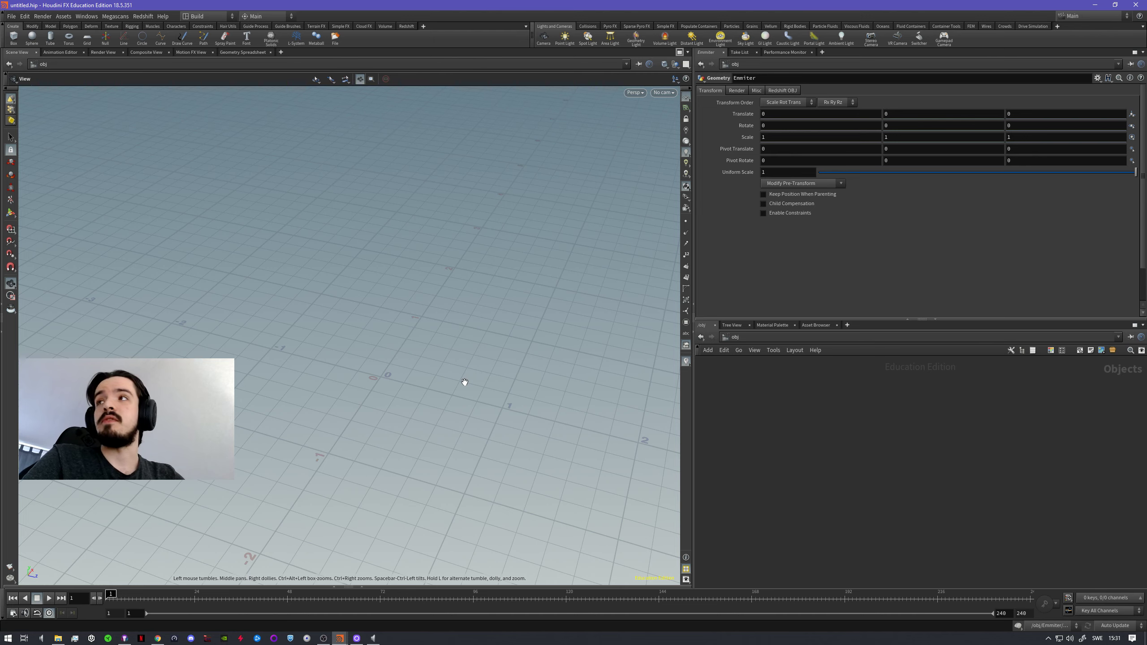
pyautogui.keyDown('alt'); pyautogui.moveTo(448, 379); pyautogui.dragTo(702, 401); pyautogui.keyUp('alt')
pyautogui.press('s')
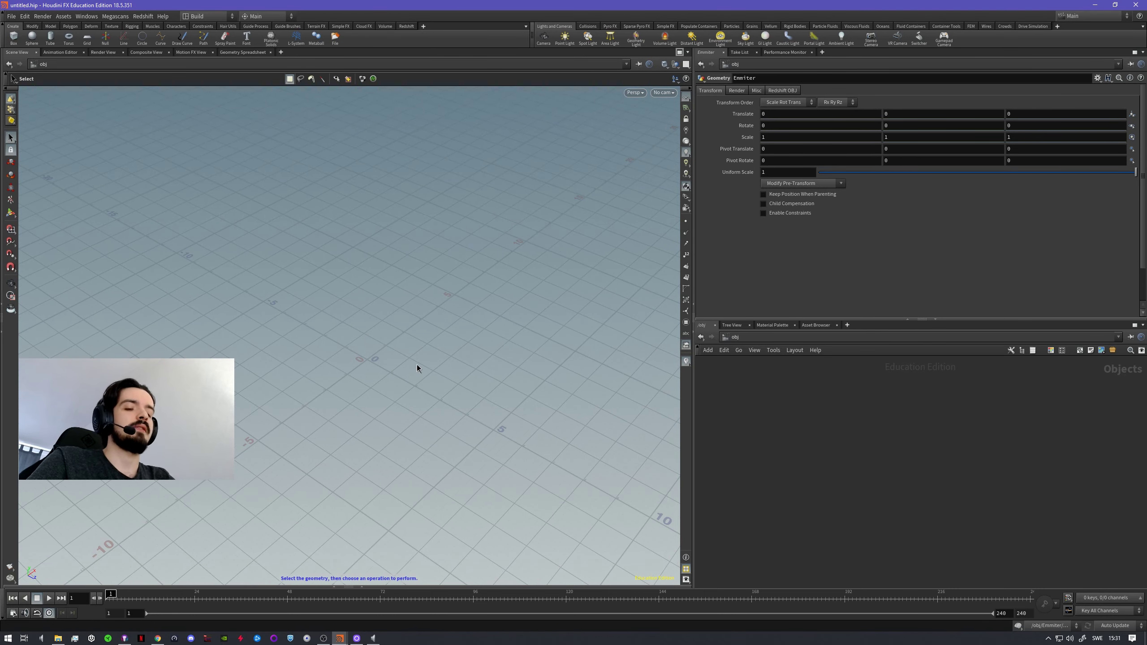
# - Add a Grid geometry object to the empty object network
pyautogui.press('Tab')
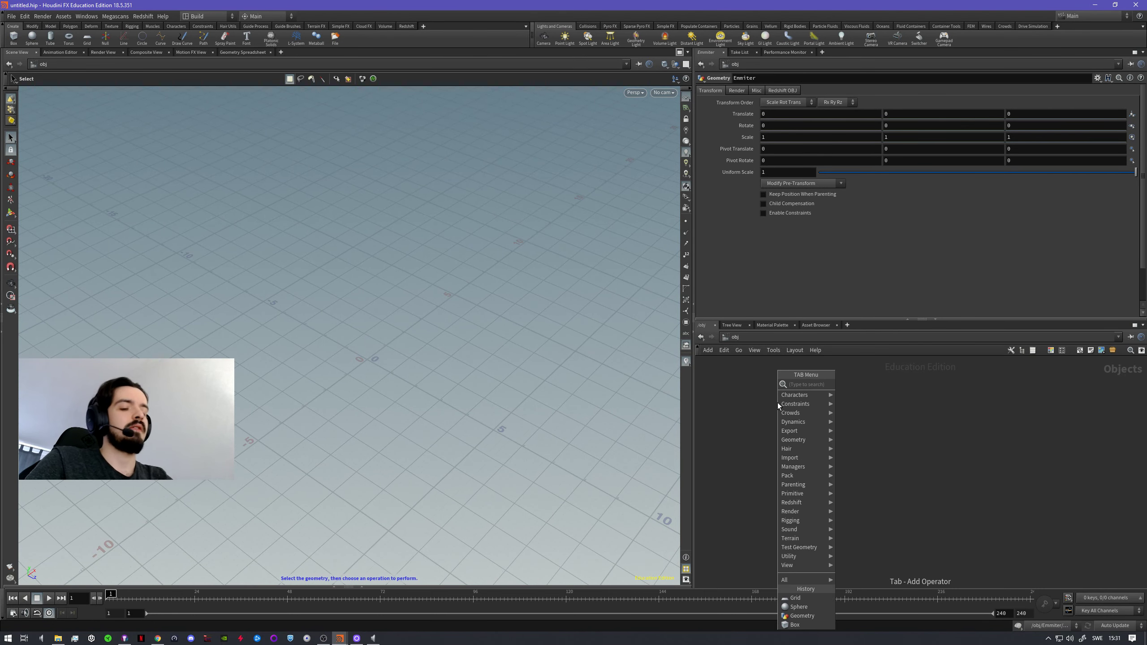
pyautogui.write('geo')
pyautogui.press('Return')
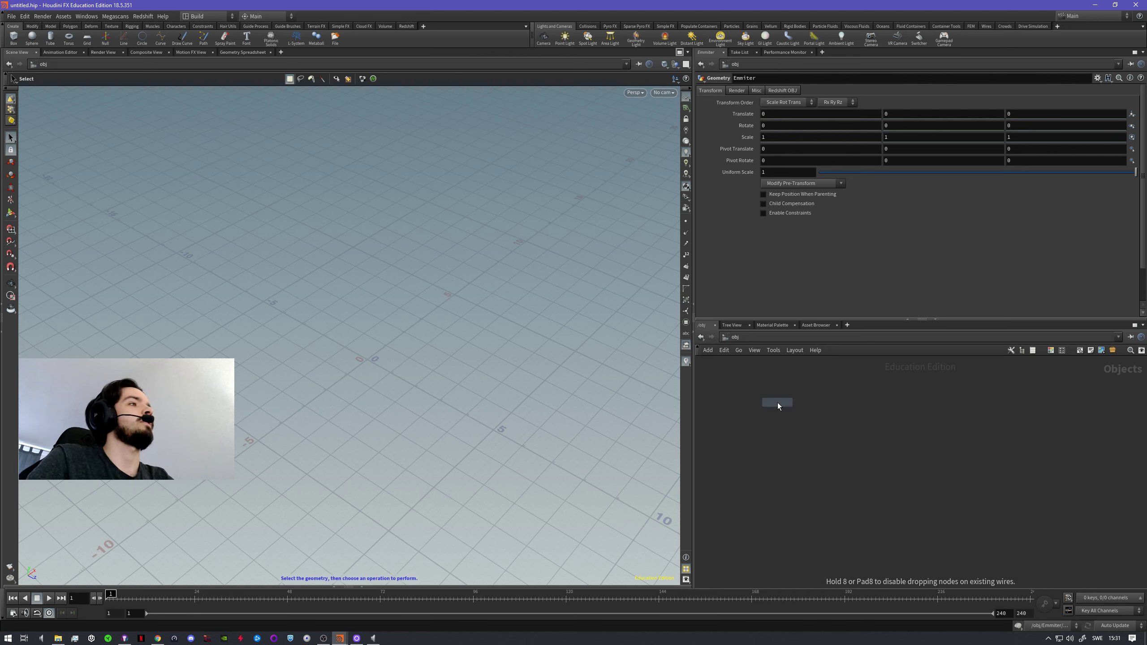
pyautogui.click(780, 402)
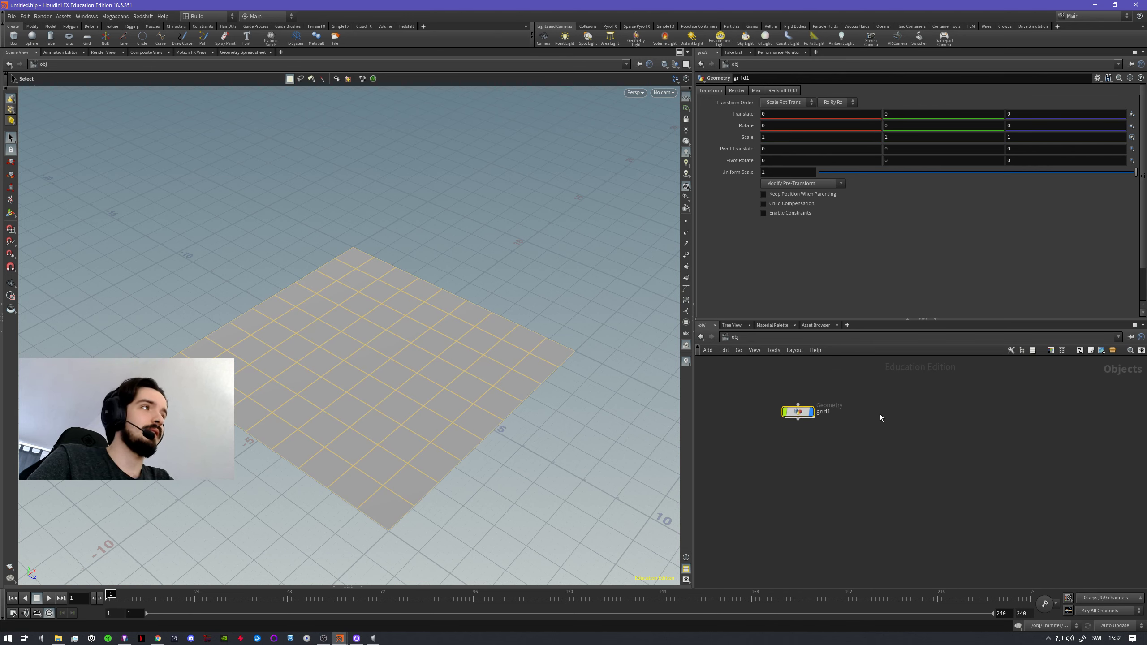
# - Add a second Grid geometry object and align its node directly below the first grid
pyautogui.press('Tab')
pyautogui.press('Escape')
pyautogui.press('Tab')
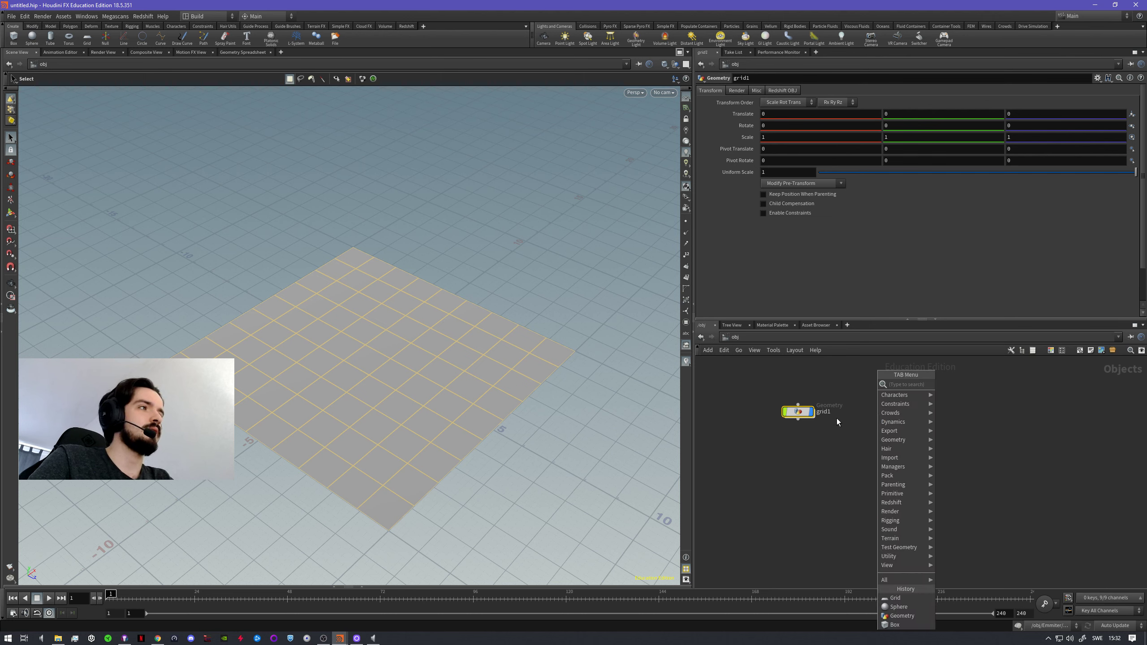
pyautogui.press('Tab')
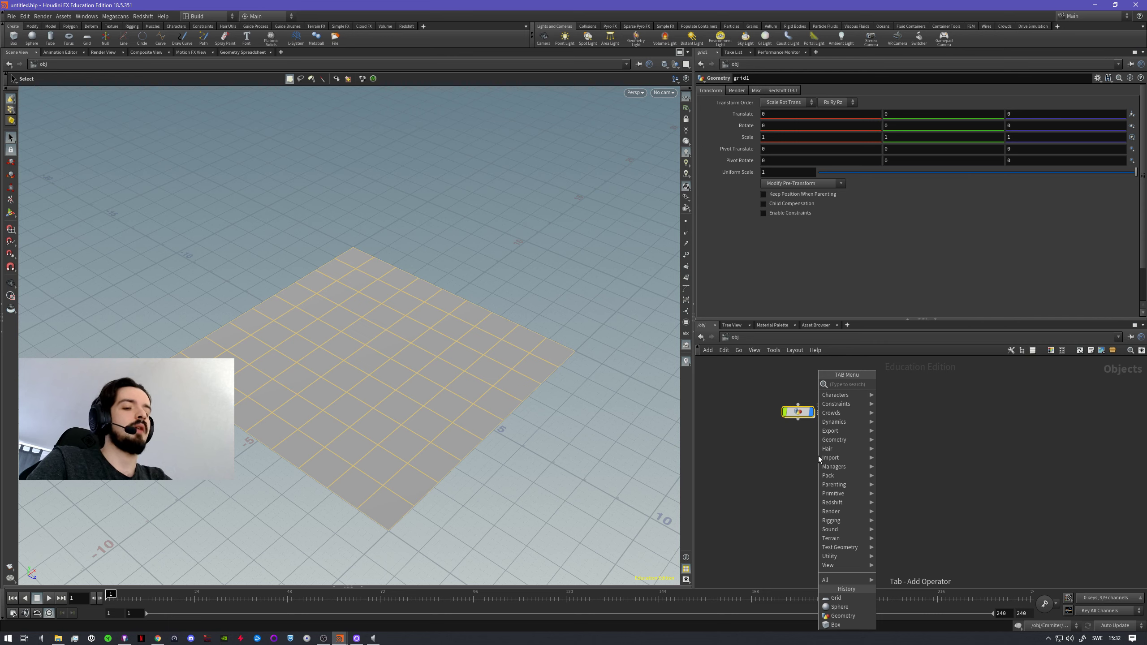
pyautogui.write('grid')
pyautogui.press('Return')
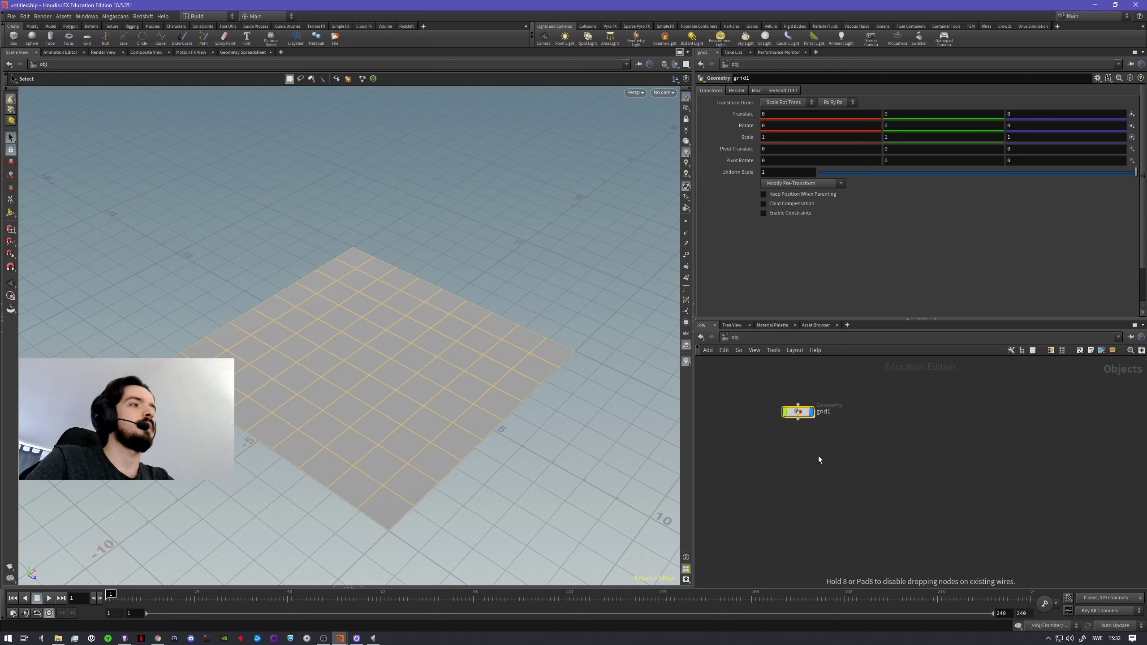
pyautogui.click(819, 456)
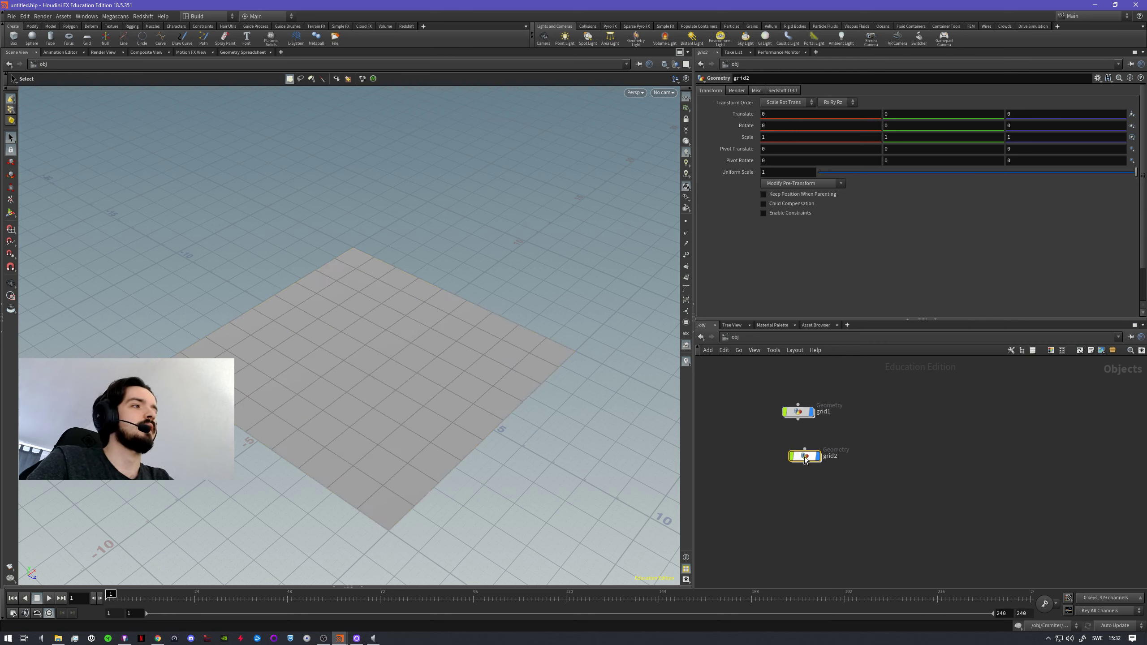
pyautogui.moveTo(804, 456); pyautogui.dragTo(798, 448)
pyautogui.scroll(2, 815, 415)
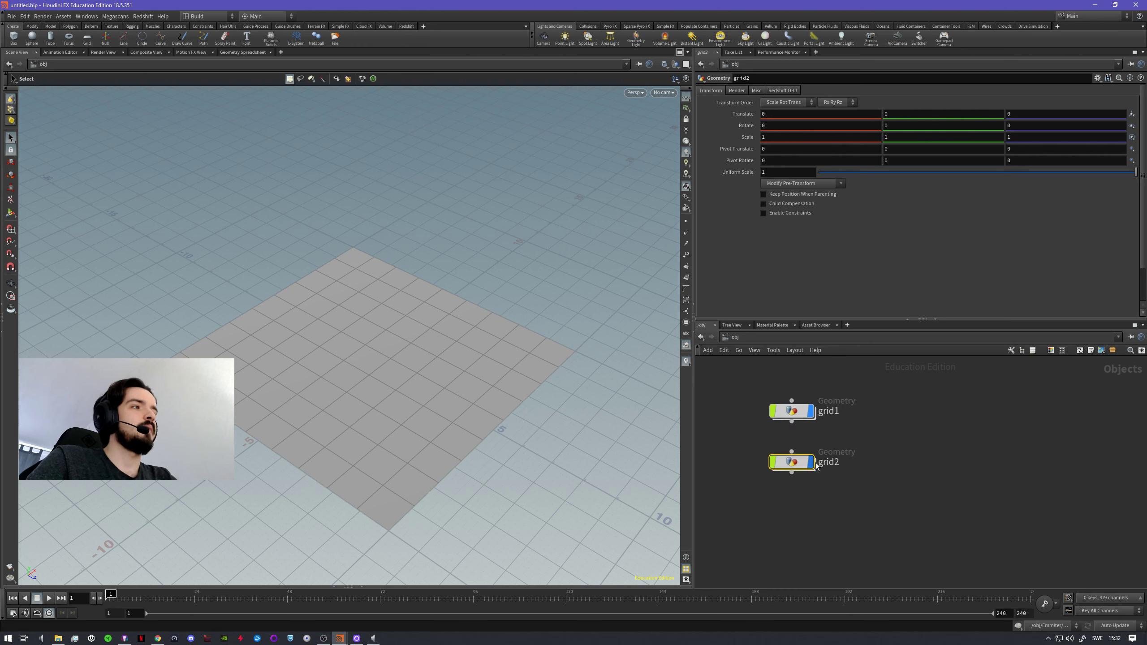
# - Toggle the display flags of both grid objects on and off, ending with both hidden
pyautogui.moveTo(834, 389); pyautogui.dragTo(803, 498)
pyautogui.moveTo(817, 419); pyautogui.dragTo(868, 473)
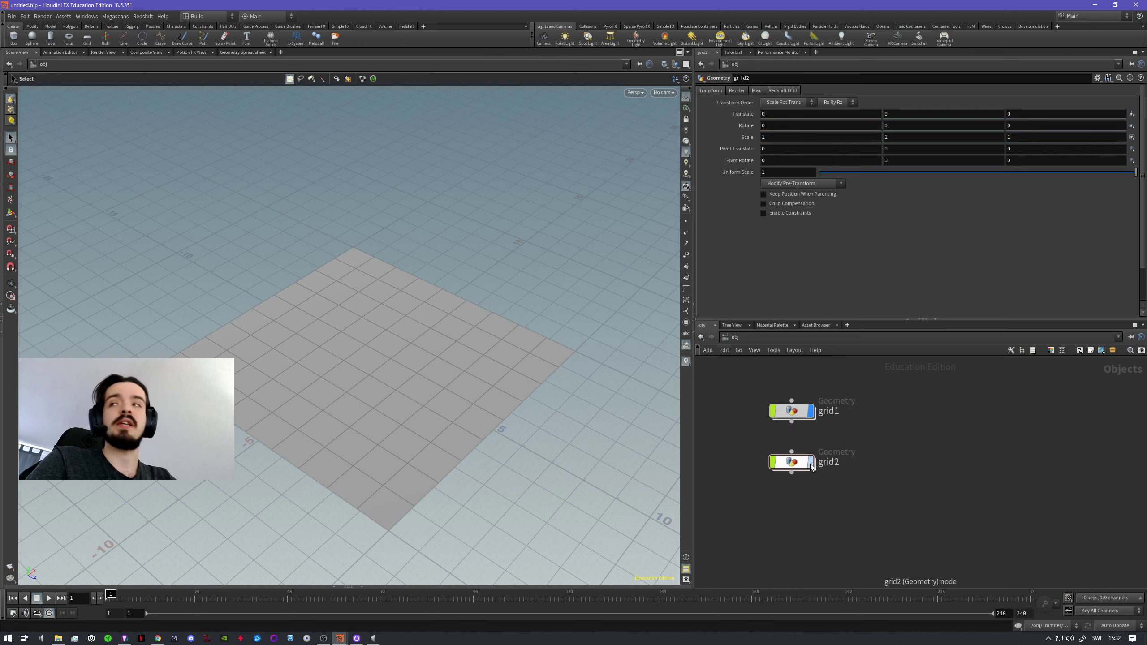
pyautogui.click(811, 465)
pyautogui.click(811, 418)
pyautogui.click(811, 413)
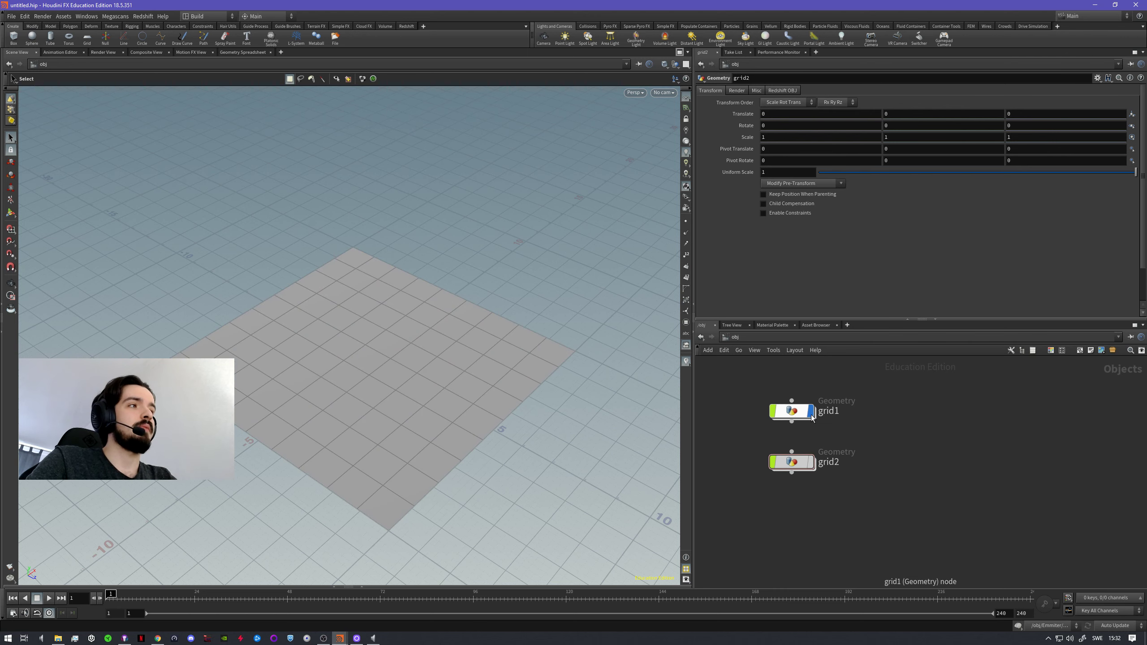
pyautogui.click(811, 463)
pyautogui.click(812, 417)
pyautogui.click(811, 462)
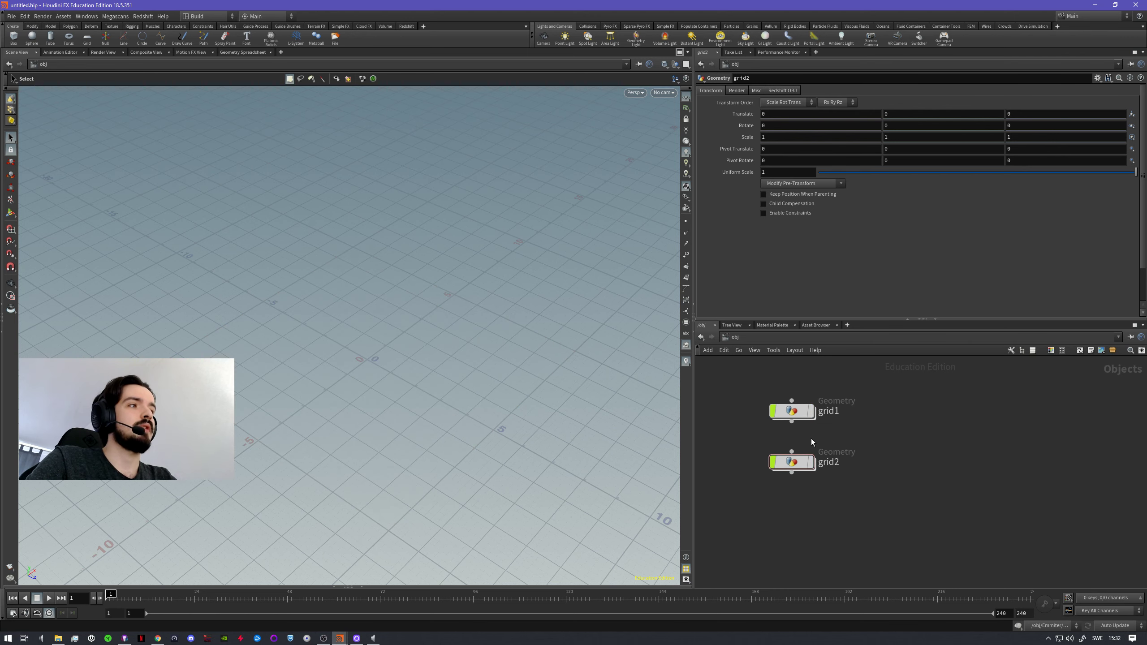
pyautogui.click(812, 463)
pyautogui.click(811, 463)
pyautogui.click(811, 415)
pyautogui.click(811, 415)
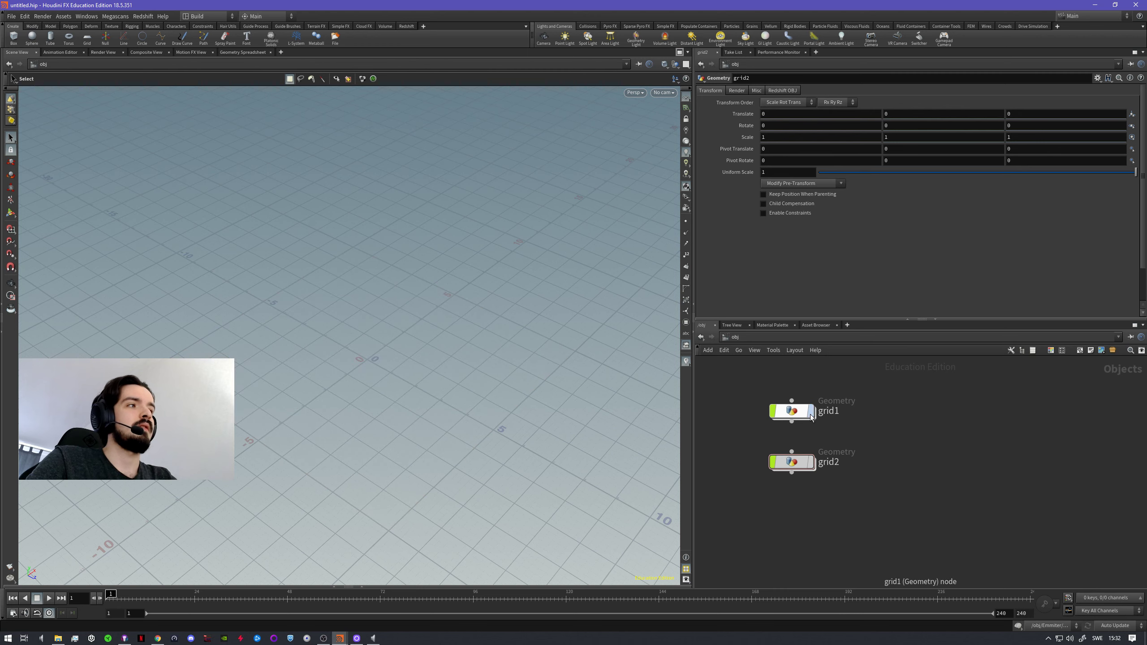
pyautogui.click(811, 463)
pyautogui.click(811, 463)
# - Delete the second grid object and turn the first grid's display back on
pyautogui.moveTo(860, 443); pyautogui.dragTo(721, 515)
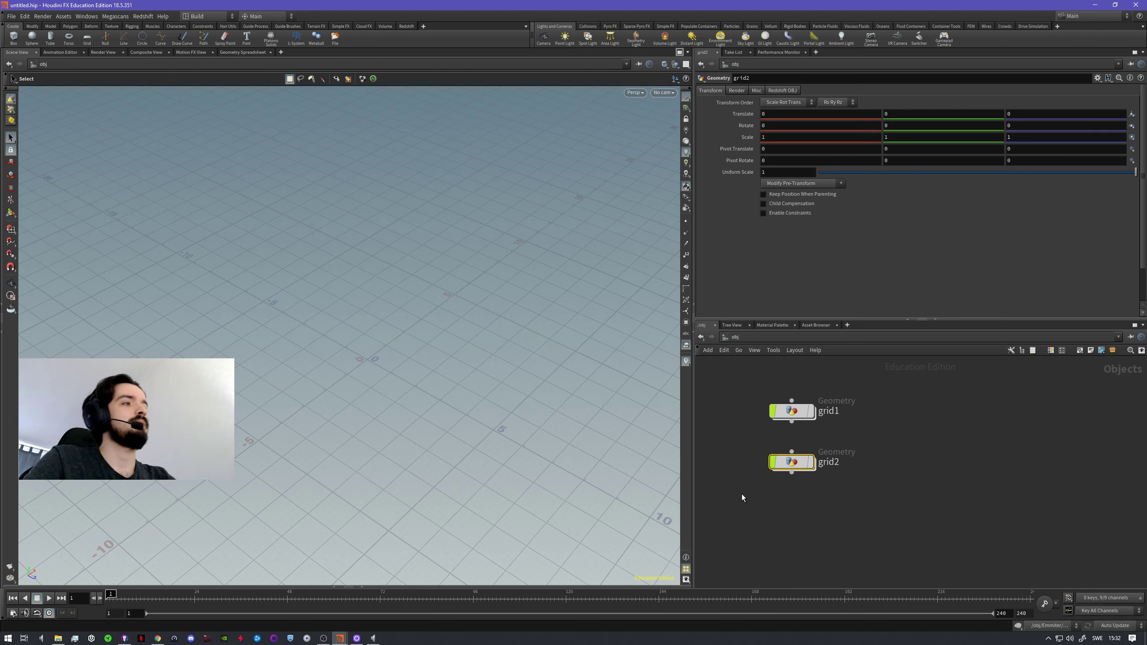
pyautogui.press('Delete')
pyautogui.click(816, 414)
pyautogui.click(812, 413)
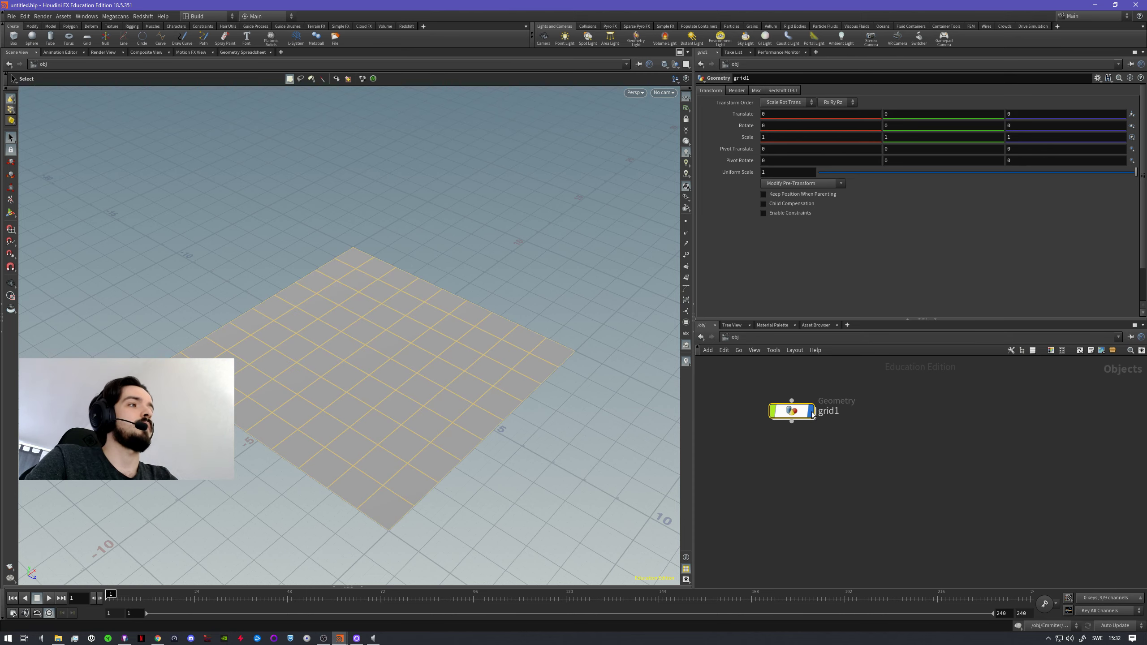
pyautogui.moveTo(795, 412)
pyautogui.mouseDown()
pyautogui.moveTo(801, 439)
pyautogui.moveTo(800, 430)
pyautogui.mouseUp()
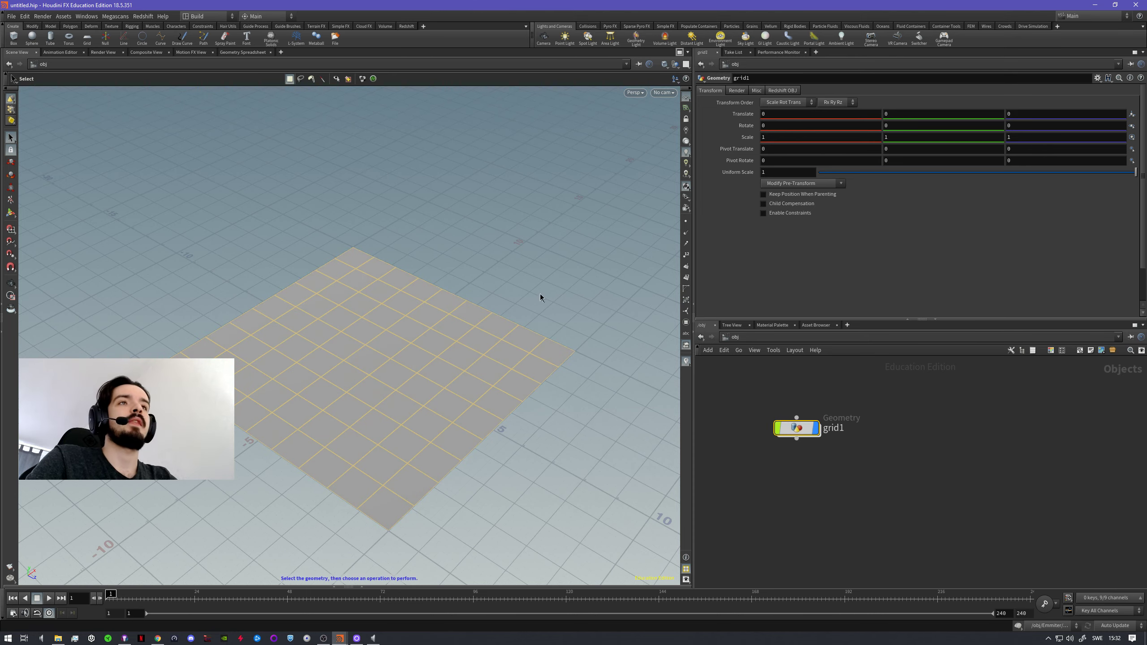
# - Examine the grid object in the viewport from different angles and distances, deselecting and reselecting it
pyautogui.keyDown('alt'); pyautogui.moveTo(541, 296); pyautogui.dragTo(502, 303); pyautogui.keyUp('alt')
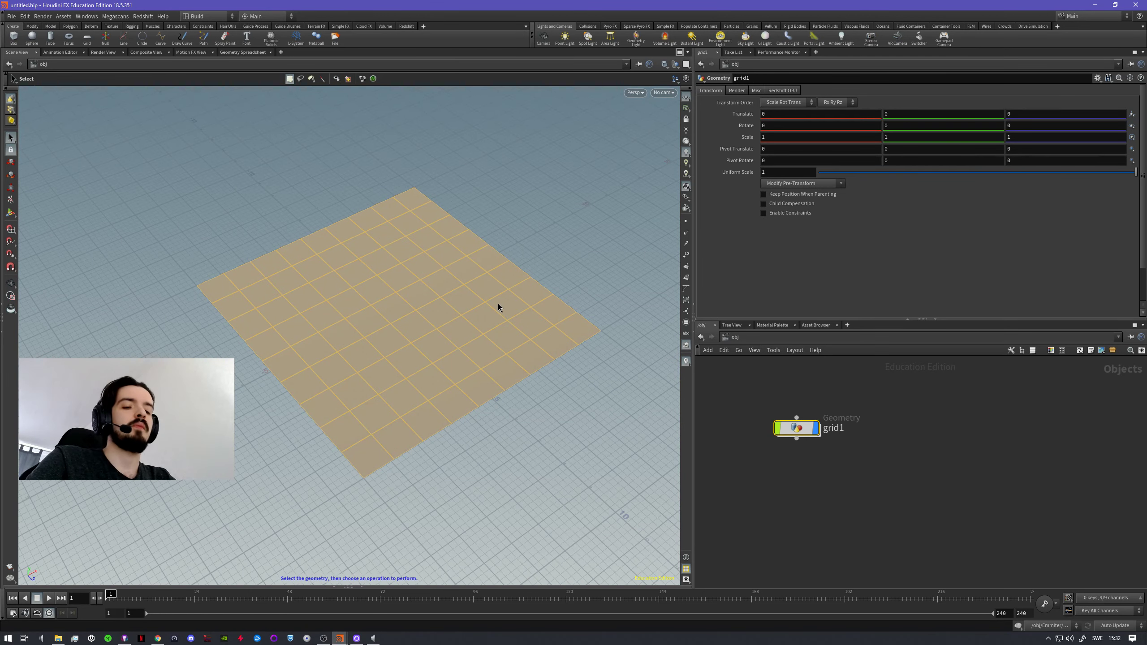
pyautogui.press('Escape')
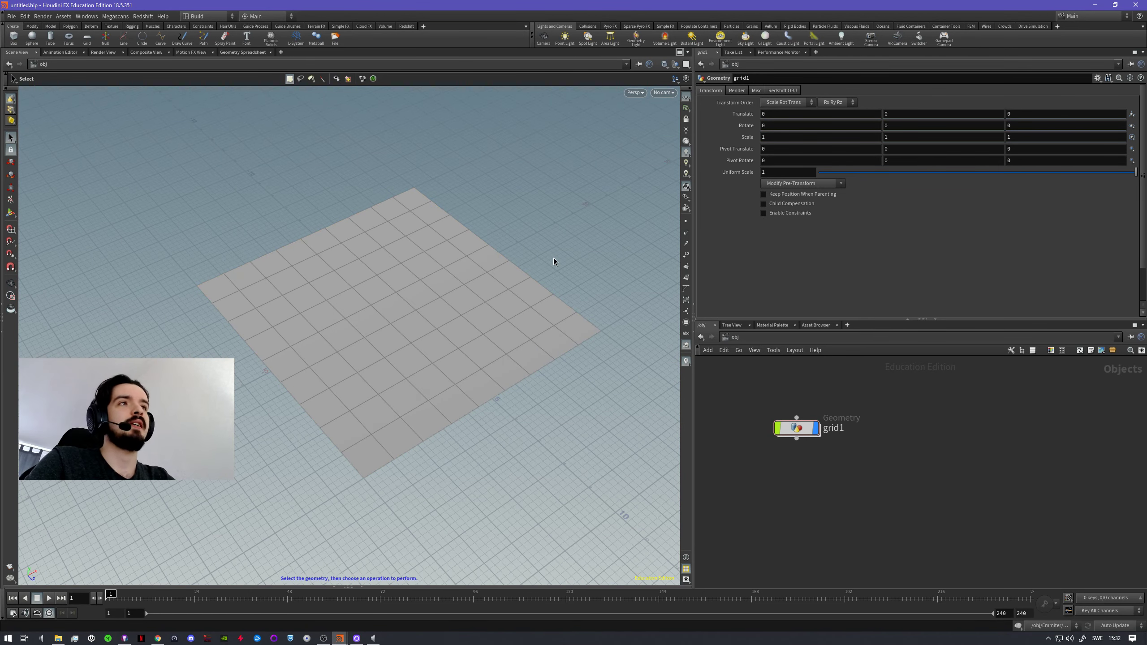
pyautogui.click(802, 433)
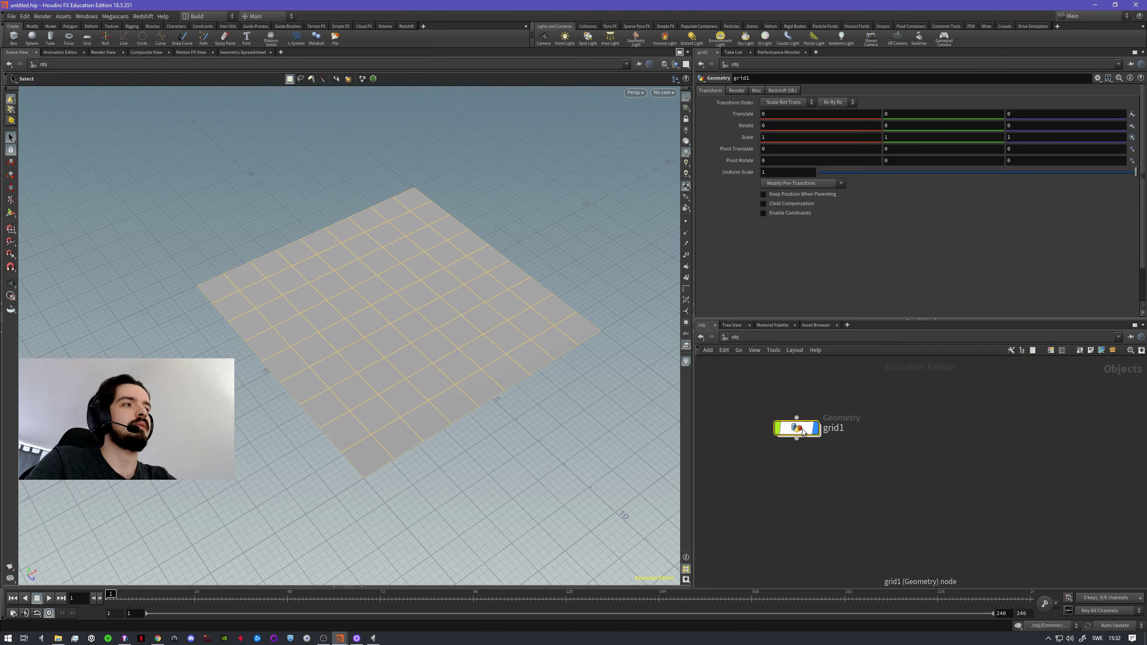
pyautogui.hotkey('space', 'g')
pyautogui.moveTo(441, 293); pyautogui.dragTo(281, 323)
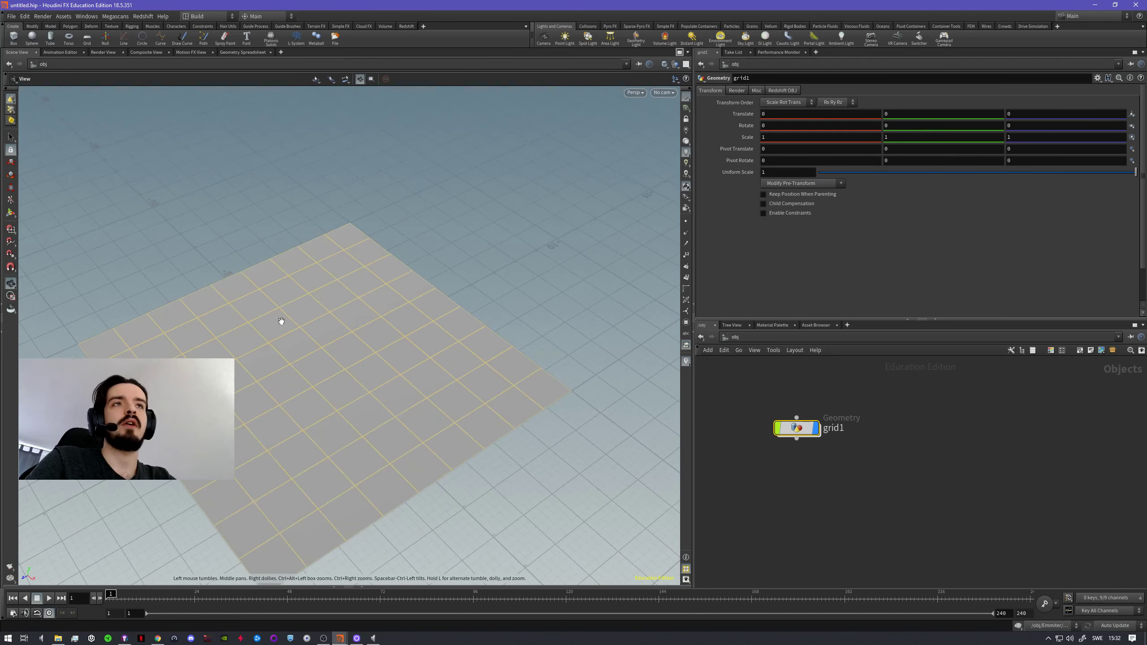
pyautogui.moveTo(282, 323); pyautogui.dragTo(198, 343, button='right')
pyautogui.moveTo(305, 348); pyautogui.dragTo(363, 338, button='middle')
pyautogui.moveTo(363, 339); pyautogui.dragTo(467, 346, button='right')
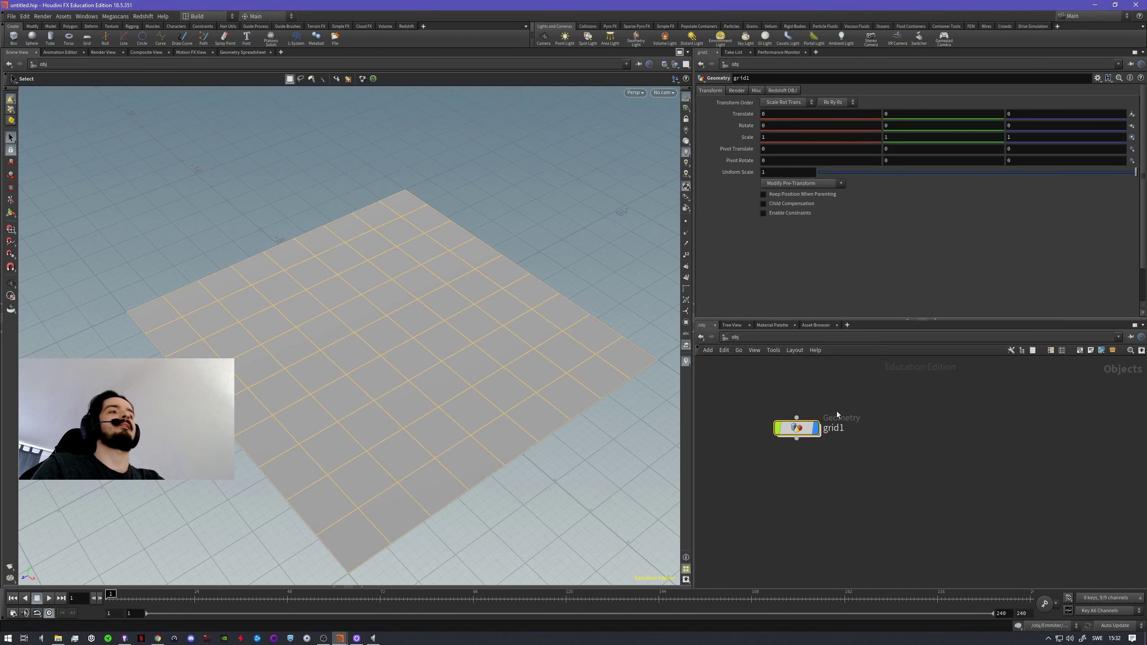
# - Enter the grid object and set the grid's rows and columns to 25 each
pyautogui.doubleClick(796, 432)
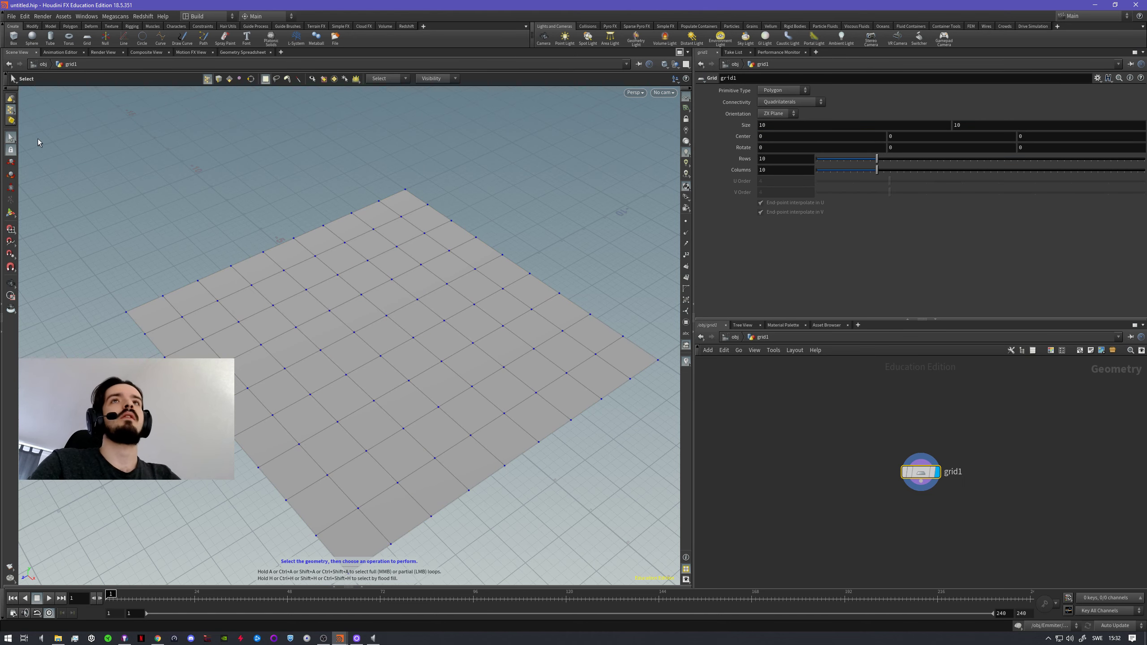
pyautogui.moveTo(535, 280); pyautogui.dragTo(393, 292, button='right')
pyautogui.moveTo(443, 318); pyautogui.dragTo(486, 298)
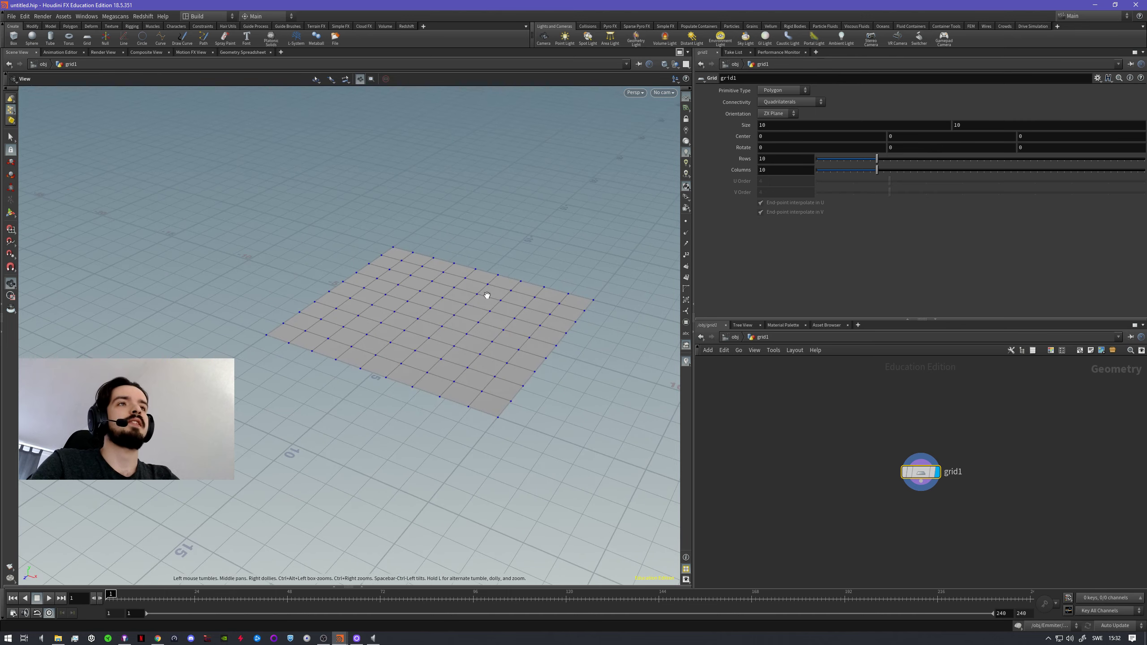
pyautogui.moveTo(486, 297); pyautogui.dragTo(354, 367, button='middle')
pyautogui.moveTo(354, 368); pyautogui.dragTo(336, 356, button='right')
pyautogui.moveTo(351, 371); pyautogui.dragTo(422, 326, button='middle')
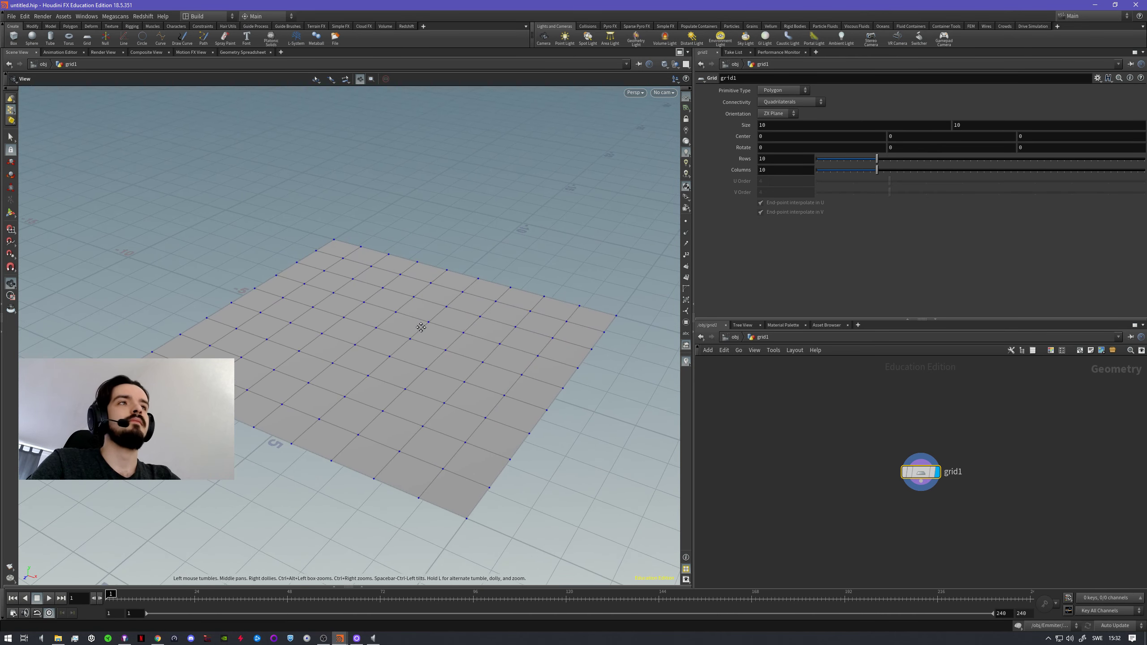
pyautogui.moveTo(877, 159); pyautogui.dragTo(978, 172)
pyautogui.moveTo(899, 162); pyautogui.dragTo(978, 159)
pyautogui.keyDown('alt'); pyautogui.moveTo(405, 351); pyautogui.dragTo(435, 377); pyautogui.keyUp('alt')
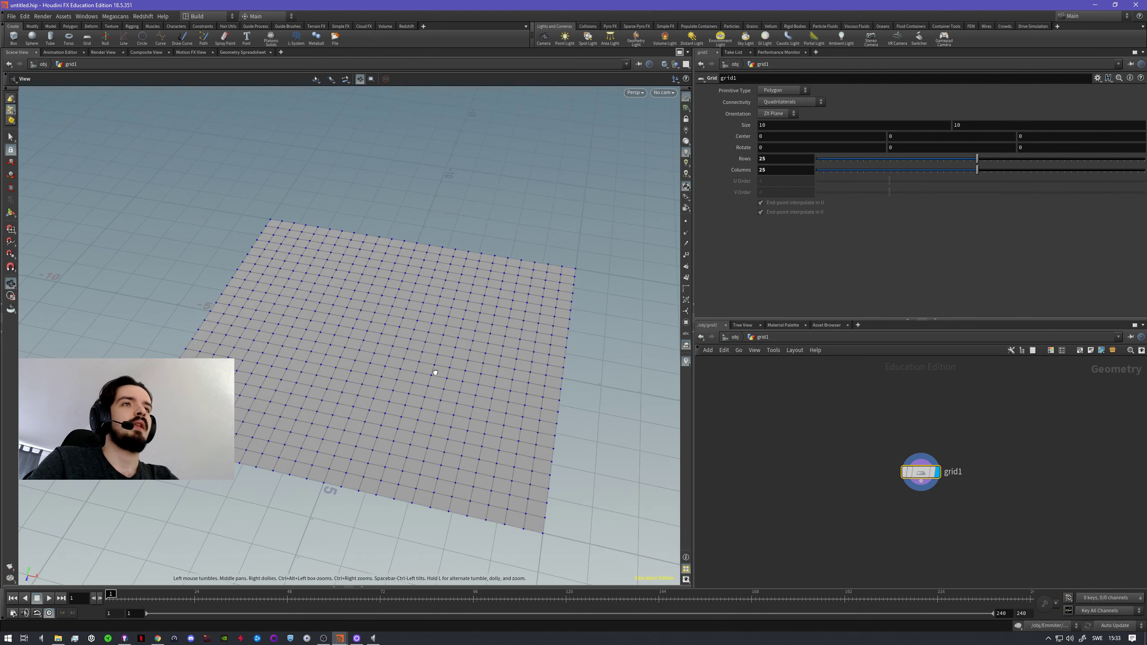
# - Try 12 and 13 as the grid's first size value, and restore it to 10
pyautogui.moveTo(742, 126); pyautogui.dragTo(742, 128, button='middle')
pyautogui.click(786, 127)
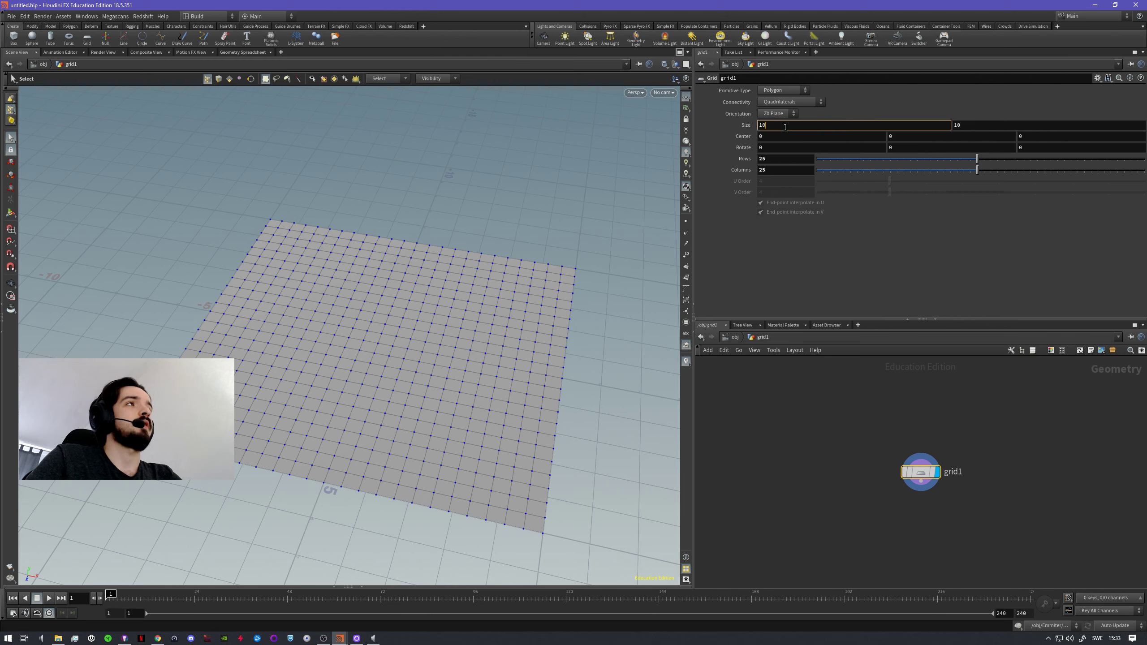
pyautogui.write('12')
pyautogui.press('Return')
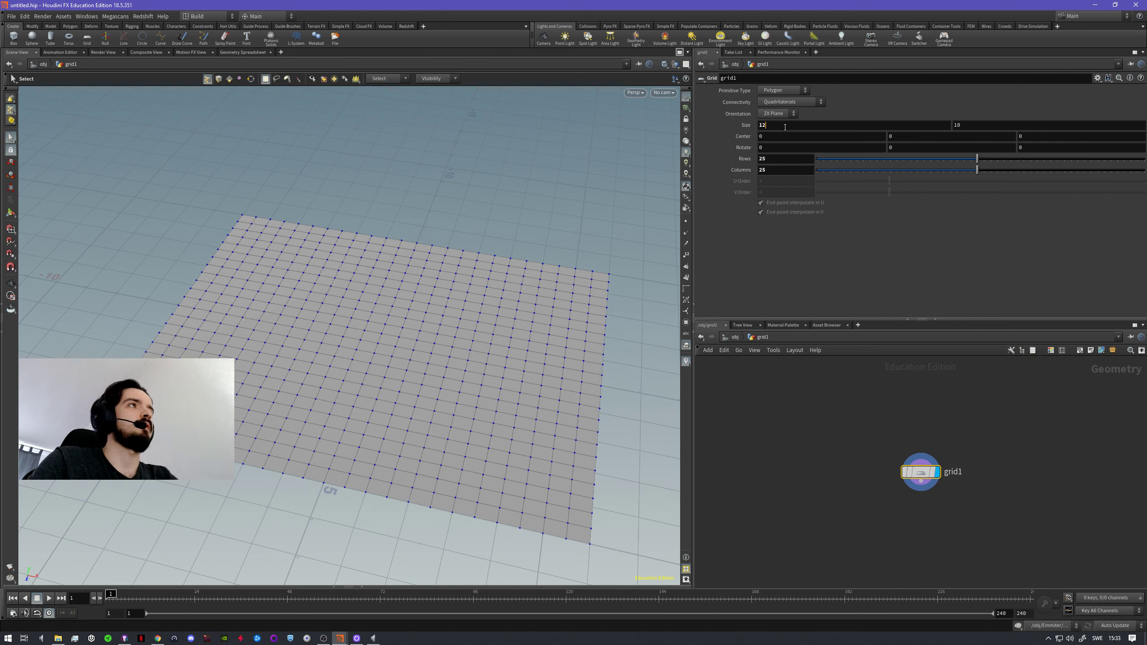
pyautogui.click(786, 127)
pyautogui.write('13')
pyautogui.press('Return')
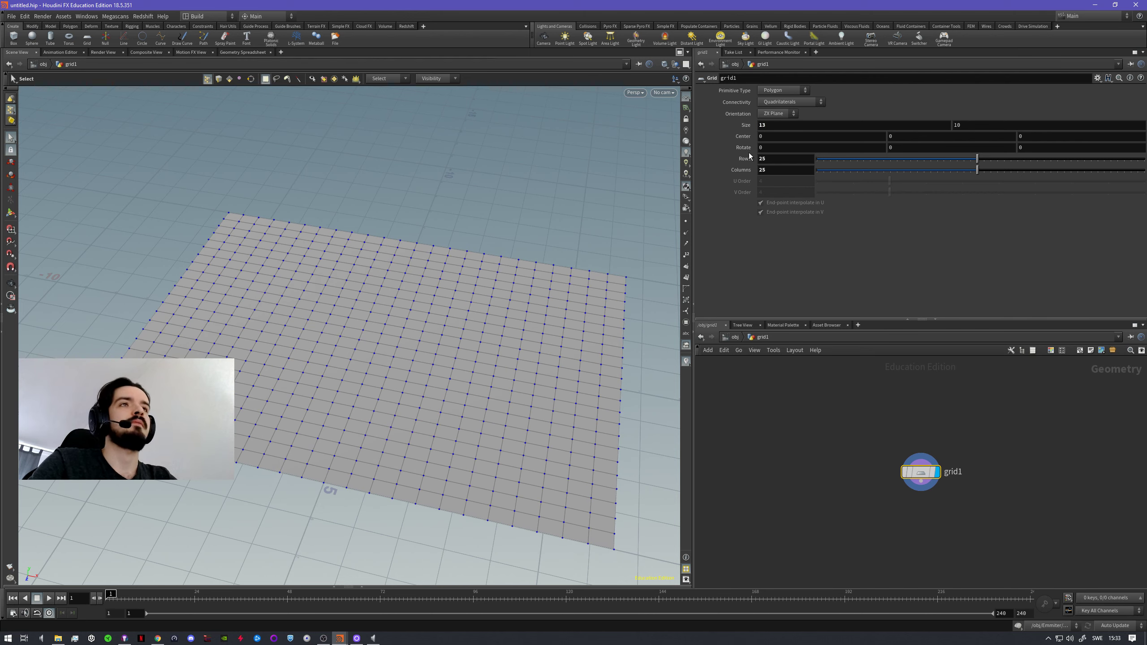
pyautogui.click(762, 127)
pyautogui.write('10')
pyautogui.press('Return')
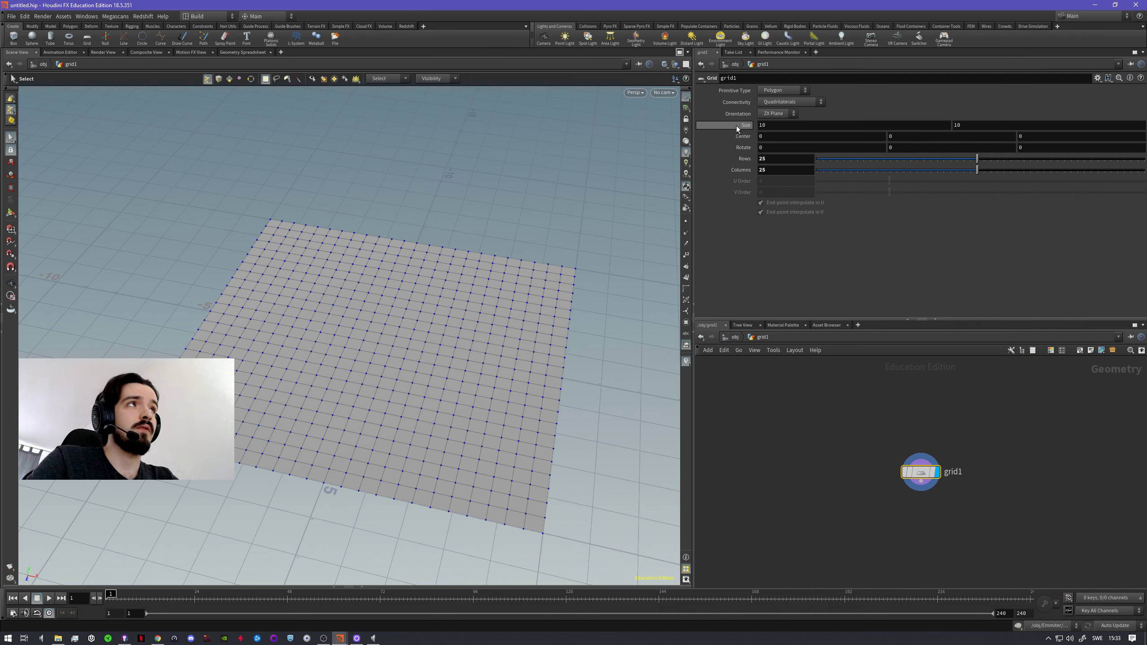
# - Look through the value ladder increments for the grid's first size value
pyautogui.moveTo(783, 125)
pyautogui.mouseDown(button='middle')
pyautogui.moveTo(784, 155)
pyautogui.moveTo(786, 122)
pyautogui.moveTo(768, 122)
pyautogui.moveTo(808, 122)
pyautogui.moveTo(712, 122)
pyautogui.moveTo(809, 123)
pyautogui.moveTo(786, 122)
pyautogui.moveTo(785, 140)
pyautogui.moveTo(785, 106)
pyautogui.moveTo(849, 105)
pyautogui.moveTo(723, 106)
pyautogui.moveTo(808, 106)
pyautogui.moveTo(786, 108)
pyautogui.mouseUp(button='middle')
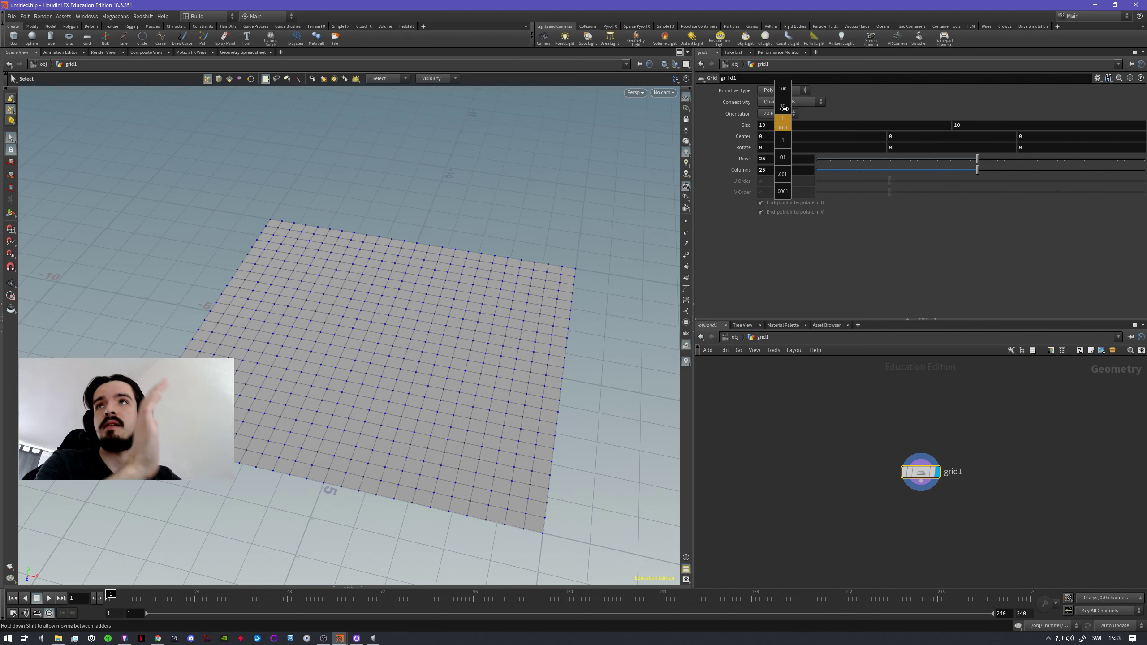
pyautogui.moveTo(784, 108); pyautogui.dragTo(784, 139, button='middle')
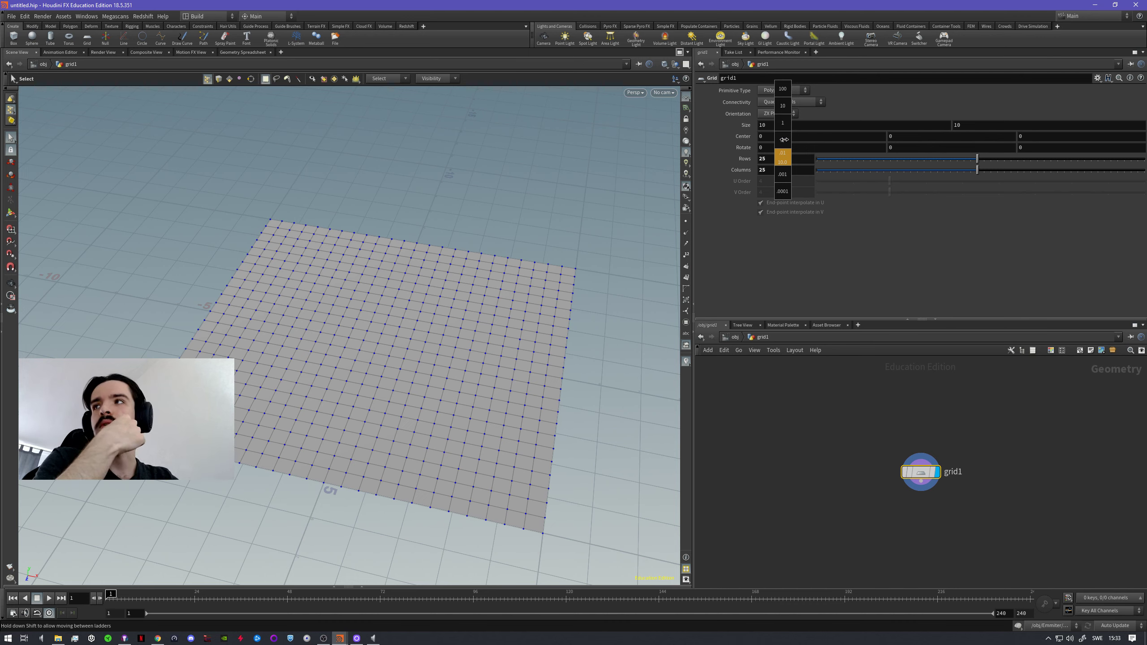
pyautogui.moveTo(784, 140); pyautogui.dragTo(782, 126, button='middle')
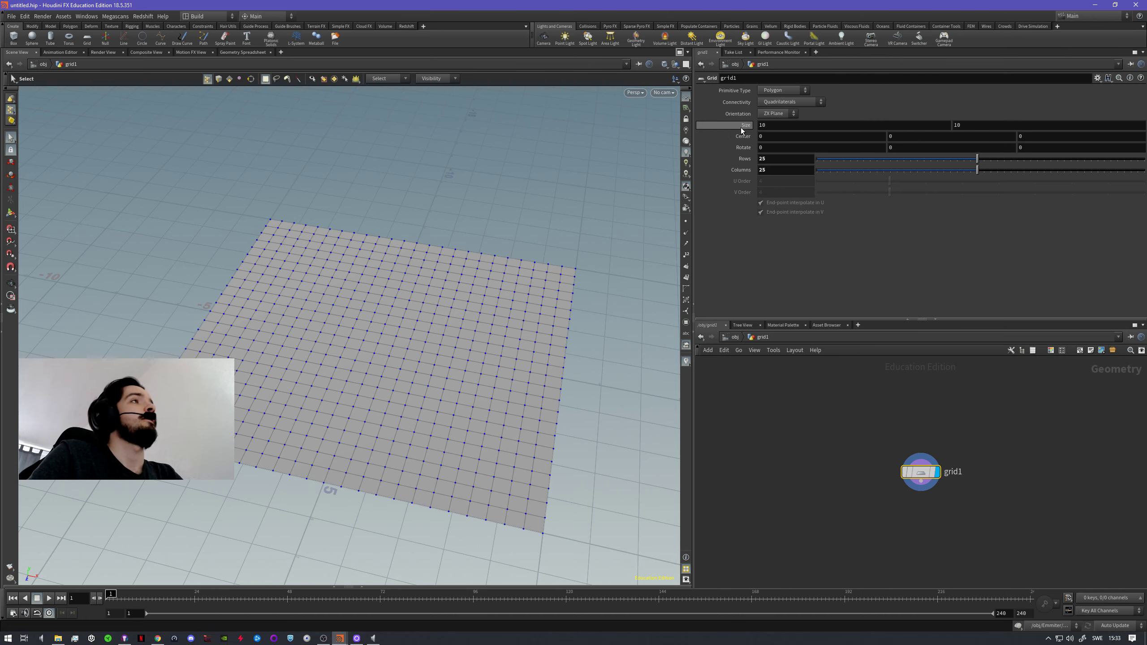
pyautogui.moveTo(954, 546); pyautogui.dragTo(829, 490, button='middle')
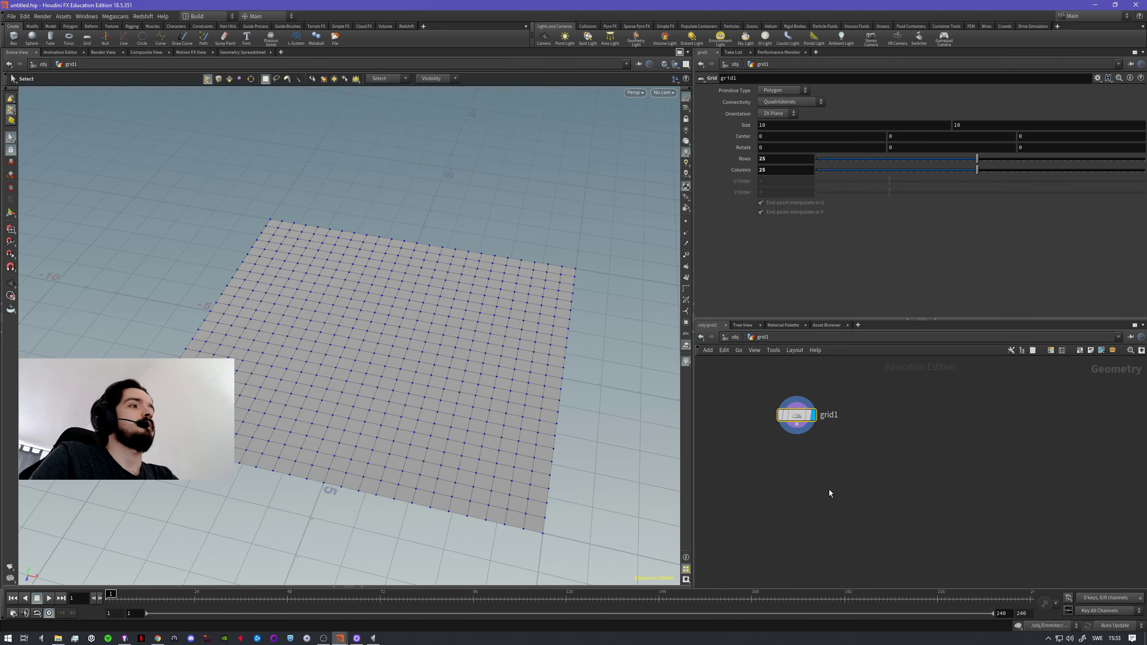
pyautogui.press('Escape')
pyautogui.moveTo(492, 422); pyautogui.dragTo(452, 405)
pyautogui.press('s')
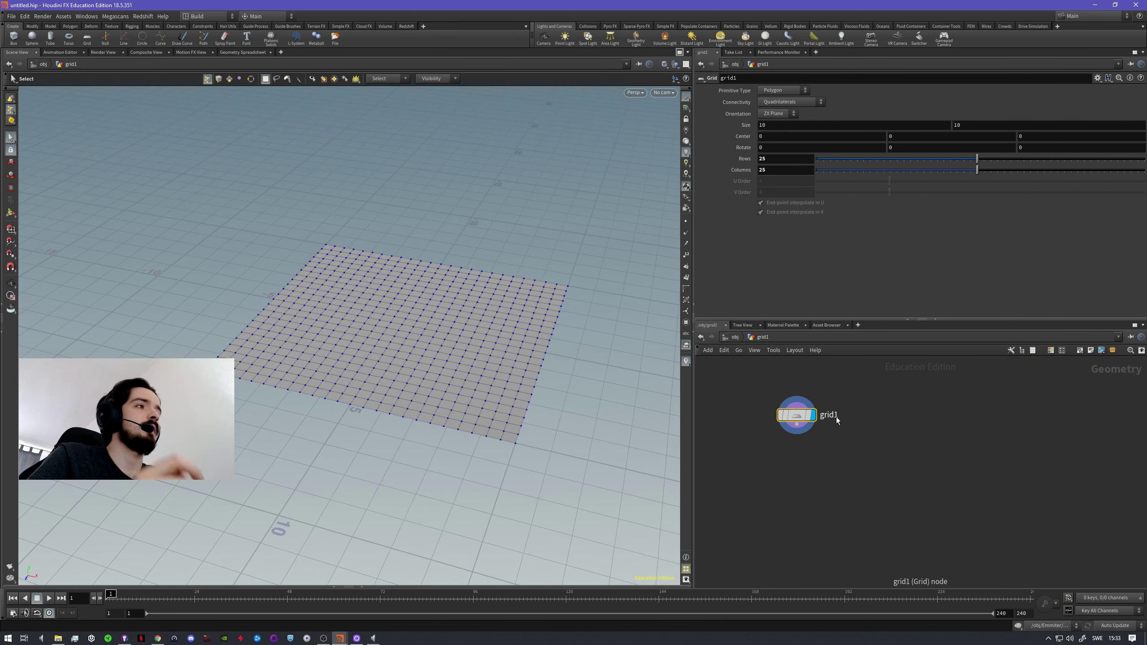
# - Add a Color node directly below the grid1 node, connected to its output
pyautogui.press('Tab')
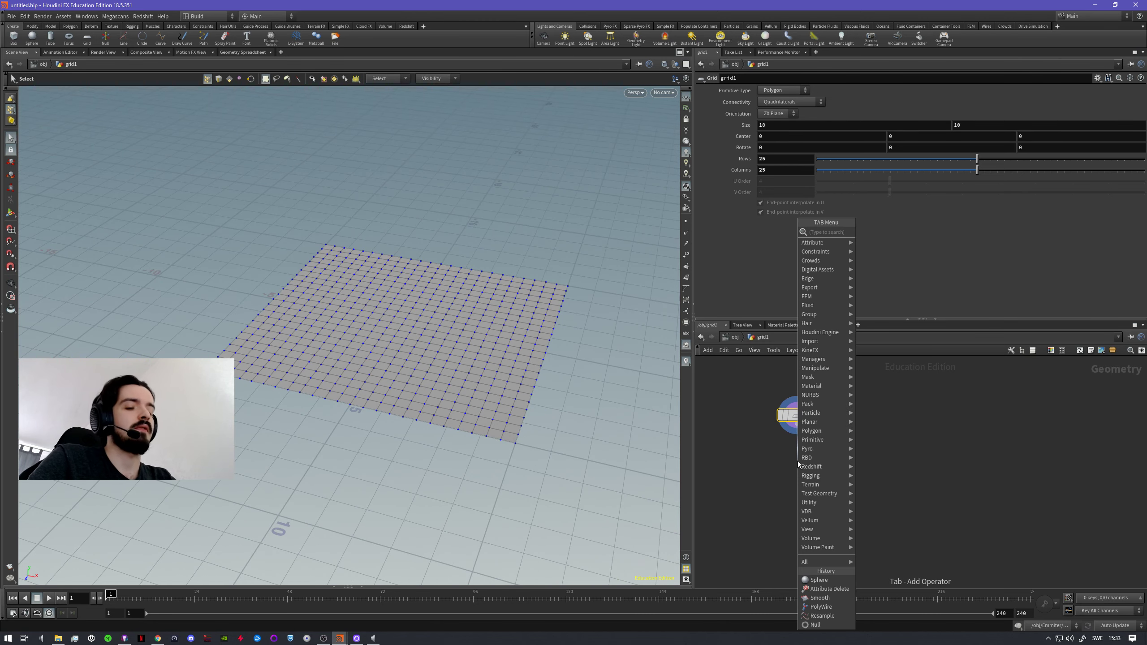
pyautogui.write('color')
pyautogui.press('Return')
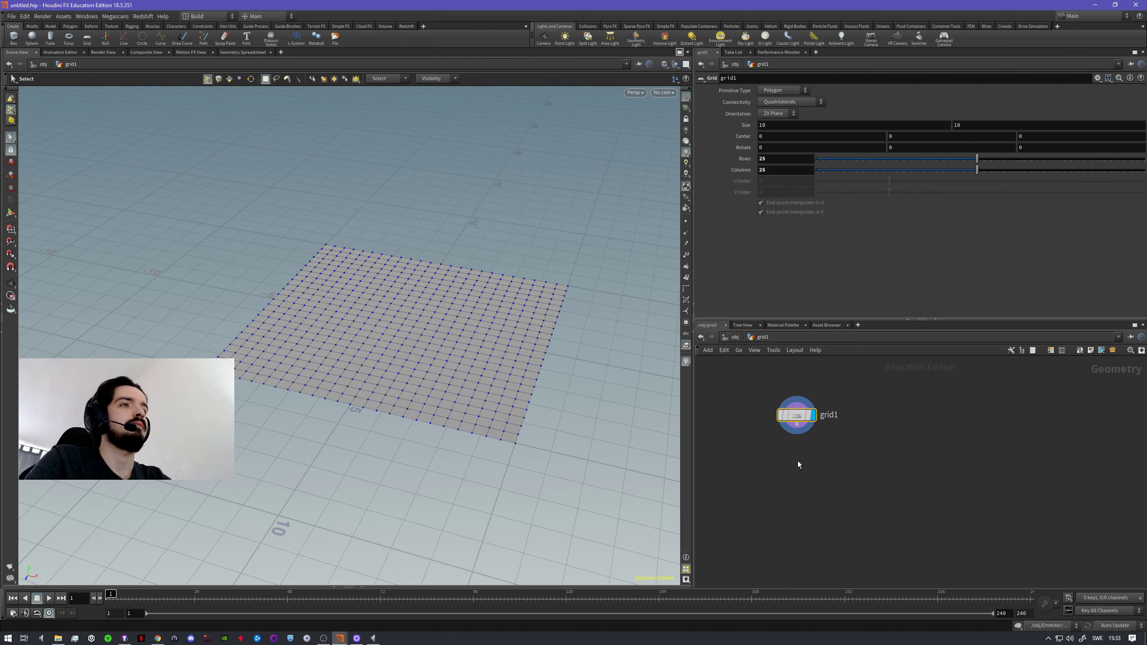
pyautogui.click(796, 457)
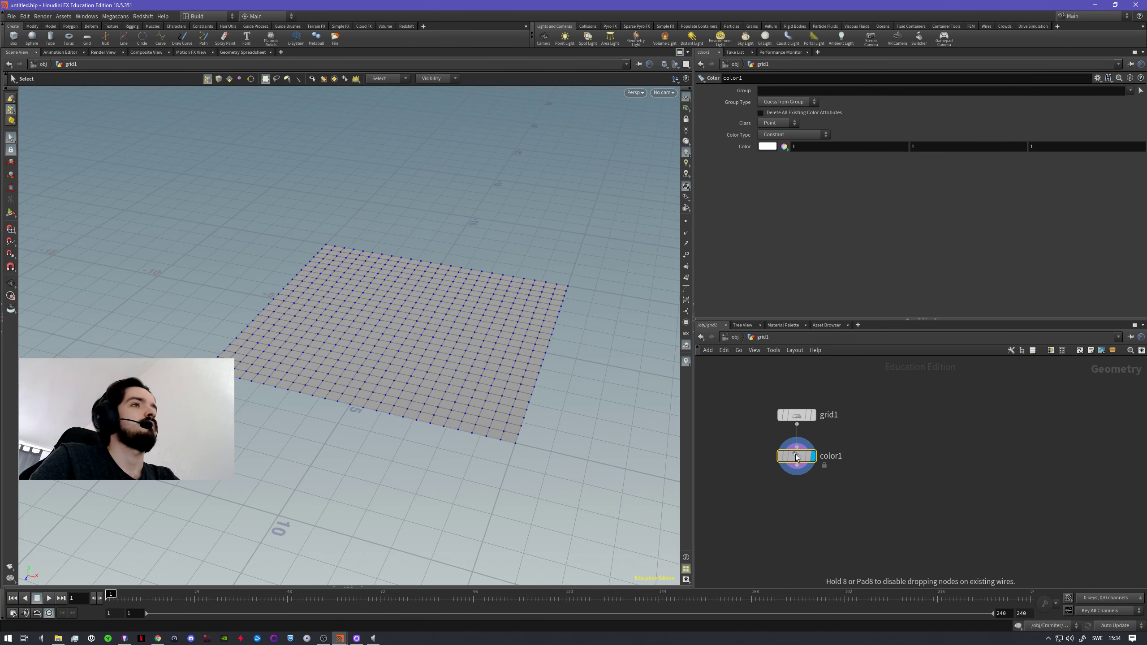
# - Set the color1 node's color to cyan (0, 1, 1) and place the node slightly lower in the network
pyautogui.click(773, 148)
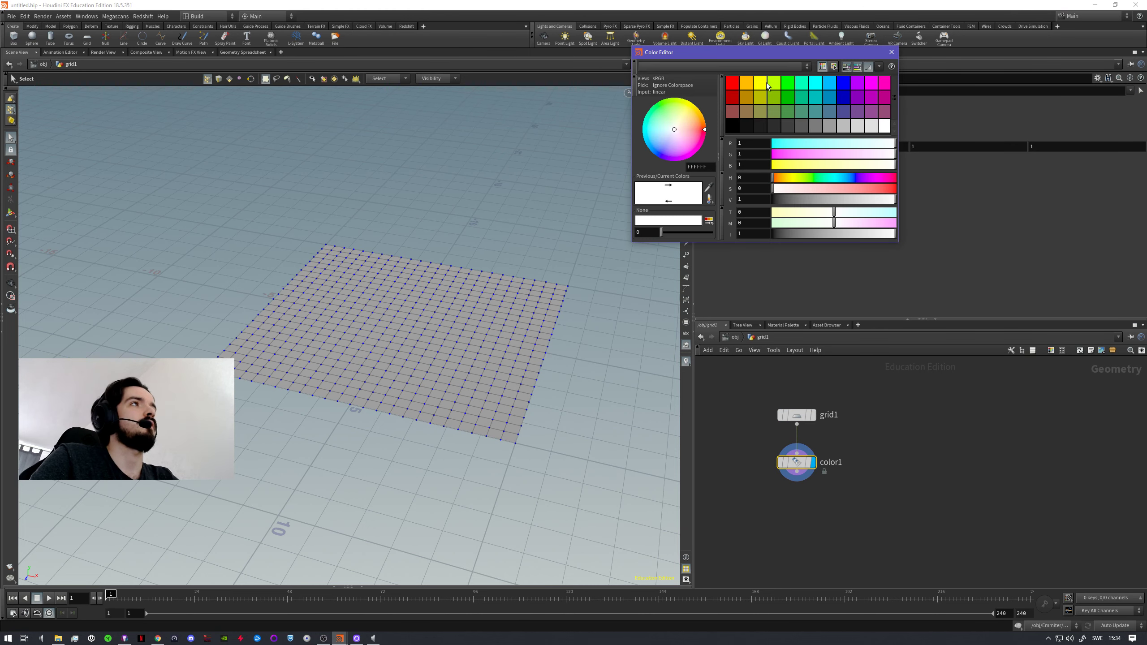
pyautogui.click(816, 83)
pyautogui.click(891, 52)
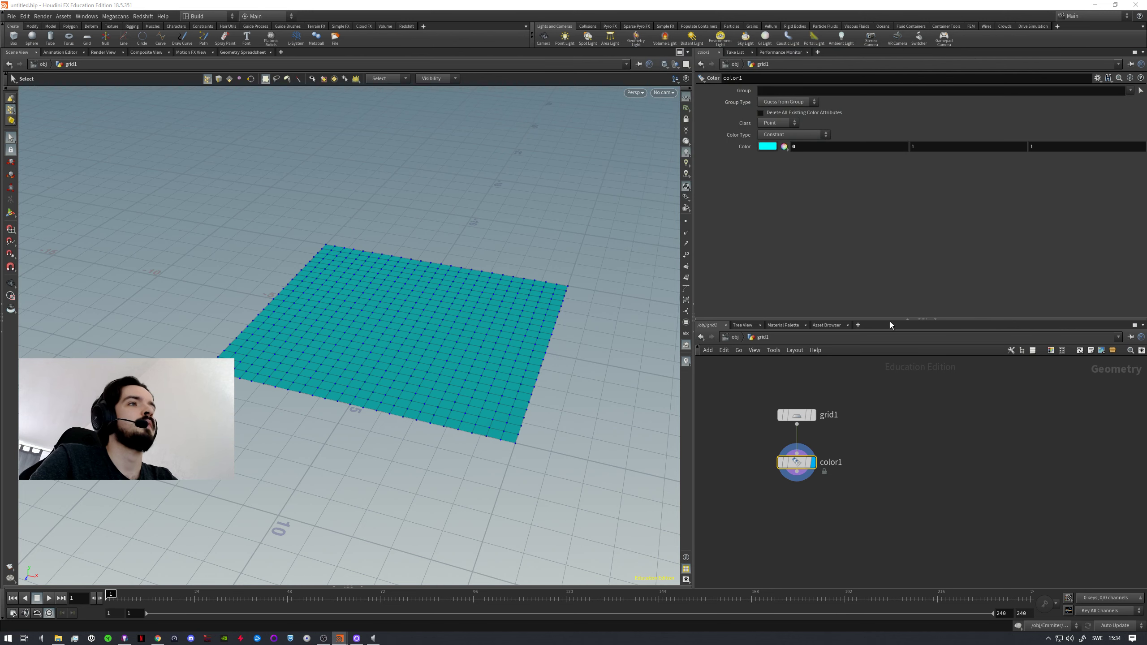
pyautogui.click(811, 462)
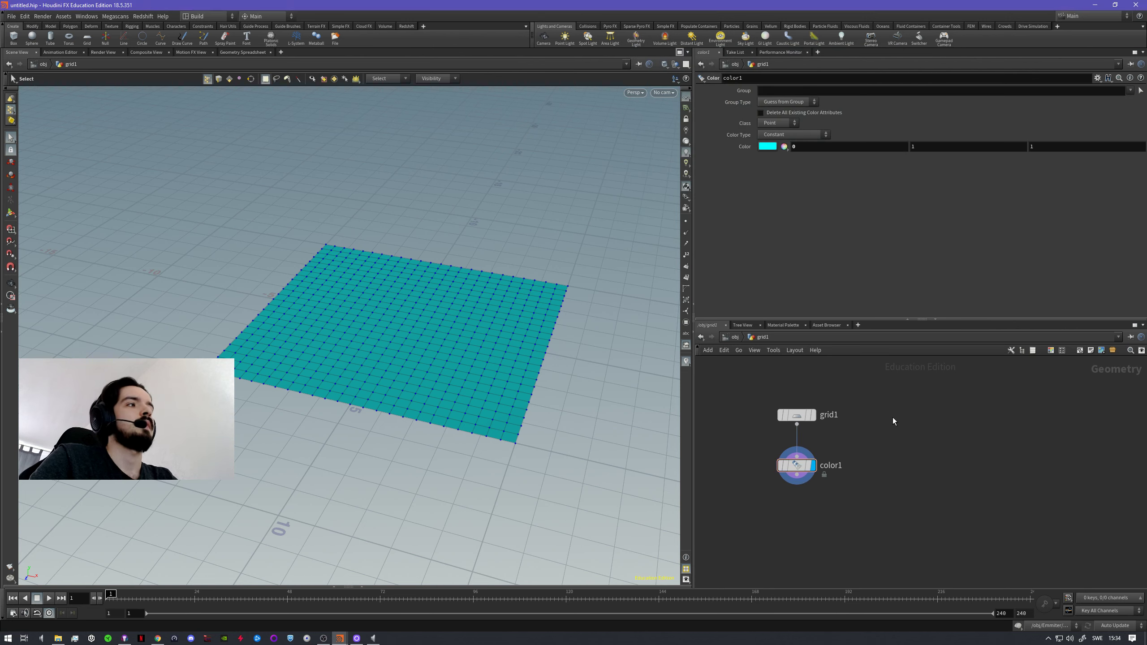
# - Display and select the grid1 node, and try 17.1 as its first size value
pyautogui.press('Tab')
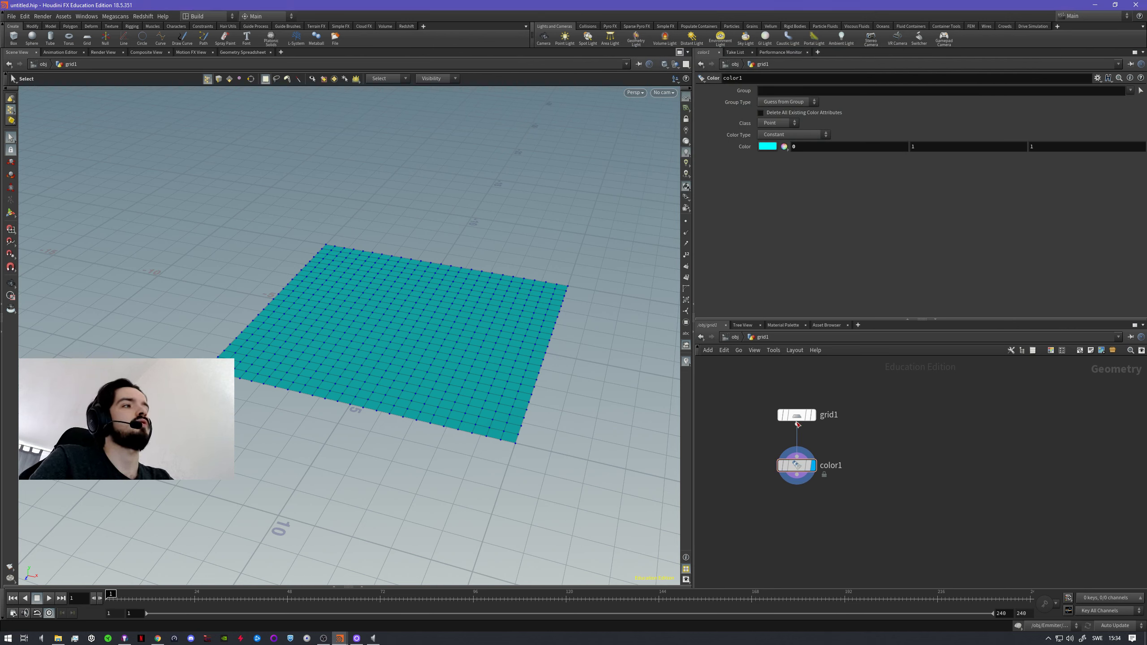
pyautogui.click(813, 418)
pyautogui.click(813, 416)
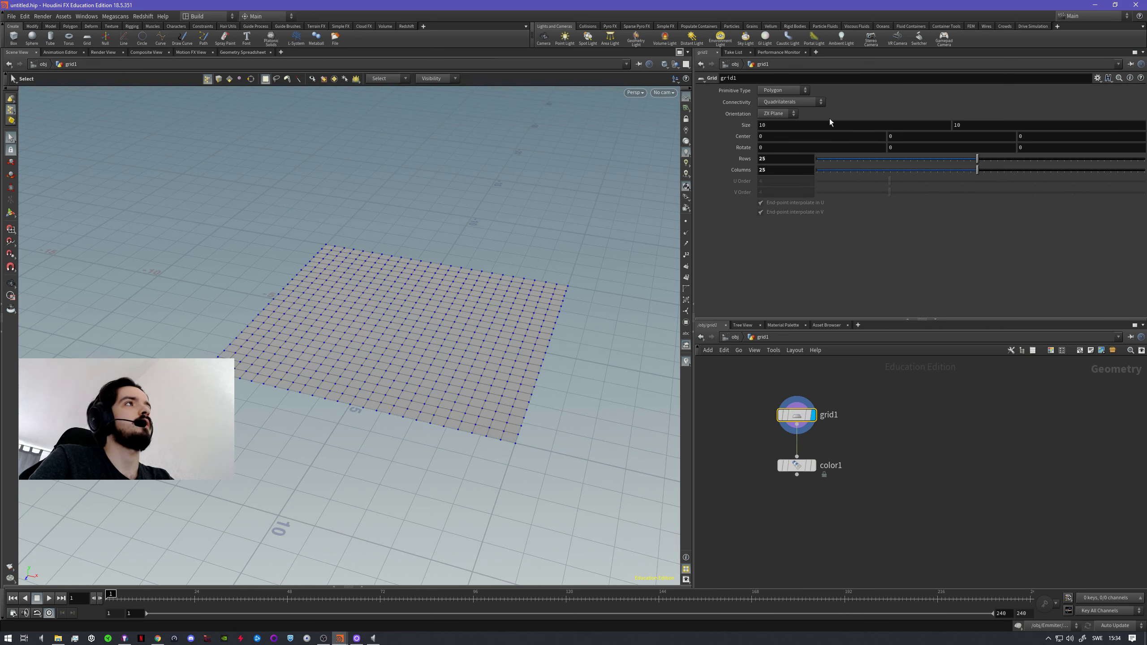
pyautogui.moveTo(776, 125); pyautogui.dragTo(858, 126, button='middle')
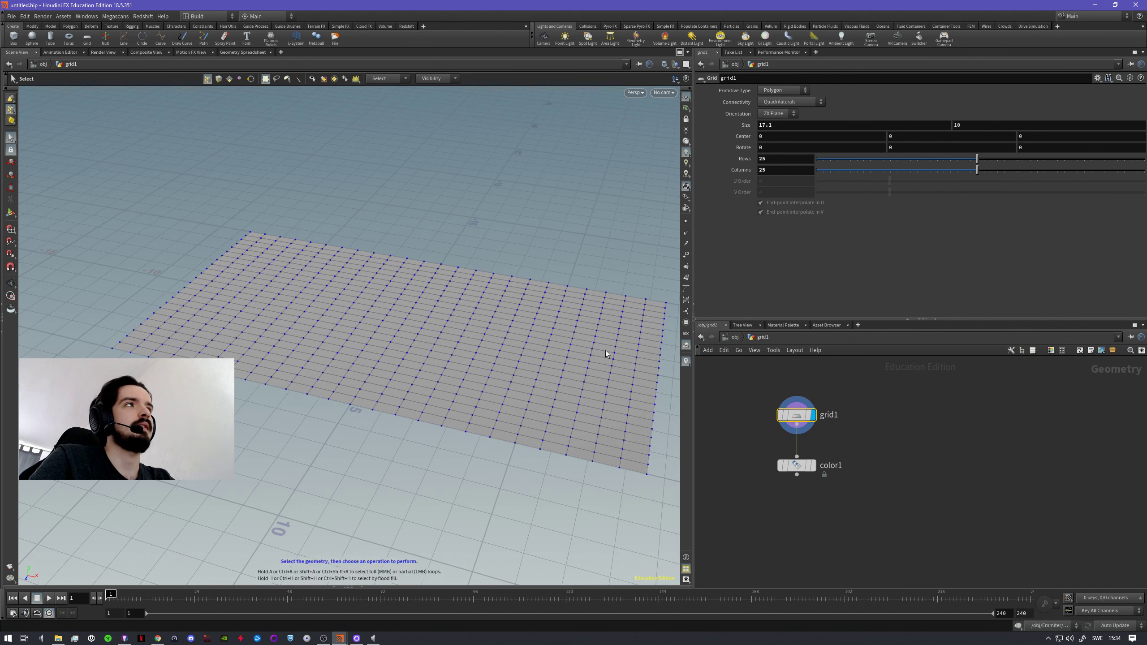
# - Display and select the color1 node, undo the selection and display changes, and make color1 displayed and selected again
pyautogui.click(814, 466)
pyautogui.click(796, 466)
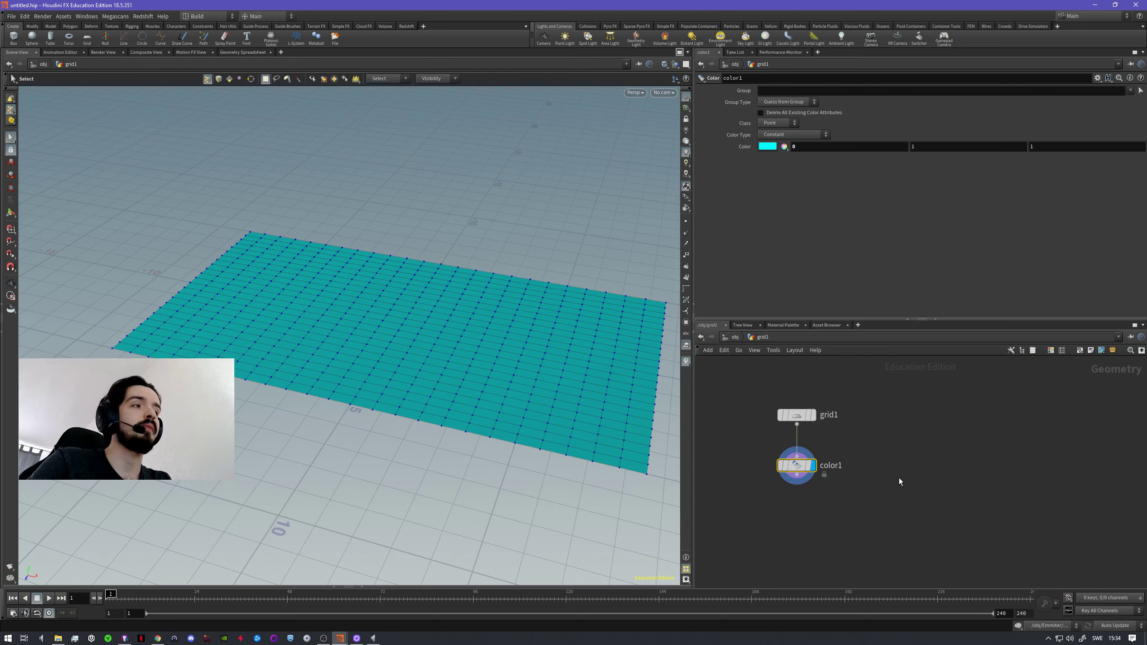
pyautogui.hotkey('ctrl', 'z')
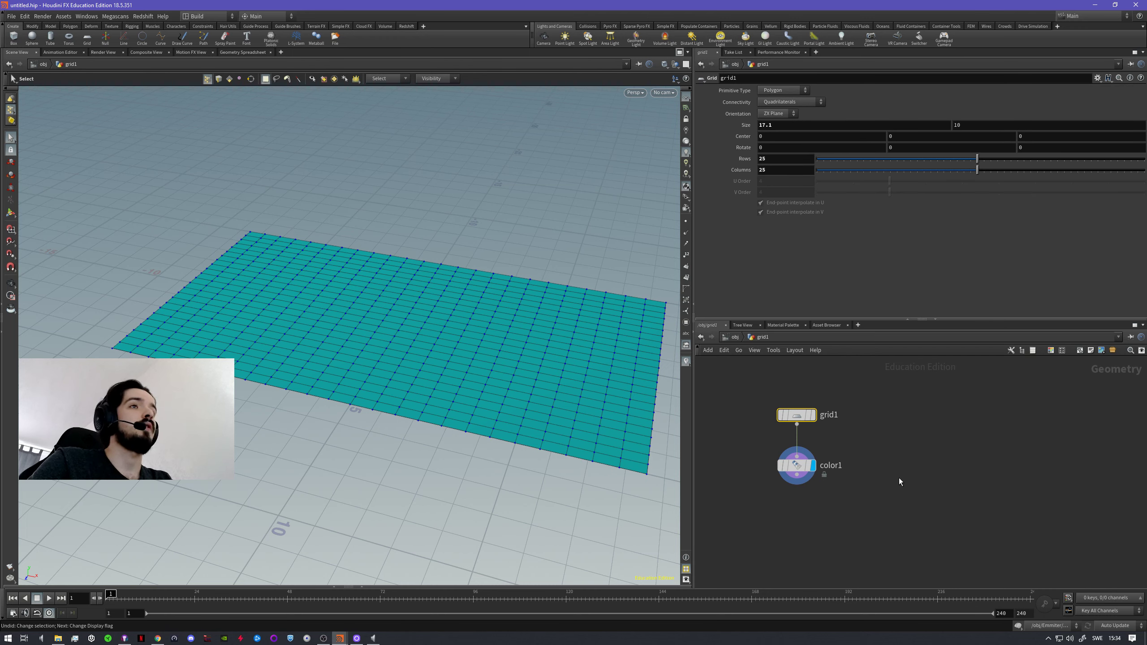
pyautogui.hotkey('ctrl', 'z')
pyautogui.click(813, 467)
pyautogui.click(800, 467)
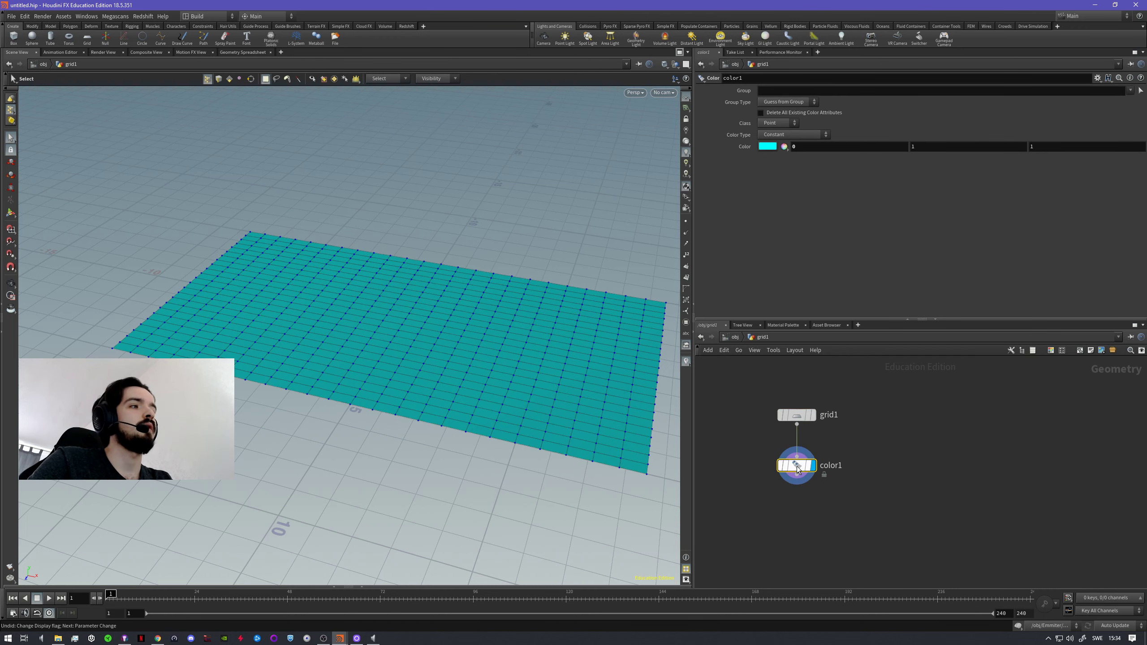
# - Select and display the grid1 node and set its first size value to 10
pyautogui.click(799, 416)
pyautogui.click(814, 417)
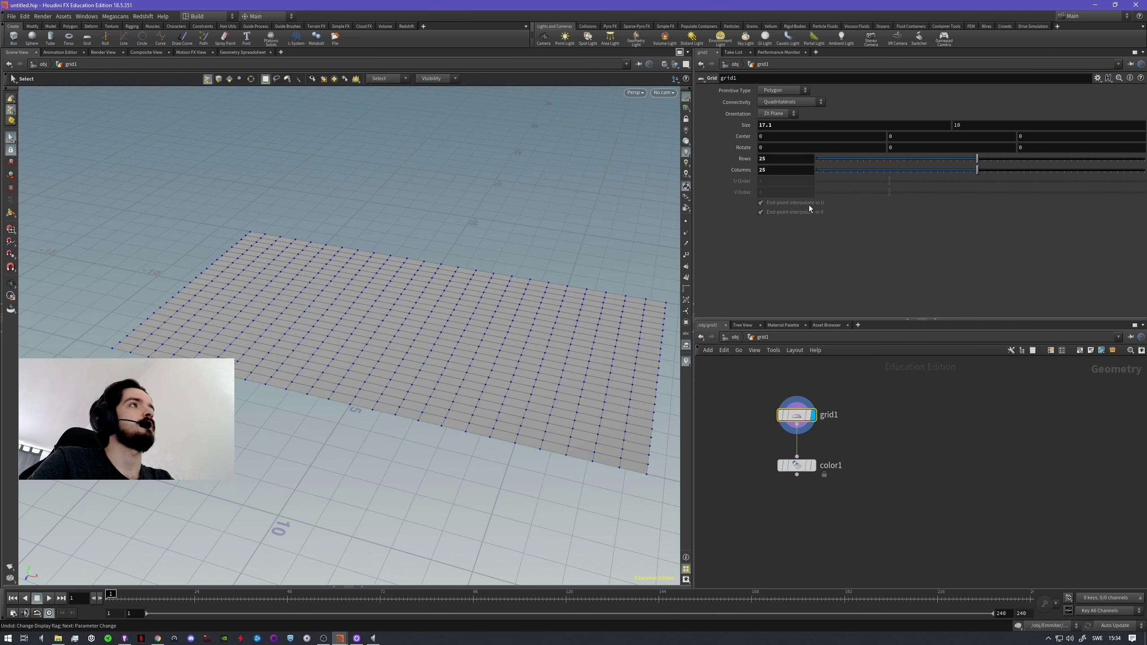
pyautogui.doubleClick(789, 128)
pyautogui.write('10')
pyautogui.press('Return')
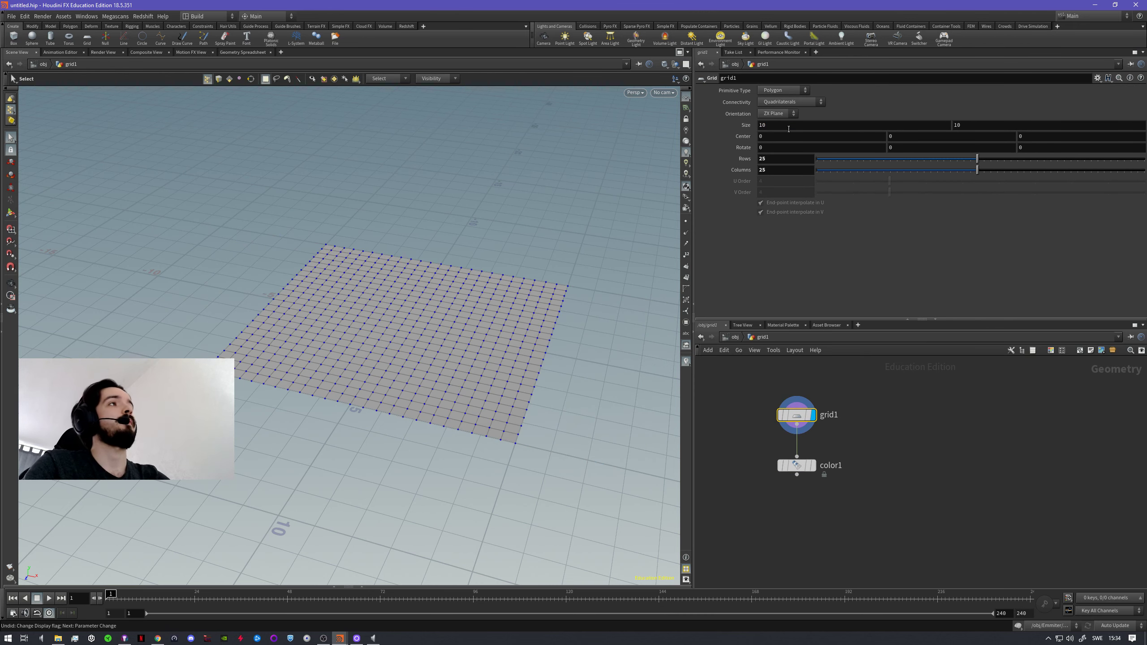
# - Add a Sphere node beside the grid1 node, without connecting it
pyautogui.moveTo(941, 443); pyautogui.dragTo(891, 437, button='middle')
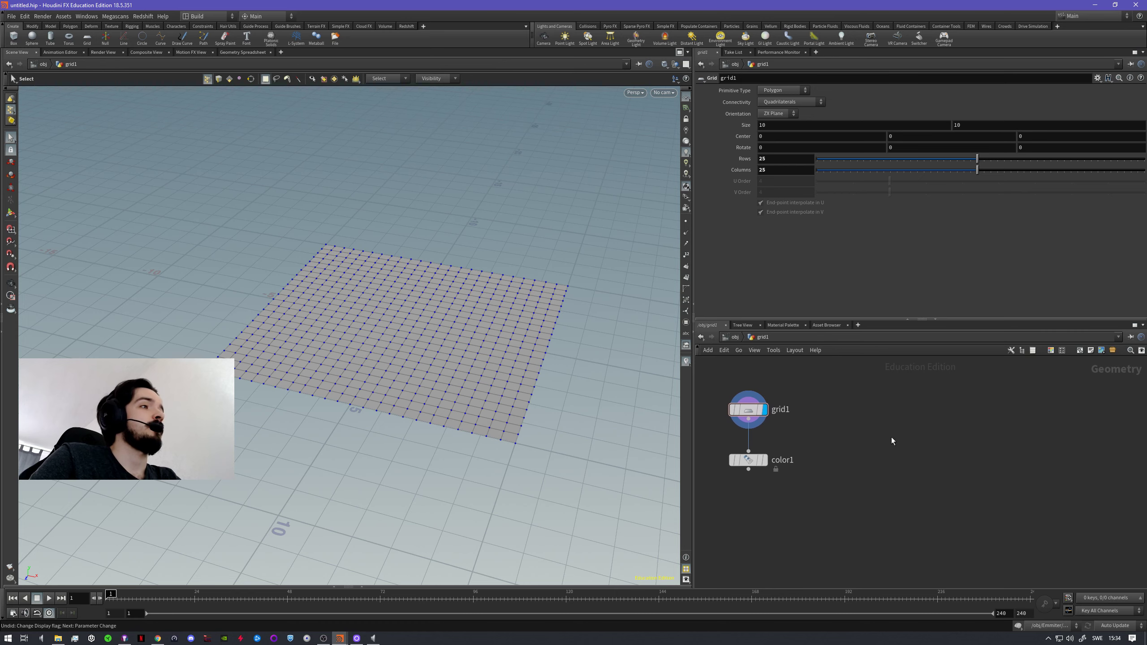
pyautogui.press('Tab')
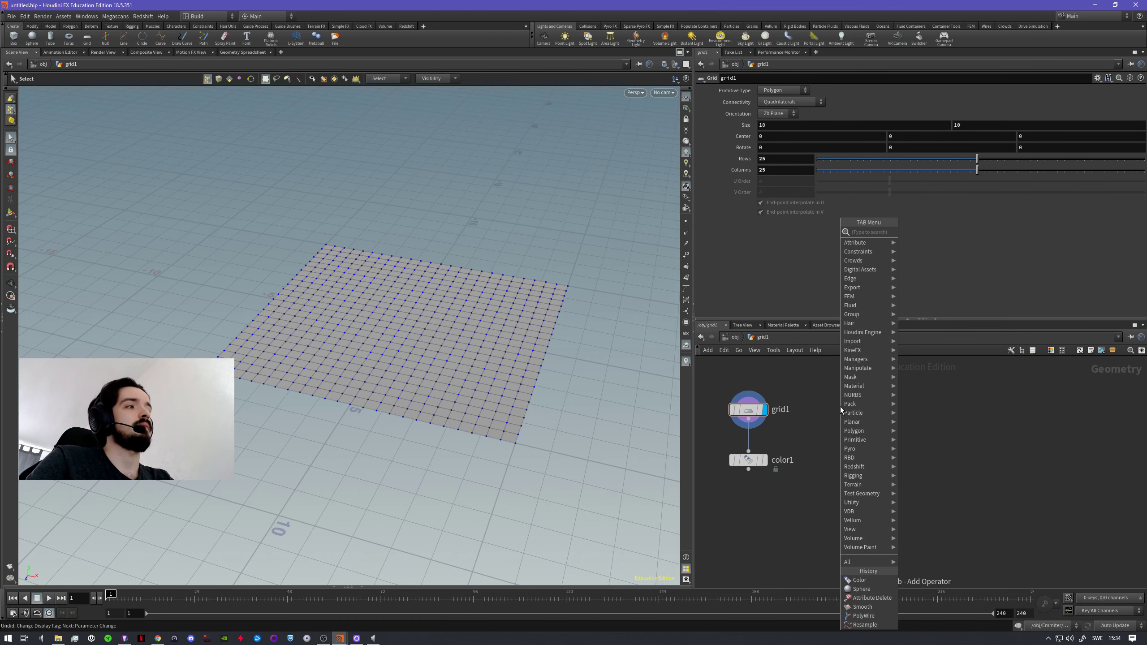
pyautogui.write('shp')
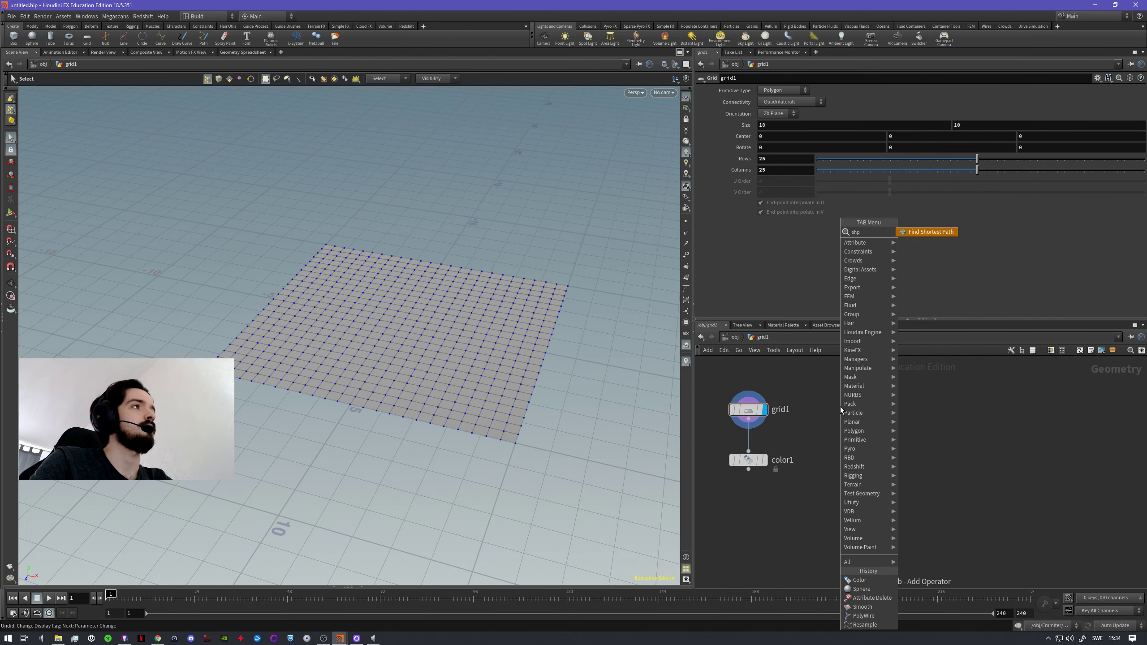
pyautogui.press('BackSpace')
pyautogui.press('BackSpace')
pyautogui.write('phere')
pyautogui.press('Return')
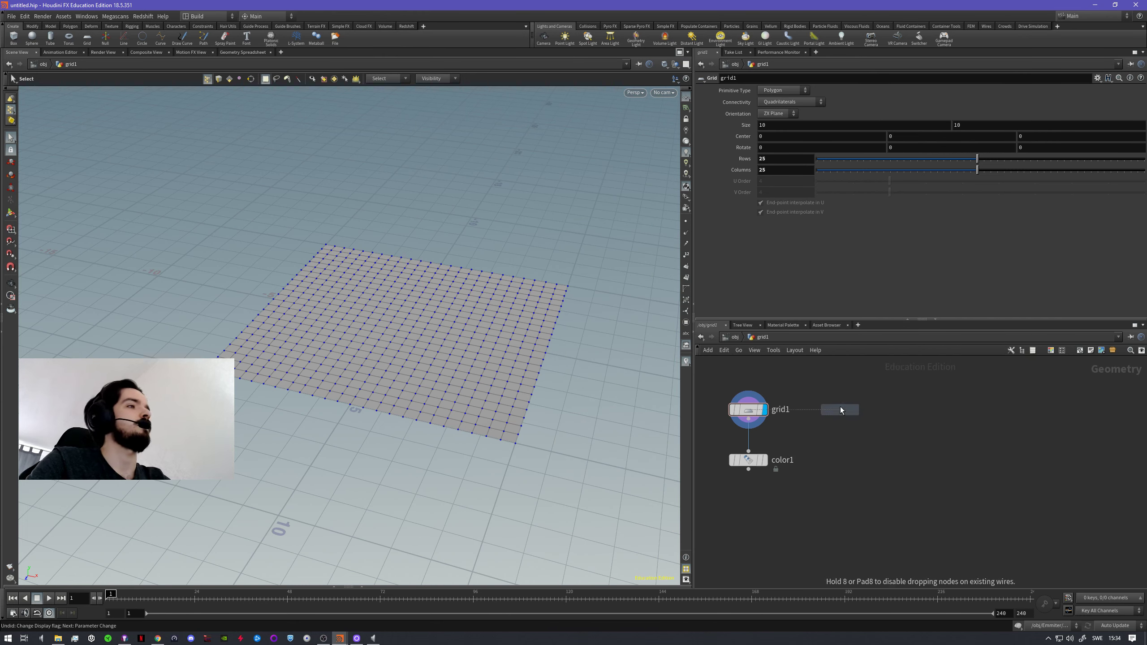
pyautogui.click(841, 409)
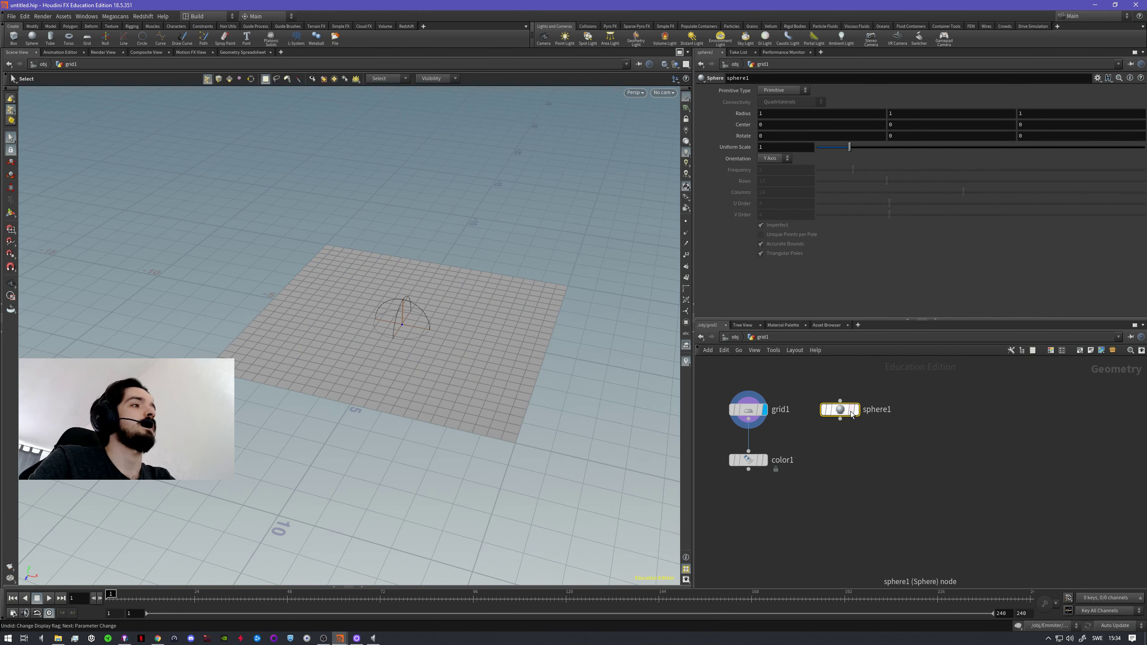
# - Display the sphere1 node, set its primitive type to Polygon Soup and its frequency to 8
pyautogui.keyDown('alt'); pyautogui.moveTo(423, 340); pyautogui.dragTo(565, 307, button='right'); pyautogui.keyUp('alt')
pyautogui.keyDown('alt'); pyautogui.moveTo(457, 361); pyautogui.dragTo(467, 337); pyautogui.keyUp('alt')
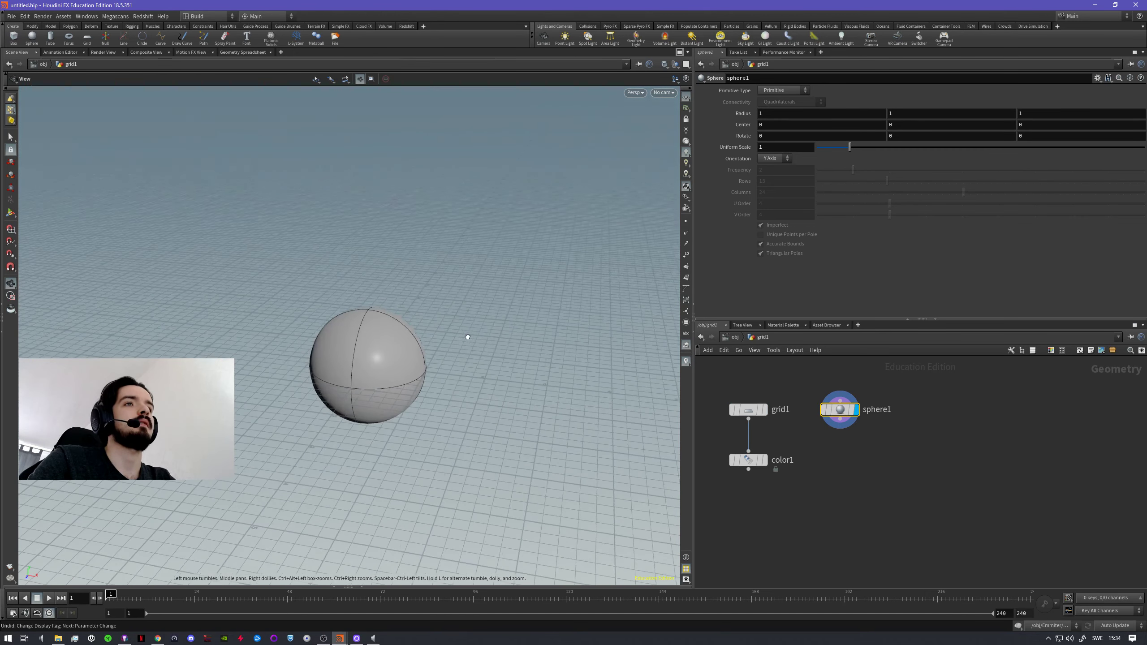
pyautogui.click(798, 92)
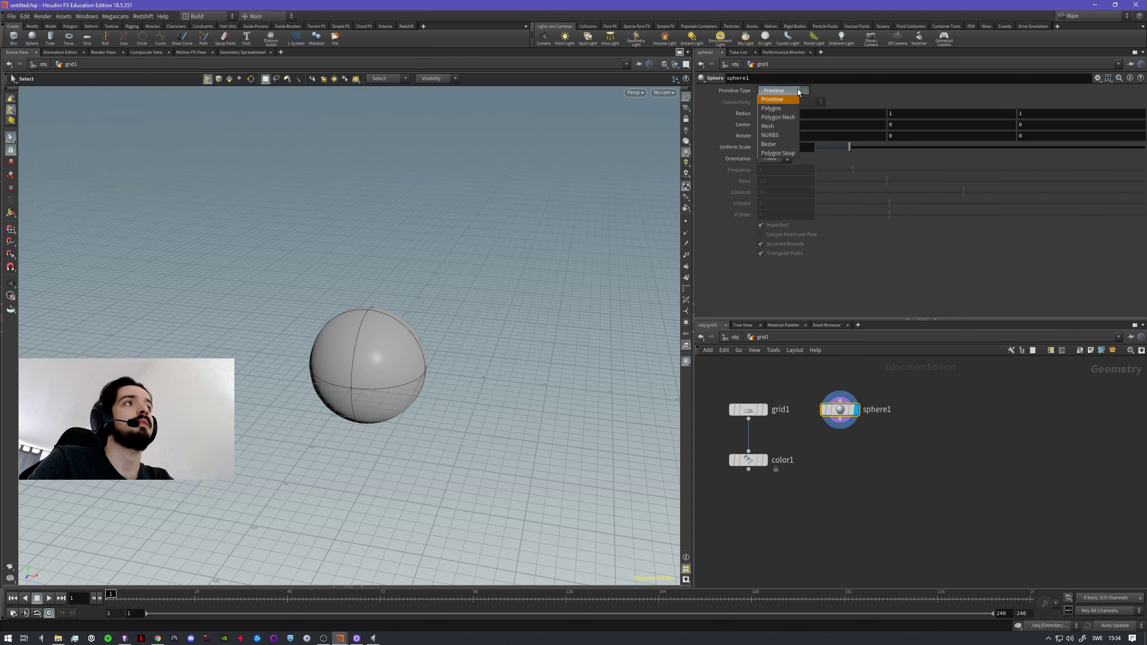
pyautogui.click(788, 153)
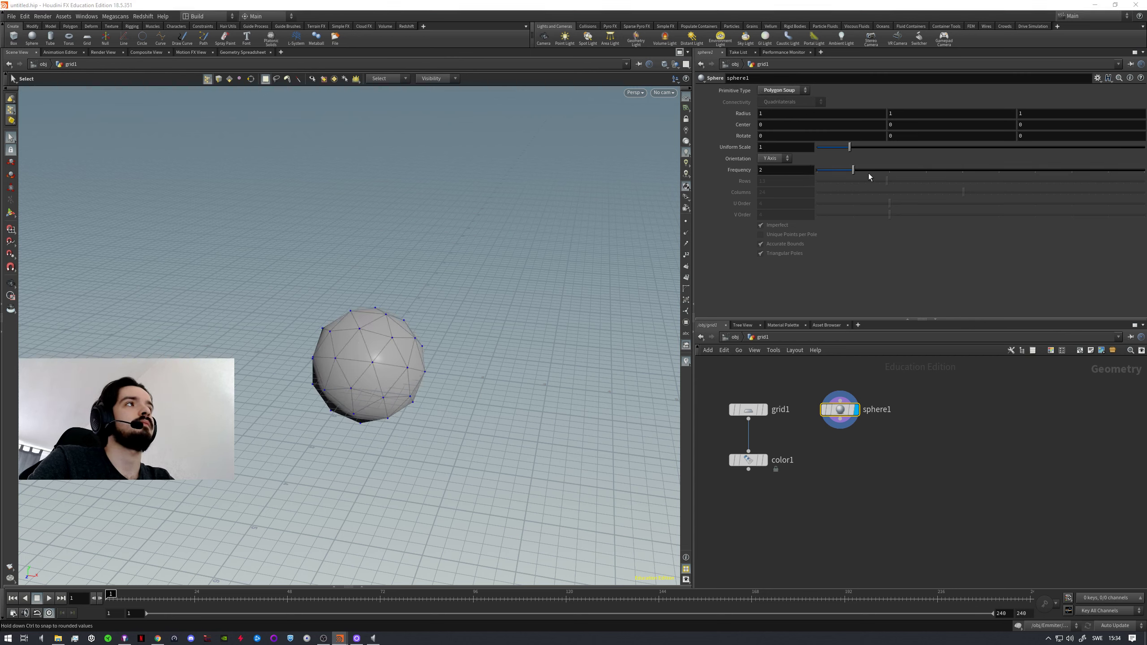
pyautogui.moveTo(853, 171); pyautogui.dragTo(1071, 170)
# - Try Polygon Mesh as the sphere's primitive type and inspect the resulting sphere up close and from a distance
pyautogui.click(792, 94)
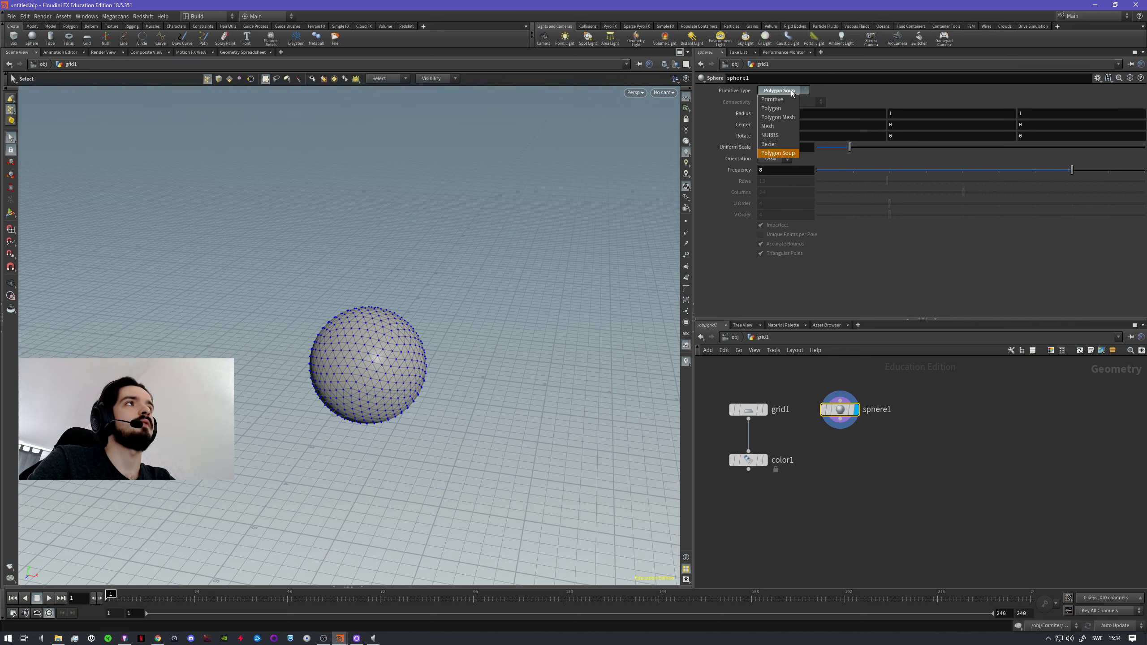
pyautogui.click(786, 118)
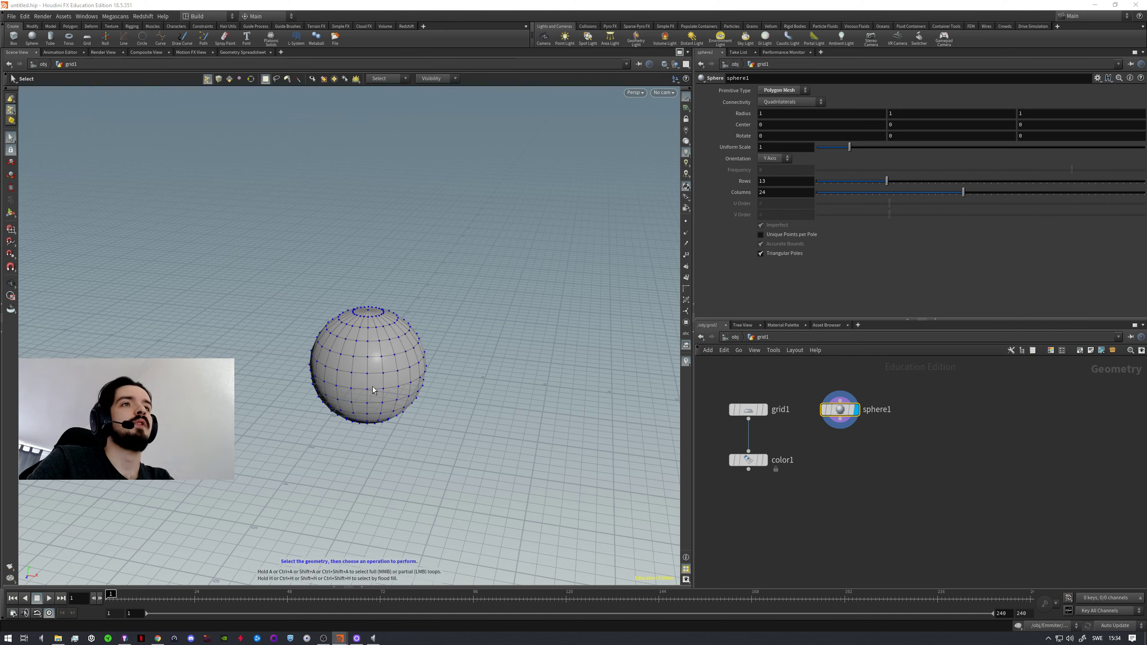
pyautogui.keyDown('alt'); pyautogui.moveTo(371, 351); pyautogui.dragTo(499, 346, button='right'); pyautogui.keyUp('alt')
pyautogui.moveTo(436, 365)
pyautogui.keyDown('alt'); pyautogui.mouseDown()
pyautogui.moveTo(426, 402)
pyautogui.moveTo(431, 356)
pyautogui.mouseUp(); pyautogui.keyUp('alt')
pyautogui.keyDown('alt'); pyautogui.moveTo(488, 363); pyautogui.dragTo(345, 375, button='right'); pyautogui.keyUp('alt')
pyautogui.keyDown('alt'); pyautogui.moveTo(535, 348); pyautogui.dragTo(501, 331, button='middle'); pyautogui.keyUp('alt')
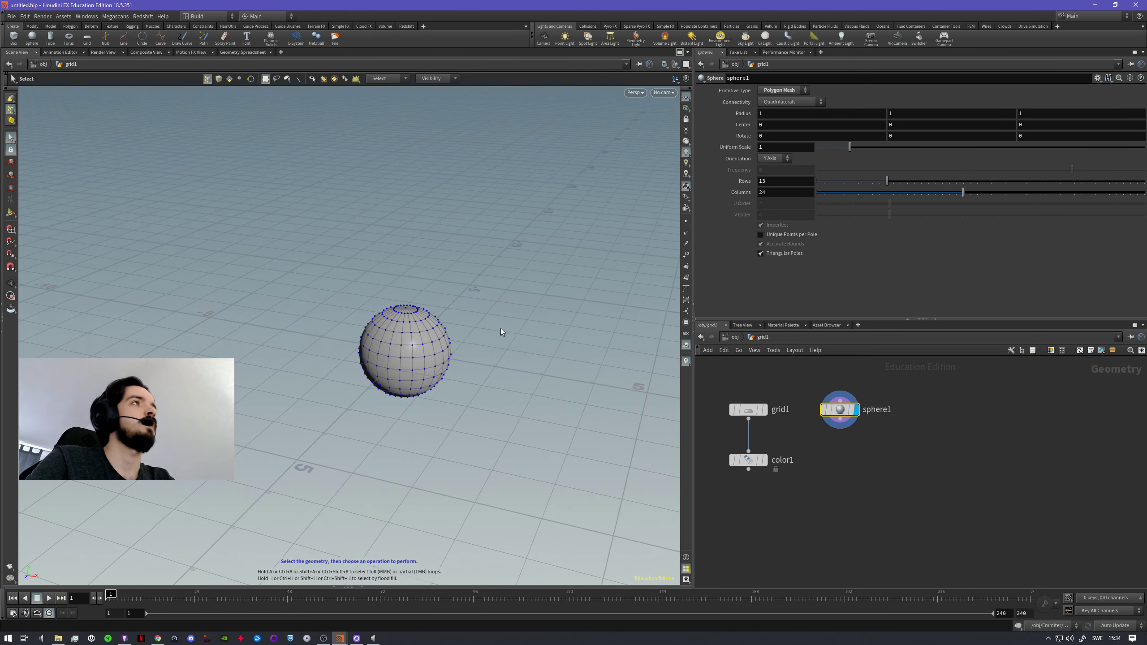
# - Set the sphere's primitive type to Polygon Soup
pyautogui.click(799, 93)
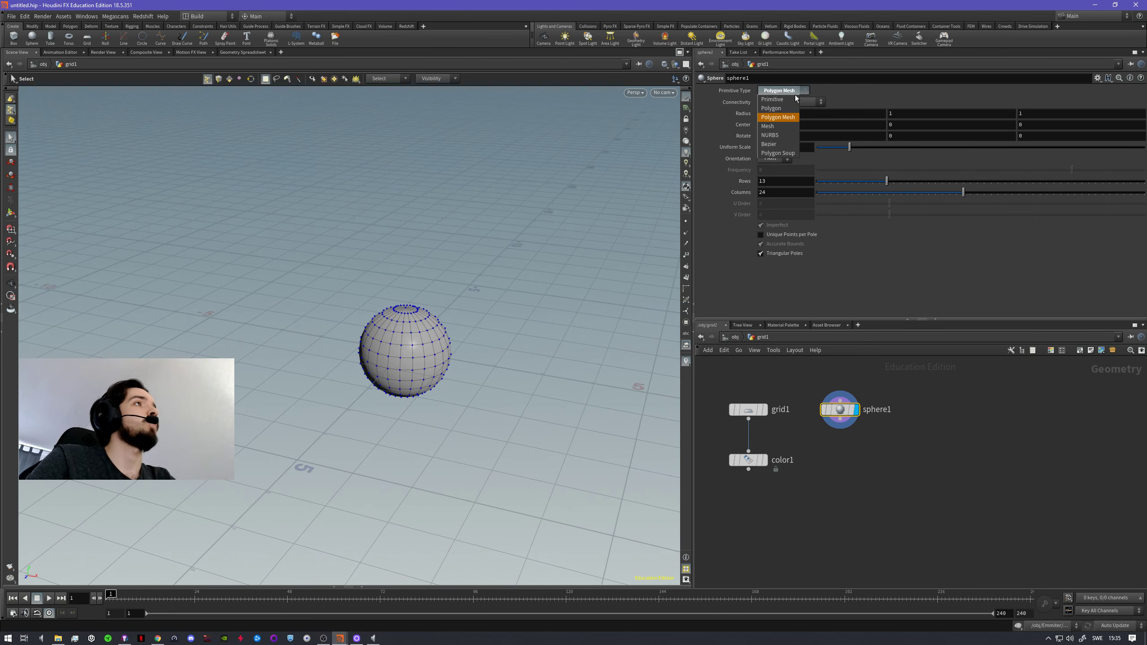
pyautogui.click(779, 154)
pyautogui.keyDown('alt'); pyautogui.moveTo(486, 345); pyautogui.dragTo(361, 348, button='right'); pyautogui.keyUp('alt')
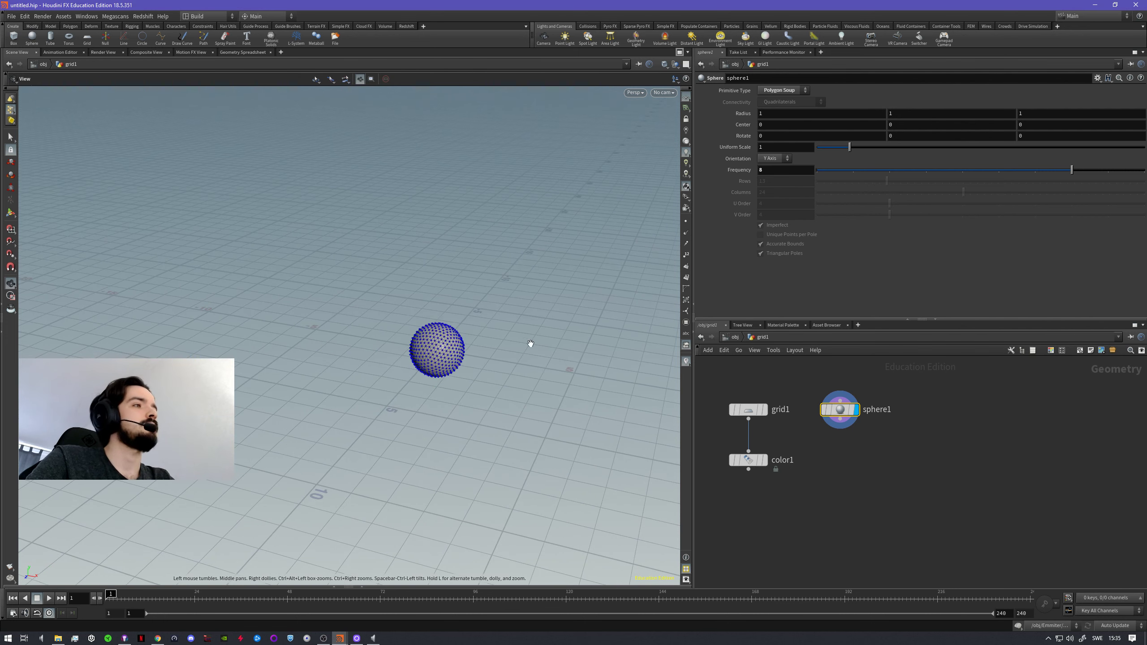
pyautogui.keyDown('alt'); pyautogui.moveTo(525, 363); pyautogui.dragTo(480, 334, button='middle'); pyautogui.keyUp('alt')
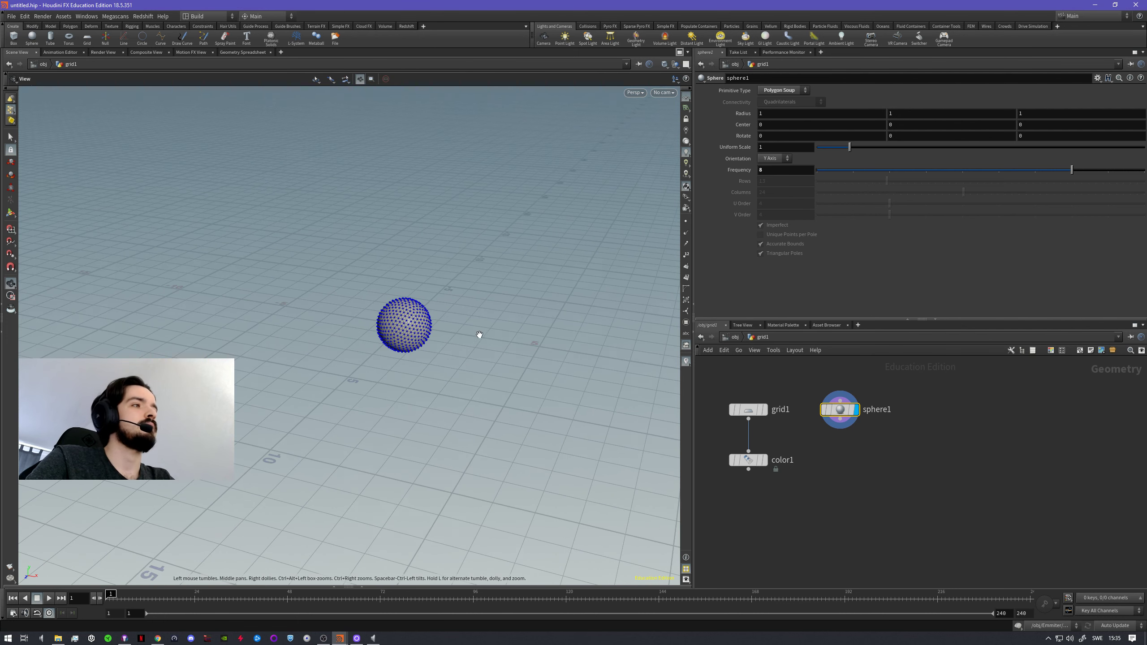
# - Alternate display and selection between the grid1 and sphere1 nodes, ending with grid1 displayed and selected
pyautogui.click(768, 410)
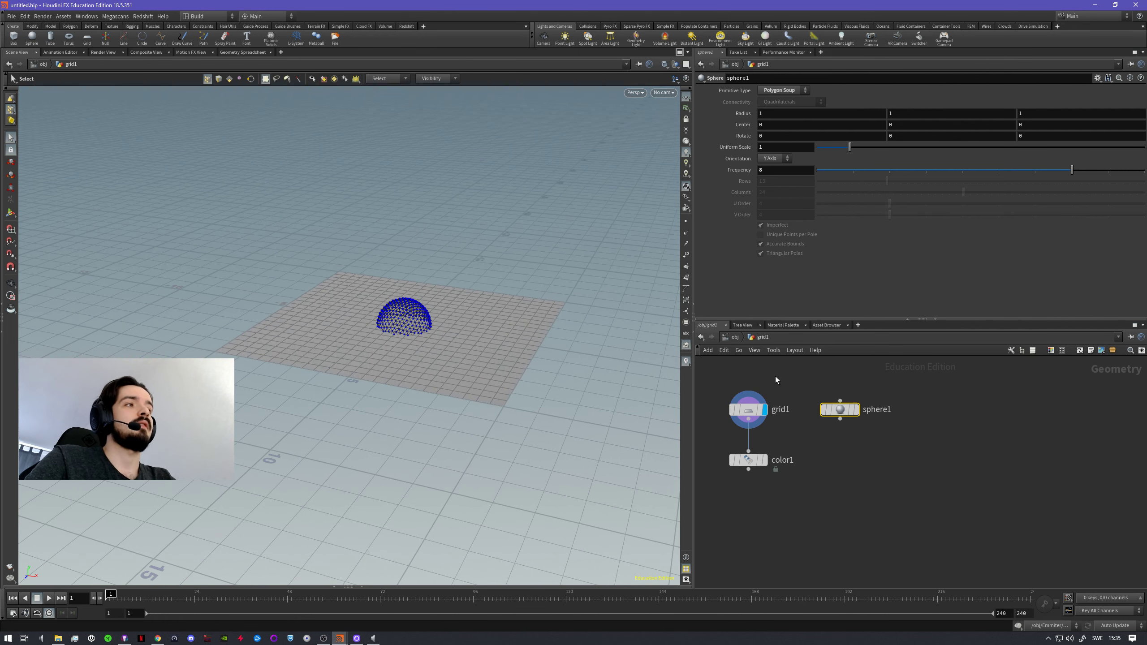
pyautogui.click(858, 410)
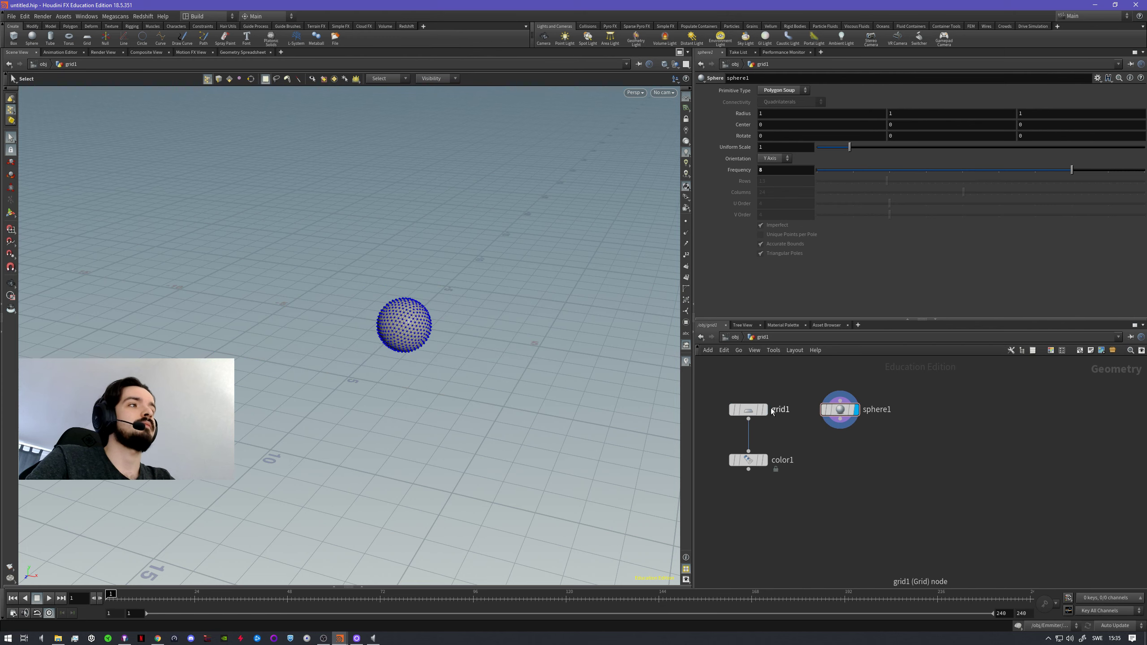
pyautogui.click(765, 410)
pyautogui.click(749, 410)
pyautogui.click(856, 412)
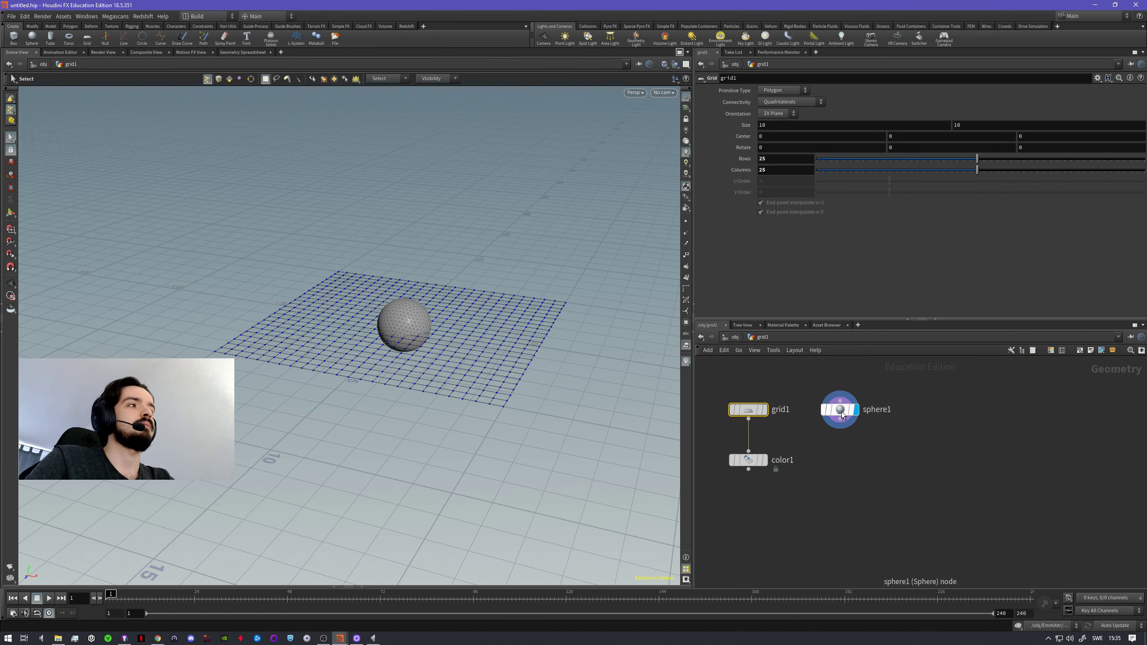
pyautogui.click(840, 410)
pyautogui.click(765, 410)
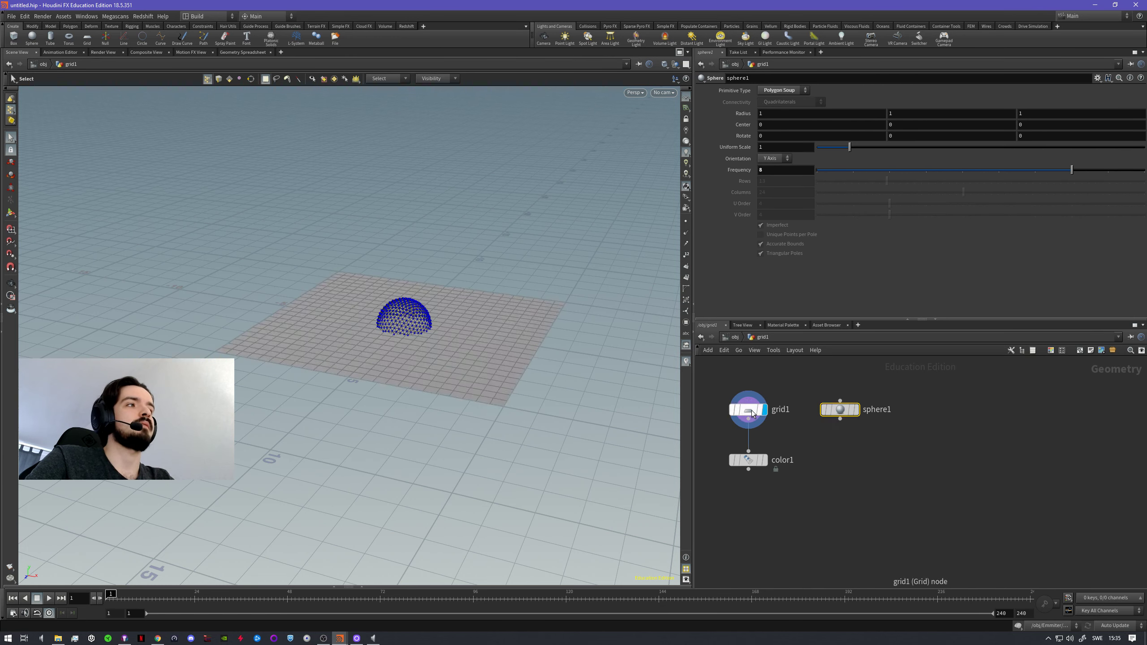
pyautogui.click(749, 410)
# - Add a Merge node to the network below the sphere1 node
pyautogui.press('Tab')
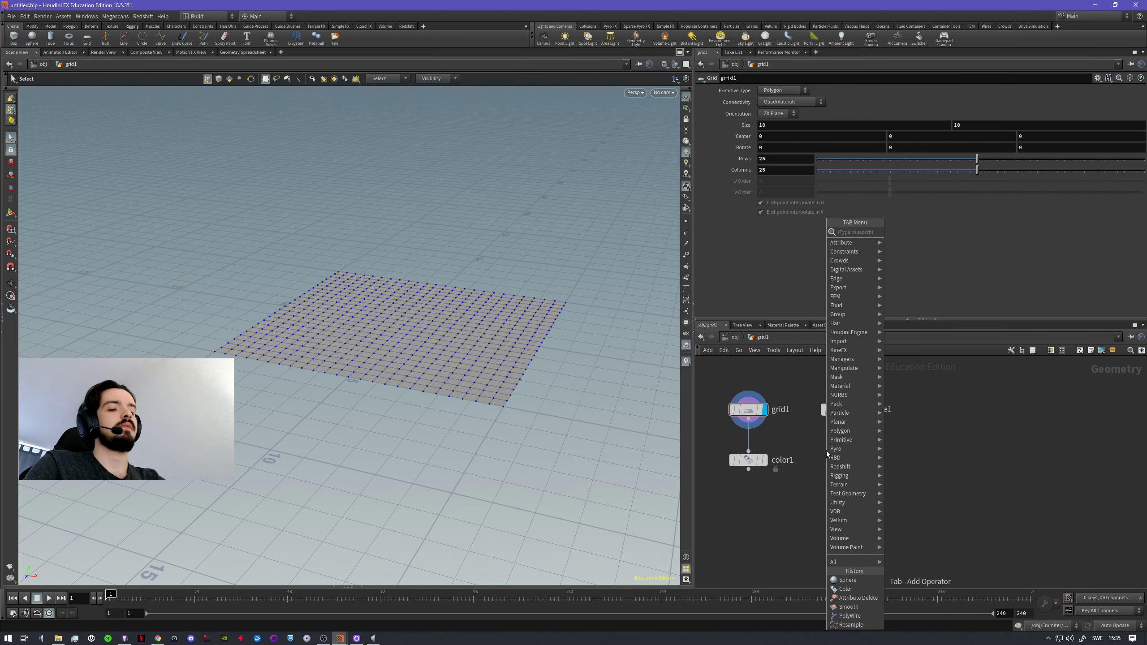
pyautogui.write('mer')
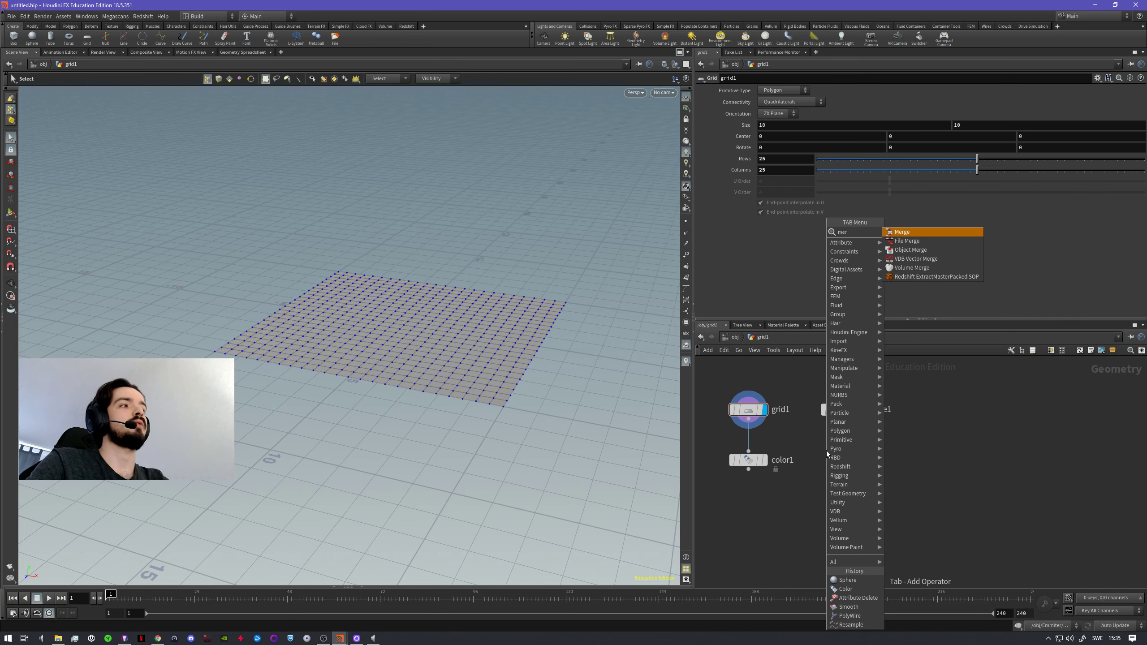
pyautogui.press('Escape')
pyautogui.press('Tab')
pyautogui.write('me')
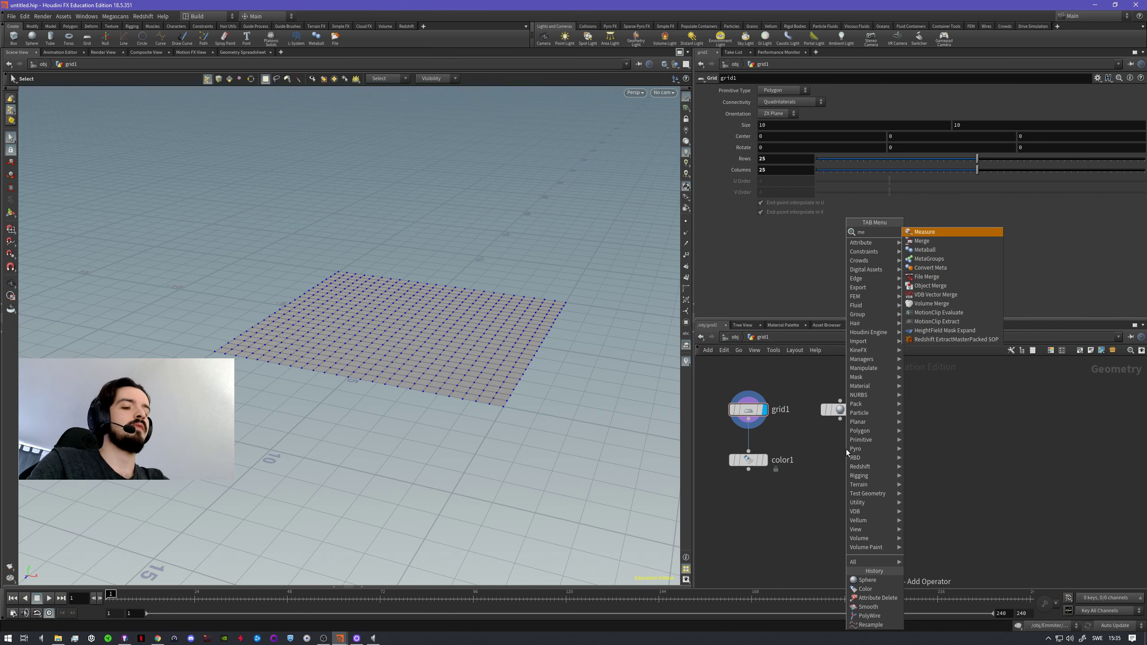
pyautogui.write('re')
pyautogui.press('BackSpace')
pyautogui.press('Return')
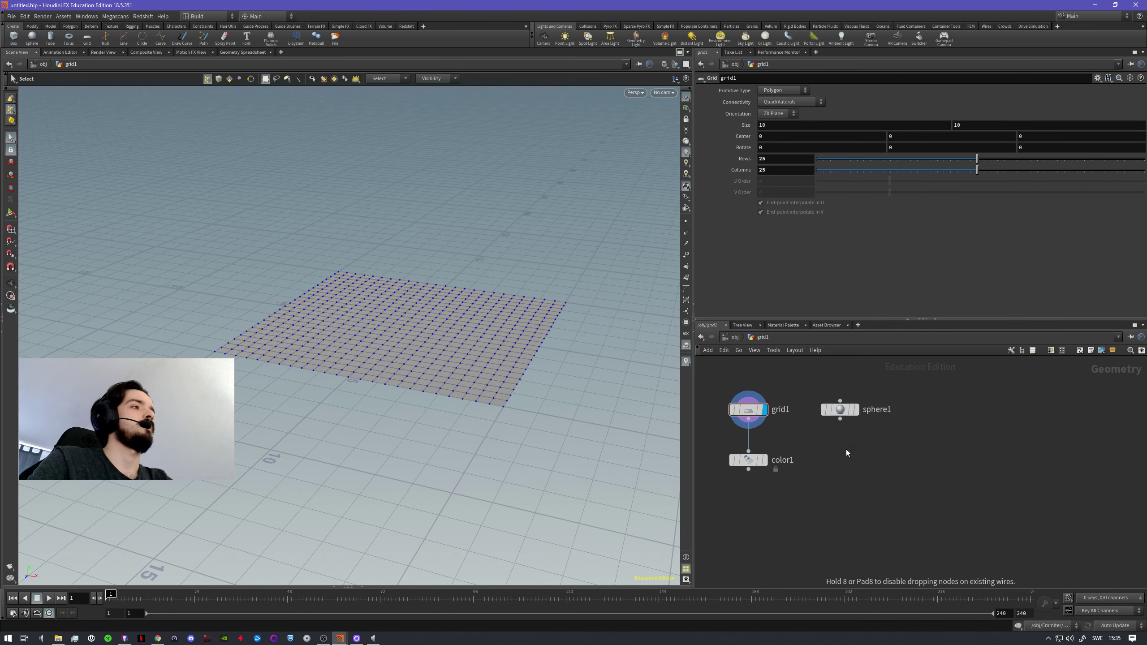
pyautogui.click(846, 449)
pyautogui.moveTo(846, 450); pyautogui.dragTo(846, 469)
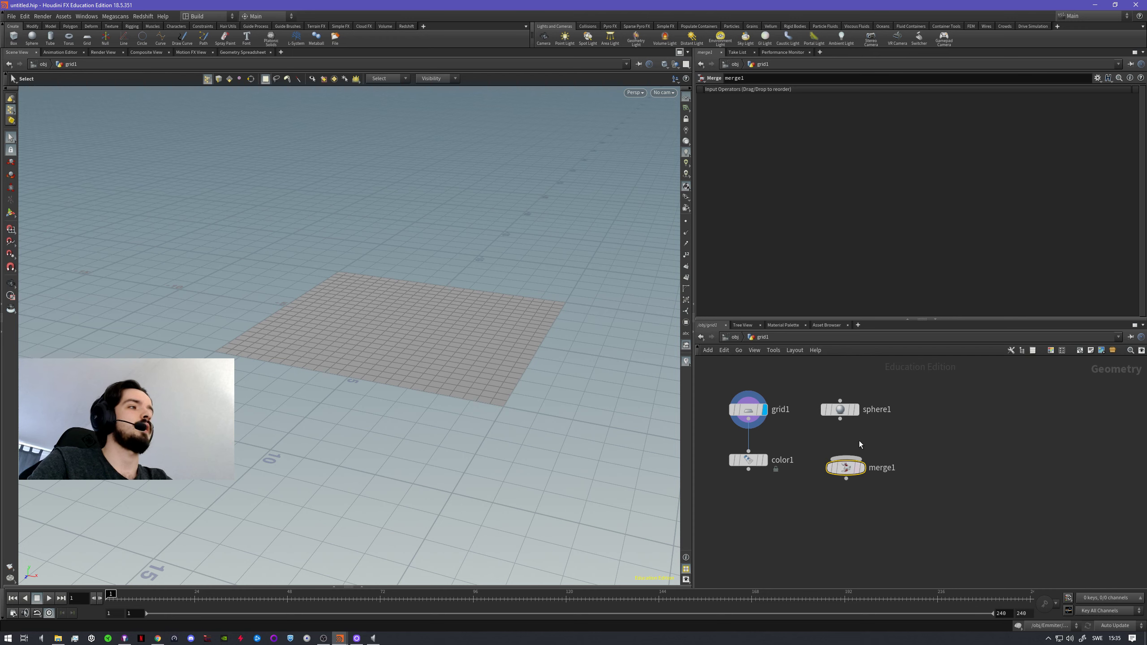
# - Wire the grid1 and sphere1 outputs together into merge1, and make merge1 the displayed, selected node
pyautogui.moveTo(948, 436); pyautogui.dragTo(726, 397)
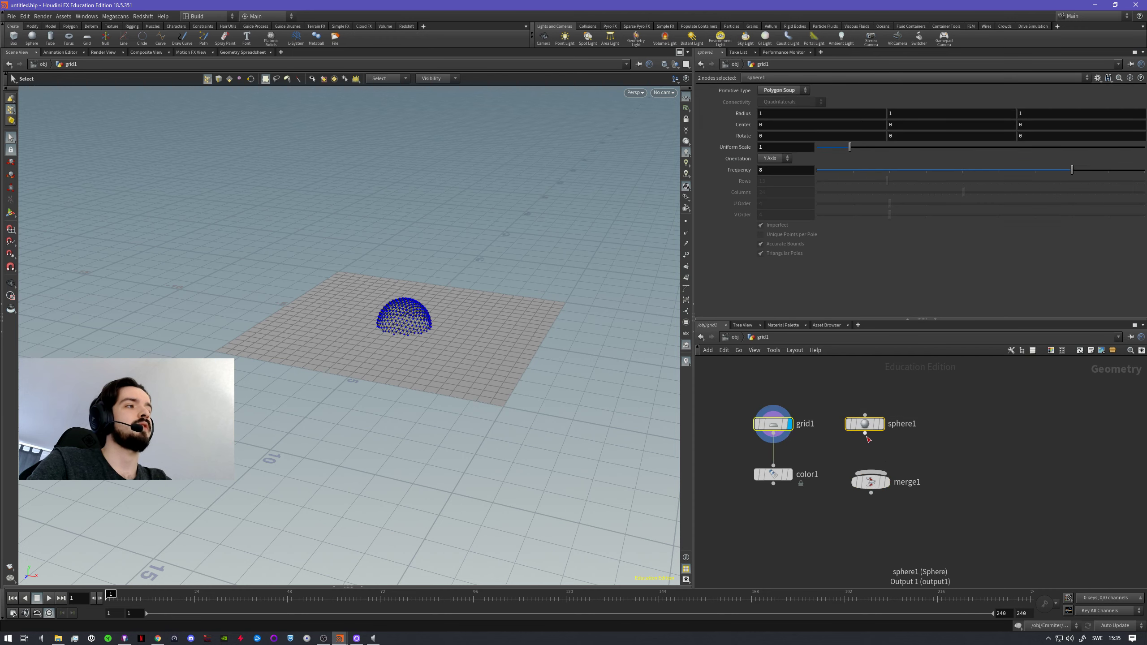
pyautogui.scroll(3, 864, 439)
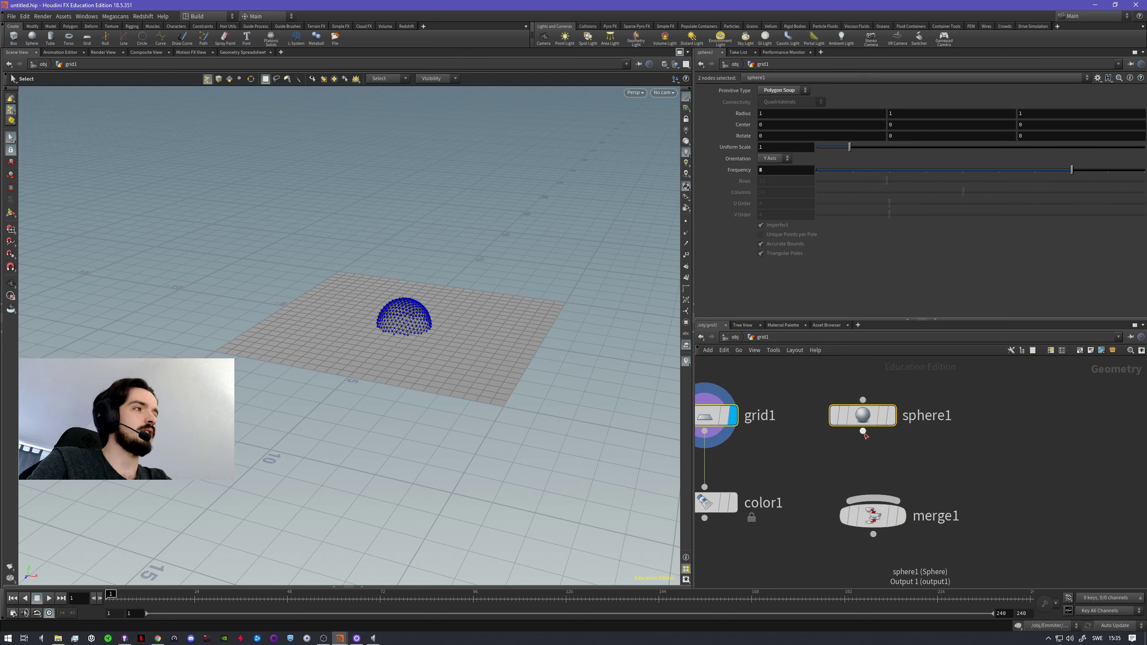
pyautogui.moveTo(862, 431); pyautogui.dragTo(873, 497)
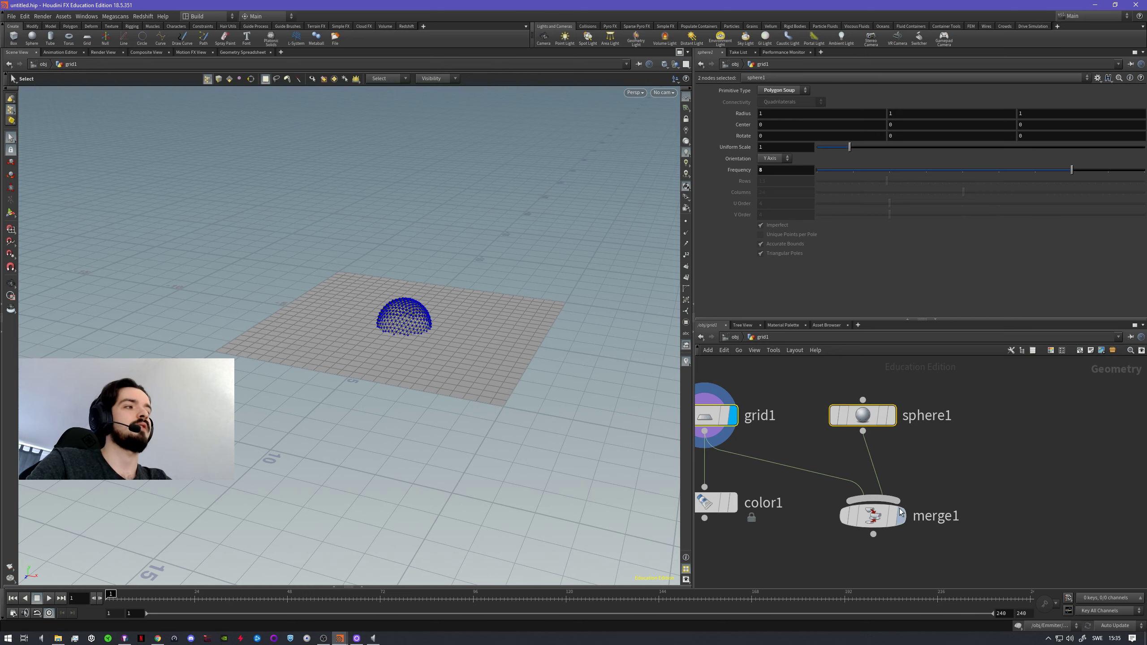
pyautogui.click(902, 524)
pyautogui.click(879, 518)
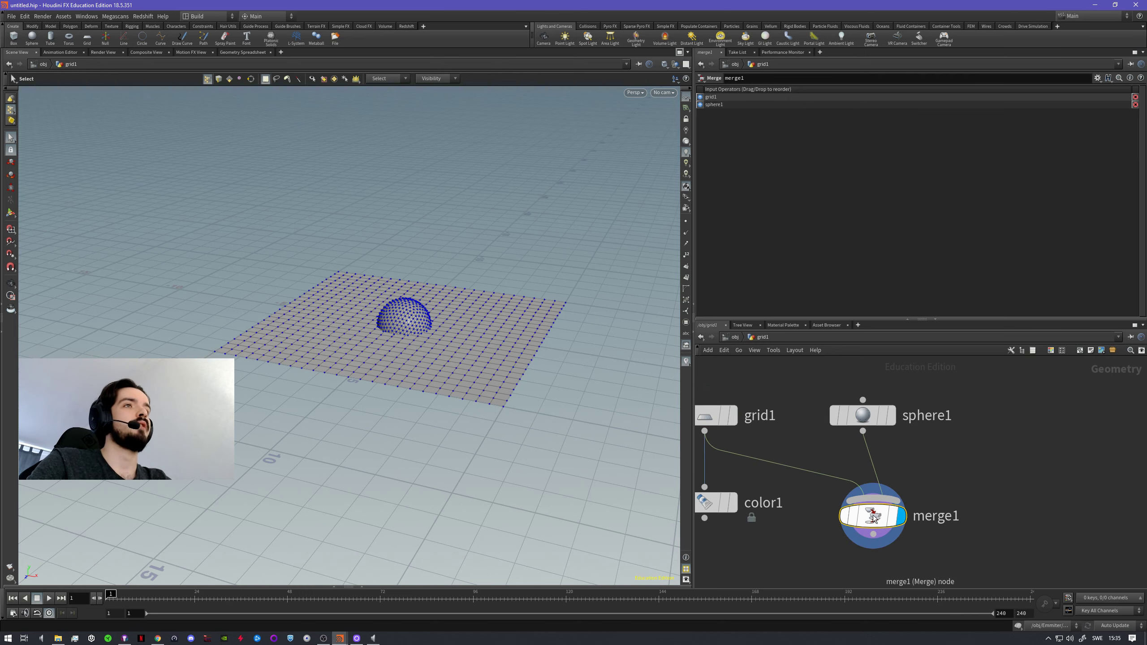
# - Inspect the merged grid and sphere in the viewport up close, from different angles and from a distance
pyautogui.keyDown('alt'); pyautogui.moveTo(413, 321); pyautogui.dragTo(515, 310, button='right'); pyautogui.keyUp('alt')
pyautogui.keyDown('alt'); pyautogui.moveTo(515, 310); pyautogui.dragTo(523, 332); pyautogui.keyUp('alt')
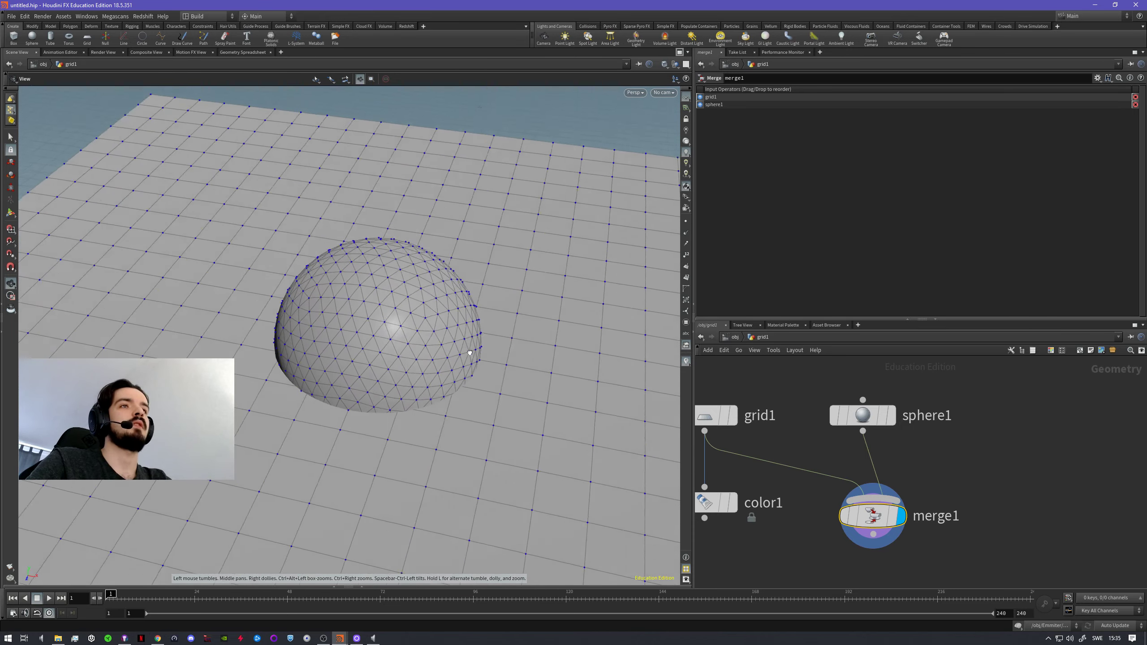
pyautogui.keyDown('alt'); pyautogui.moveTo(519, 332); pyautogui.dragTo(485, 327, button='right'); pyautogui.keyUp('alt')
pyautogui.keyDown('alt'); pyautogui.moveTo(485, 327); pyautogui.dragTo(356, 290, button='middle'); pyautogui.keyUp('alt')
pyautogui.keyDown('alt'); pyautogui.moveTo(356, 292); pyautogui.dragTo(436, 282); pyautogui.keyUp('alt')
pyautogui.keyDown('alt'); pyautogui.moveTo(346, 287); pyautogui.dragTo(527, 305, button='middle'); pyautogui.keyUp('alt')
pyautogui.keyDown('alt'); pyautogui.moveTo(570, 301); pyautogui.dragTo(540, 292); pyautogui.keyUp('alt')
pyautogui.keyDown('alt'); pyautogui.moveTo(566, 292); pyautogui.dragTo(456, 313, button='middle'); pyautogui.keyUp('alt')
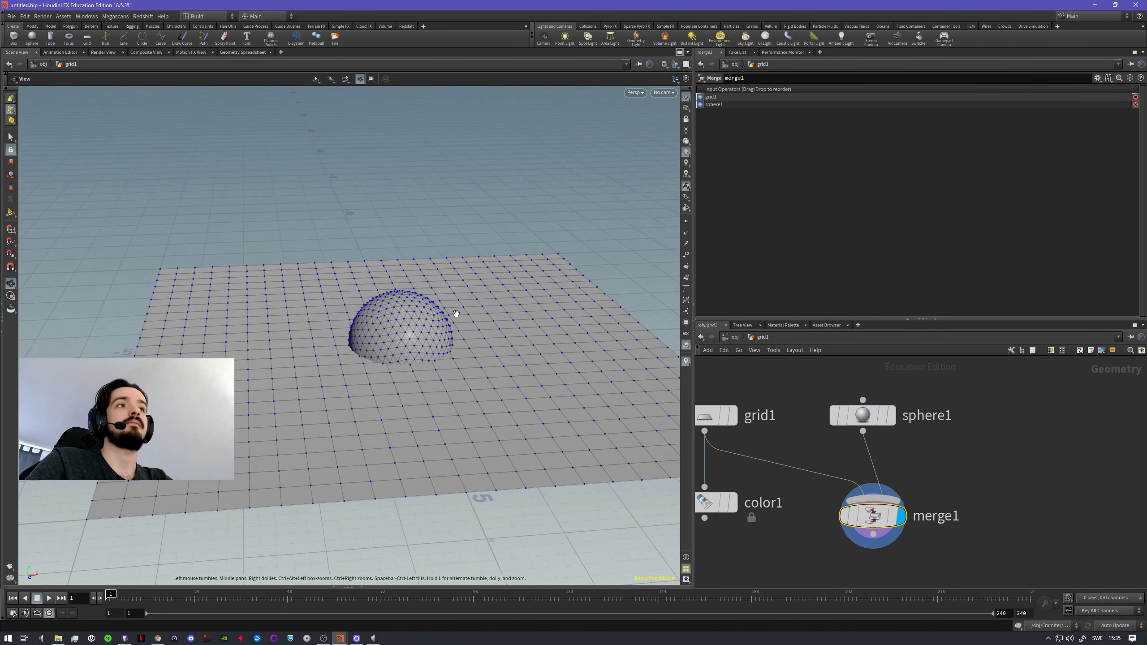
pyautogui.keyDown('alt'); pyautogui.moveTo(505, 309); pyautogui.dragTo(436, 312, button='right'); pyautogui.keyUp('alt')
pyautogui.keyDown('alt'); pyautogui.moveTo(500, 318); pyautogui.dragTo(528, 364); pyautogui.keyUp('alt')
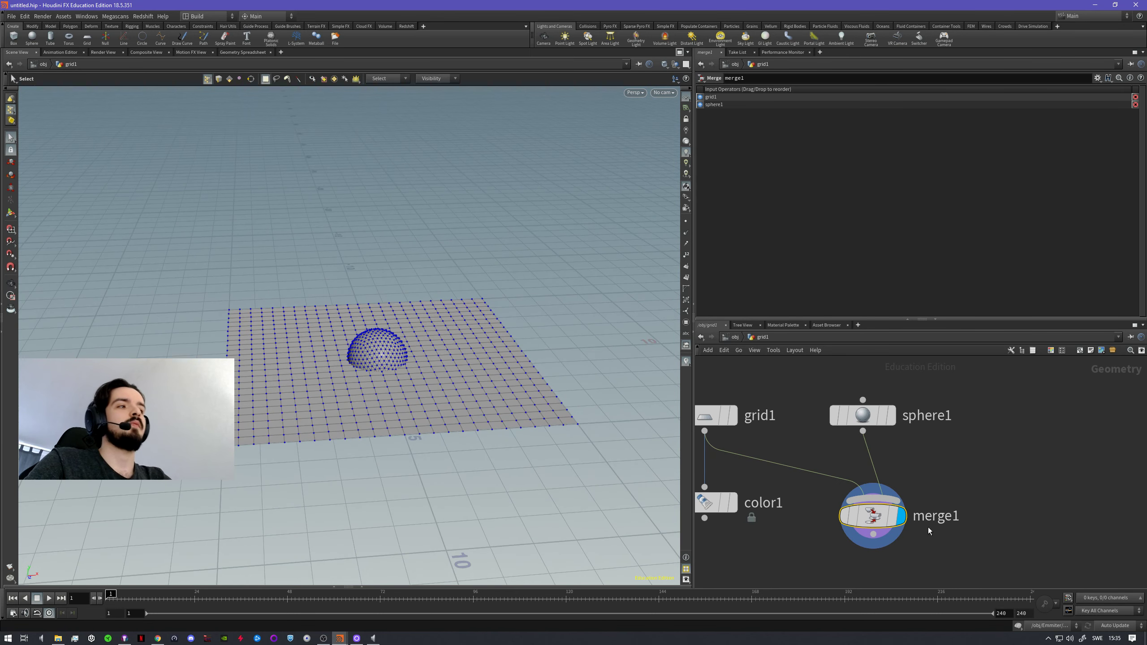
# - Delete the merge1 node from the network
pyautogui.scroll(-2, 928, 528)
pyautogui.moveTo(944, 536); pyautogui.dragTo(1024, 482, button='middle')
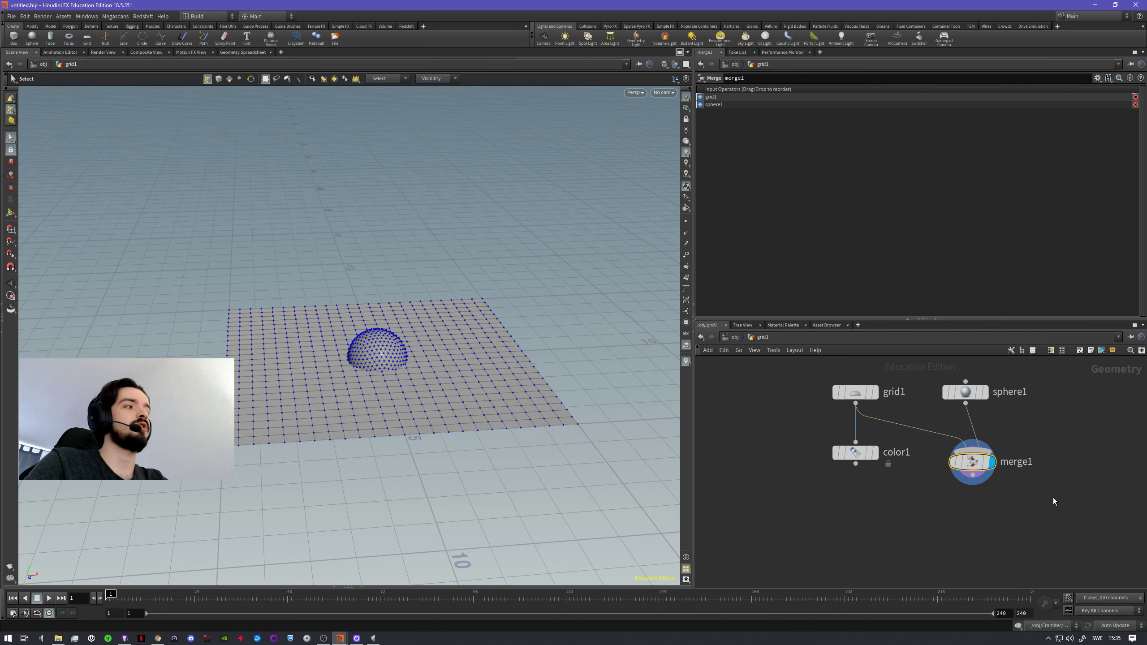
pyautogui.moveTo(1053, 502); pyautogui.dragTo(929, 439)
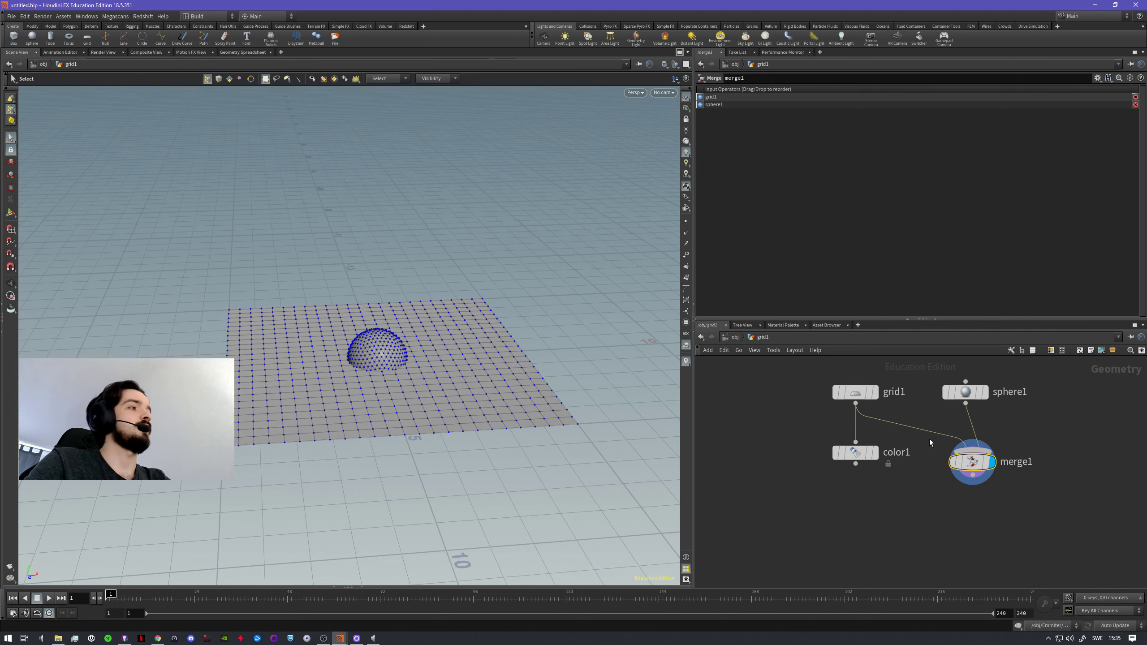
pyautogui.press('Delete')
# - Wire grid1 and sphere1 together into a new Merge node placed below sphere1, and display its result
pyautogui.moveTo(1024, 425); pyautogui.dragTo(794, 375)
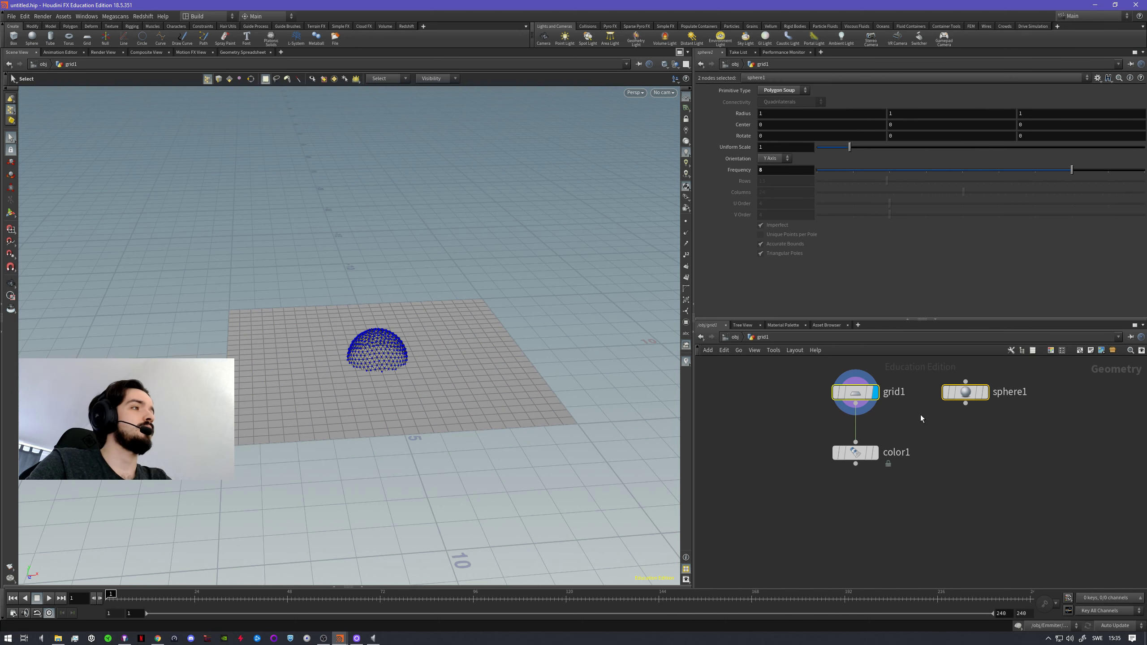
pyautogui.moveTo(855, 407); pyautogui.dragTo(992, 455)
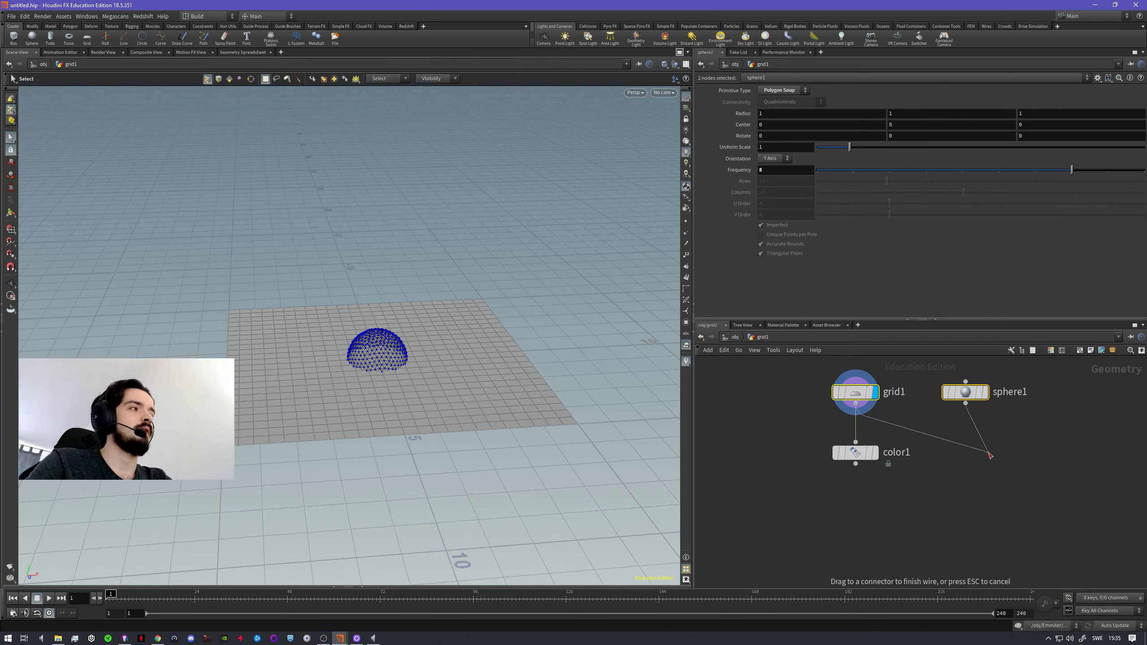
pyautogui.keyDown('alt'); pyautogui.moveTo(989, 453); pyautogui.dragTo(999, 475); pyautogui.keyUp('alt')
pyautogui.click(980, 490)
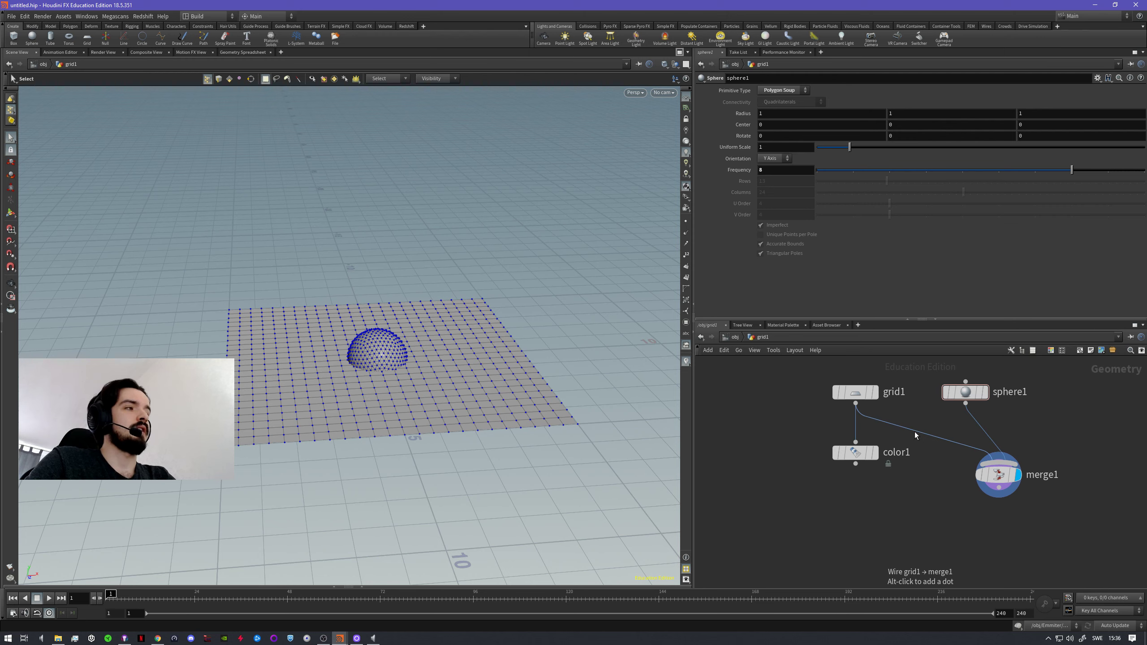
# - Feed merge1 from the color1 output instead of grid1, then place merge1 straight below sphere1 and select it
pyautogui.moveTo(914, 432); pyautogui.dragTo(877, 477)
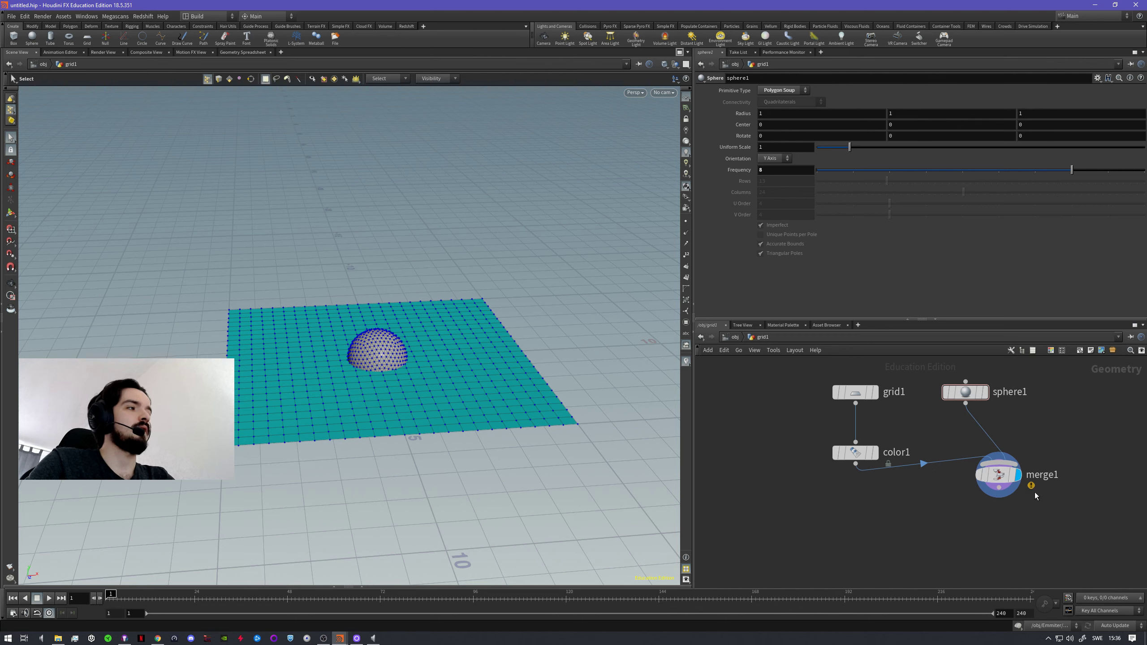
pyautogui.moveTo(1003, 475); pyautogui.dragTo(971, 505)
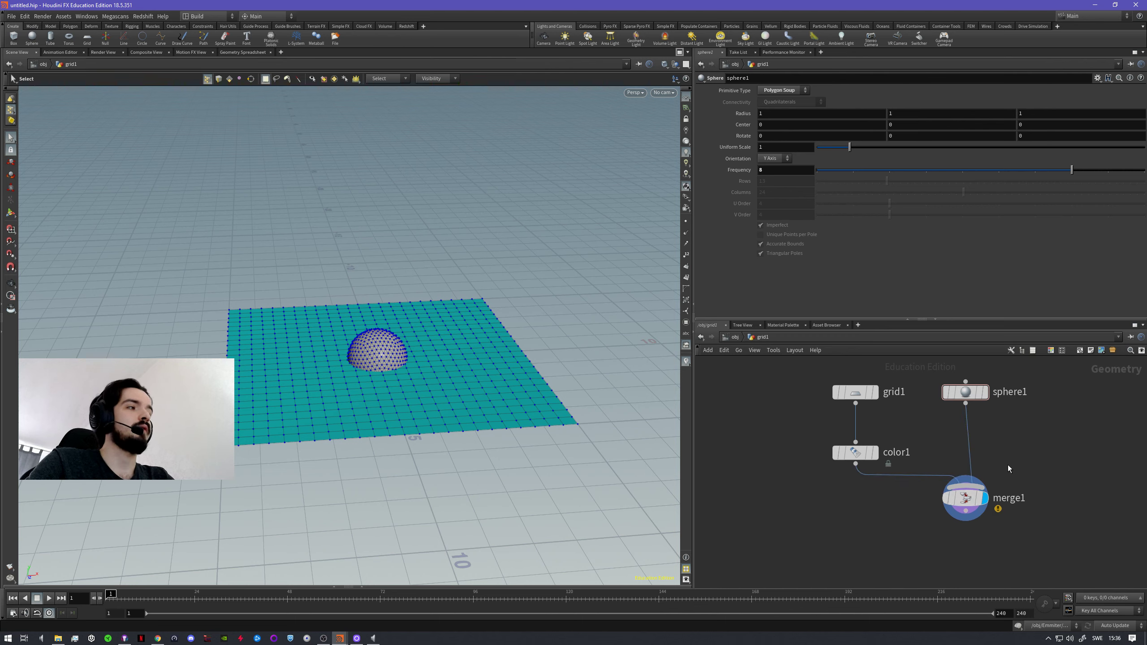
pyautogui.middleClick(969, 505)
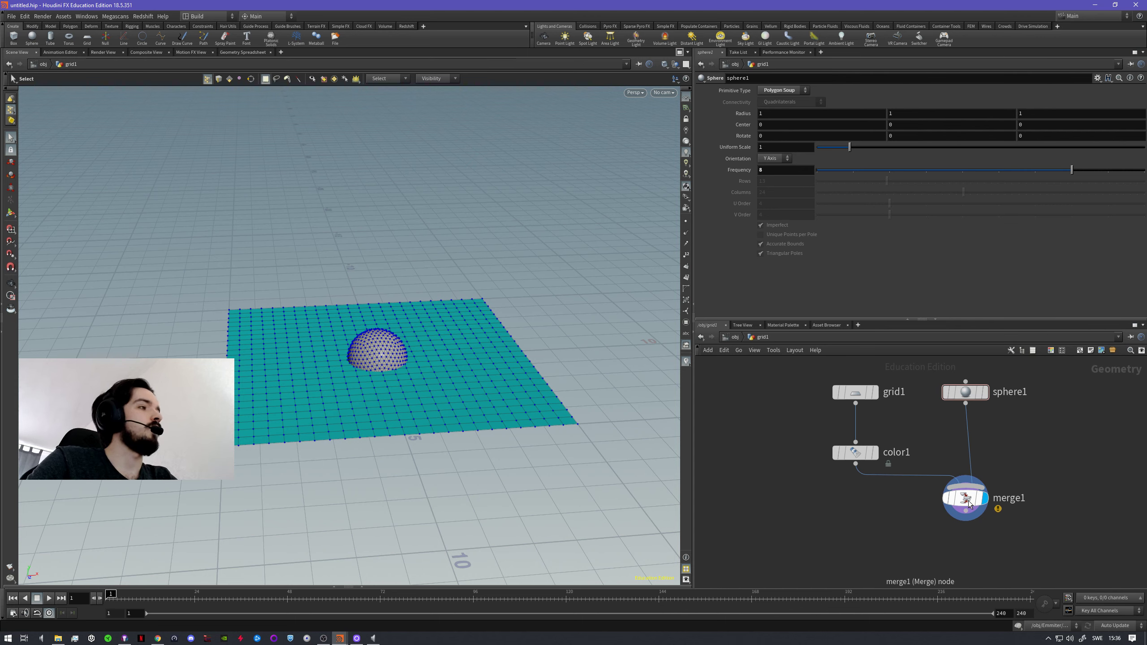
pyautogui.middleClick(969, 505)
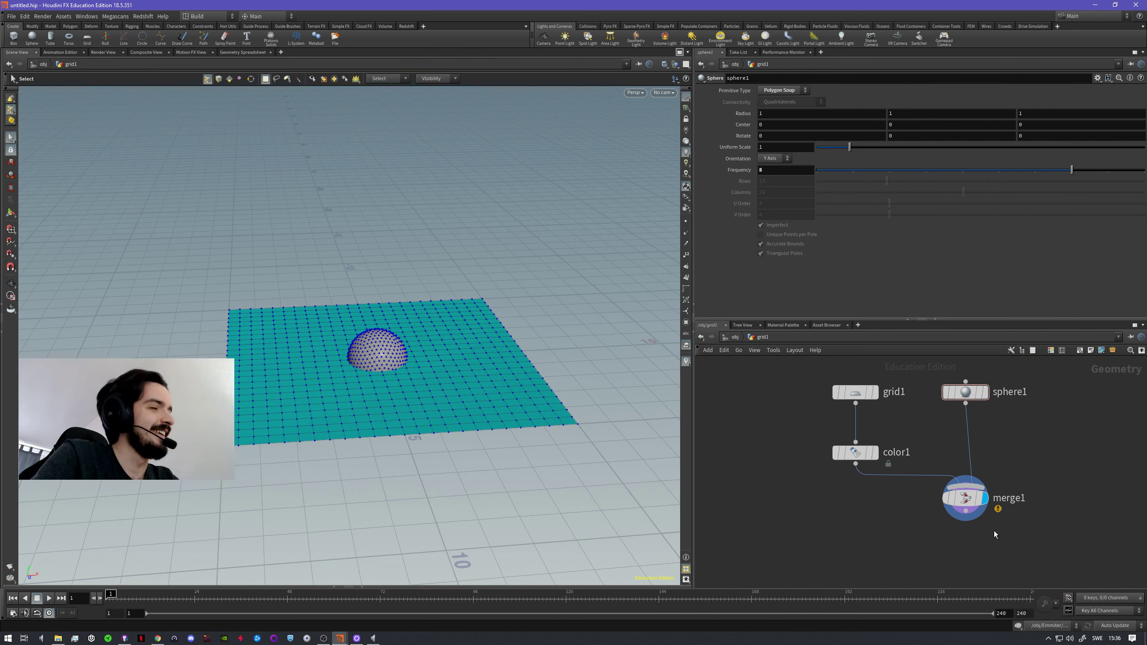
pyautogui.moveTo(966, 506); pyautogui.dragTo(967, 536)
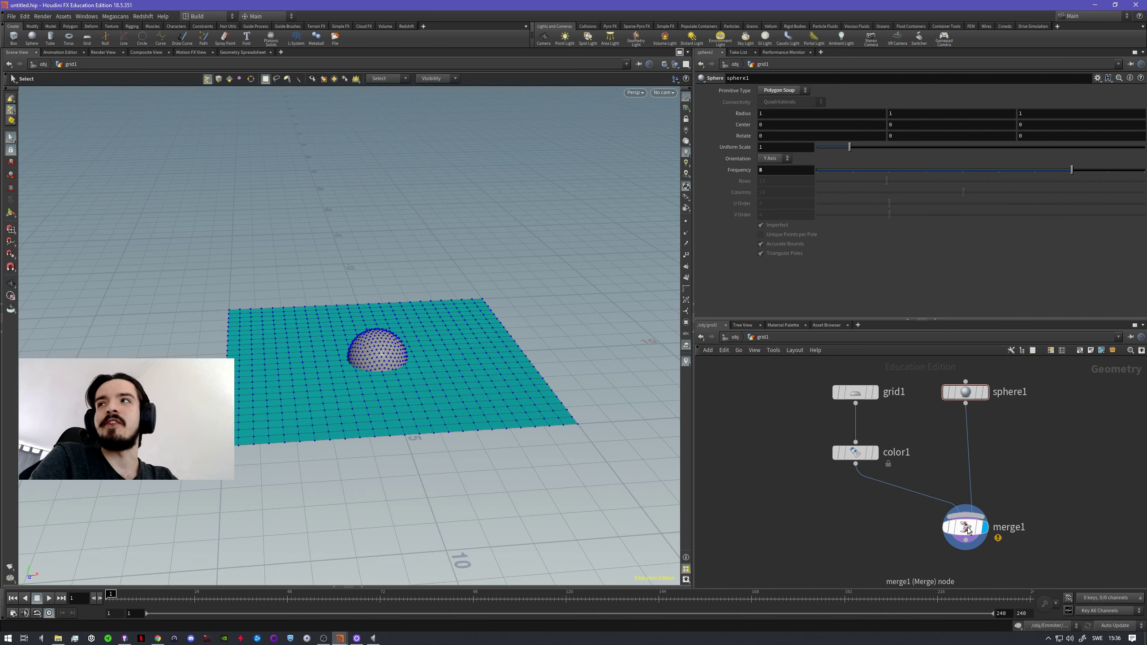
pyautogui.moveTo(1034, 572); pyautogui.dragTo(879, 501)
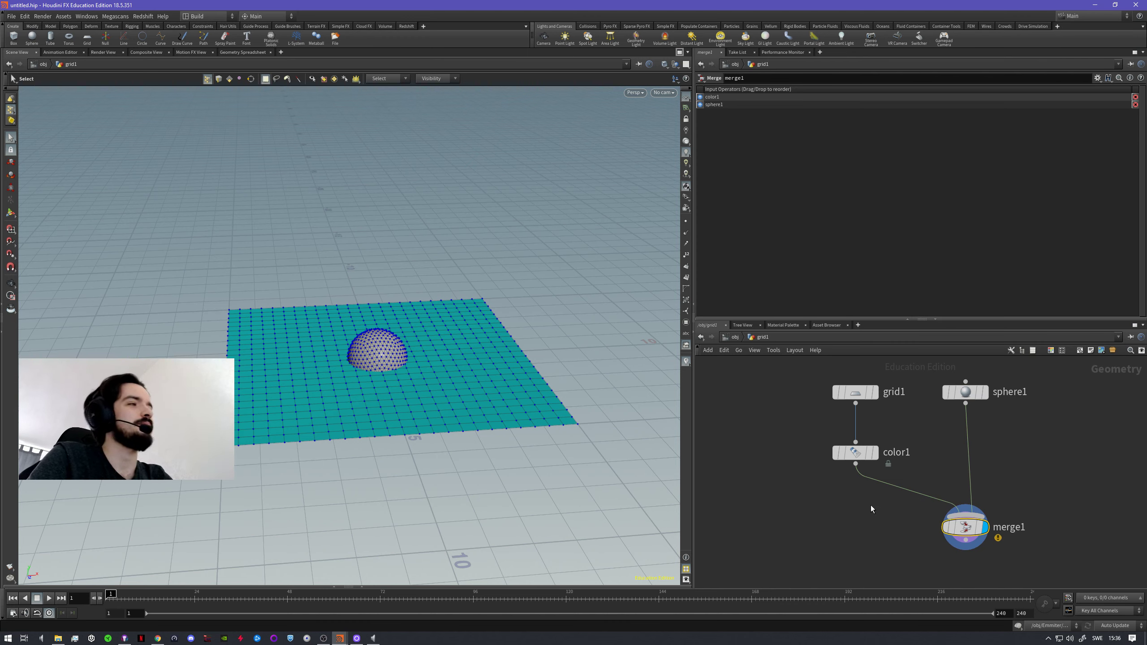
# - Check merge1's node information, including its warning, and close the information window
pyautogui.middleClick(972, 530)
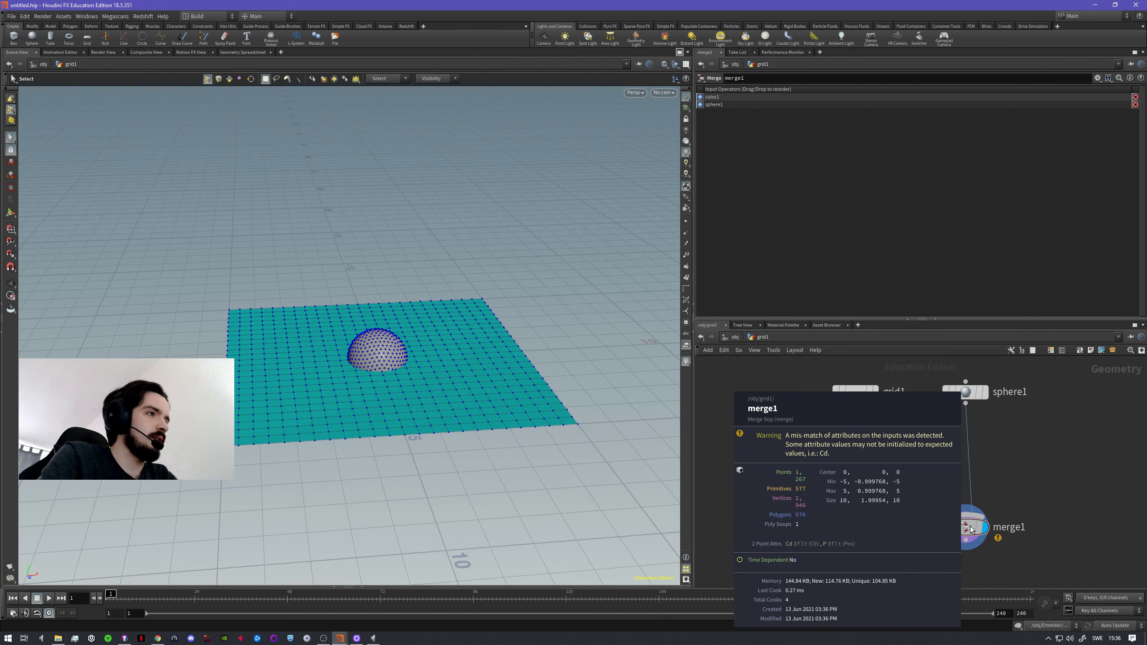
pyautogui.middleClick(972, 529)
pyautogui.scroll(1, 972, 530)
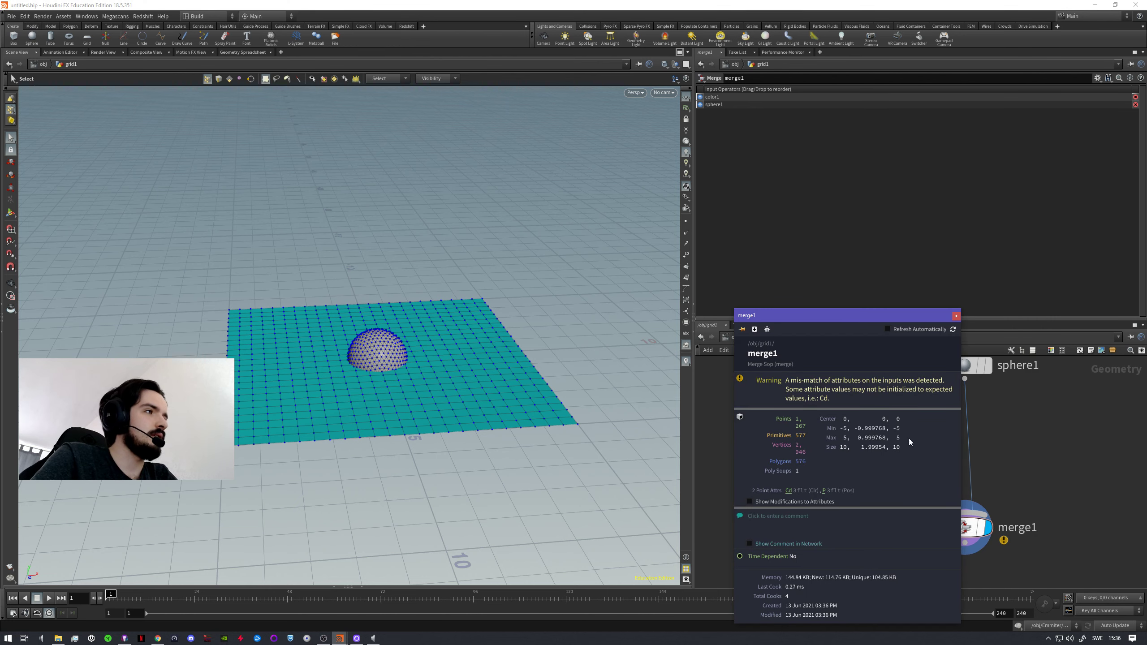
pyautogui.click(956, 316)
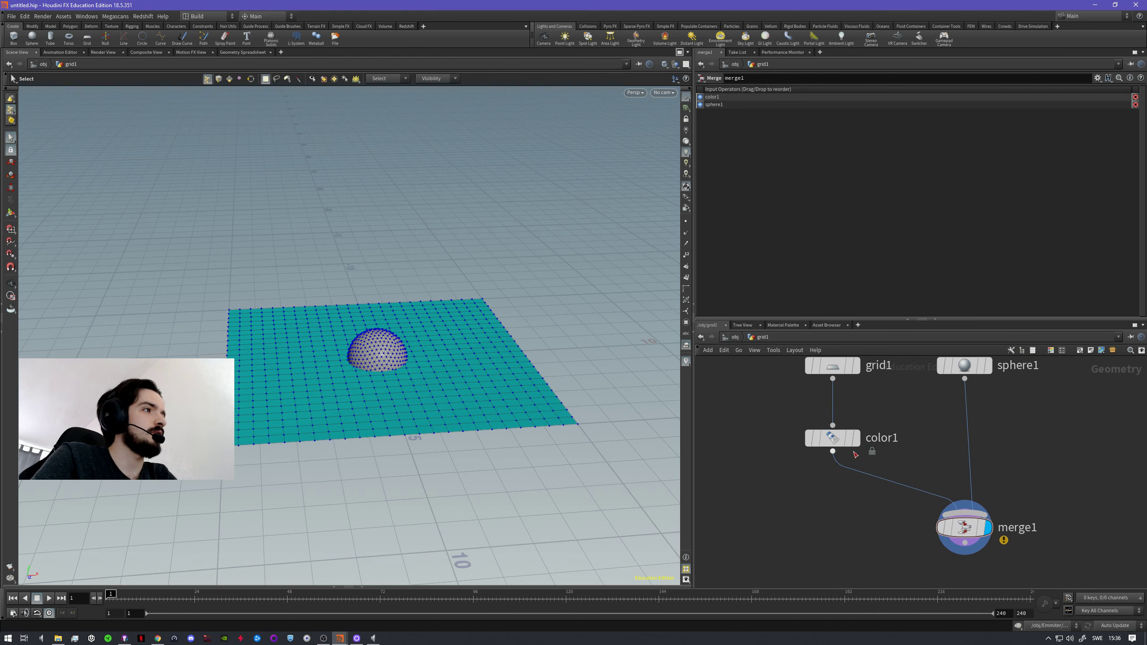
# - Select grid1 and open its node information to review the geometry counts and point attributes
pyautogui.click(830, 372)
pyautogui.middleClick(832, 370)
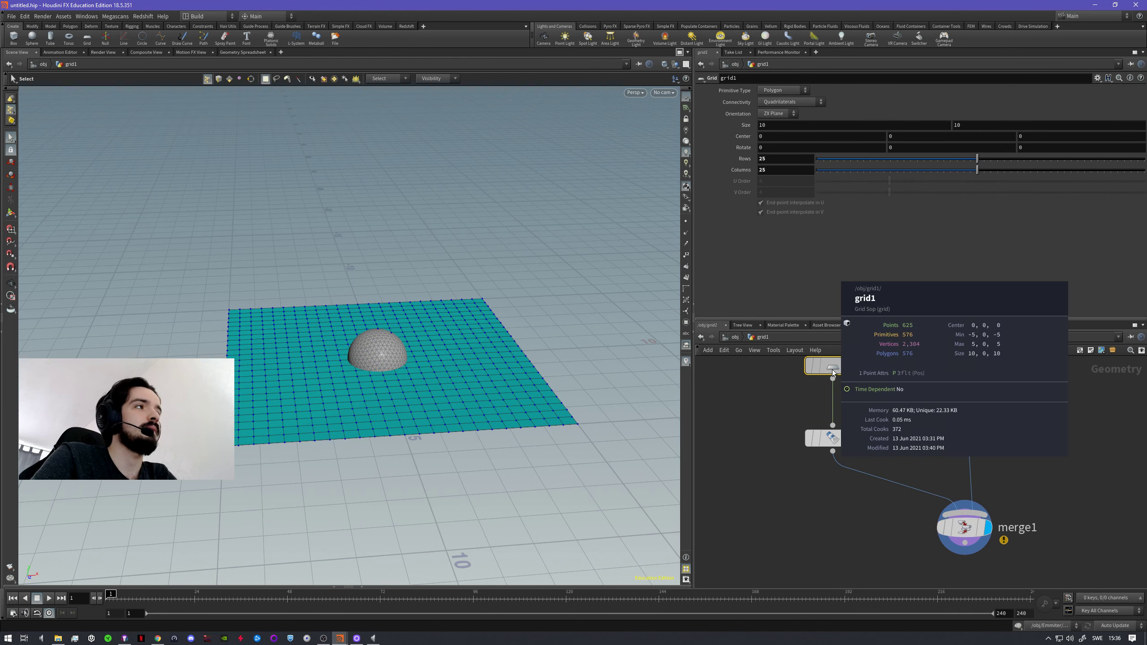
pyautogui.middleClick(832, 370)
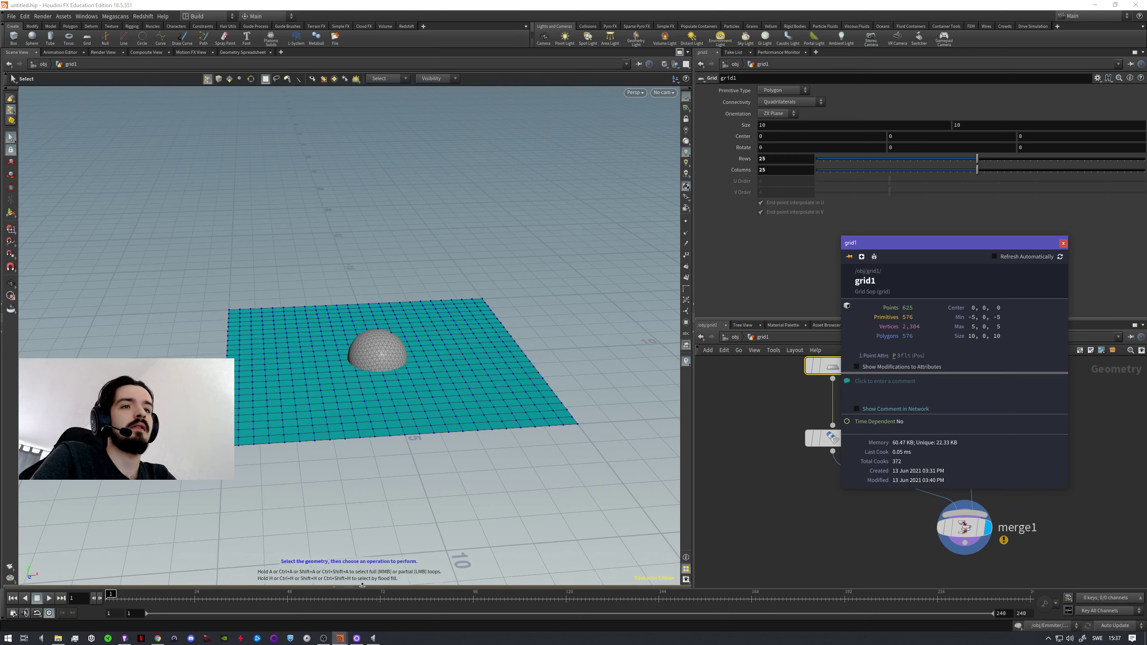
# - Expand the collapsed pane below the viewport and close its Geometry Spreadsheet and Scene View tabs
pyautogui.click(362, 585)
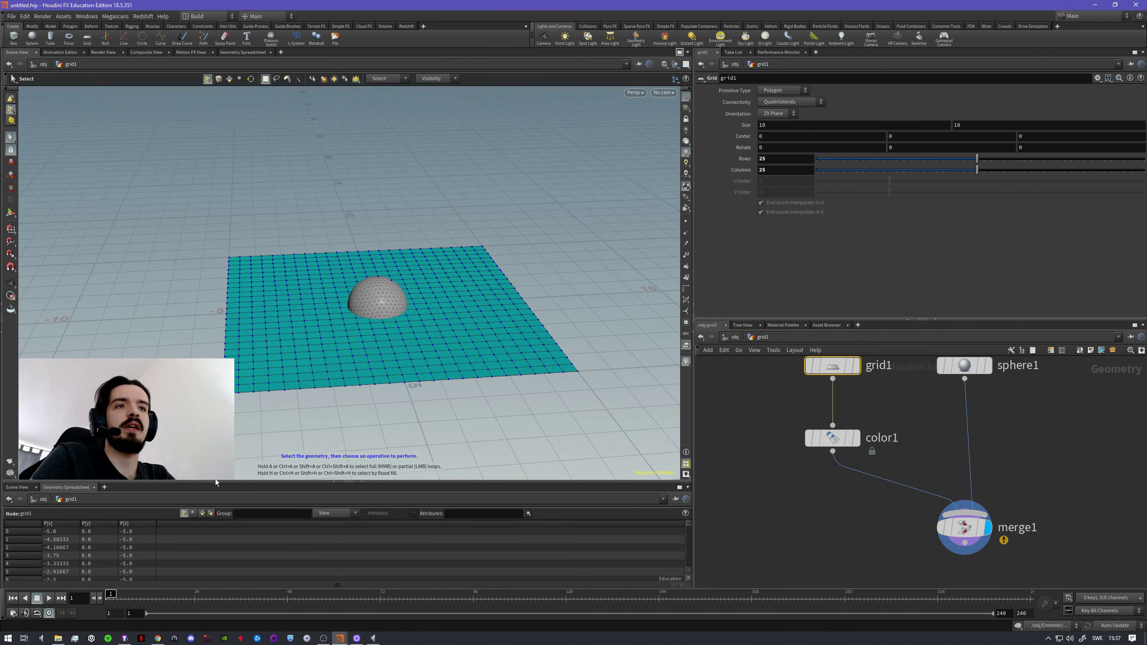
pyautogui.click(94, 488)
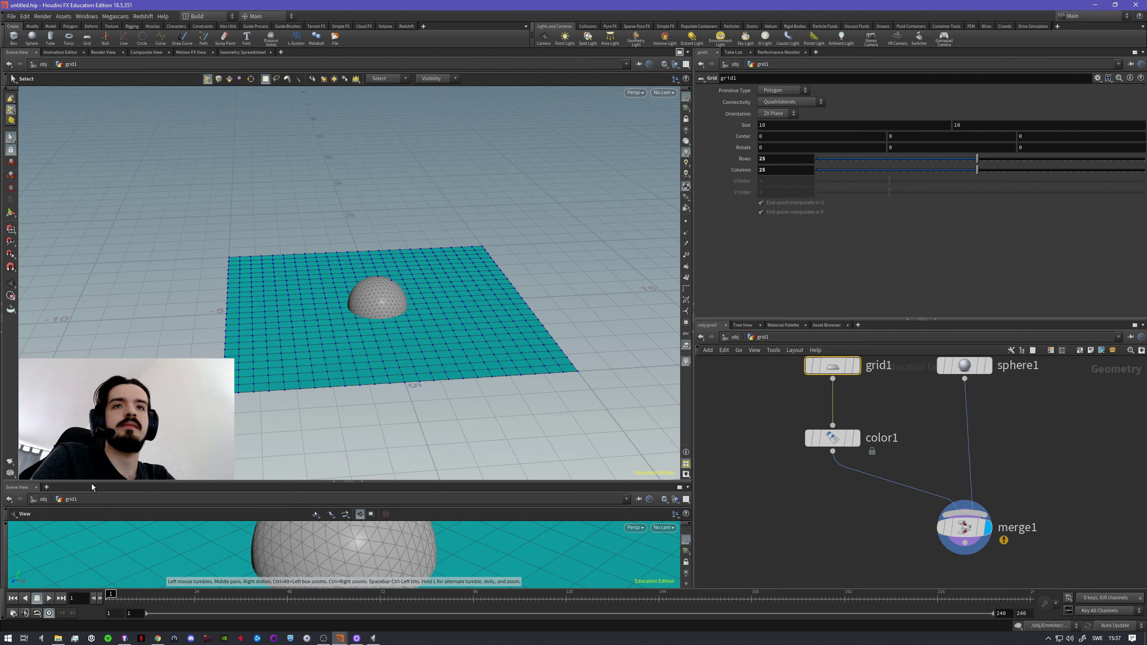
pyautogui.click(36, 488)
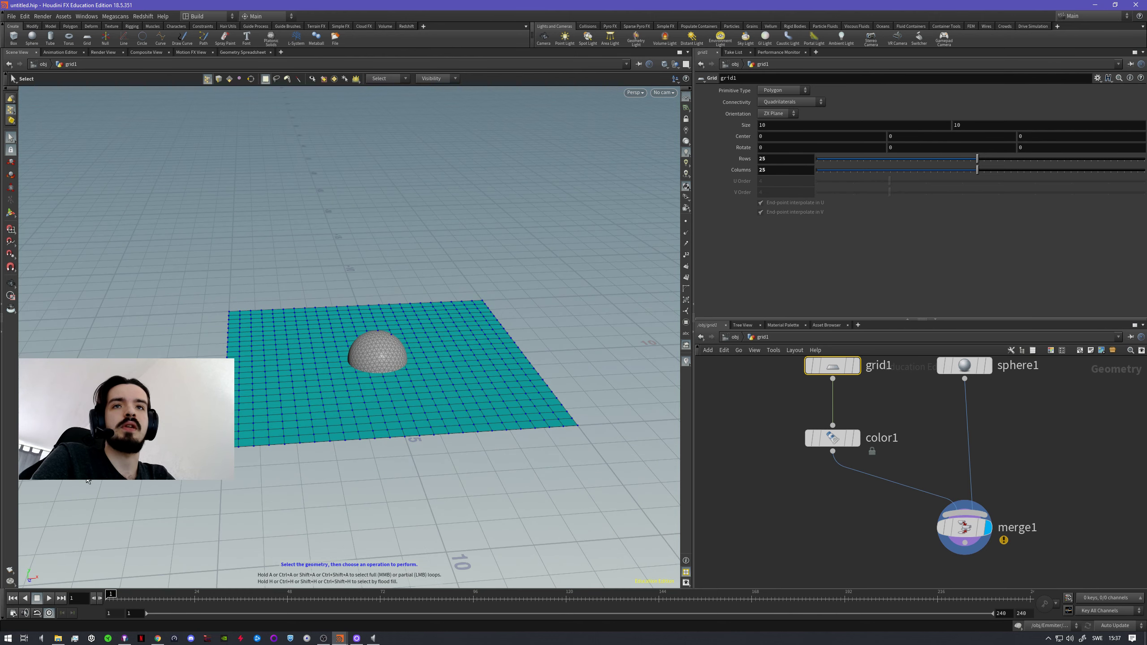
# - Split the viewport pane top/bottom into two stacked scene views and adjust the lower view around the geometry
pyautogui.click(688, 53)
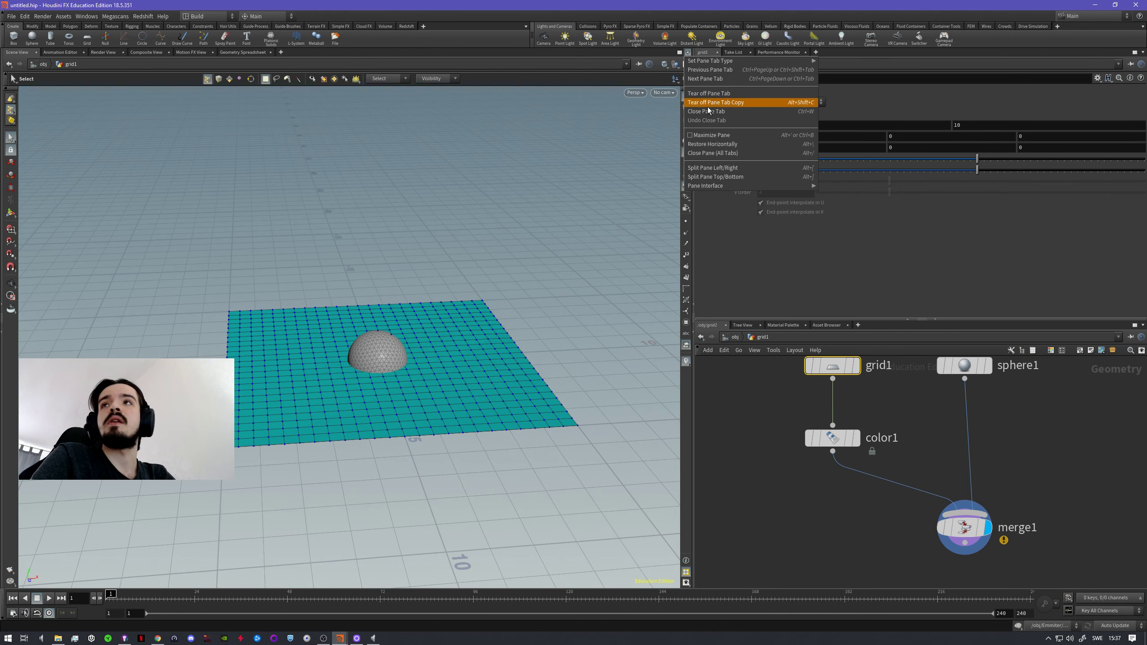
pyautogui.click(732, 177)
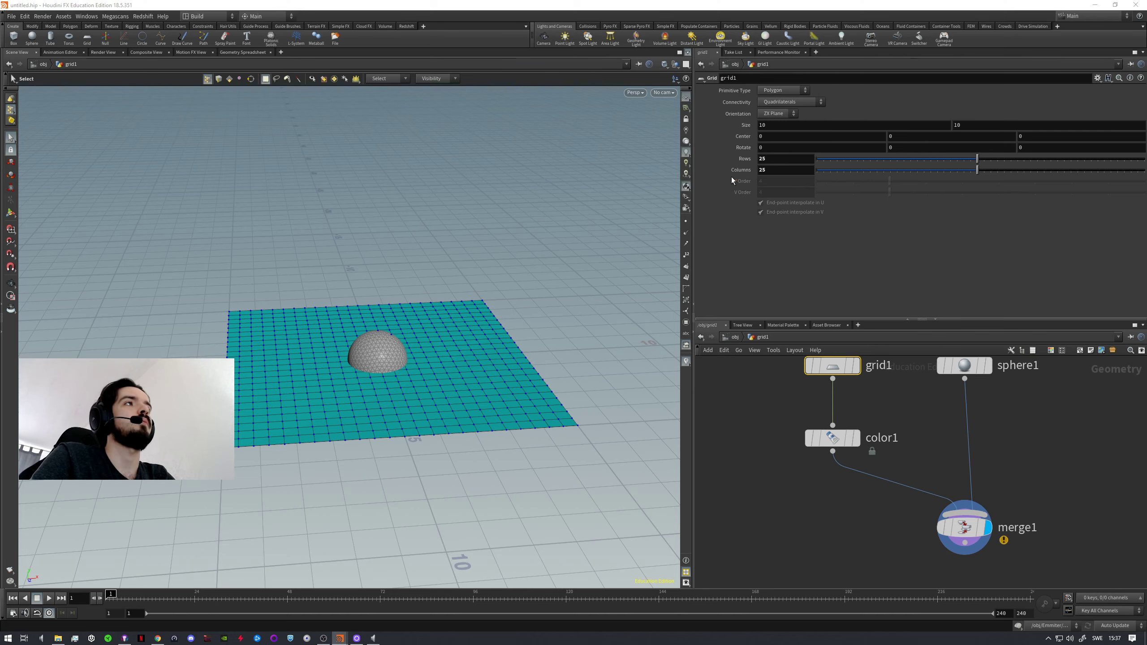
pyautogui.moveTo(443, 439); pyautogui.dragTo(466, 469, button='right')
pyautogui.moveTo(466, 470); pyautogui.dragTo(407, 445)
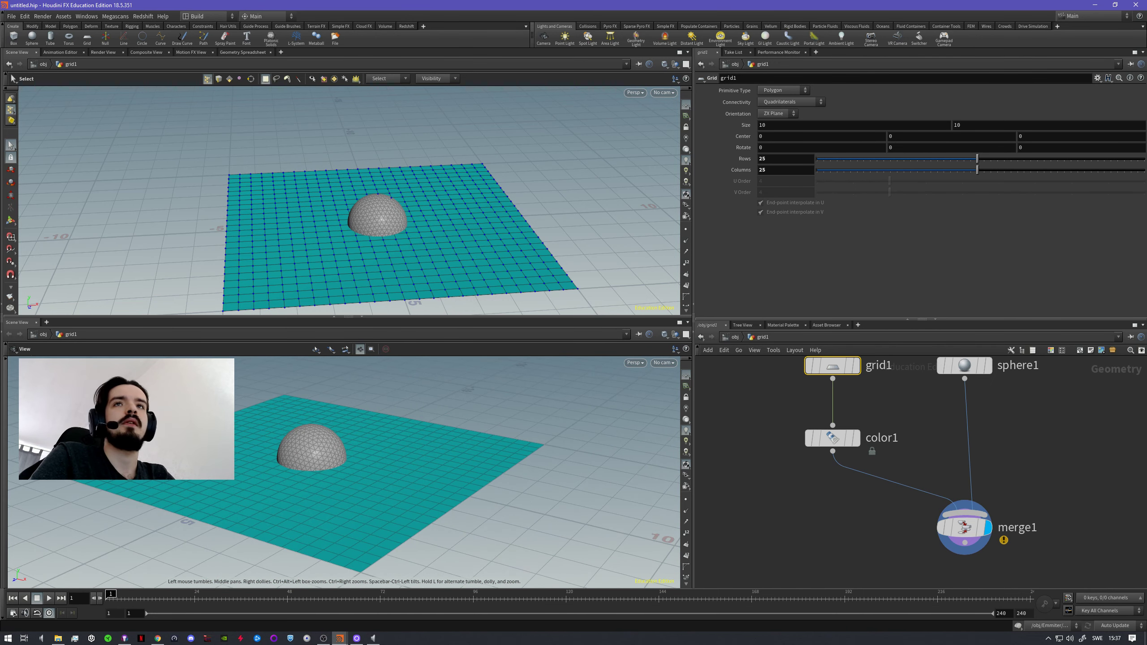
# - Add a Geometry Spreadsheet tab to the lower pane and shrink that pane to enlarge the scene view above
pyautogui.click(46, 323)
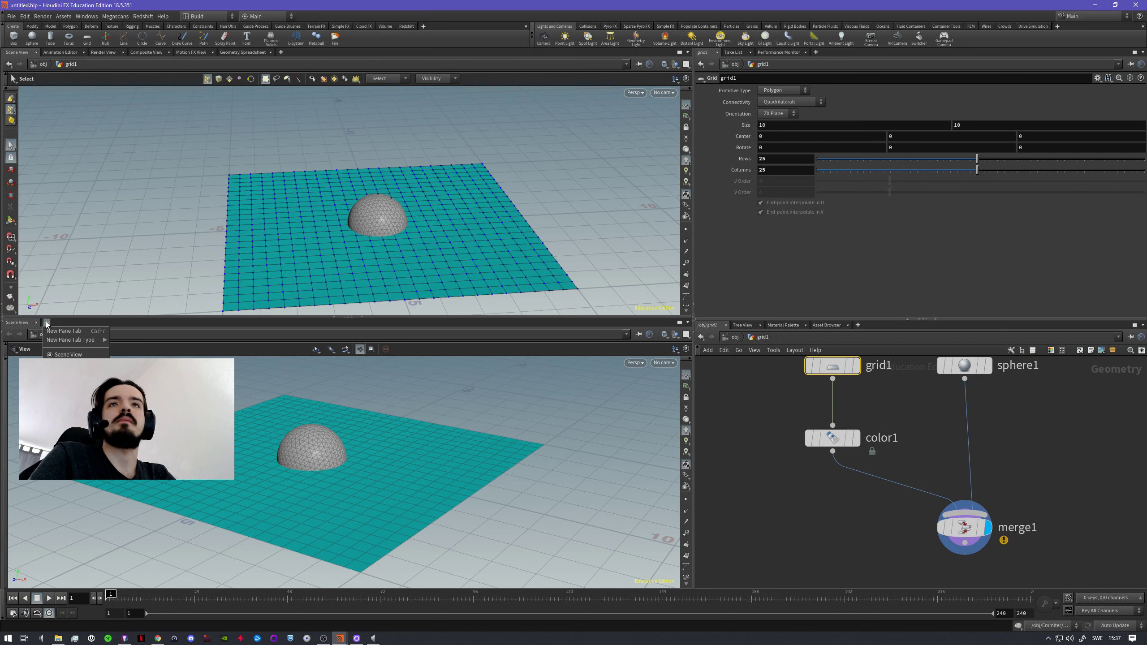
pyautogui.moveTo(64, 343)
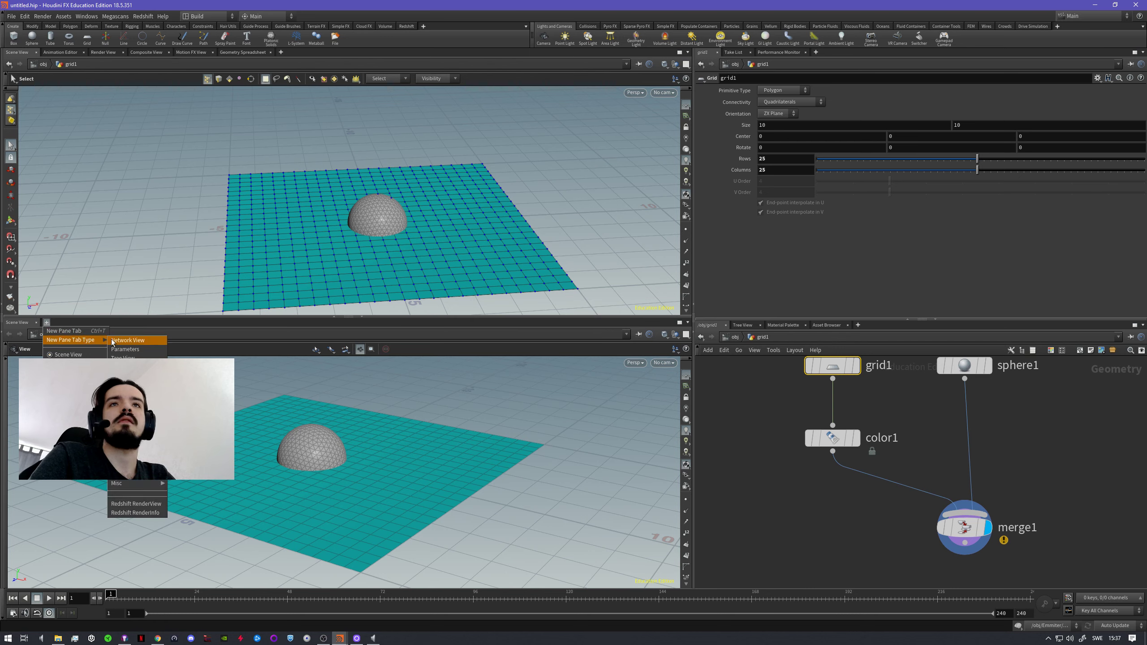
pyautogui.moveTo(131, 457)
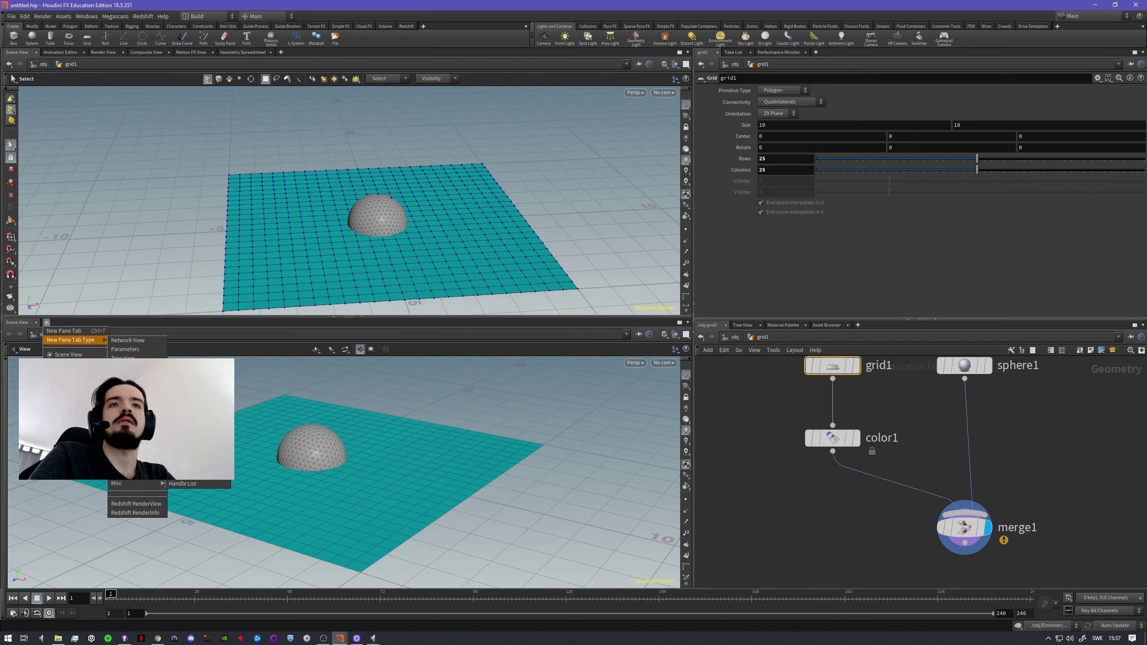
pyautogui.click(194, 439)
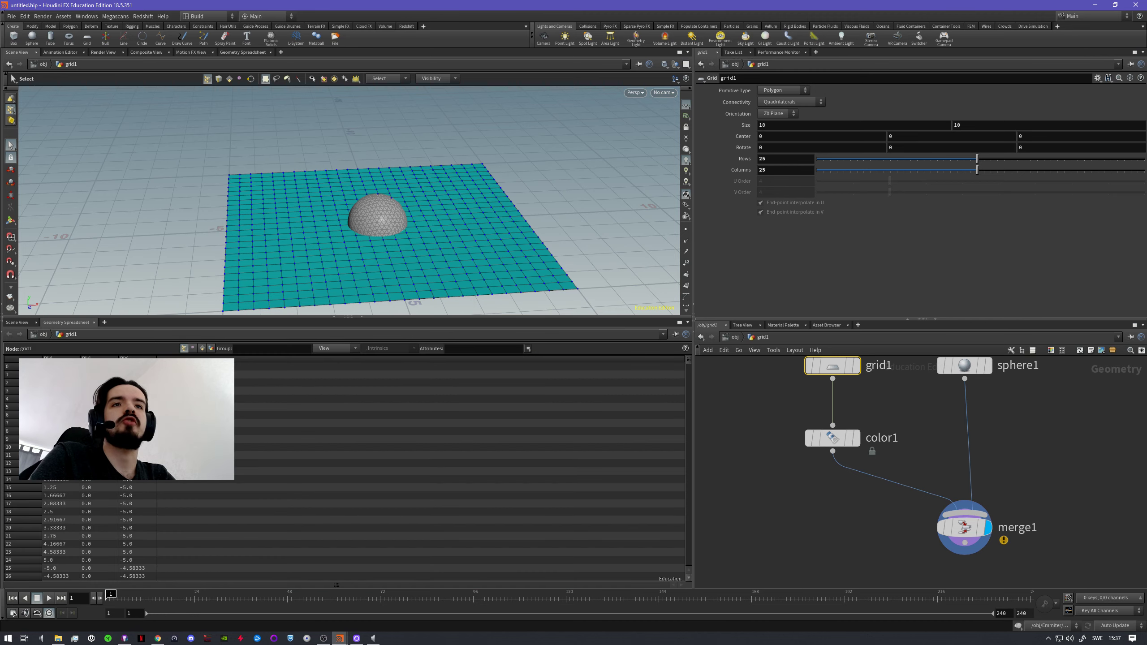
pyautogui.moveTo(348, 316); pyautogui.dragTo(339, 485)
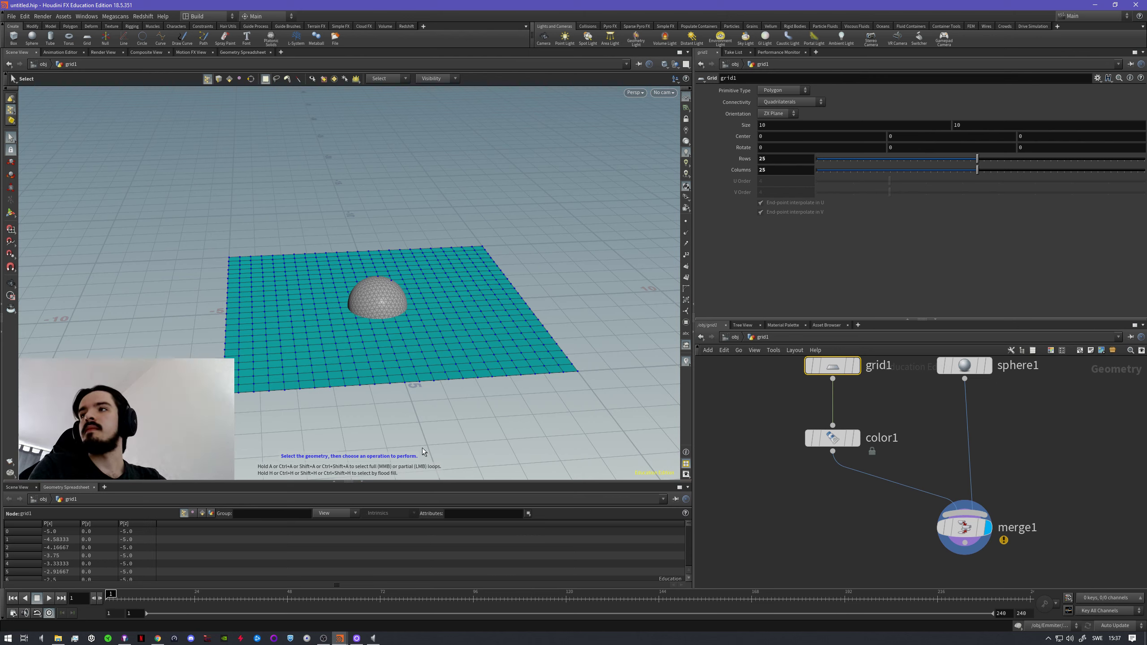
# - Move merge1 between the two branches, display color1, and compare the spreadsheet attributes of color1 and grid1
pyautogui.moveTo(964, 527); pyautogui.dragTo(898, 518)
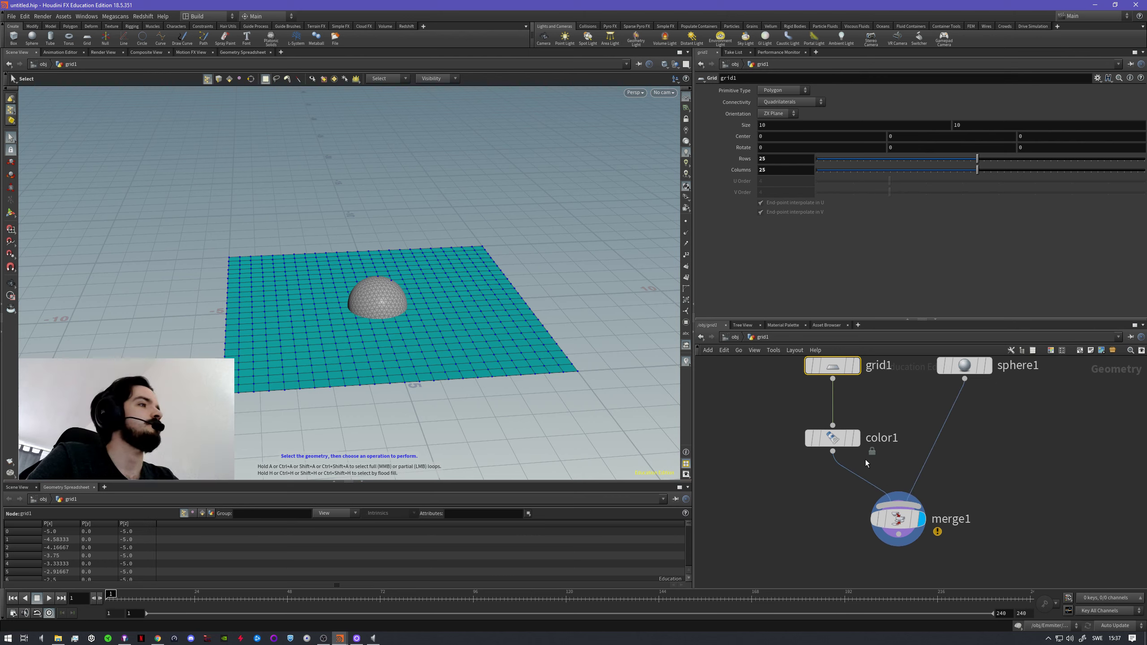
pyautogui.click(856, 438)
pyautogui.click(839, 439)
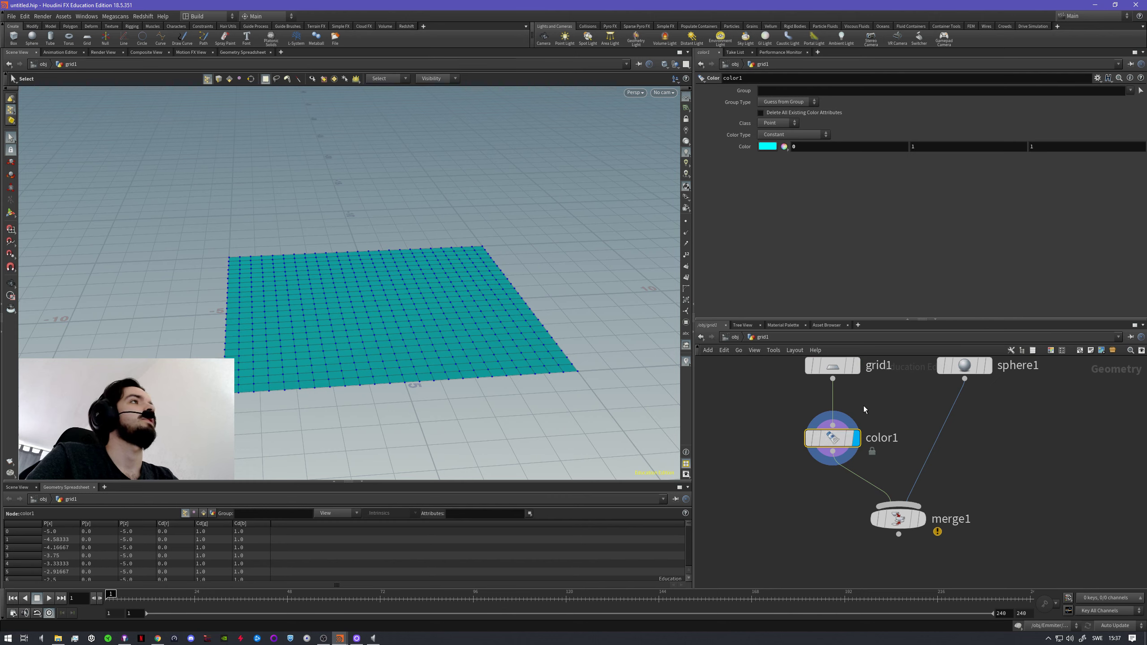
pyautogui.click(856, 365)
pyautogui.click(834, 365)
pyautogui.click(856, 437)
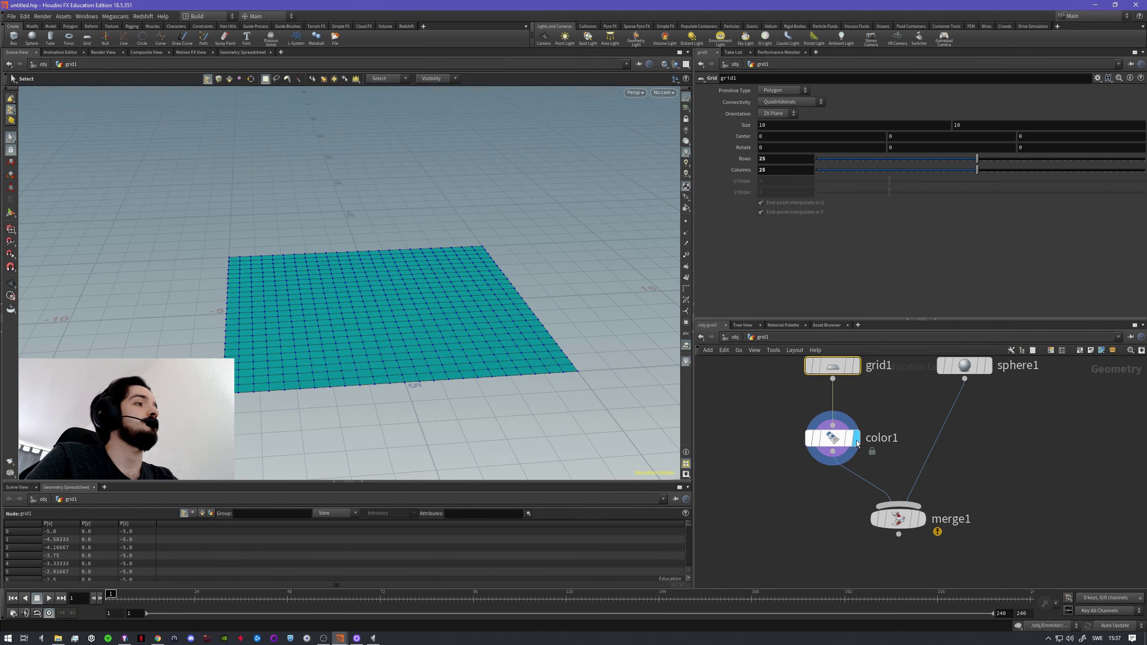
pyautogui.click(838, 441)
pyautogui.moveTo(900, 520); pyautogui.dragTo(895, 539)
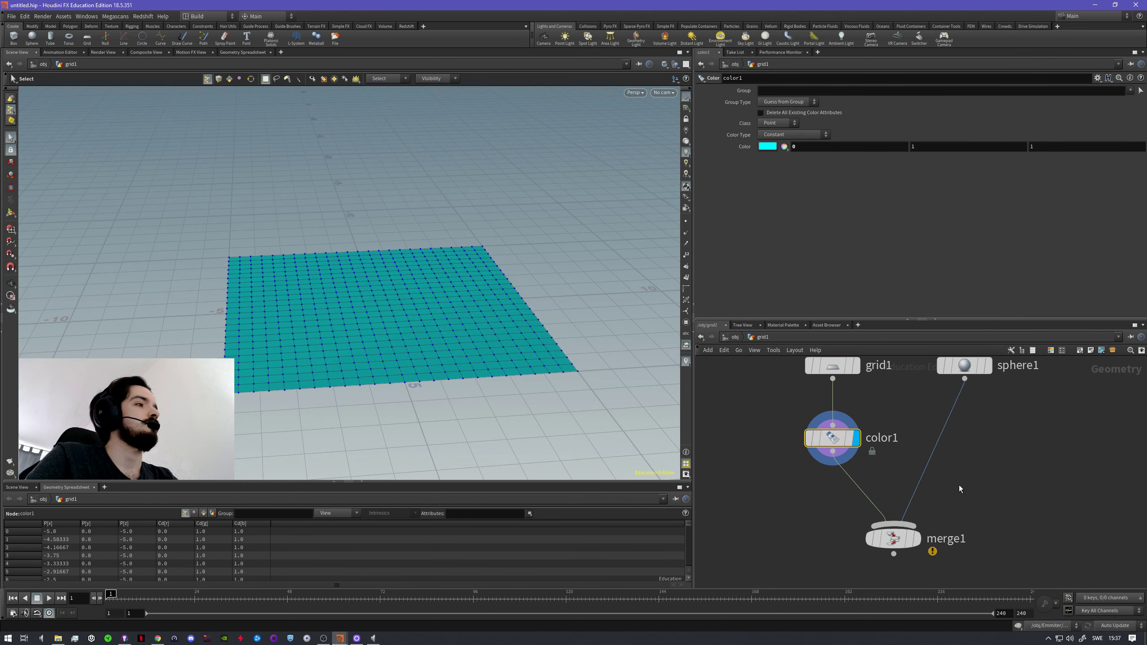
# - Select grid1, review its node information alongside the position columns in the spreadsheet, and close the information window
pyautogui.click(833, 367)
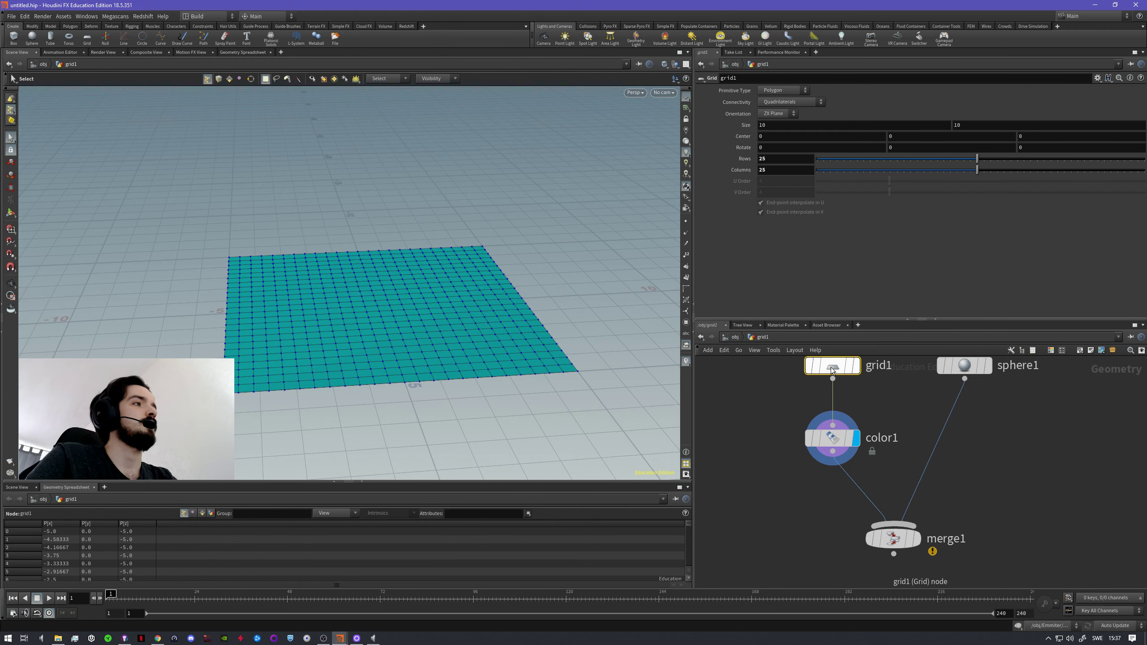
pyautogui.middleClick(833, 369)
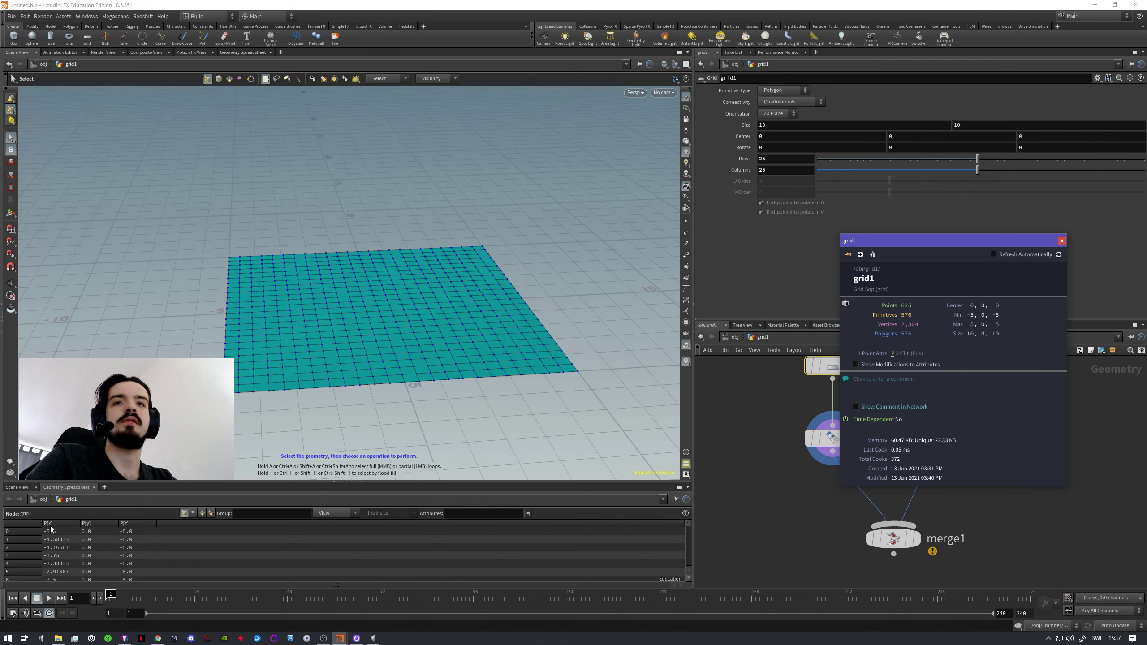
pyautogui.scroll(-1, 151, 543)
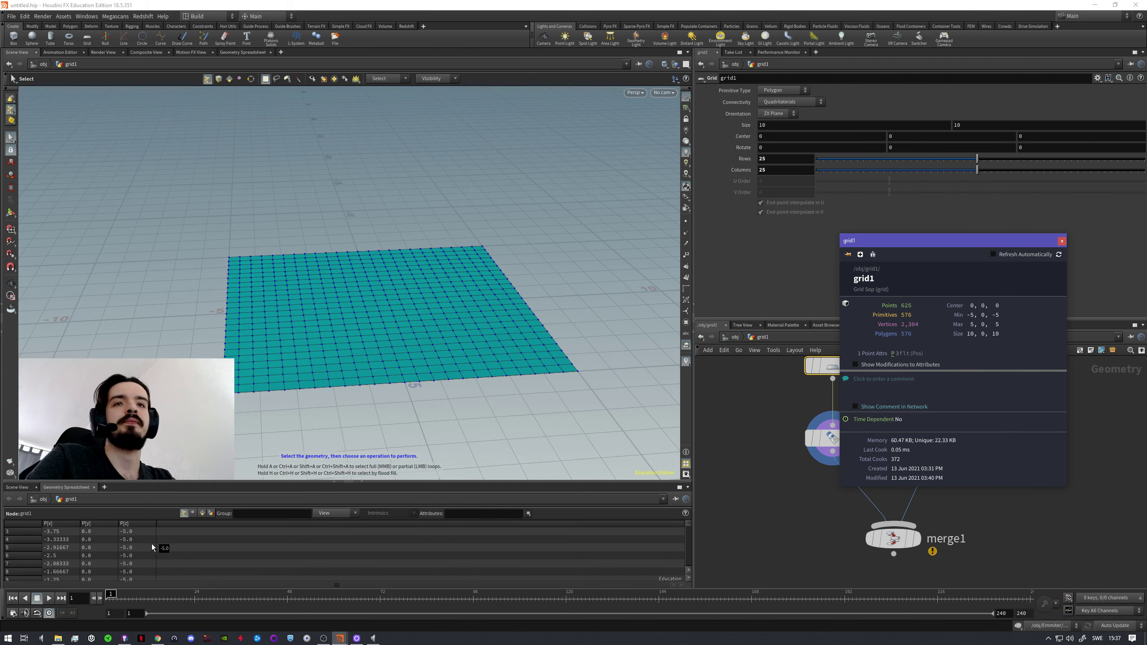
pyautogui.scroll(1, 152, 544)
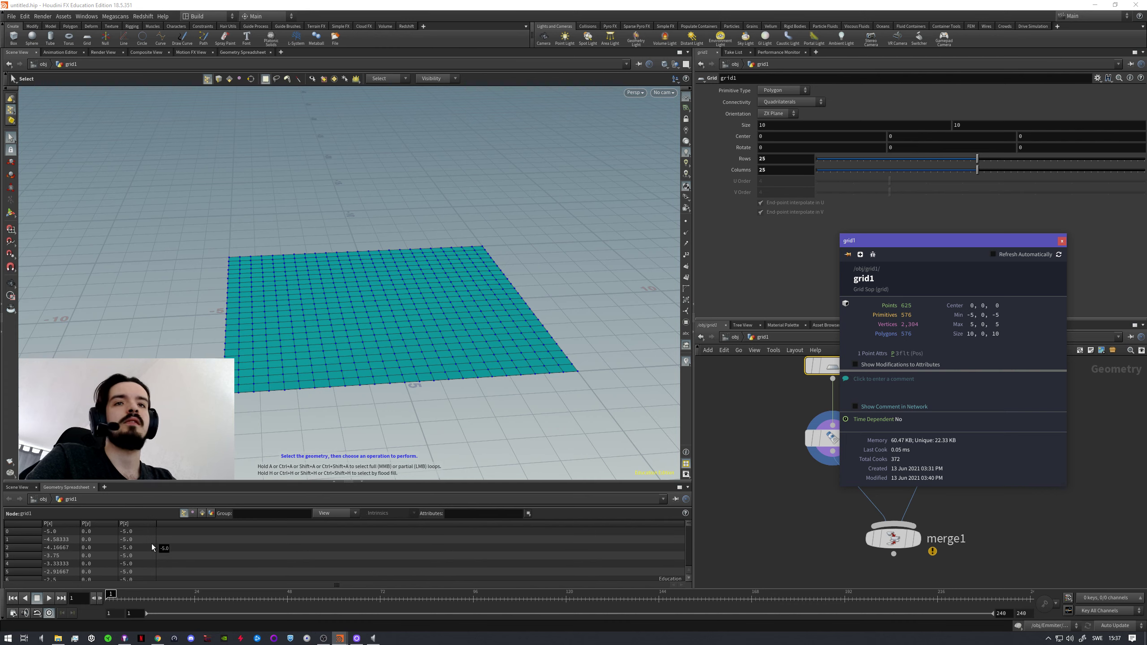
pyautogui.click(1063, 241)
# - Select color1 and inspect its color's RGB channels in the Color Editor, closing it without changes
pyautogui.click(834, 438)
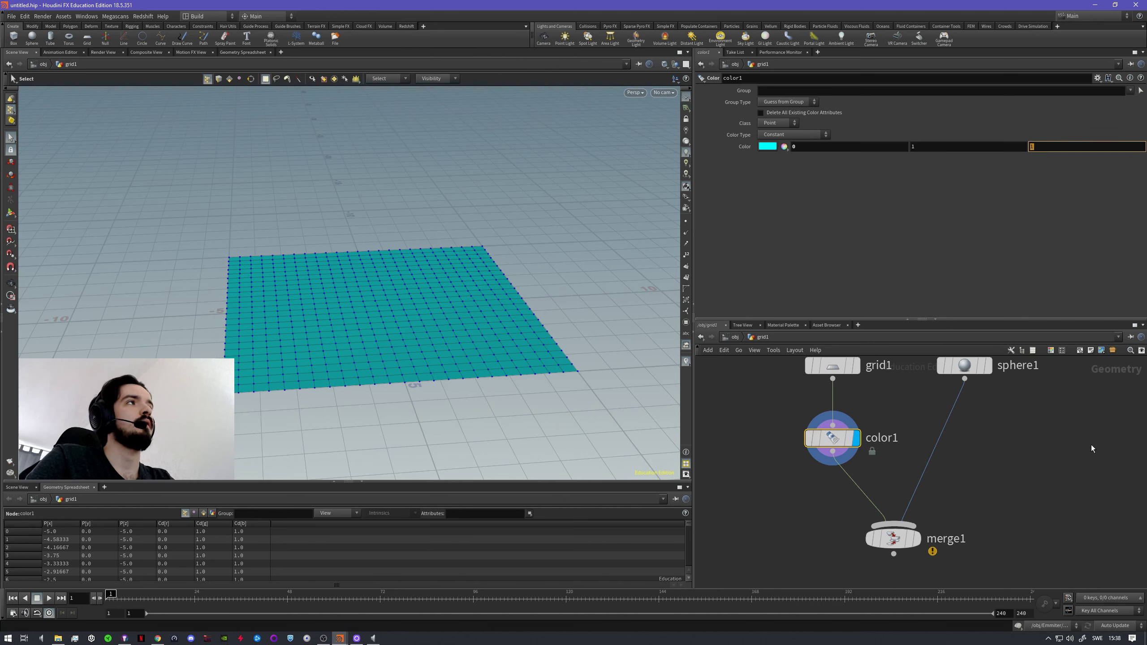
pyautogui.click(770, 147)
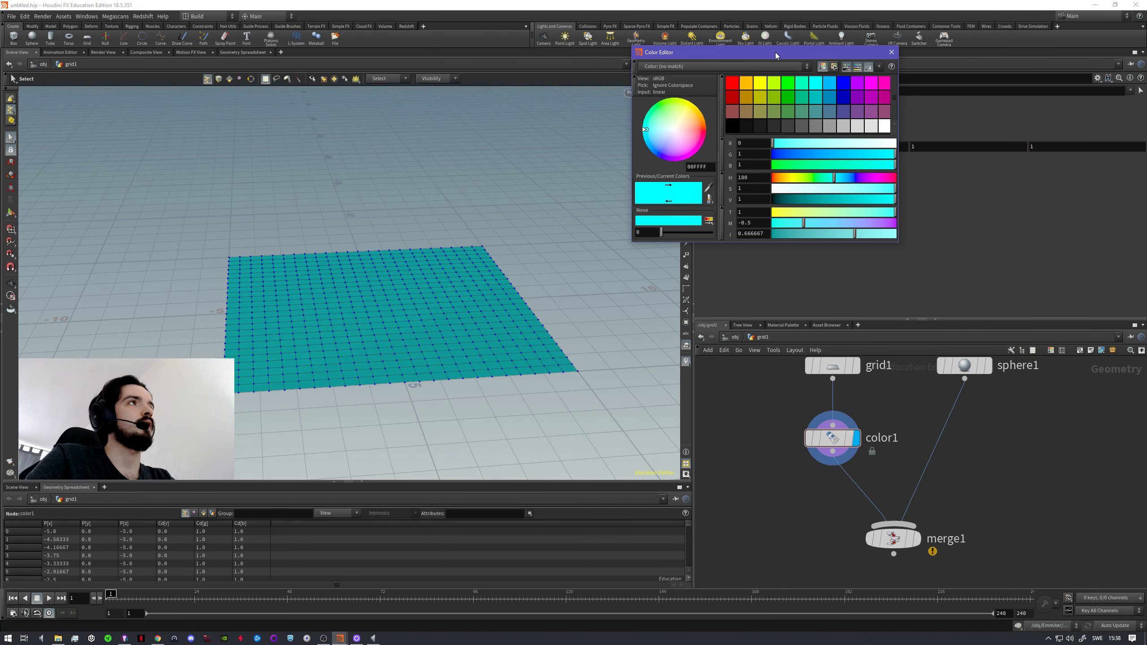
pyautogui.moveTo(775, 52); pyautogui.dragTo(723, 183)
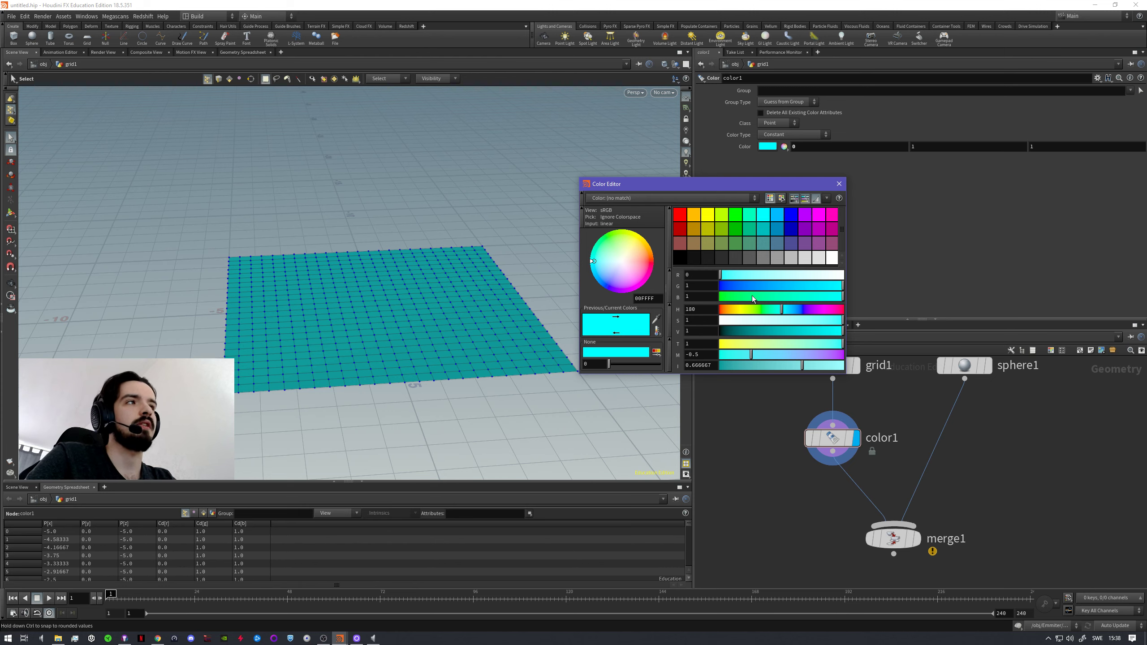
pyautogui.click(839, 185)
# - Insert a second Color node on the wire between sphere1 and merge1
pyautogui.press('Tab')
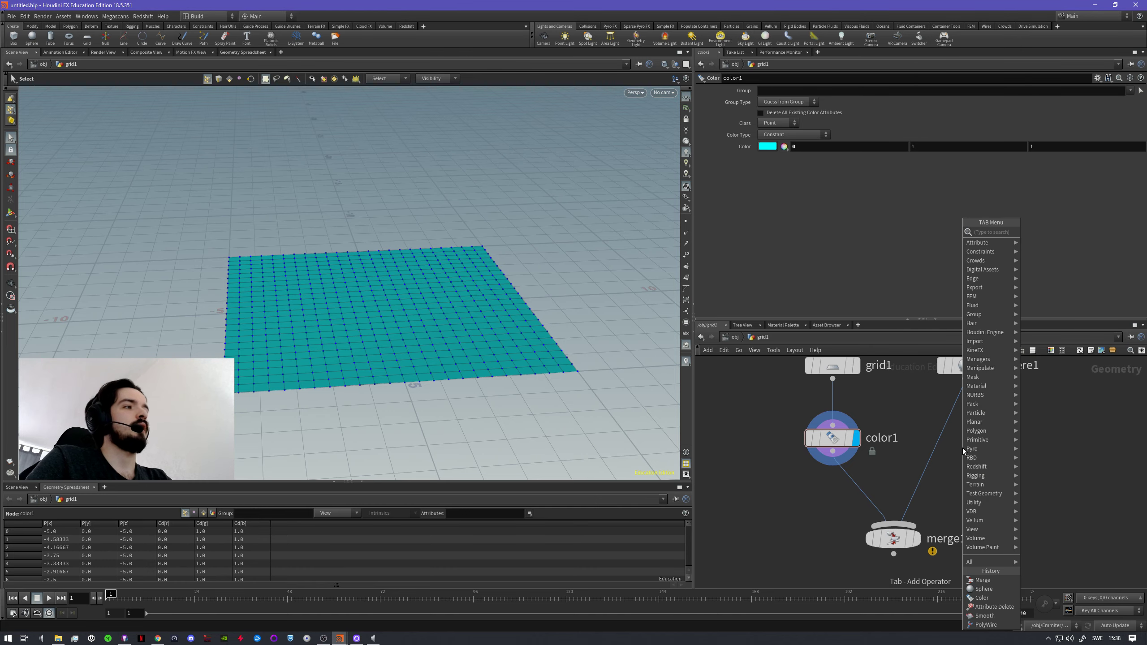
pyautogui.write('color')
pyautogui.press('Return')
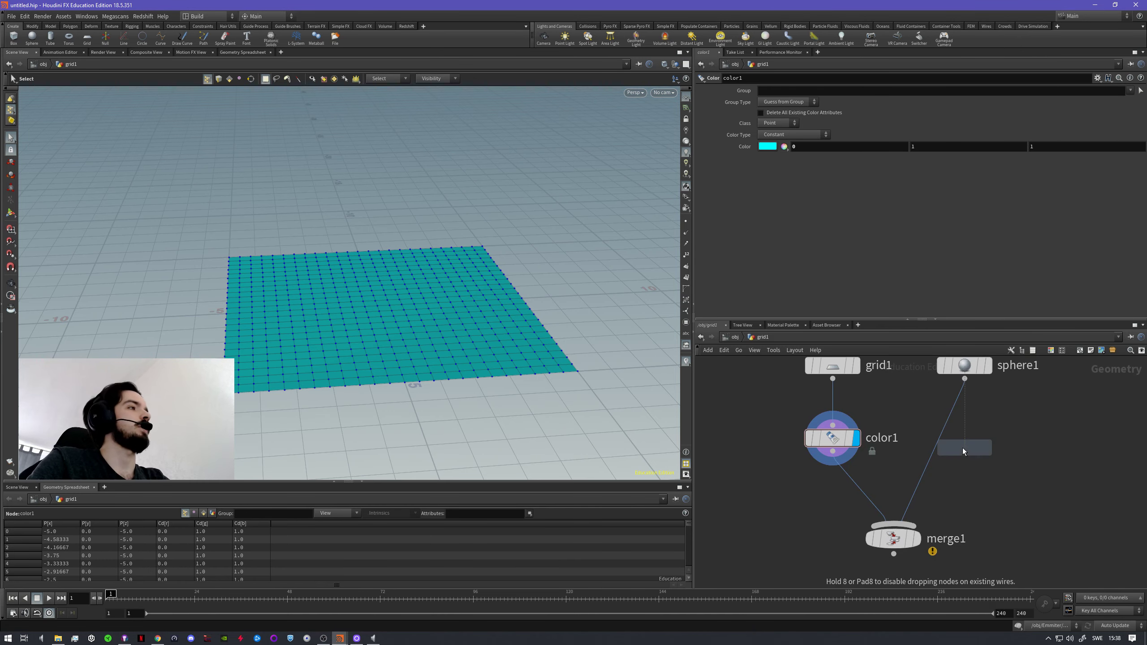
pyautogui.click(939, 443)
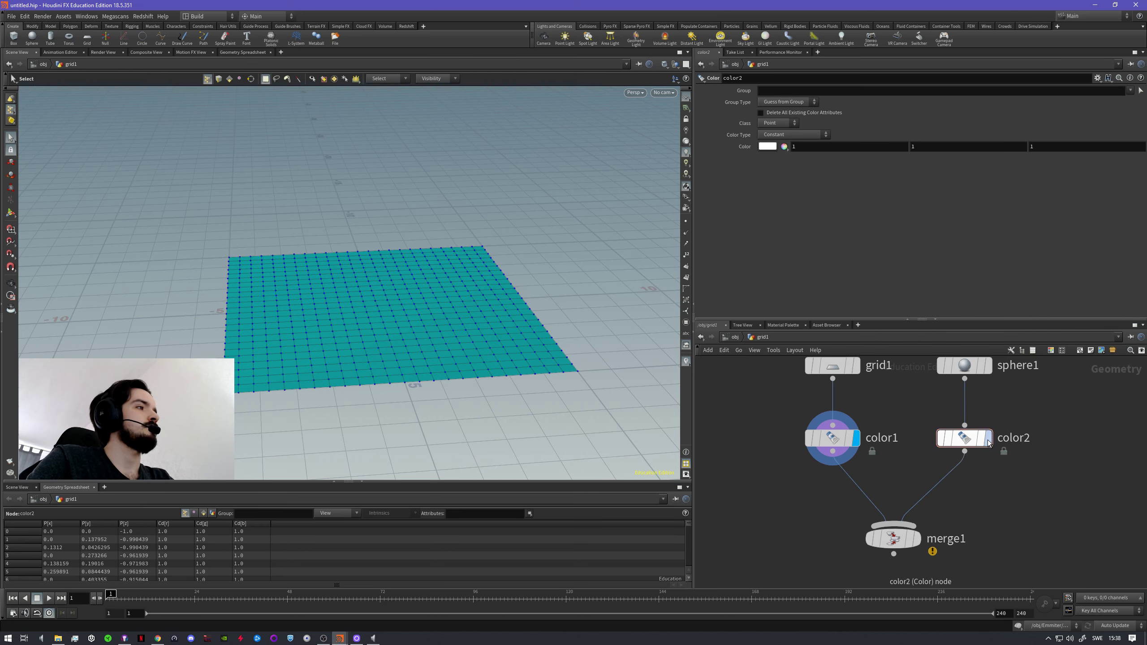
# - Display color2 and set its color to pure red (1, 0, 0)
pyautogui.click(988, 438)
pyautogui.click(769, 147)
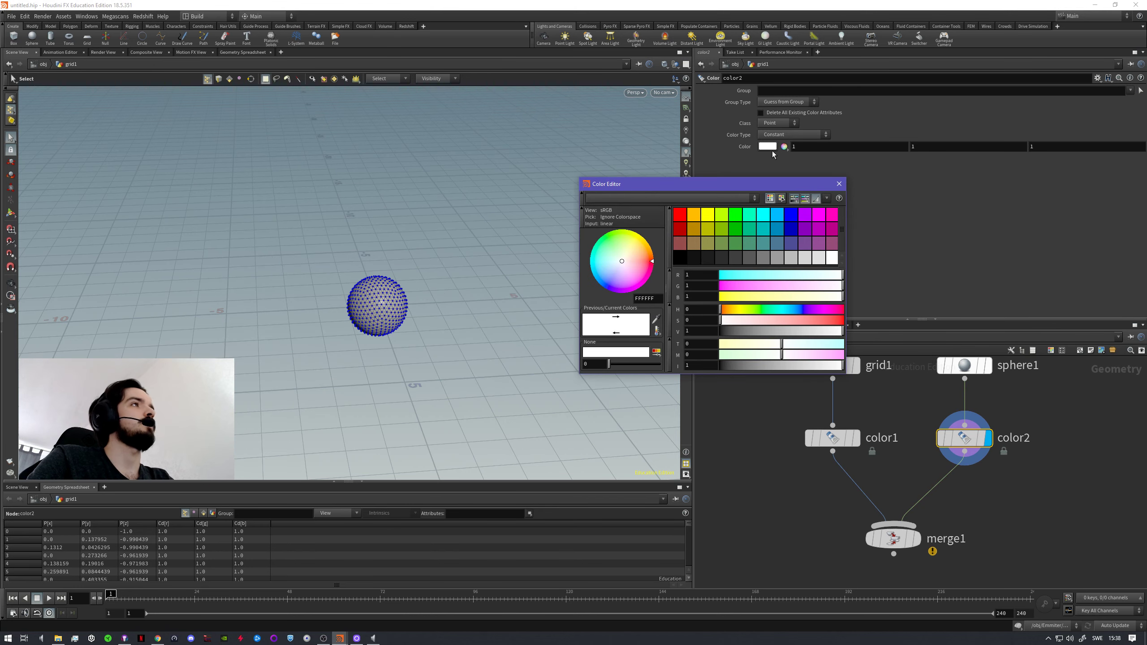
pyautogui.click(681, 215)
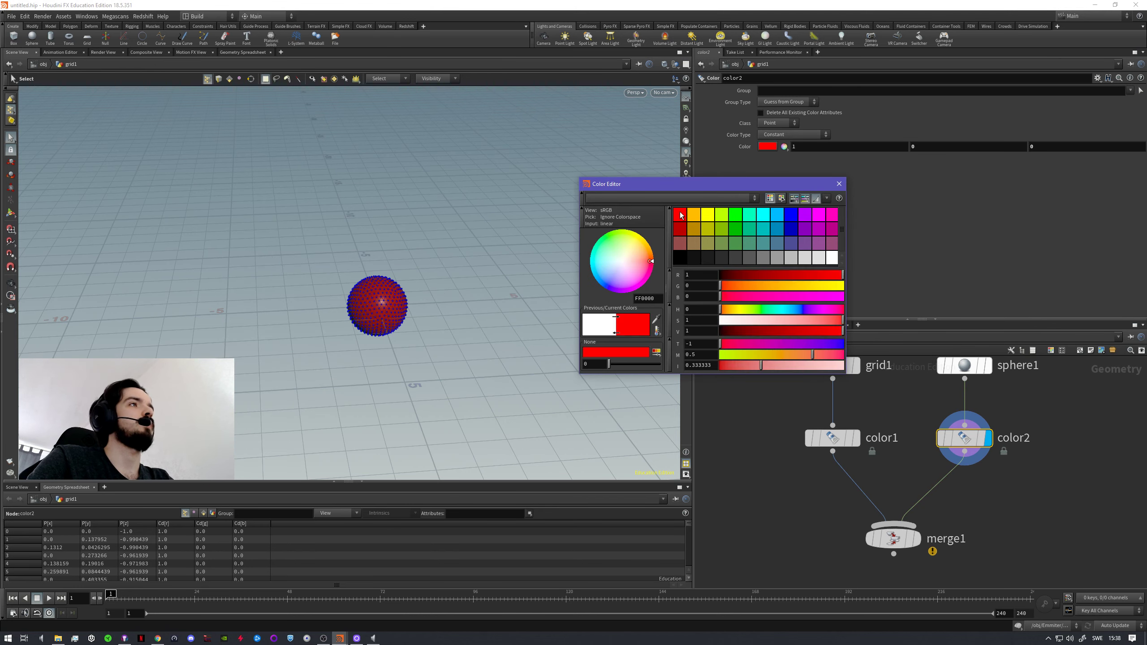
pyautogui.click(839, 185)
# - Display and select merge1 to show the colored grid and sphere together
pyautogui.moveTo(924, 543); pyautogui.dragTo(928, 505, button='middle')
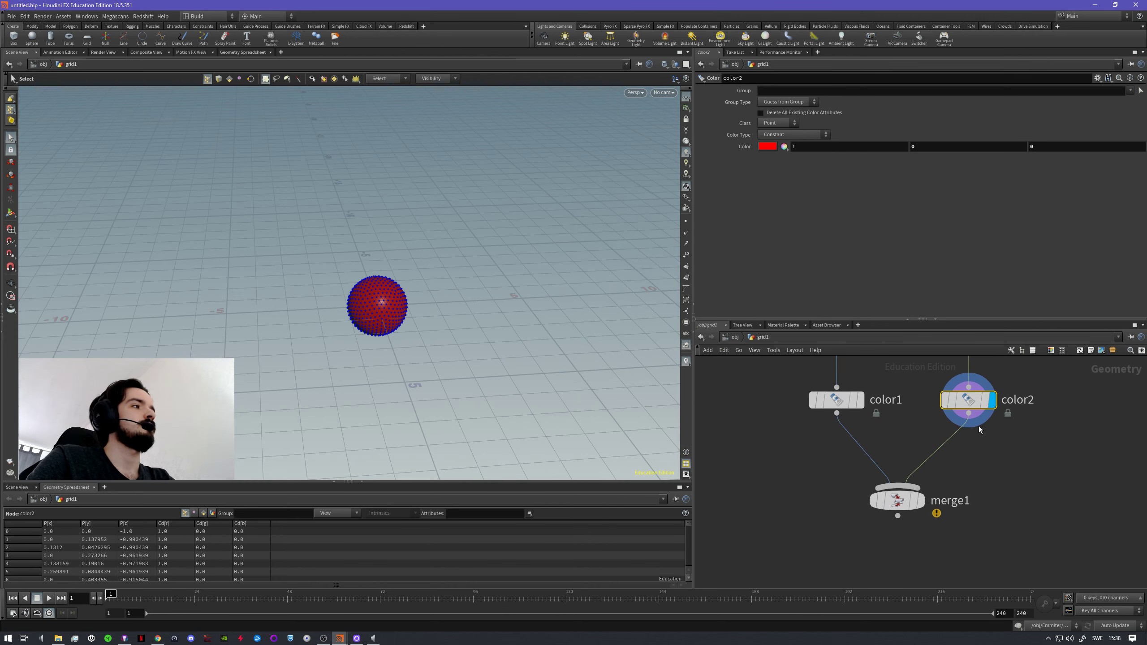
pyautogui.click(922, 501)
pyautogui.click(917, 502)
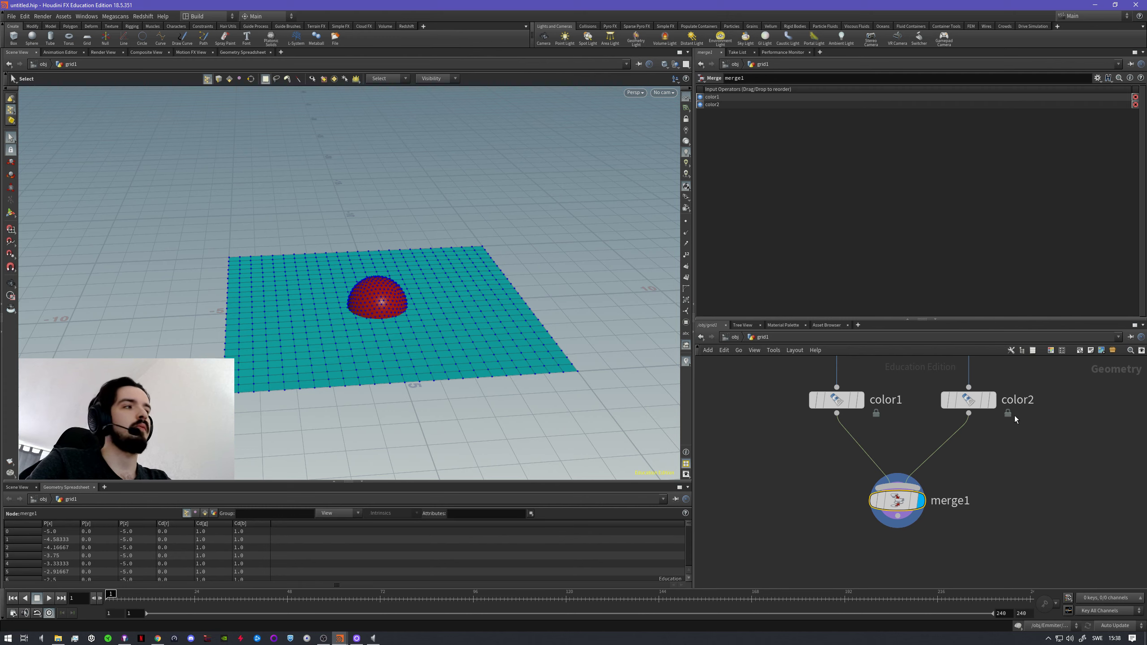
# - Check the point attributes in the node information of color2 and color1, closing each information window
pyautogui.moveTo(1020, 430); pyautogui.dragTo(805, 385)
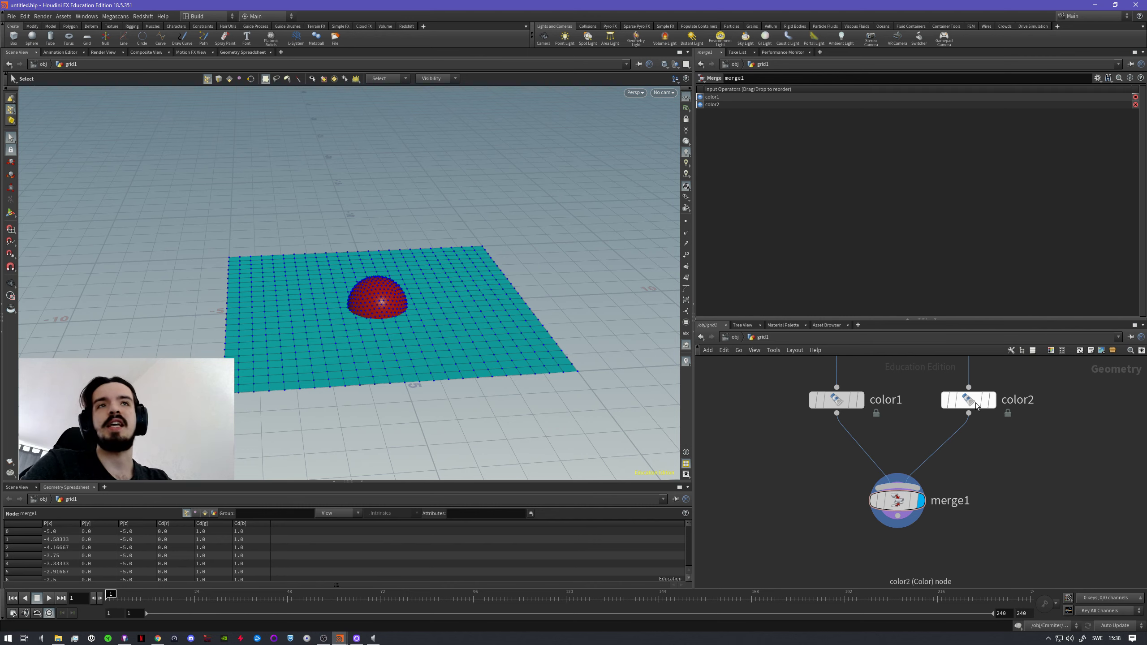
pyautogui.middleClick(976, 406)
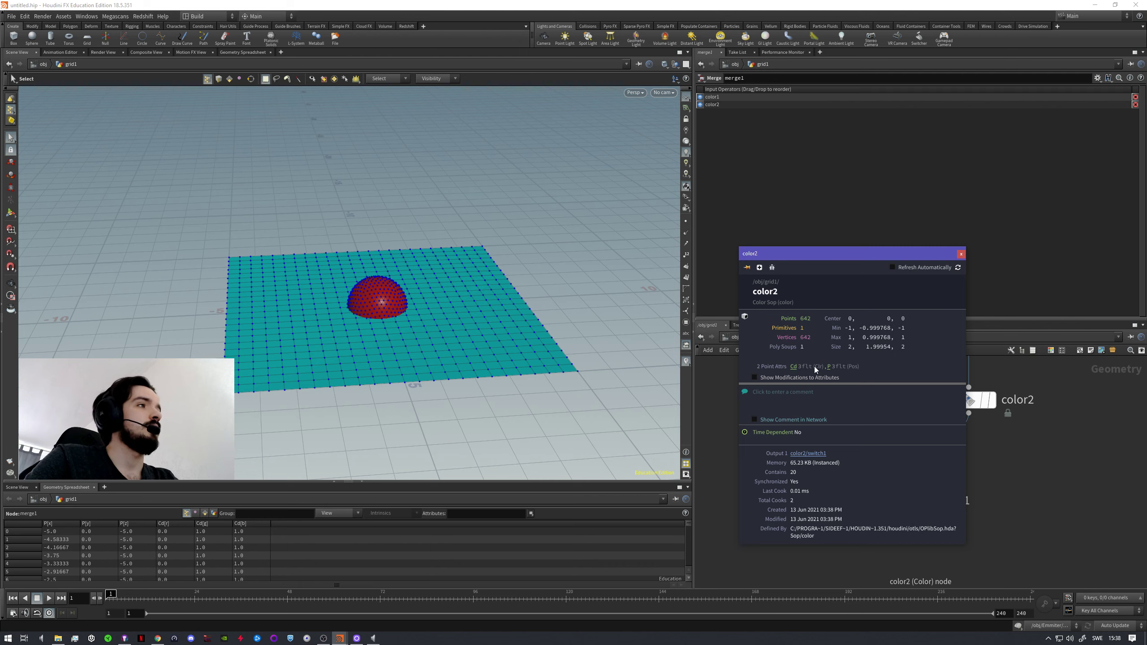
pyautogui.click(960, 257)
pyautogui.middleClick(845, 401)
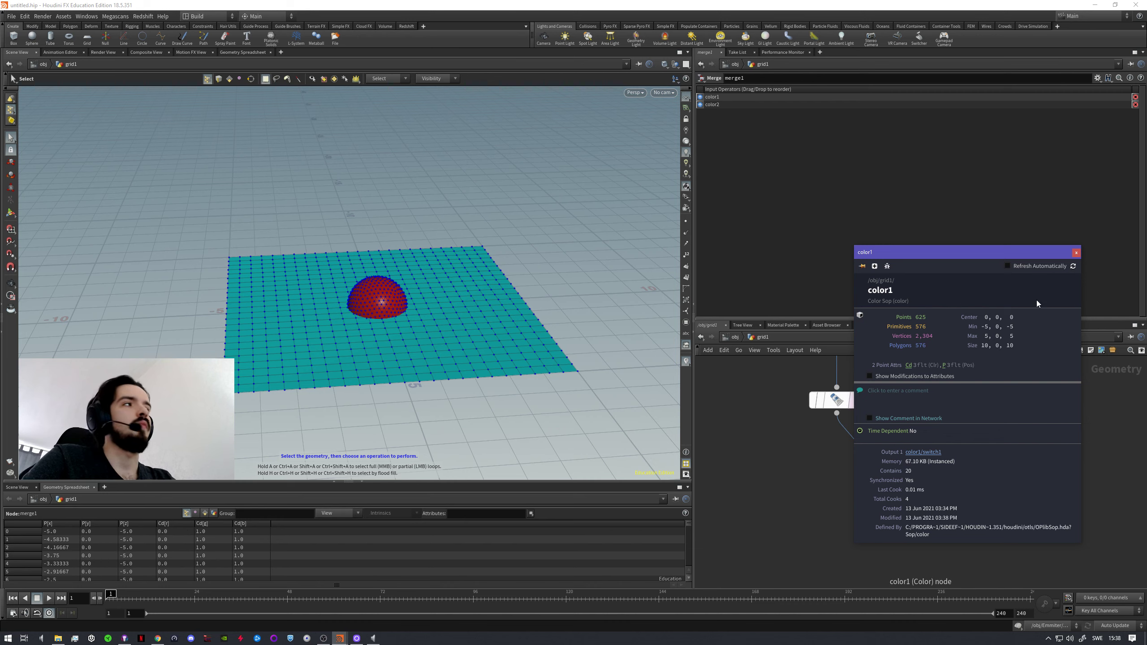
pyautogui.click(1078, 253)
# - Move merge1 aside and place an Attribute Transfer node below color1 and color2
pyautogui.scroll(-3, 938, 495)
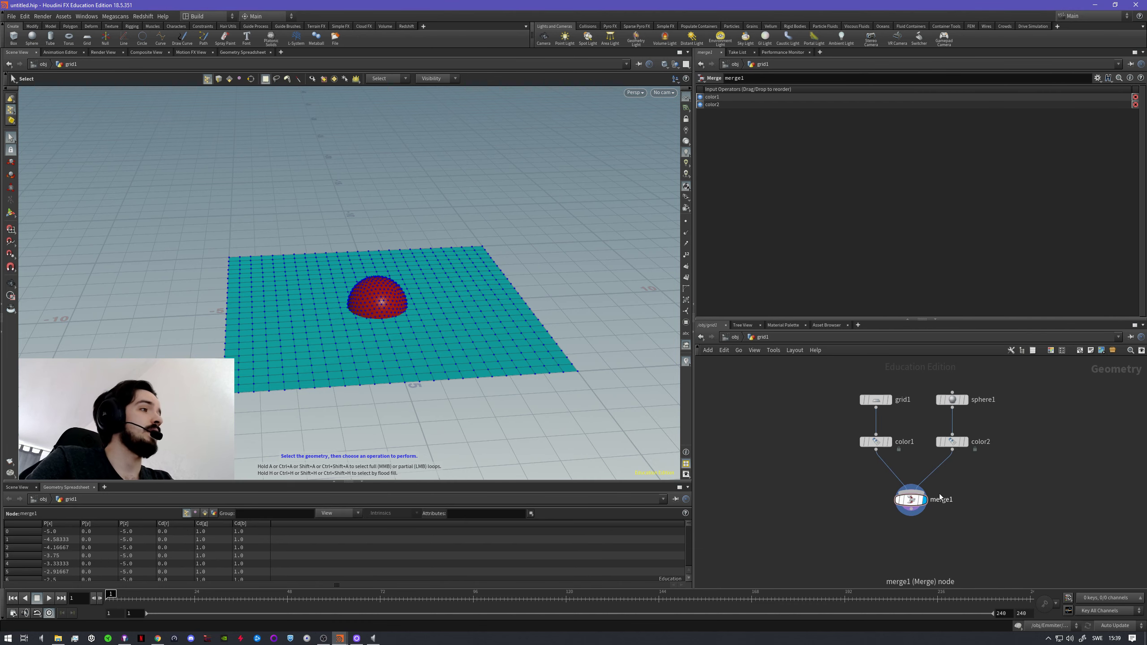
pyautogui.moveTo(960, 481); pyautogui.dragTo(888, 481, button='middle')
pyautogui.moveTo(839, 505); pyautogui.dragTo(935, 503)
pyautogui.press('Tab')
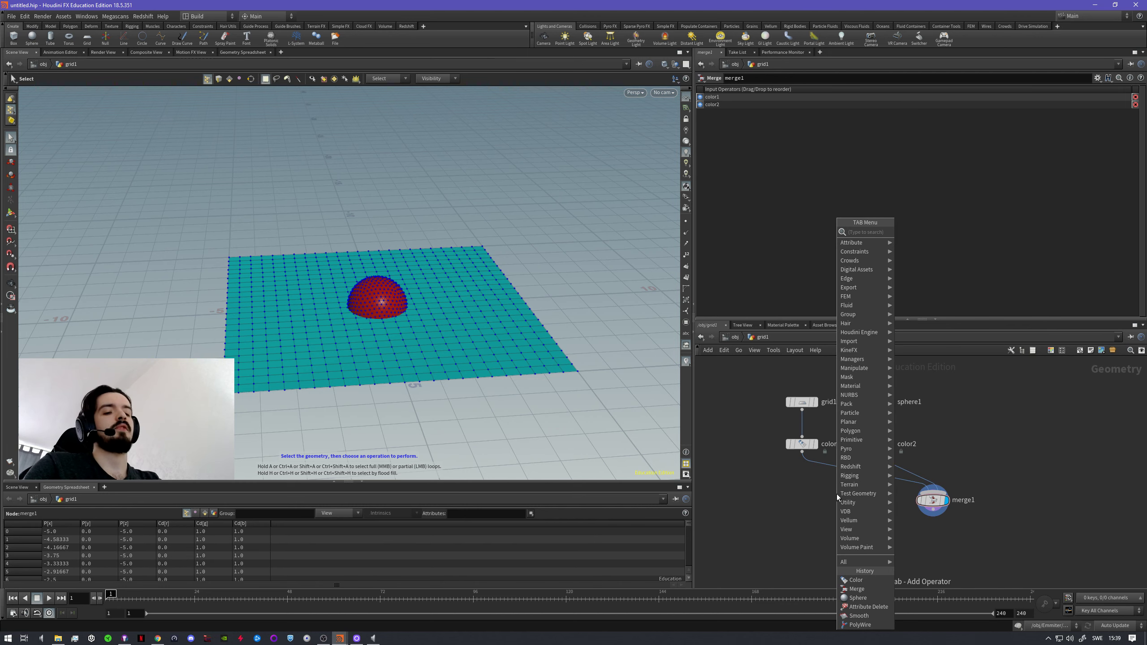
pyautogui.write('a')
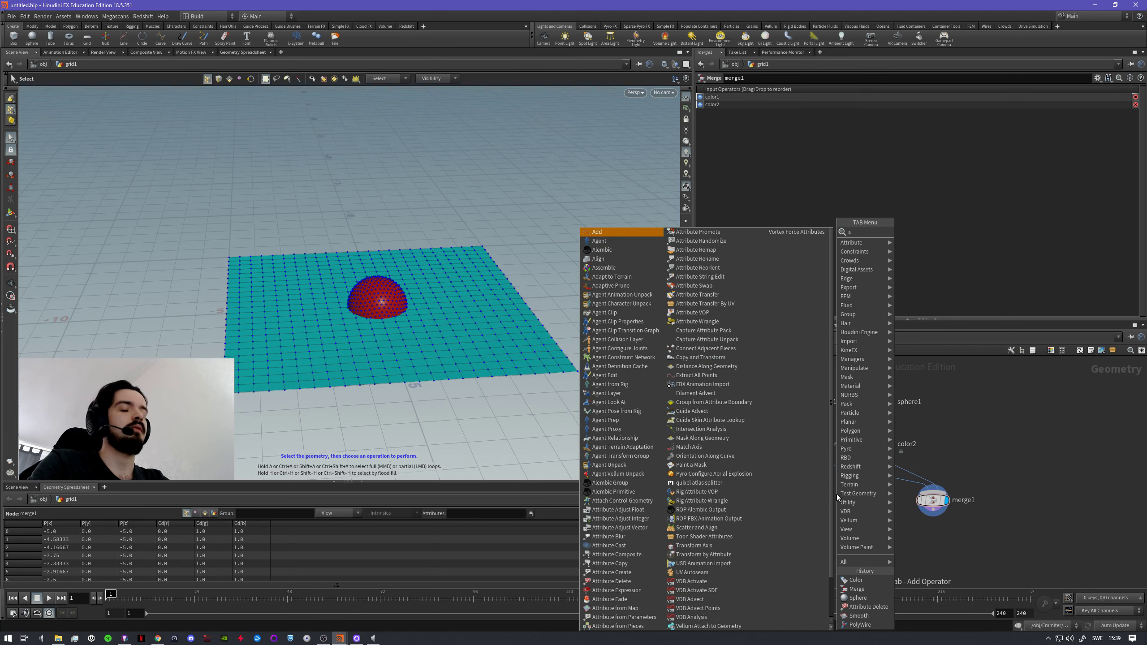
pyautogui.write('tttra')
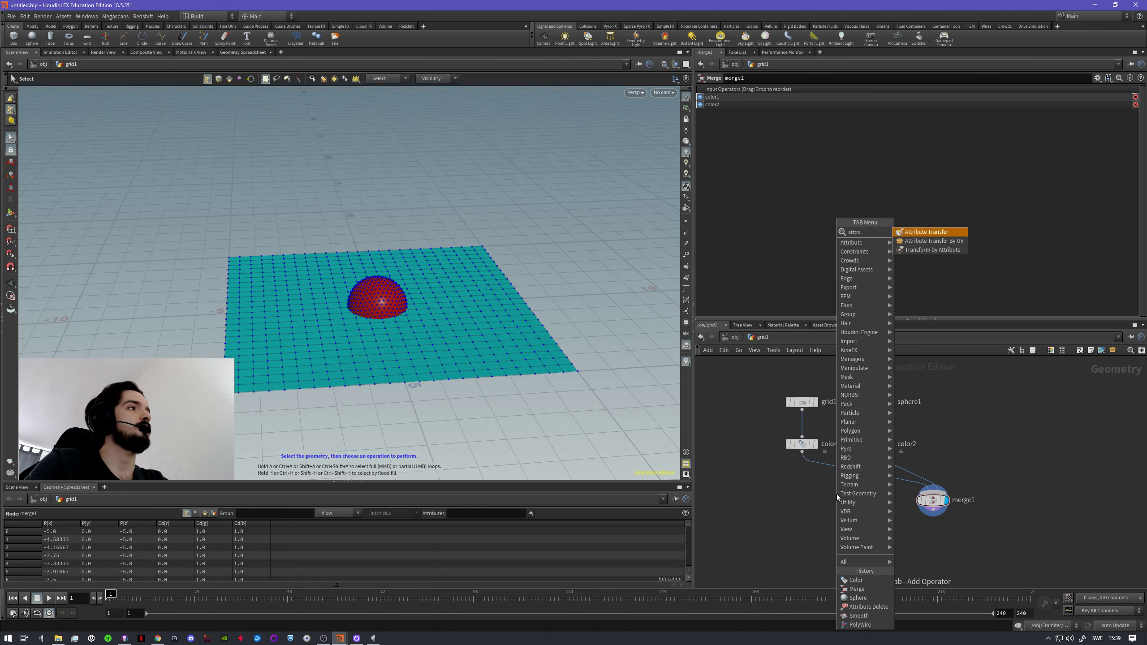
pyautogui.press('Return')
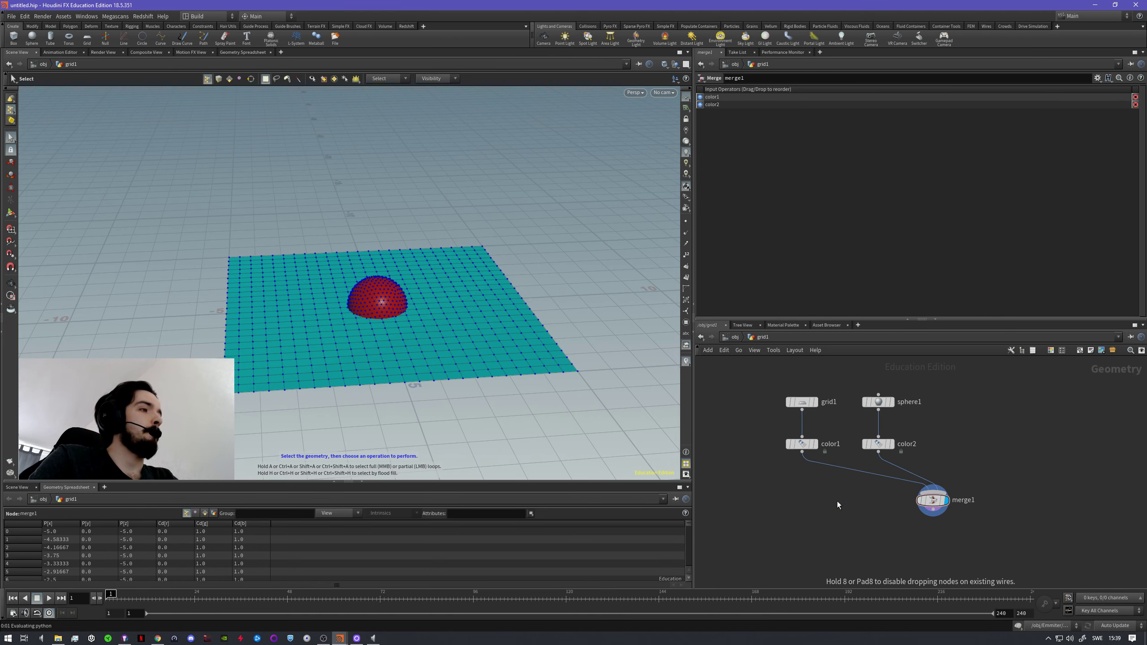
pyautogui.click(837, 501)
# - Connect color1 to the first input of attribtransfer1 and color2 to its second input
pyautogui.click(831, 492)
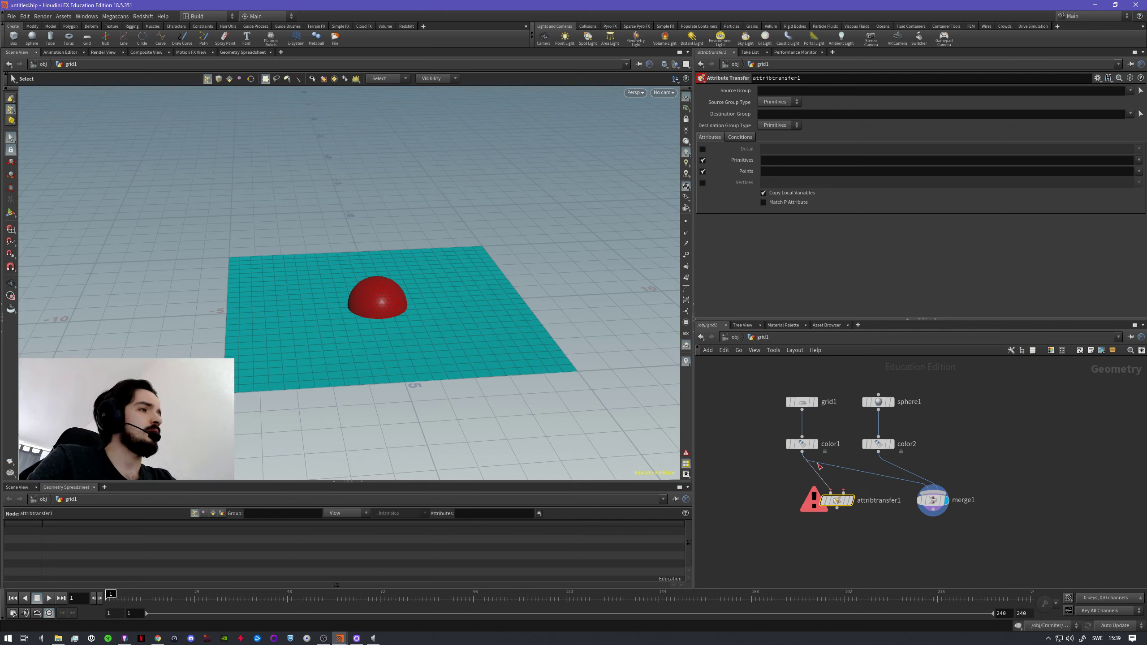
pyautogui.click(802, 451)
pyautogui.click(844, 493)
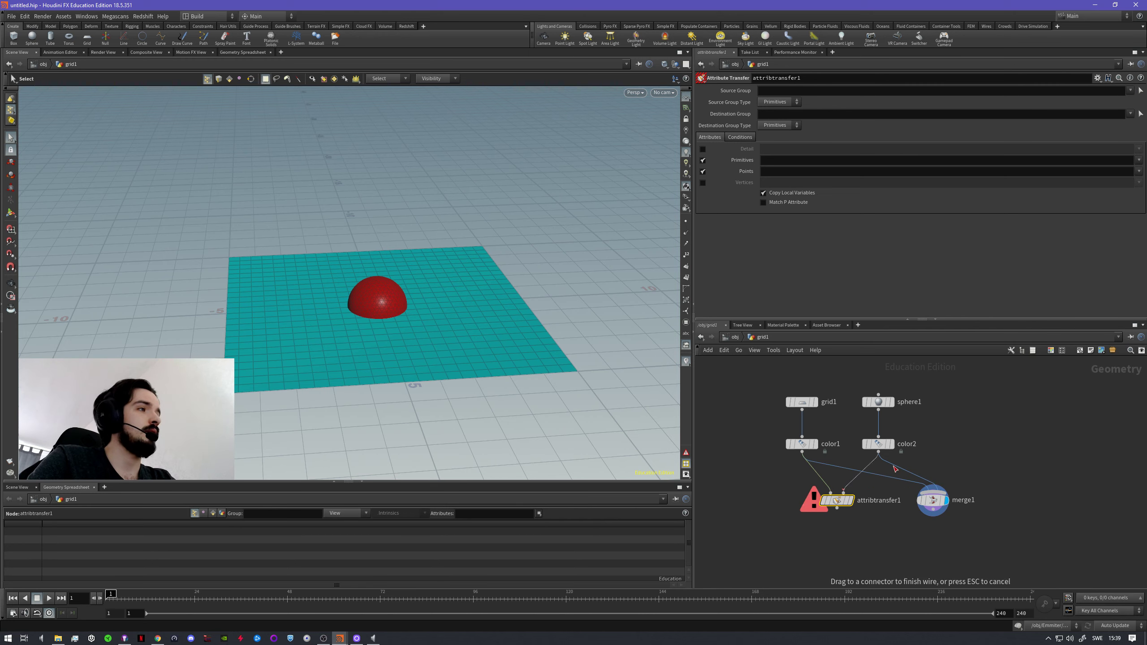
pyautogui.click(878, 451)
# - Disconnect color1 from the first input of attribtransfer1 and inspect what geometry that input requires
pyautogui.scroll(5, 835, 493)
pyautogui.click(826, 485)
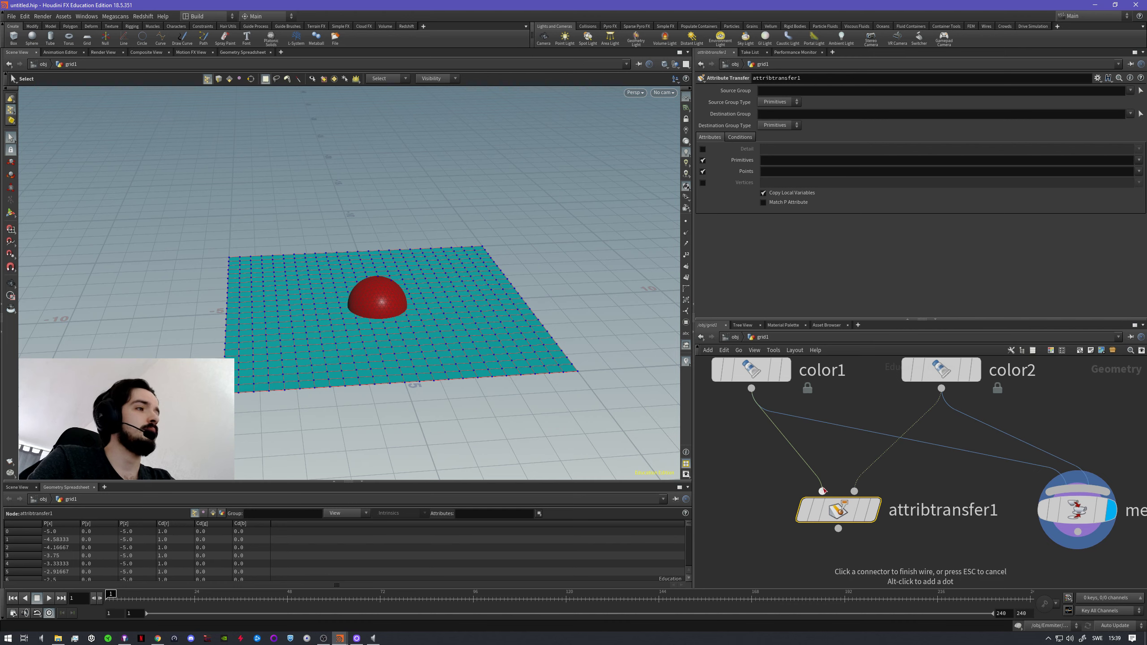
pyautogui.click(832, 462)
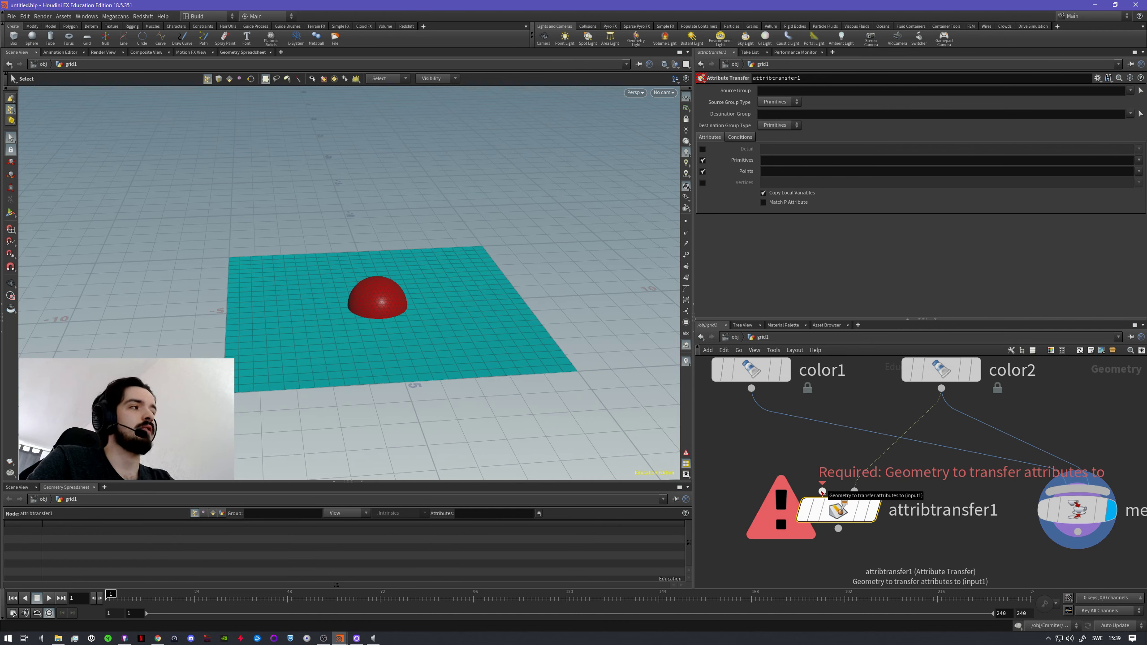
# - Reconnect color1 to the first input of attribtransfer1, then display and select color1
pyautogui.click(822, 491)
pyautogui.click(786, 375)
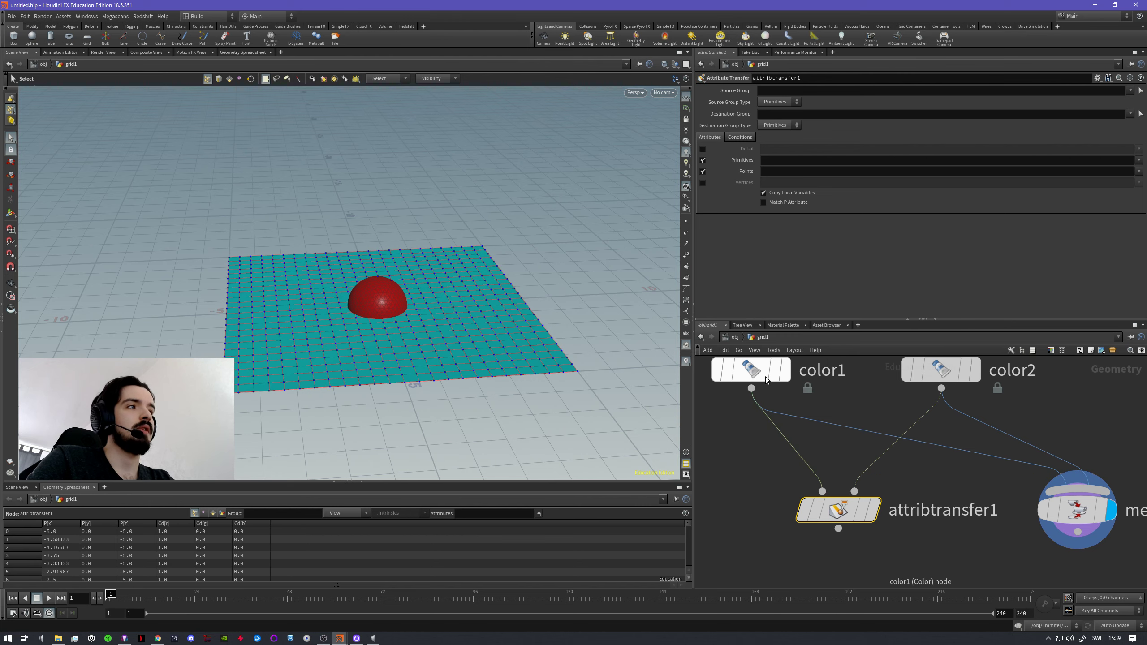
pyautogui.click(788, 376)
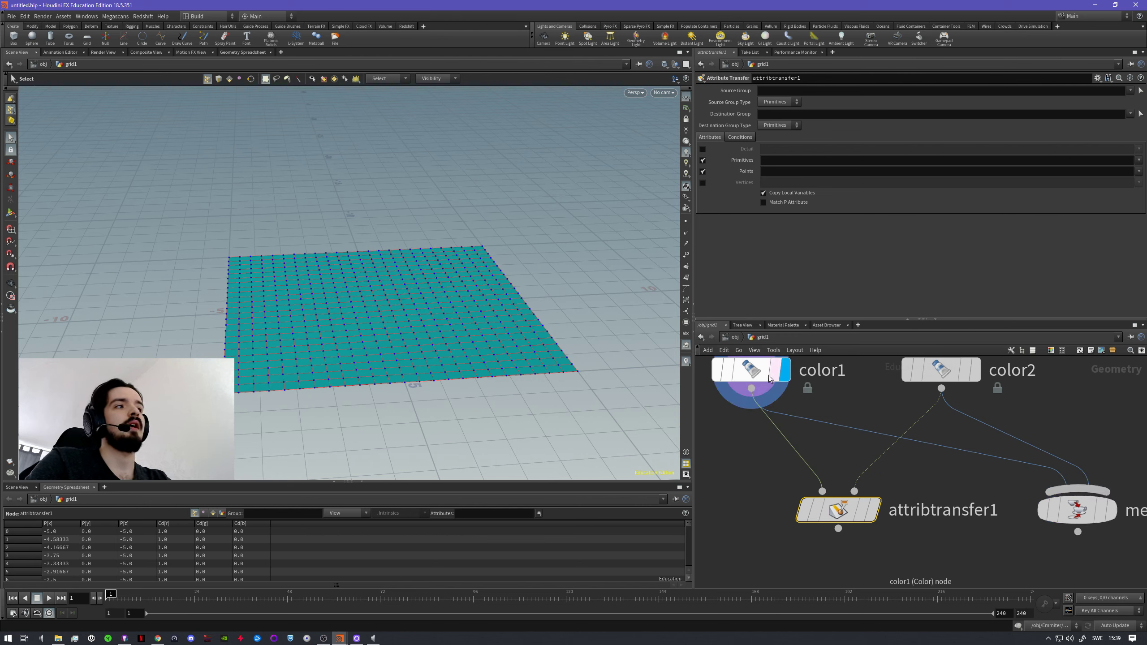
pyautogui.click(775, 370)
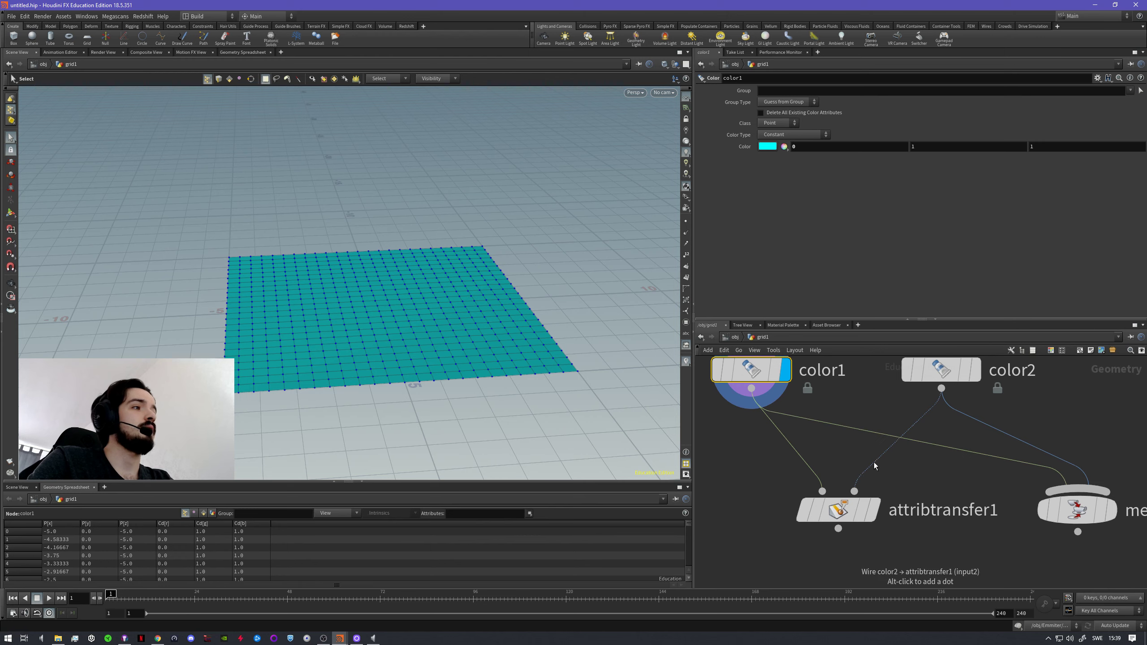
# - Detach color2 from the second input of attribtransfer1, inspect what geometry that input requires, and reconnect color2 to it
pyautogui.moveTo(875, 463); pyautogui.dragTo(1078, 507)
pyautogui.press('y')
pyautogui.moveTo(915, 473); pyautogui.dragTo(925, 512)
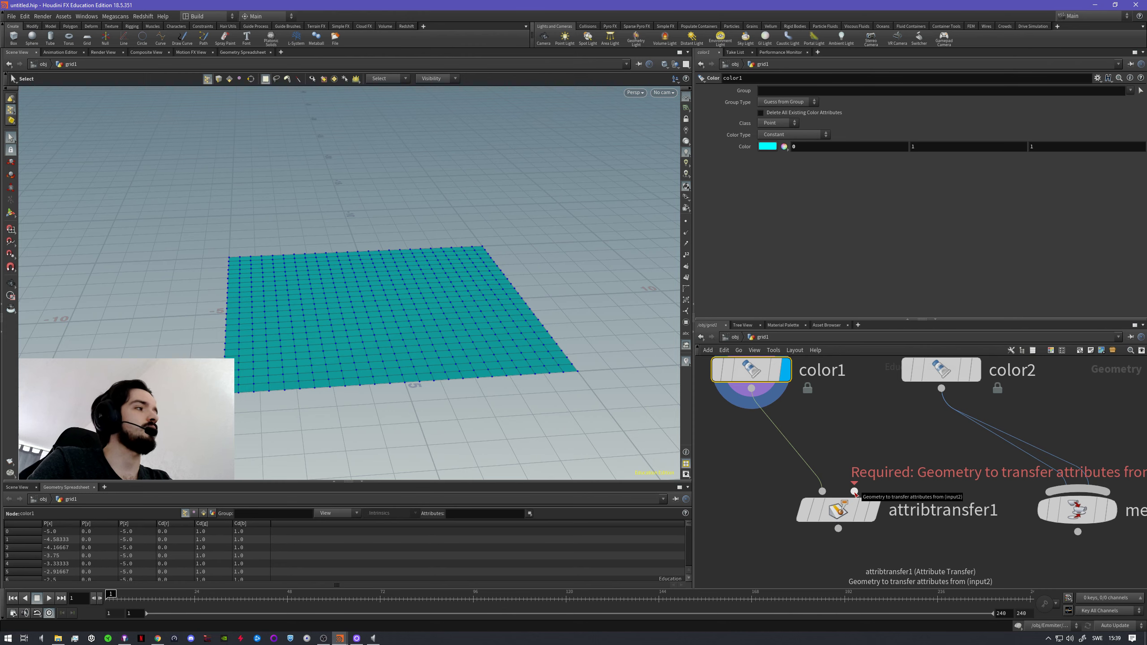
pyautogui.scroll(-1, 855, 495)
pyautogui.moveTo(854, 493); pyautogui.dragTo(927, 405)
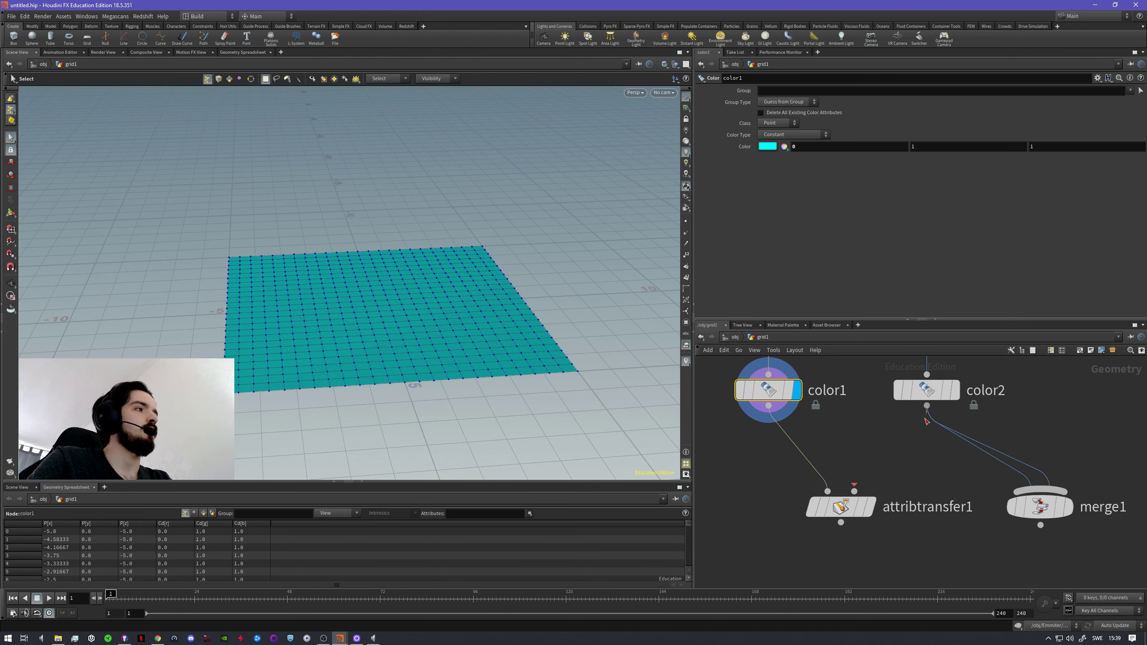
# - Delete the merge1 node and display the result of attribtransfer1
pyautogui.click(1041, 510)
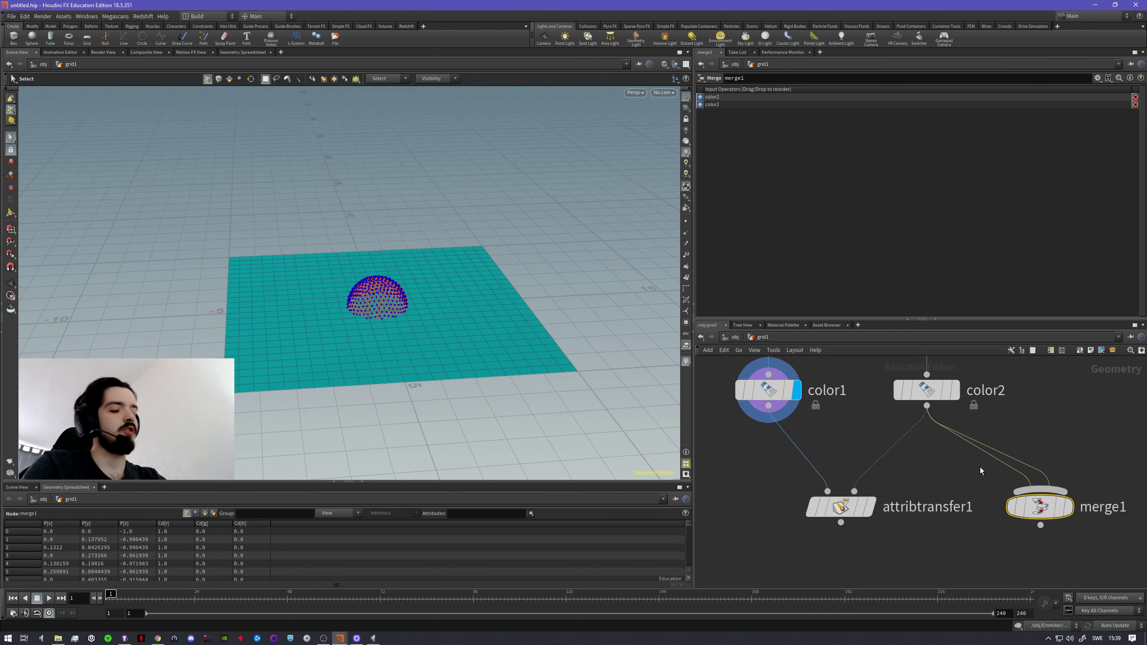
pyautogui.press('Delete')
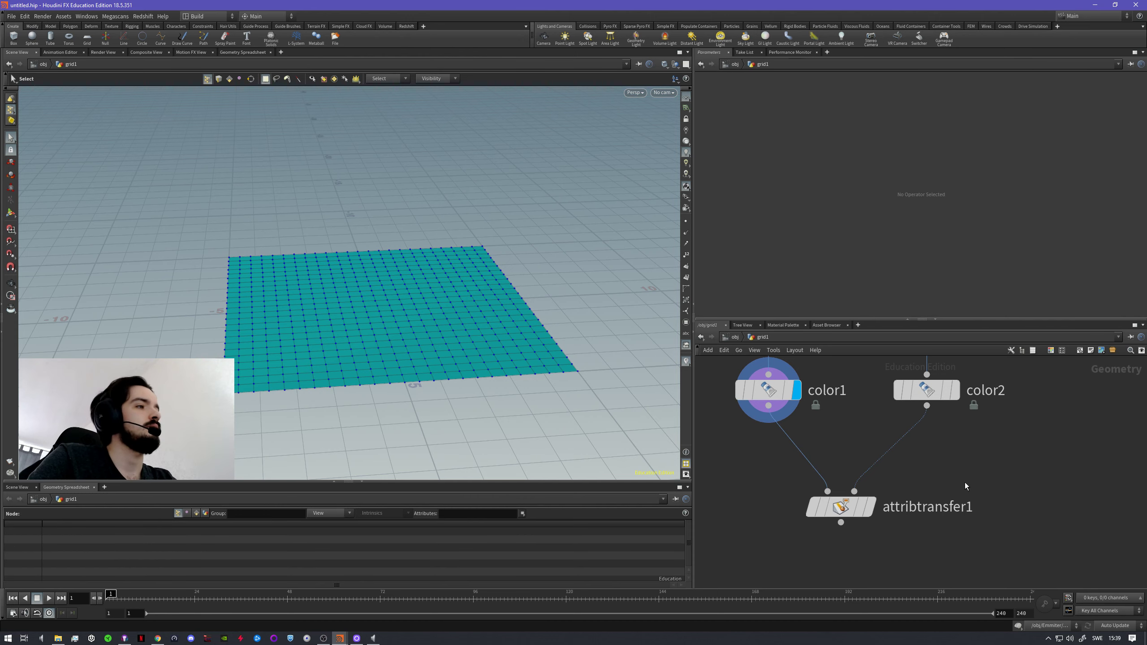
pyautogui.moveTo(870, 513); pyautogui.dragTo(951, 485, button='middle')
pyautogui.click(951, 486)
pyautogui.click(920, 488)
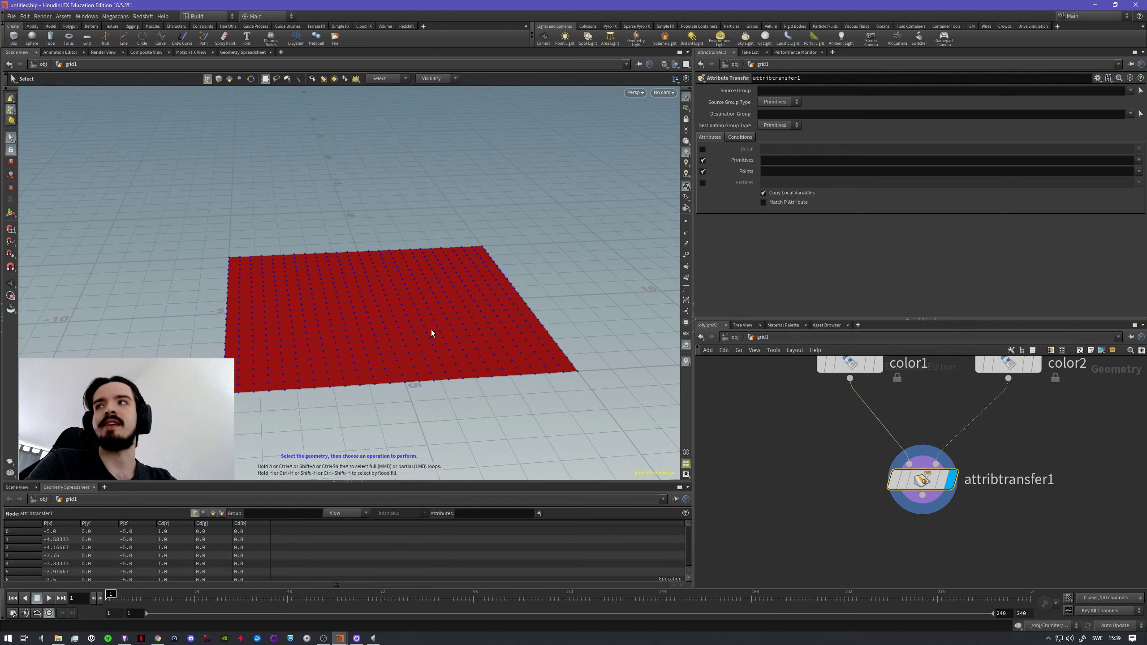
# - Turn off the Points transfer on attribtransfer1 and examine the sphere points of color2 against the grid
pyautogui.click(702, 172)
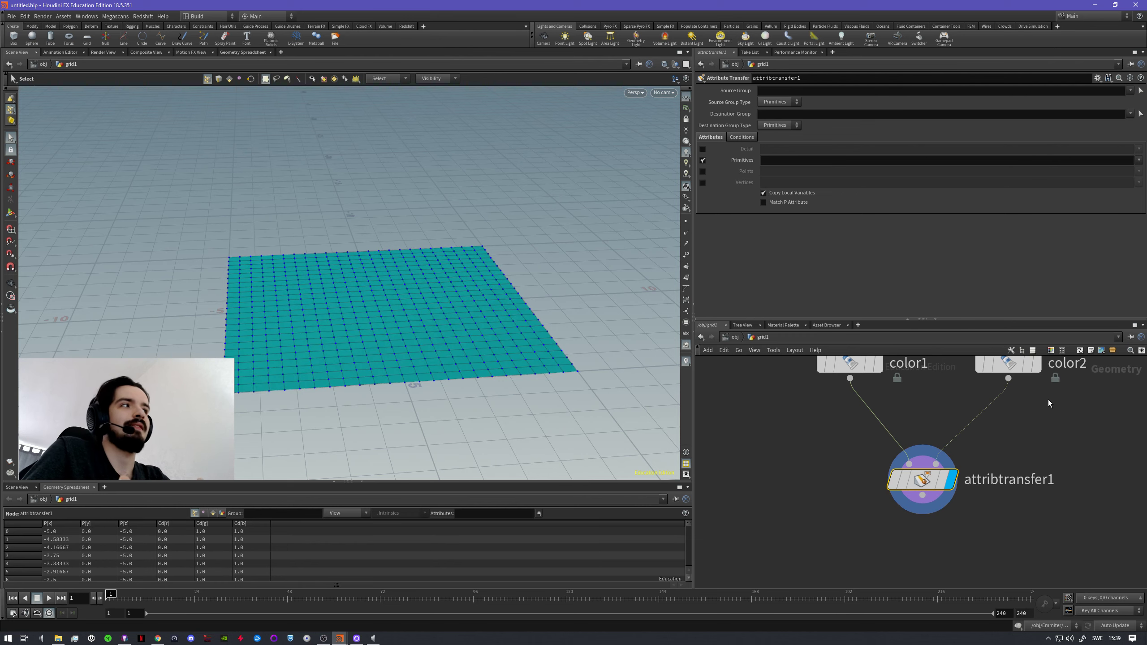
pyautogui.click(1008, 364)
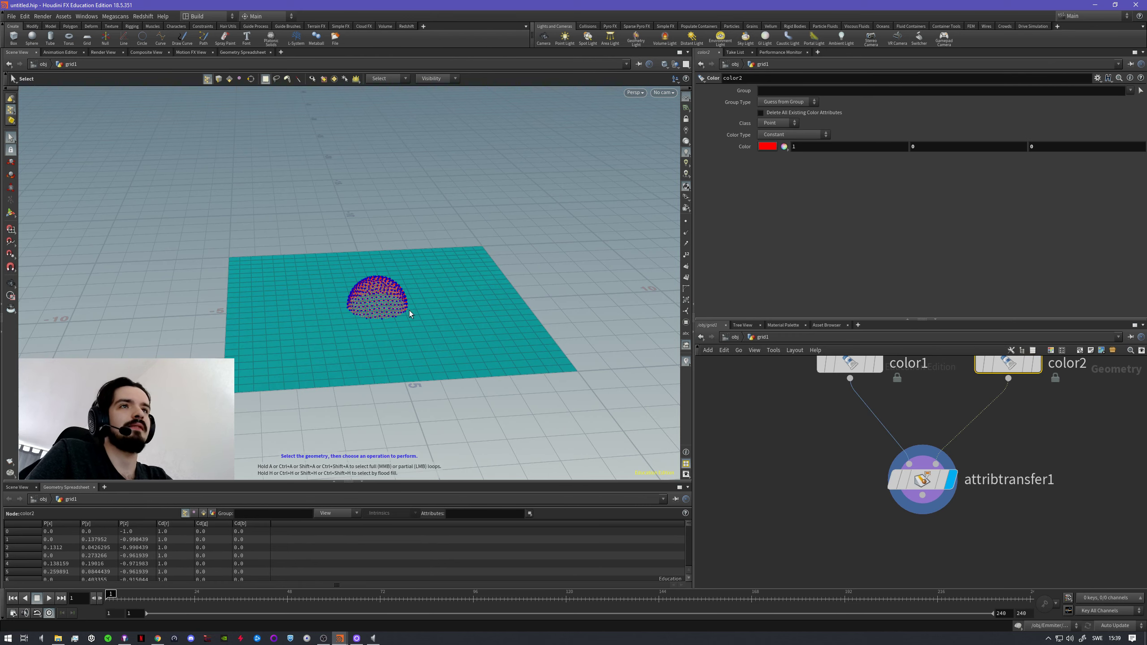
pyautogui.keyDown('alt'); pyautogui.moveTo(409, 314); pyautogui.dragTo(479, 310, button='right'); pyautogui.keyUp('alt')
pyautogui.keyDown('alt'); pyautogui.moveTo(405, 315); pyautogui.dragTo(433, 291); pyautogui.keyUp('alt')
pyautogui.keyDown('alt'); pyautogui.moveTo(433, 291); pyautogui.dragTo(449, 325, button='middle'); pyautogui.keyUp('alt')
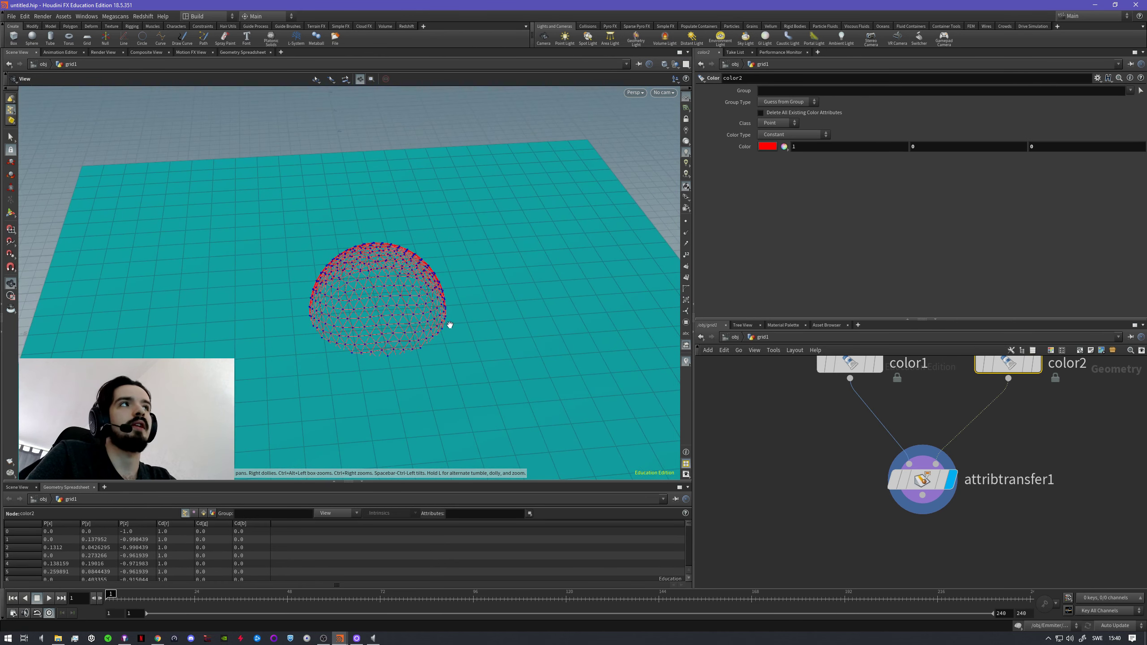
pyautogui.keyDown('alt'); pyautogui.moveTo(450, 324); pyautogui.dragTo(371, 336, button='right'); pyautogui.keyUp('alt')
pyautogui.keyDown('alt'); pyautogui.moveTo(492, 355); pyautogui.dragTo(463, 326, button='middle'); pyautogui.keyUp('alt')
pyautogui.click(928, 479)
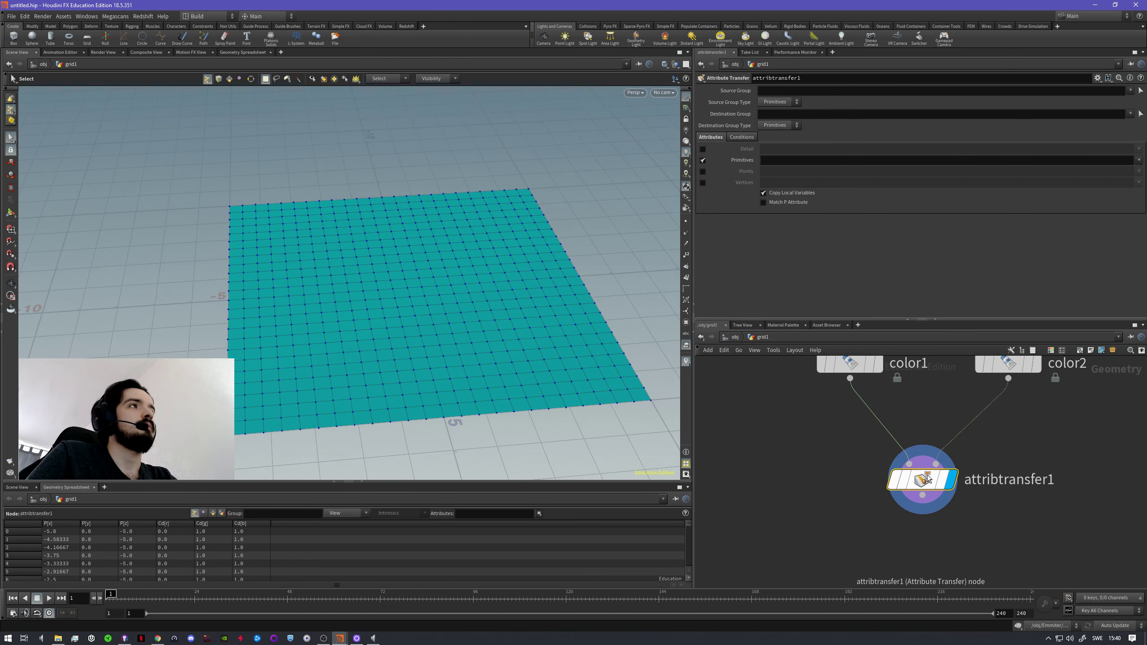
# - Compare the Points and Primitives transfers on attribtransfer1 by switching each off and on, ending with both enabled
pyautogui.click(784, 162)
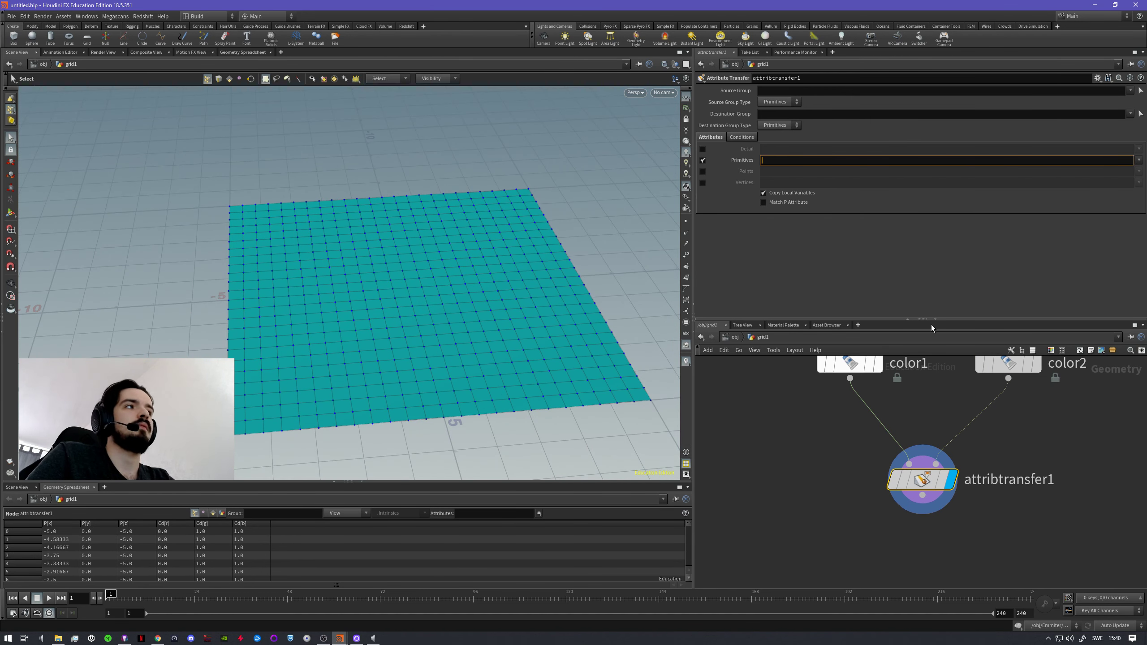
pyautogui.click(703, 172)
pyautogui.click(703, 161)
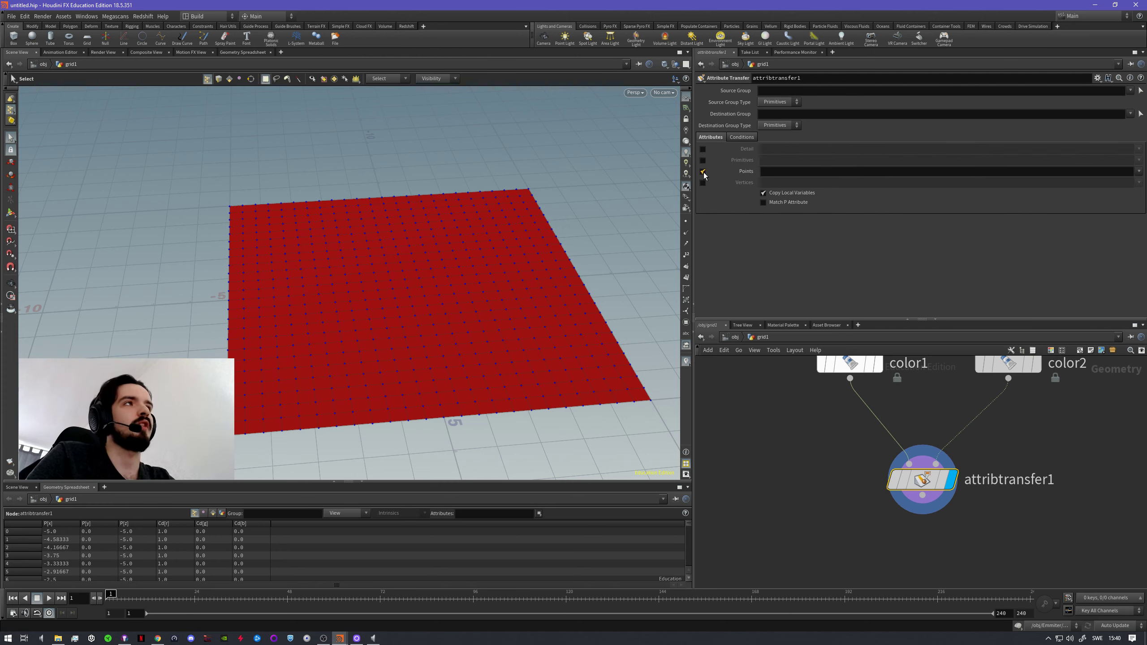
pyautogui.click(703, 170)
pyautogui.click(703, 161)
pyautogui.click(703, 170)
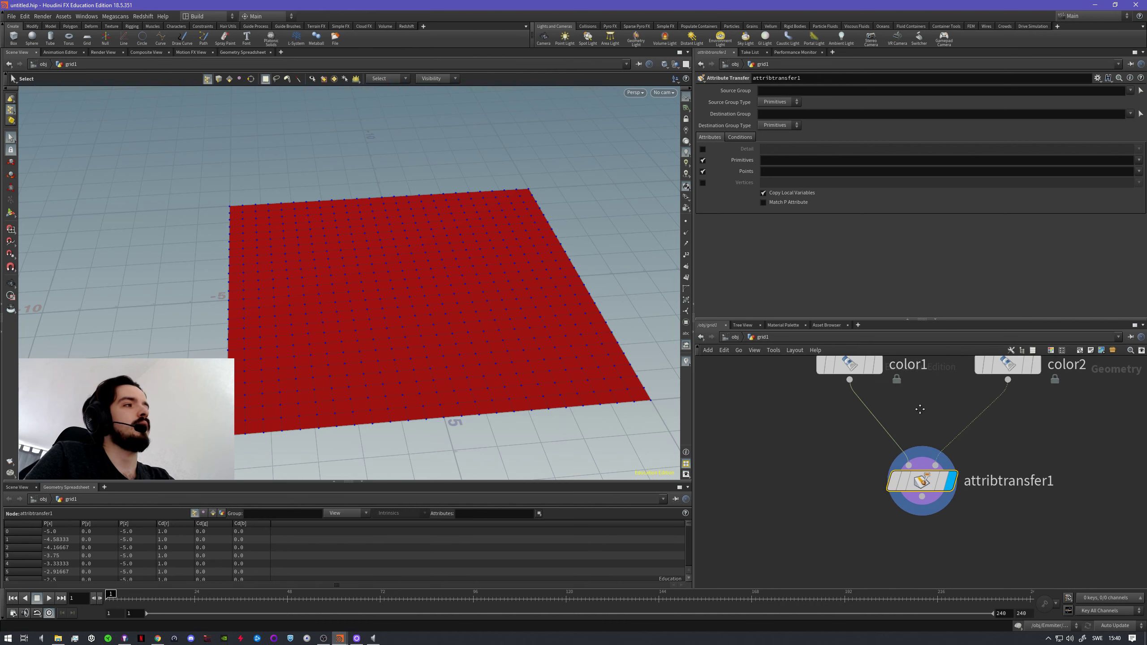
# - Disable the Primitives transfer on attribtransfer1 and limit the Points transfer to Cd, checking the attributes in color1's node information
pyautogui.moveTo(856, 366); pyautogui.dragTo(859, 395, button='middle')
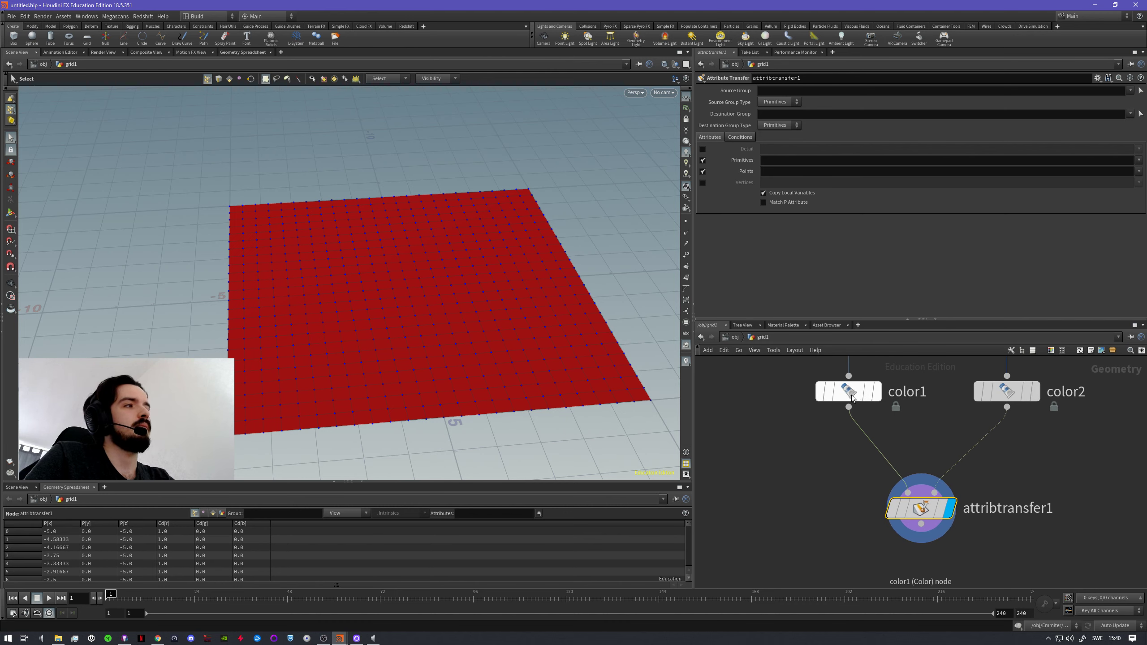
pyautogui.middleClick(851, 394)
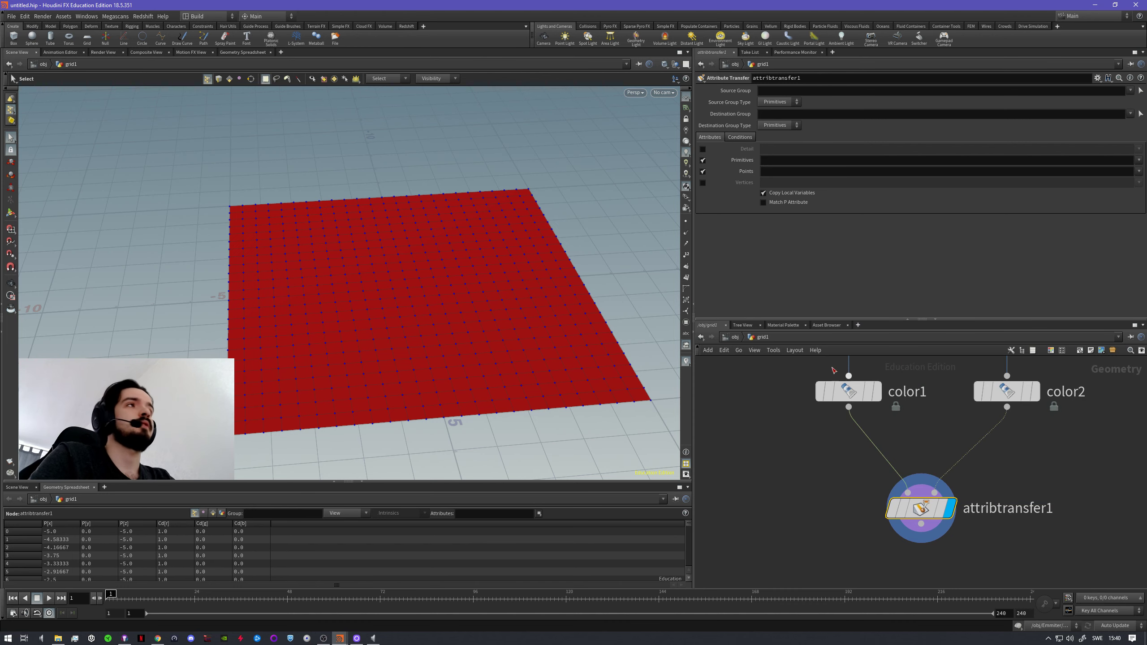
pyautogui.click(702, 160)
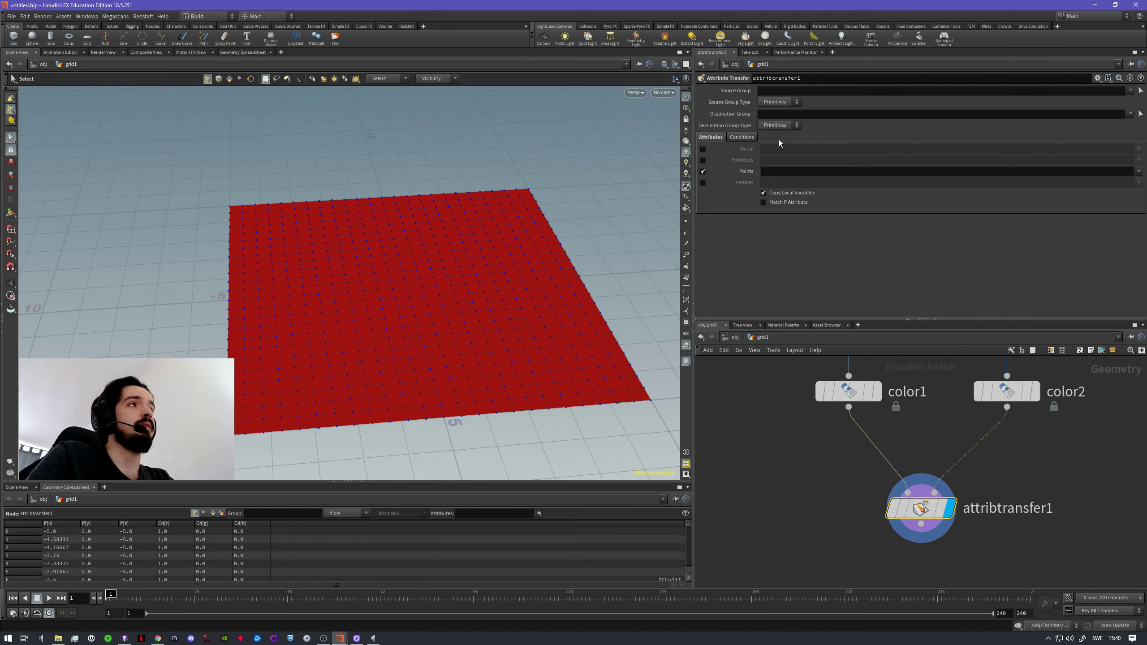
pyautogui.click(785, 172)
pyautogui.write('Cd')
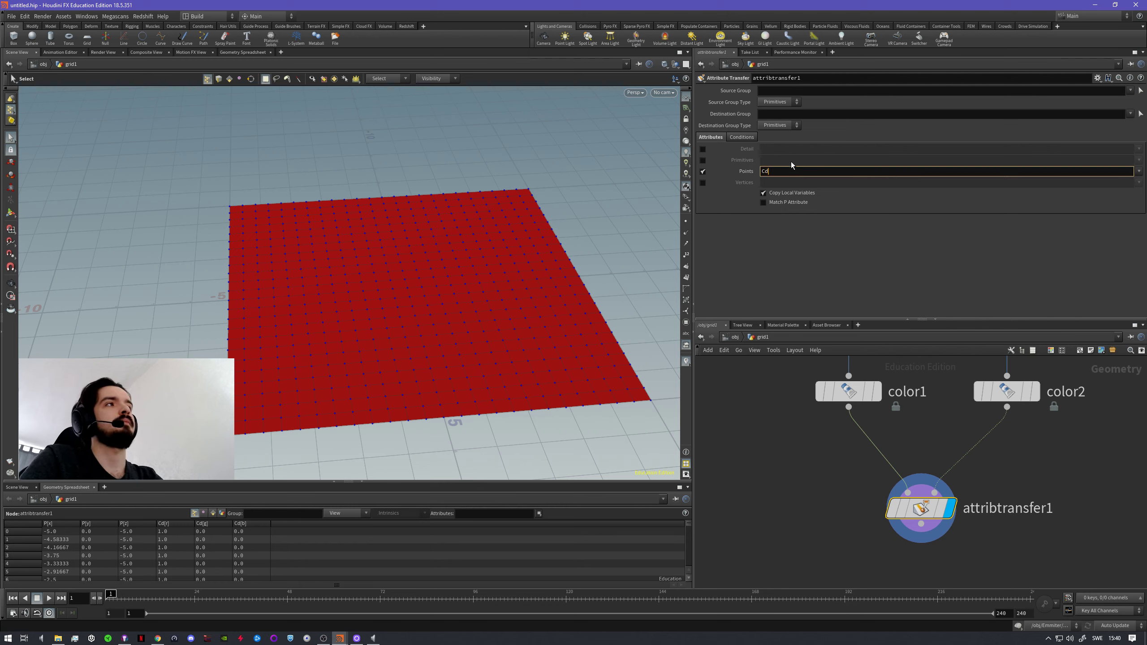
pyautogui.press('Return')
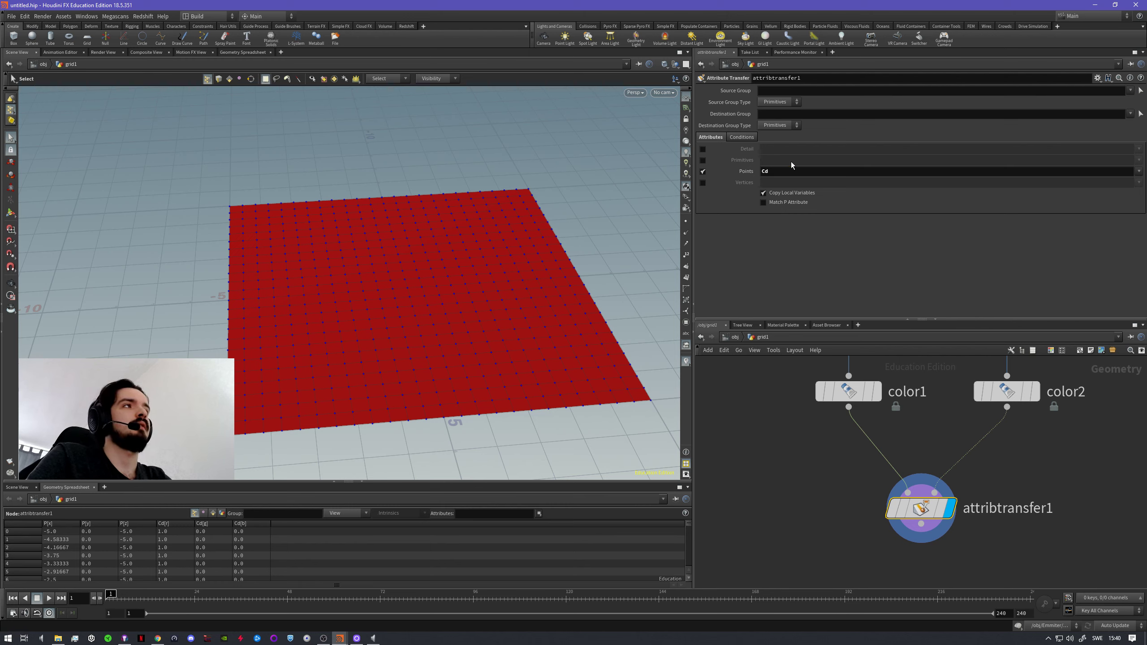
pyautogui.middleClick(849, 394)
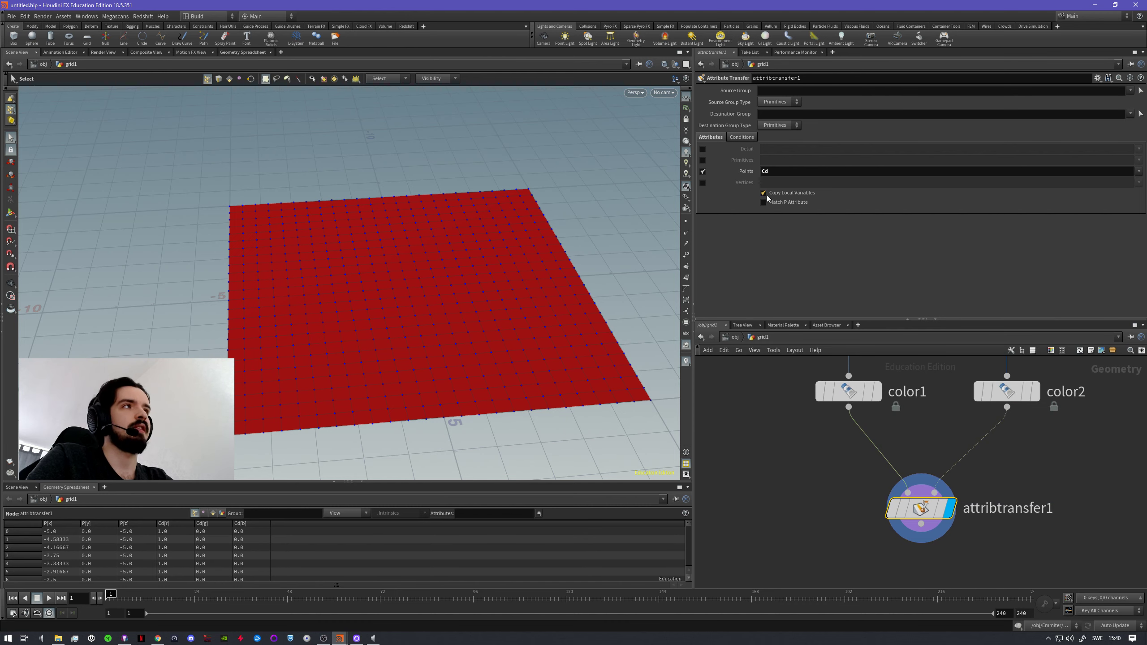
# - Set the transfer conditions of attribtransfer1 to a Blend Width of 2 and a Distance Threshold of 1
pyautogui.click(741, 138)
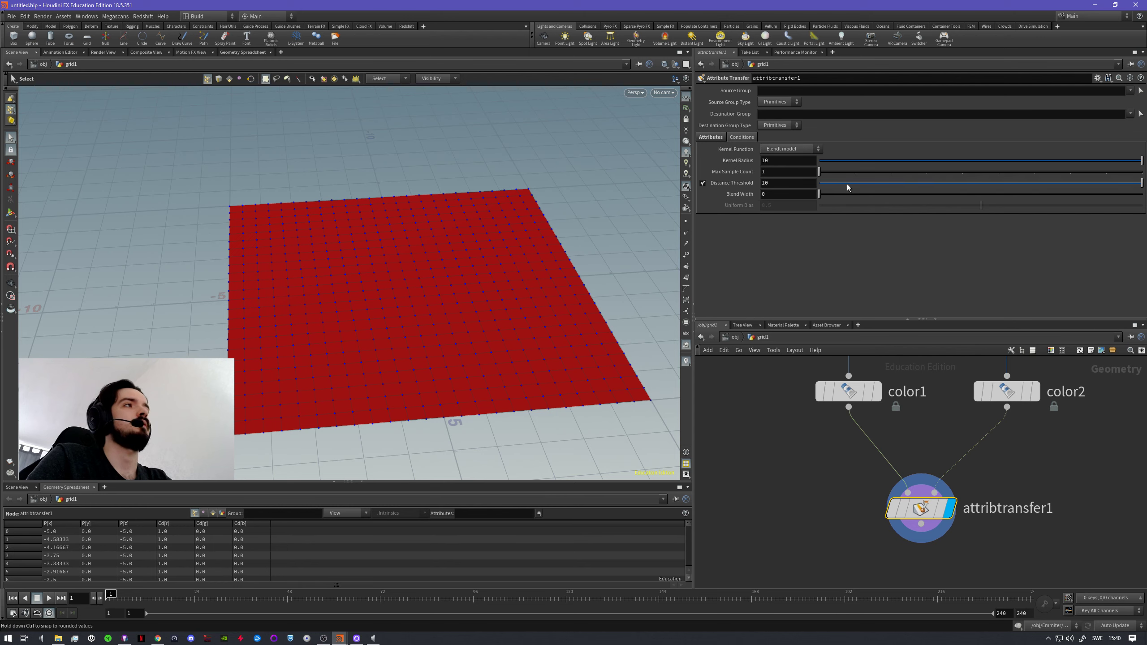
pyautogui.moveTo(847, 187)
pyautogui.mouseDown()
pyautogui.moveTo(825, 186)
pyautogui.moveTo(906, 188)
pyautogui.moveTo(830, 195)
pyautogui.moveTo(858, 197)
pyautogui.mouseUp()
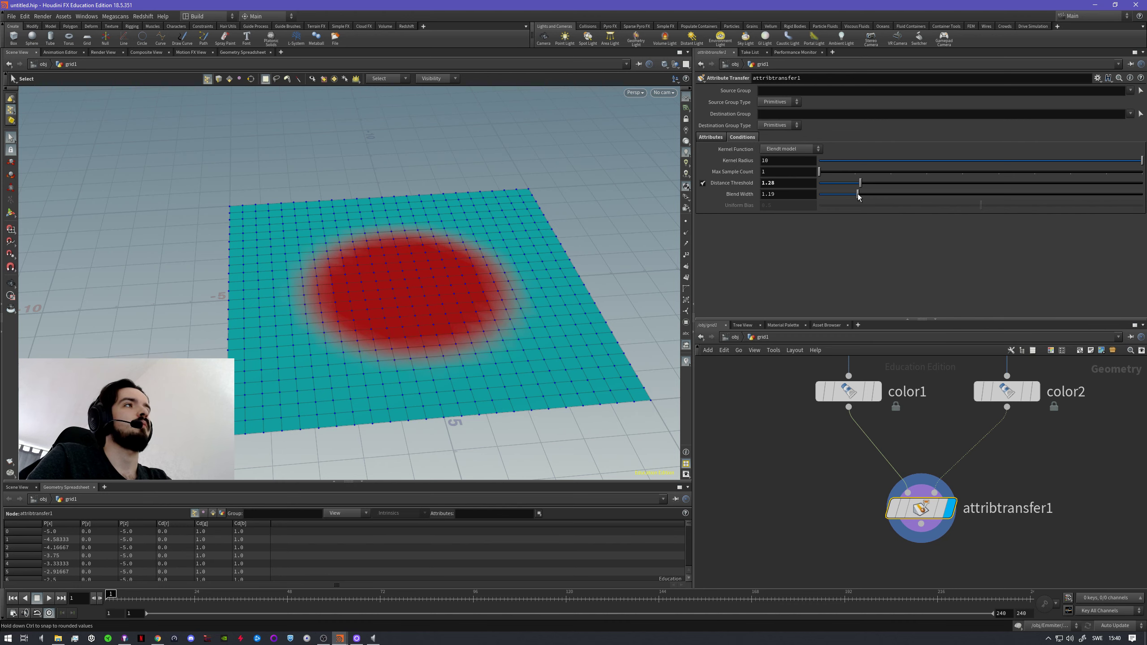
pyautogui.doubleClick(788, 194)
pyautogui.write('2')
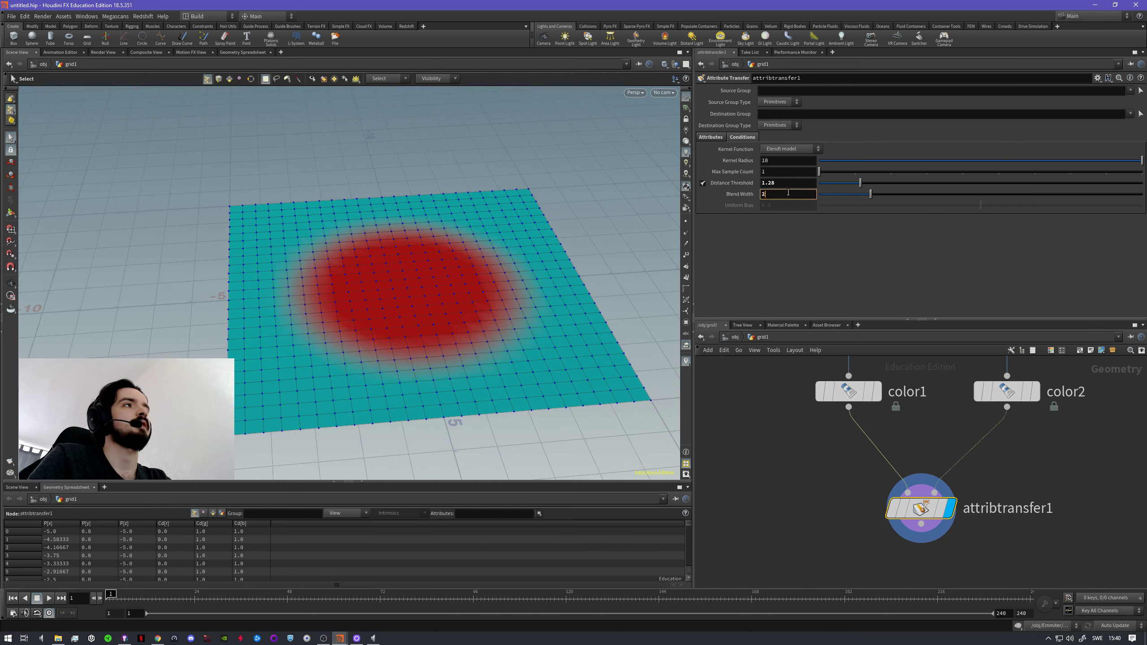
pyautogui.press('Return')
pyautogui.moveTo(860, 183); pyautogui.dragTo(846, 184)
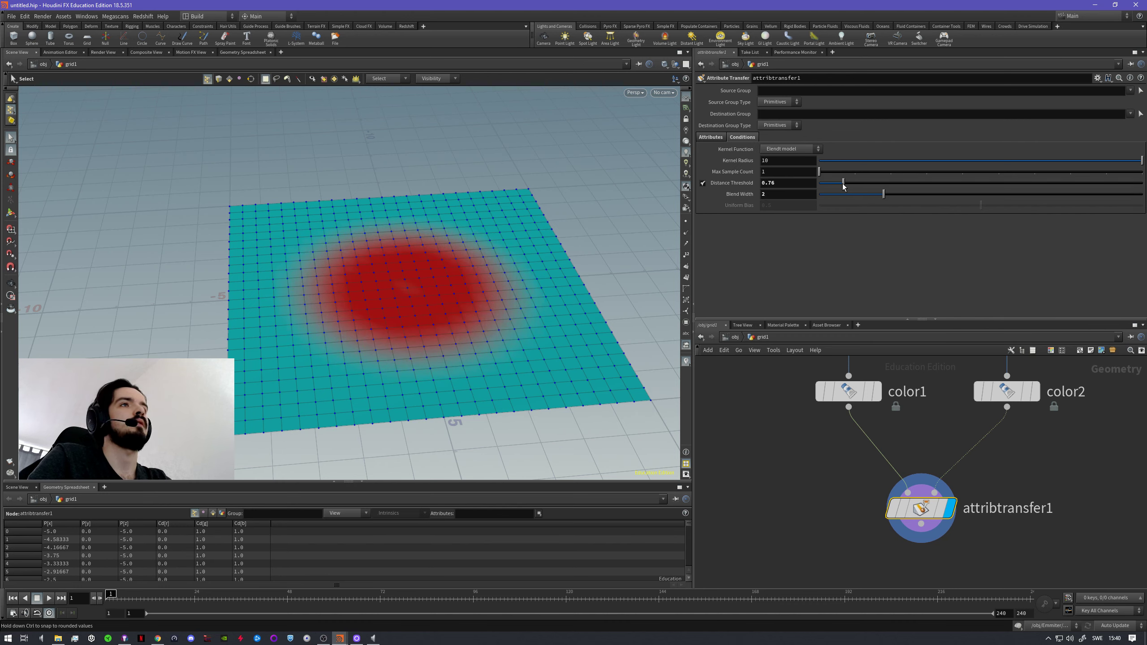
pyautogui.doubleClick(785, 183)
pyautogui.write('1')
pyautogui.press('Return')
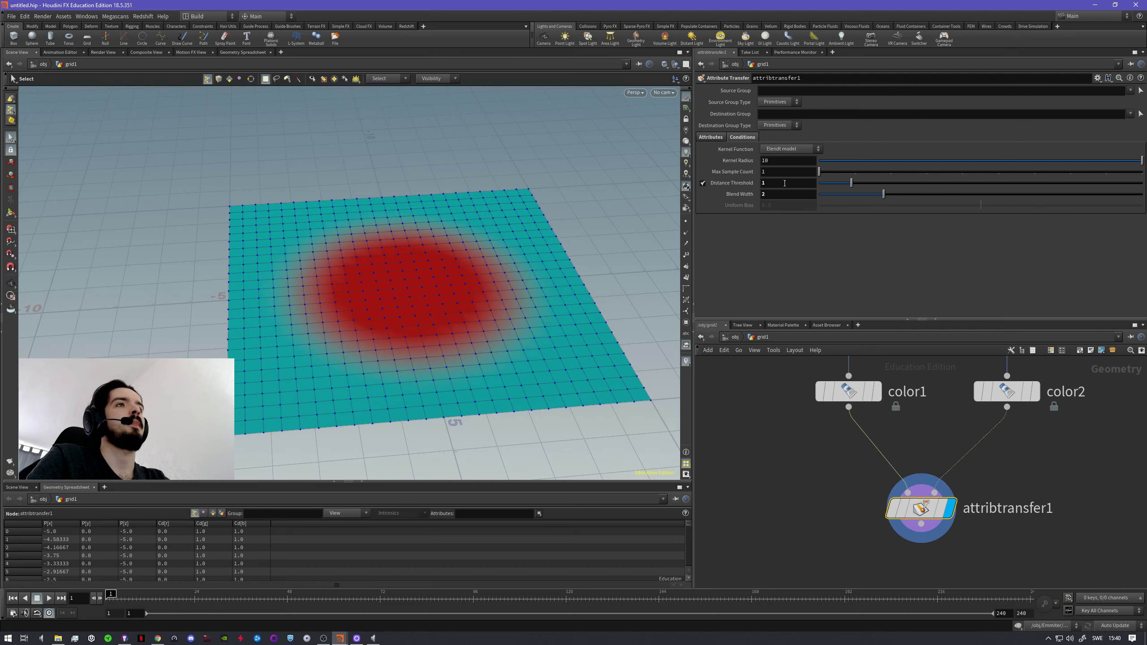
# - Widen grid1 along its first size axis to about 22.6
pyautogui.moveTo(483, 312)
pyautogui.keyDown('alt'); pyautogui.mouseDown()
pyautogui.moveTo(463, 377)
pyautogui.moveTo(463, 310)
pyautogui.mouseUp(); pyautogui.keyUp('alt')
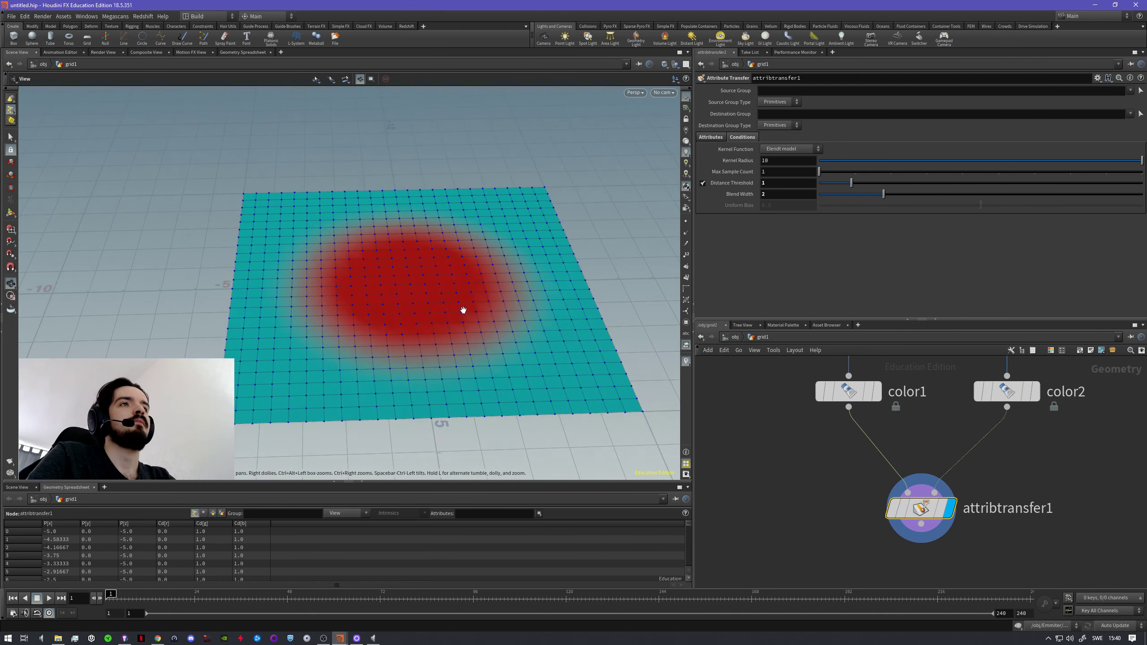
pyautogui.keyDown('alt'); pyautogui.moveTo(463, 311); pyautogui.dragTo(401, 315, button='right'); pyautogui.keyUp('alt')
pyautogui.keyDown('alt'); pyautogui.moveTo(487, 319); pyautogui.dragTo(430, 324, button='middle'); pyautogui.keyUp('alt')
pyautogui.scroll(-3, 1007, 435)
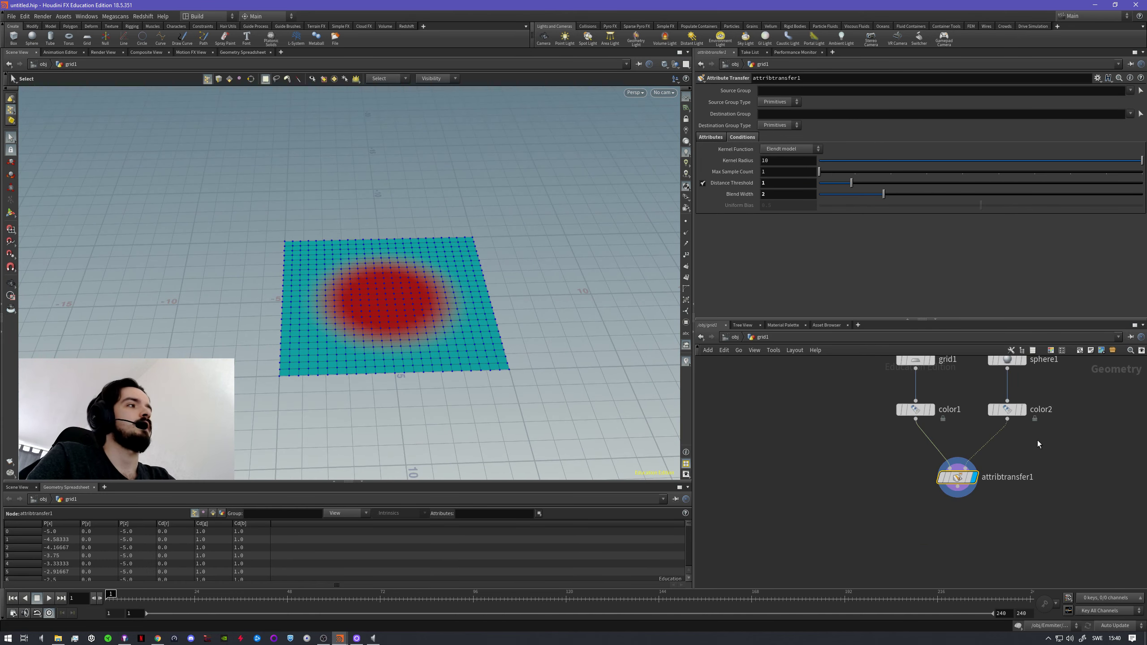
pyautogui.moveTo(1038, 440); pyautogui.dragTo(921, 490, button='middle')
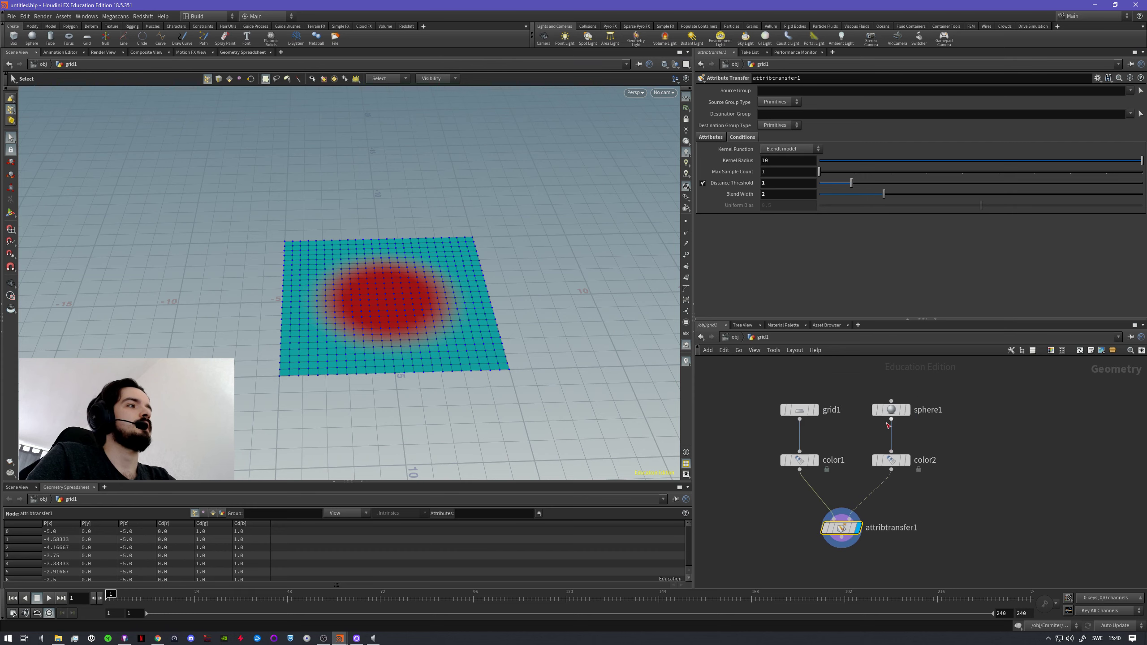
pyautogui.click(800, 412)
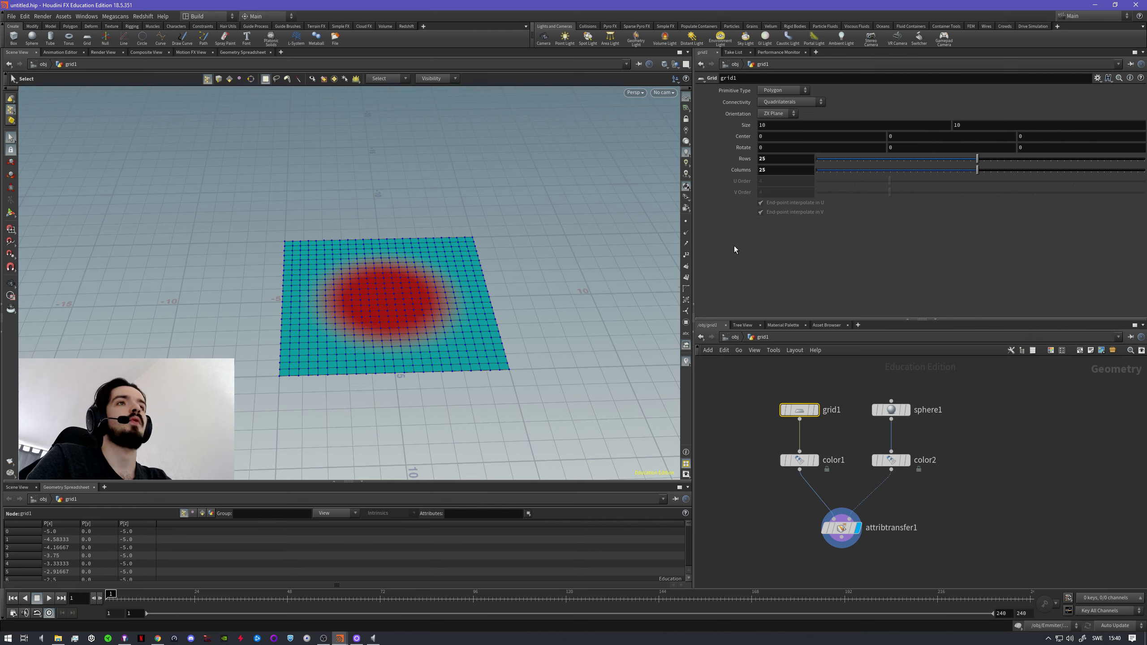
pyautogui.moveTo(815, 124); pyautogui.dragTo(923, 108, button='middle')
pyautogui.keyDown('alt'); pyautogui.scroll(-2, 555, 285); pyautogui.keyUp('alt')
pyautogui.keyDown('alt'); pyautogui.moveTo(555, 284); pyautogui.dragTo(438, 318, button='middle'); pyautogui.keyUp('alt')
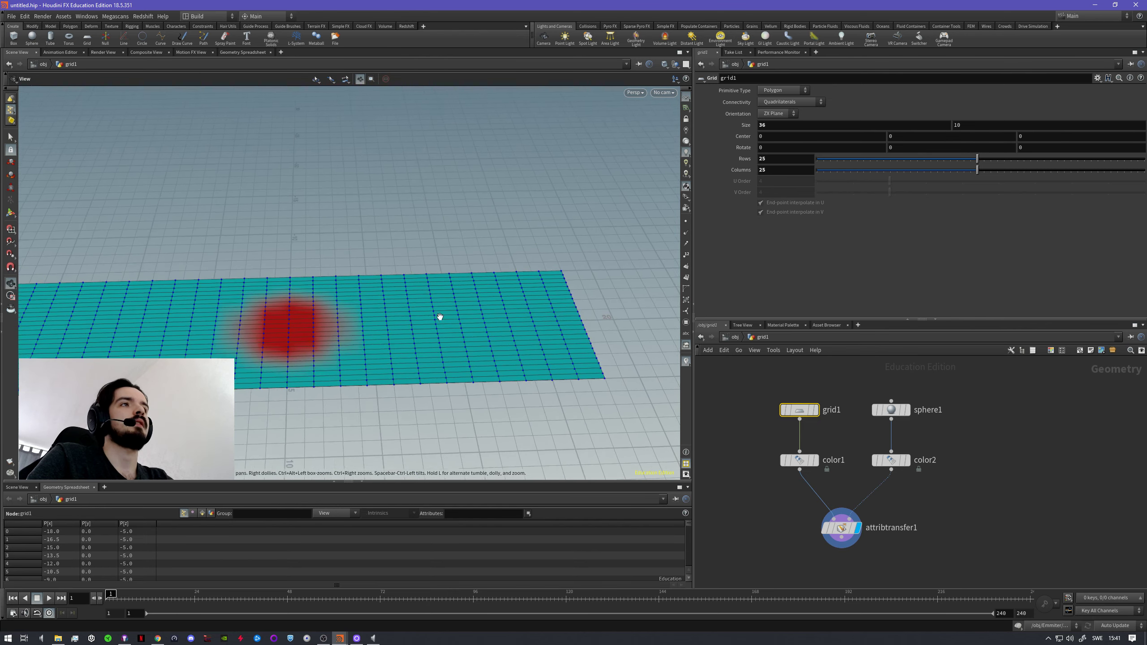
pyautogui.keyDown('alt'); pyautogui.scroll(-2, 438, 318); pyautogui.keyUp('alt')
pyautogui.moveTo(798, 123); pyautogui.dragTo(800, 123, button='middle')
pyautogui.moveTo(753, 122); pyautogui.dragTo(800, 123, button='middle')
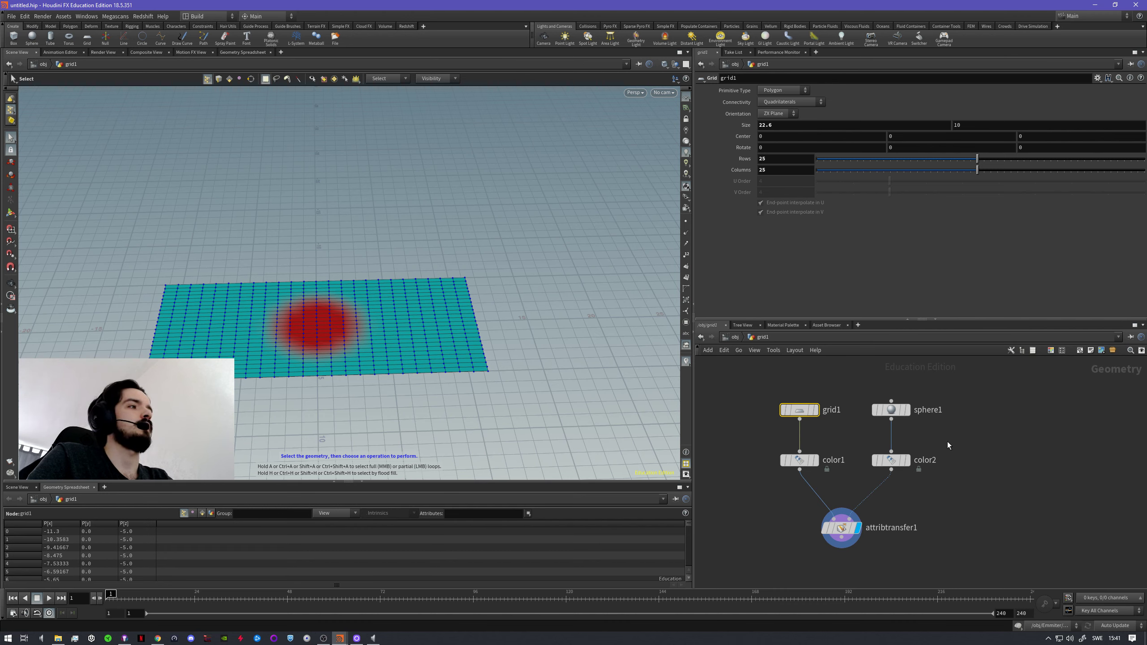
# - Select sphere1 and activate its interactive transform handles in the viewport
pyautogui.click(891, 412)
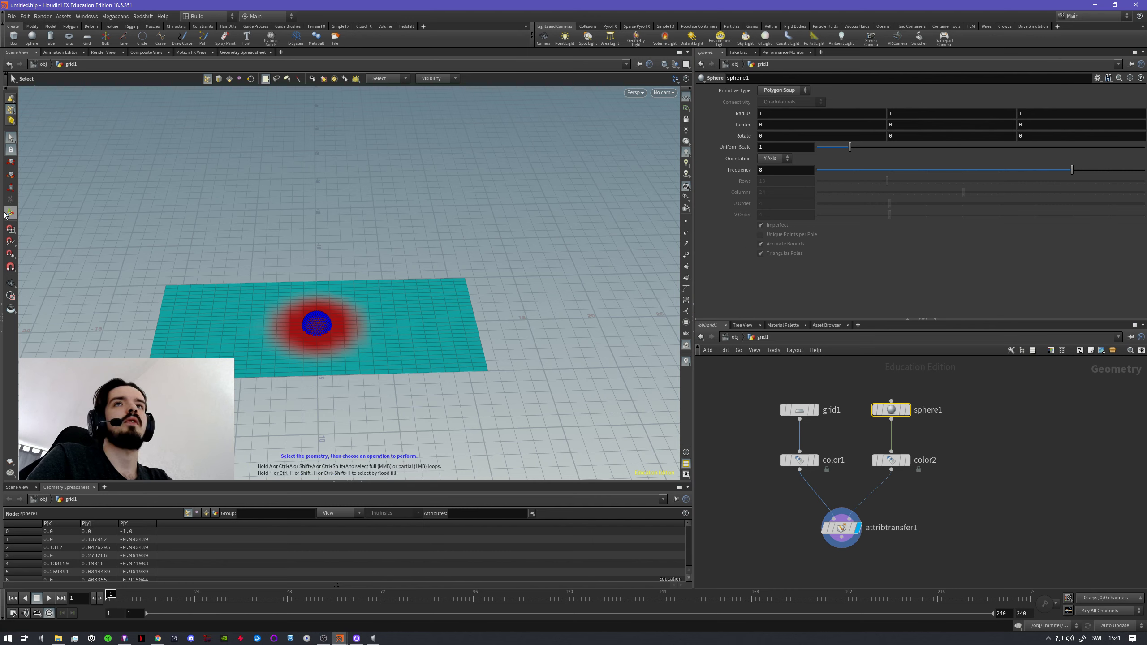
pyautogui.press('Escape')
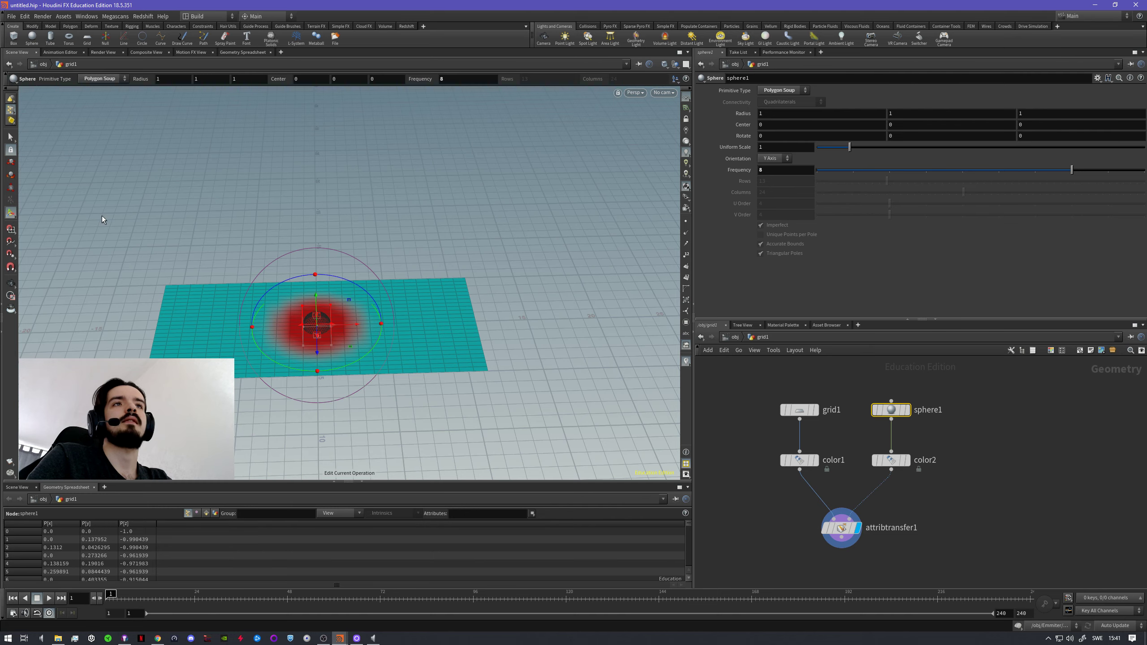
pyautogui.moveTo(307, 267); pyautogui.dragTo(455, 297)
pyautogui.keyDown('alt'); pyautogui.moveTo(454, 296); pyautogui.dragTo(433, 365, button='right'); pyautogui.keyUp('alt')
pyautogui.keyDown('alt'); pyautogui.moveTo(433, 365); pyautogui.dragTo(456, 336, button='middle'); pyautogui.keyUp('alt')
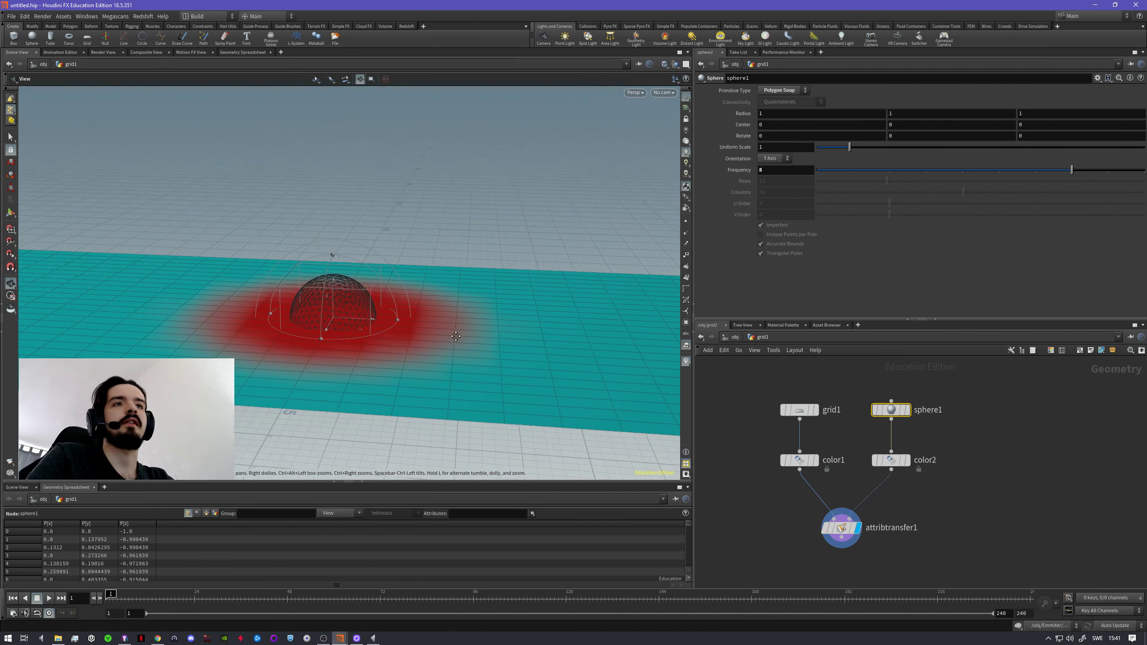
pyautogui.keyDown('alt'); pyautogui.moveTo(413, 343); pyautogui.dragTo(422, 313); pyautogui.keyUp('alt')
pyautogui.keyDown('alt'); pyautogui.moveTo(422, 313); pyautogui.dragTo(447, 318, button='right'); pyautogui.keyUp('alt')
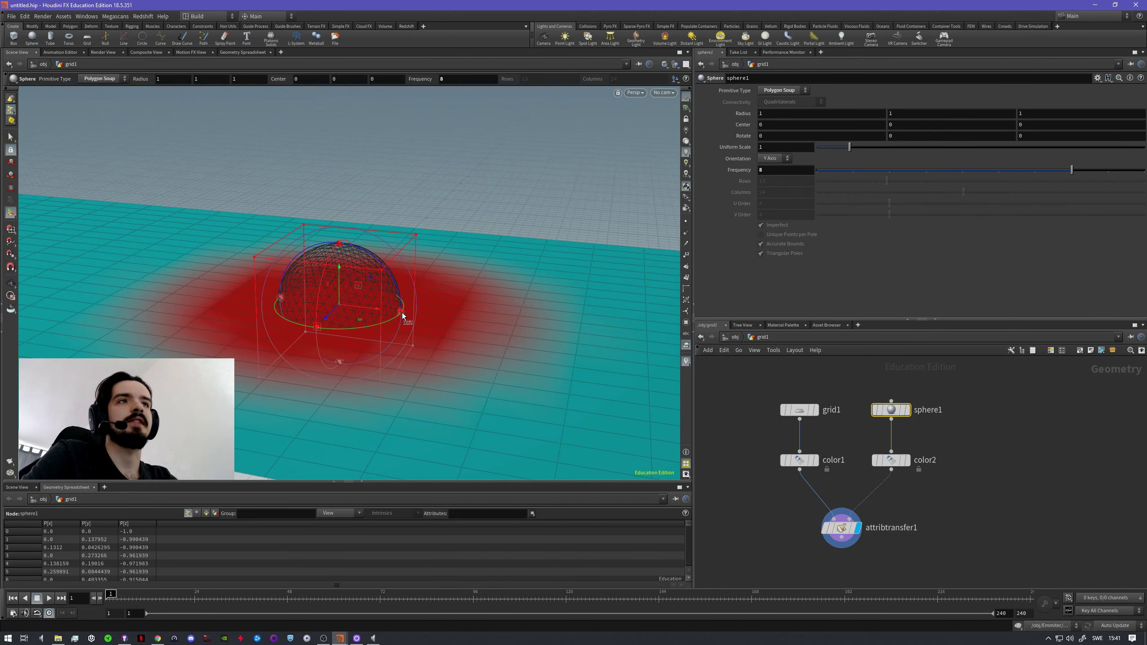
# - Try stretching sphere1 with its bounding-box side and corner handles and transforming it, undoing each change and displaying sphere1 on its own
pyautogui.moveTo(398, 309)
pyautogui.mouseDown()
pyautogui.moveTo(570, 333)
pyautogui.moveTo(371, 302)
pyautogui.moveTo(516, 322)
pyautogui.moveTo(396, 312)
pyautogui.mouseUp()
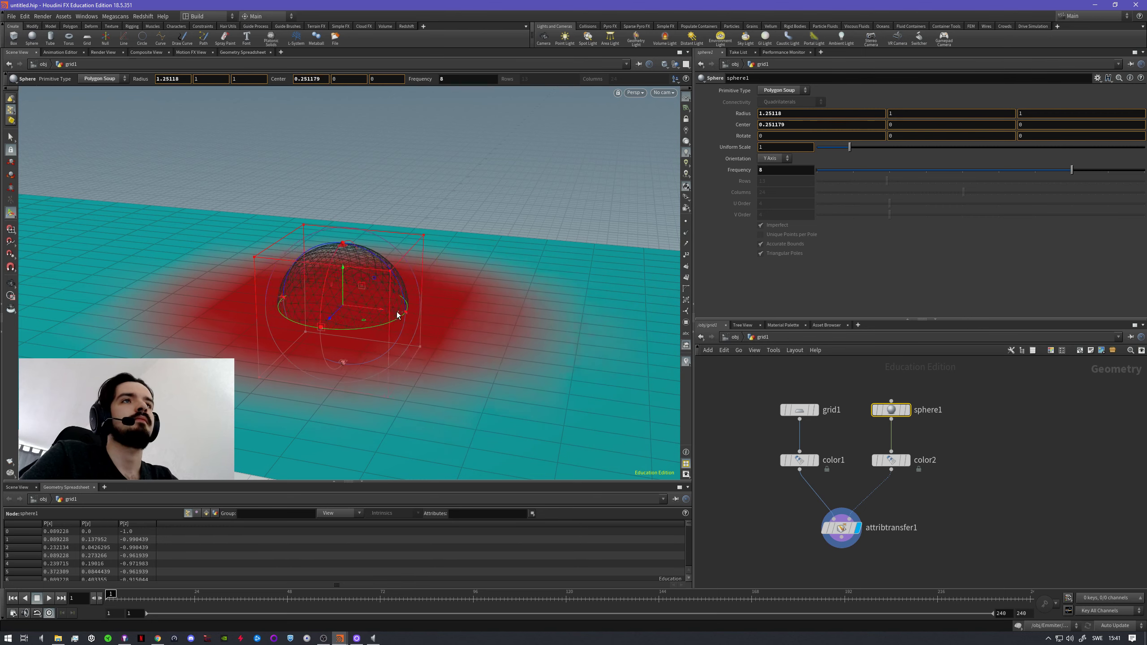
pyautogui.hotkey('ctrl', 'z')
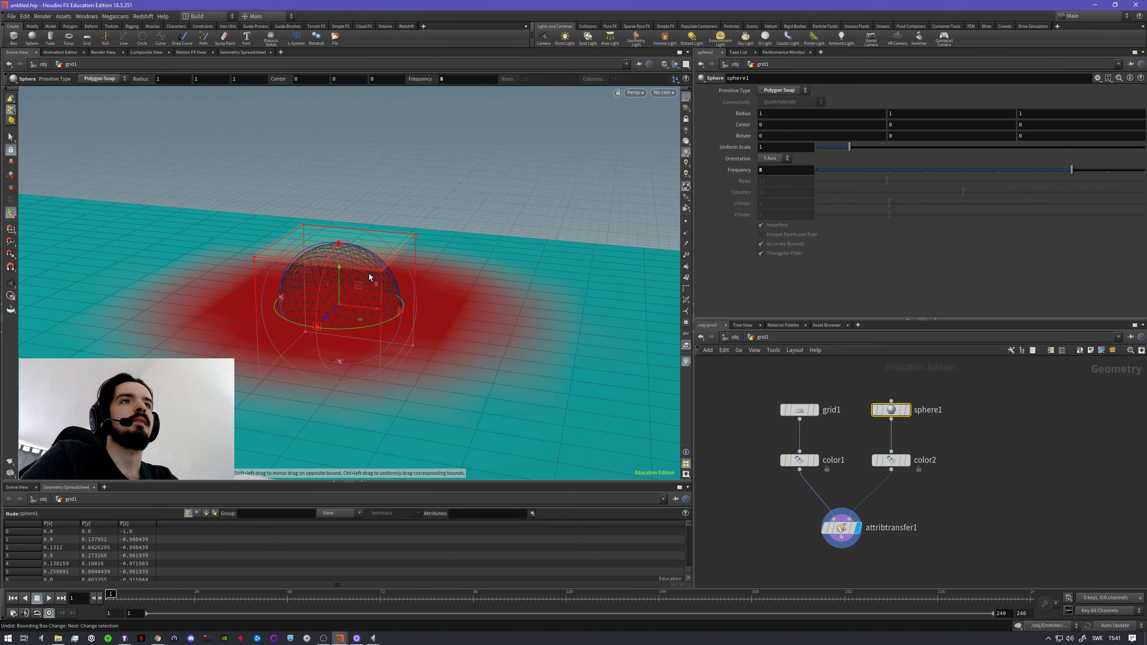
pyautogui.click(897, 411)
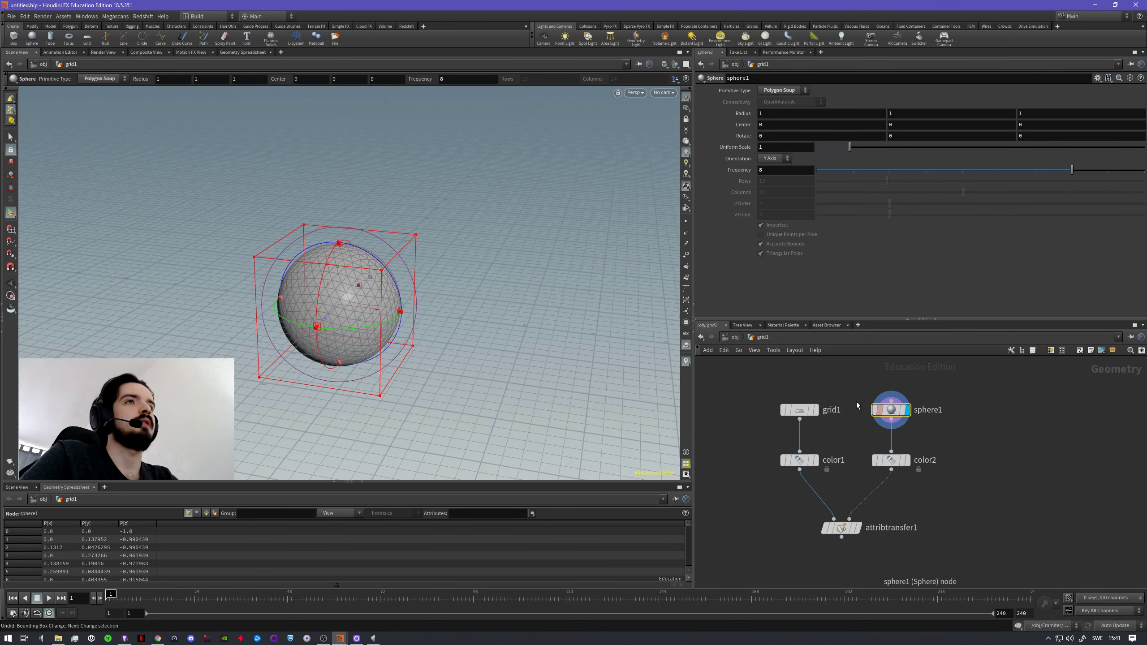
pyautogui.keyDown('alt'); pyautogui.moveTo(434, 361); pyautogui.dragTo(418, 325); pyautogui.keyUp('alt')
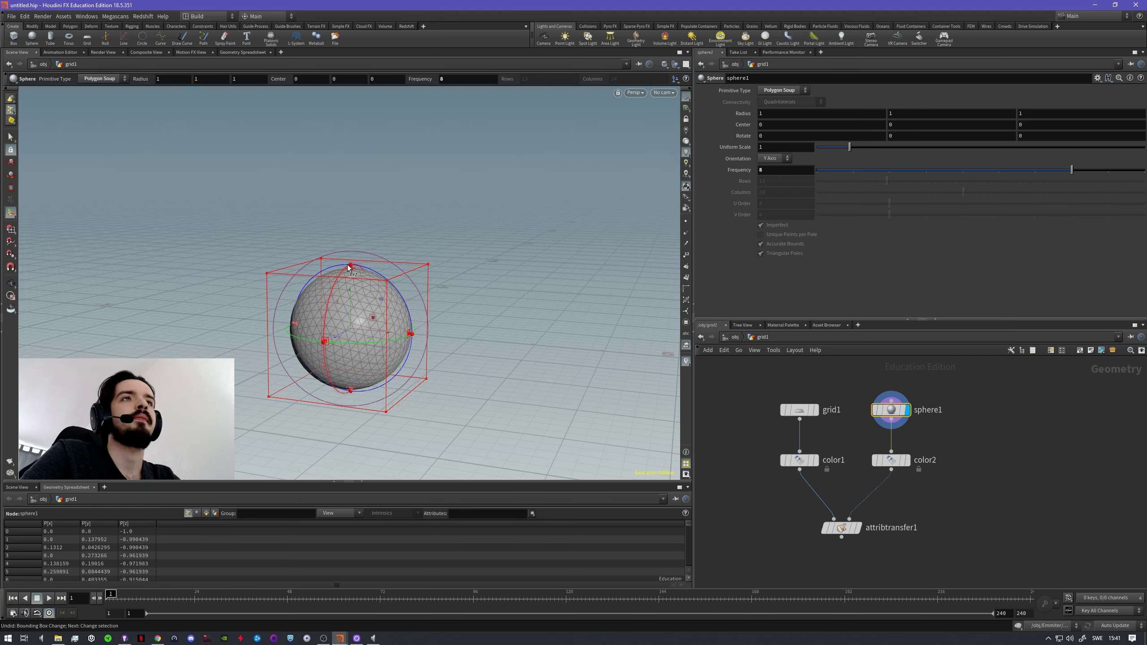
pyautogui.moveTo(404, 301); pyautogui.dragTo(403, 317)
pyautogui.hotkey('ctrl', 'z')
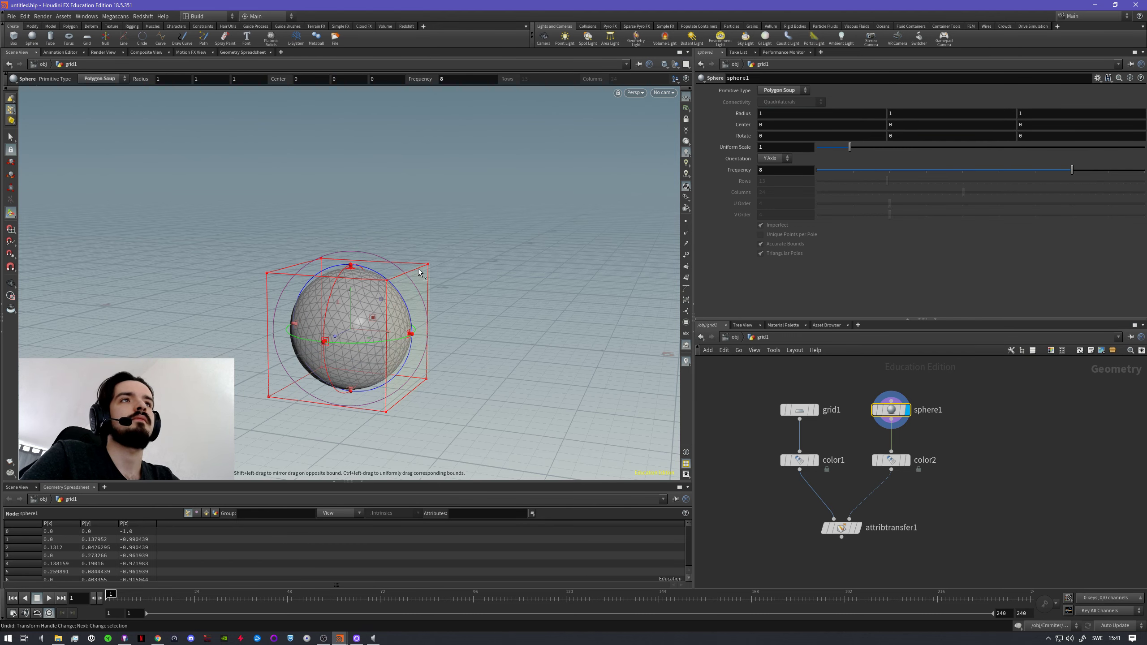
pyautogui.moveTo(429, 263); pyautogui.dragTo(525, 200)
pyautogui.hotkey('ctrl', 'z')
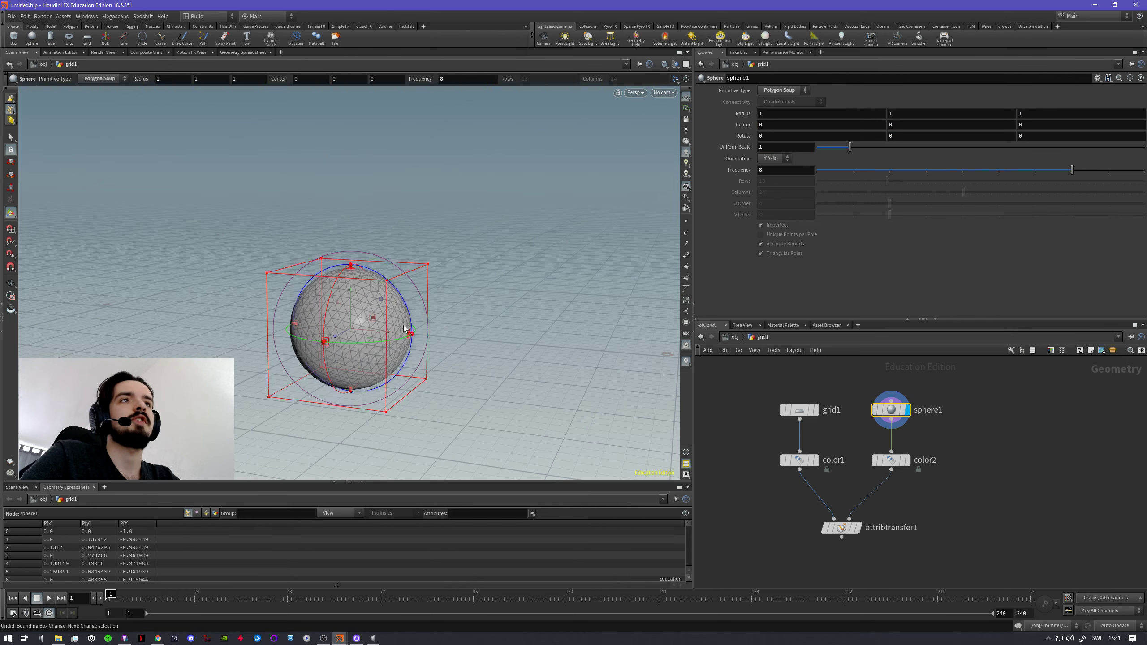
# - Try stretching sphere1 along its Z axis and rotating it with the viewport handles, undoing each change
pyautogui.moveTo(373, 320); pyautogui.dragTo(513, 221)
pyautogui.hotkey('ctrl', 'z')
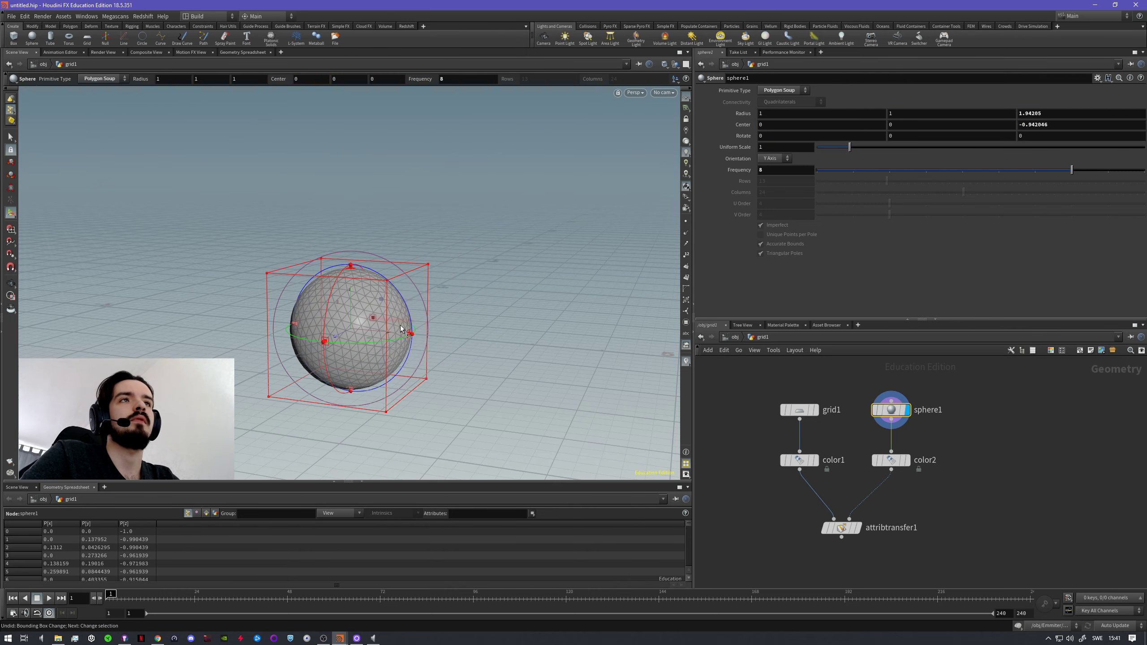
pyautogui.moveTo(382, 304); pyautogui.dragTo(361, 291)
pyautogui.hotkey('ctrl', 'z')
pyautogui.keyDown('alt'); pyautogui.moveTo(390, 311); pyautogui.dragTo(537, 293, button='right'); pyautogui.keyUp('alt')
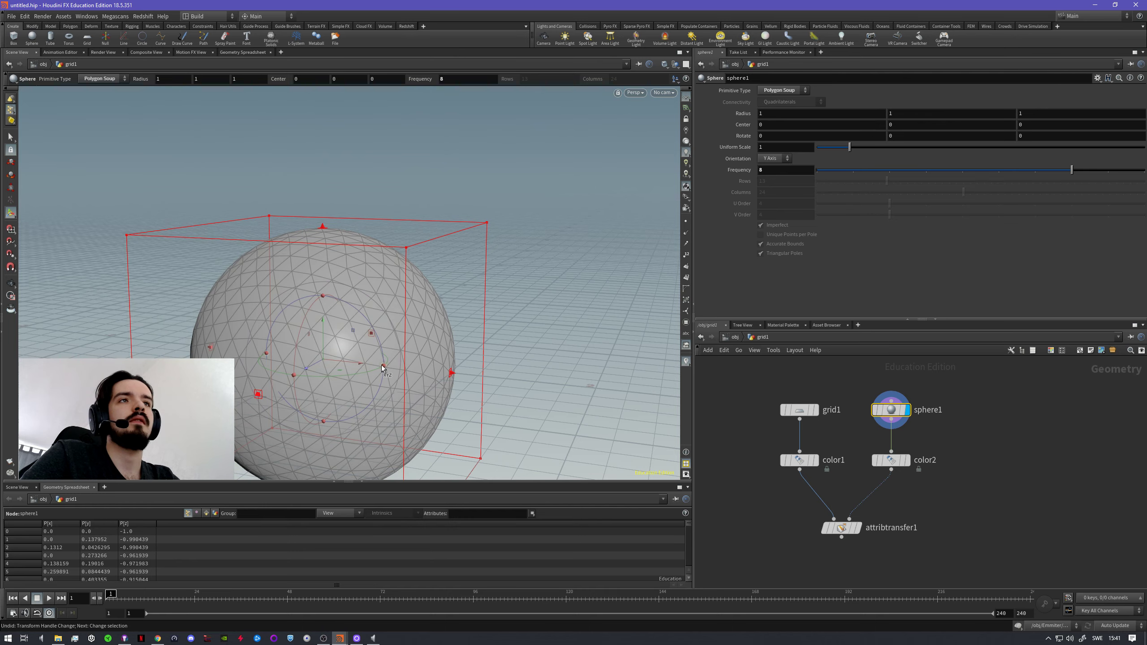
pyautogui.moveTo(382, 365); pyautogui.dragTo(343, 344)
pyautogui.hotkey('ctrl', 'z')
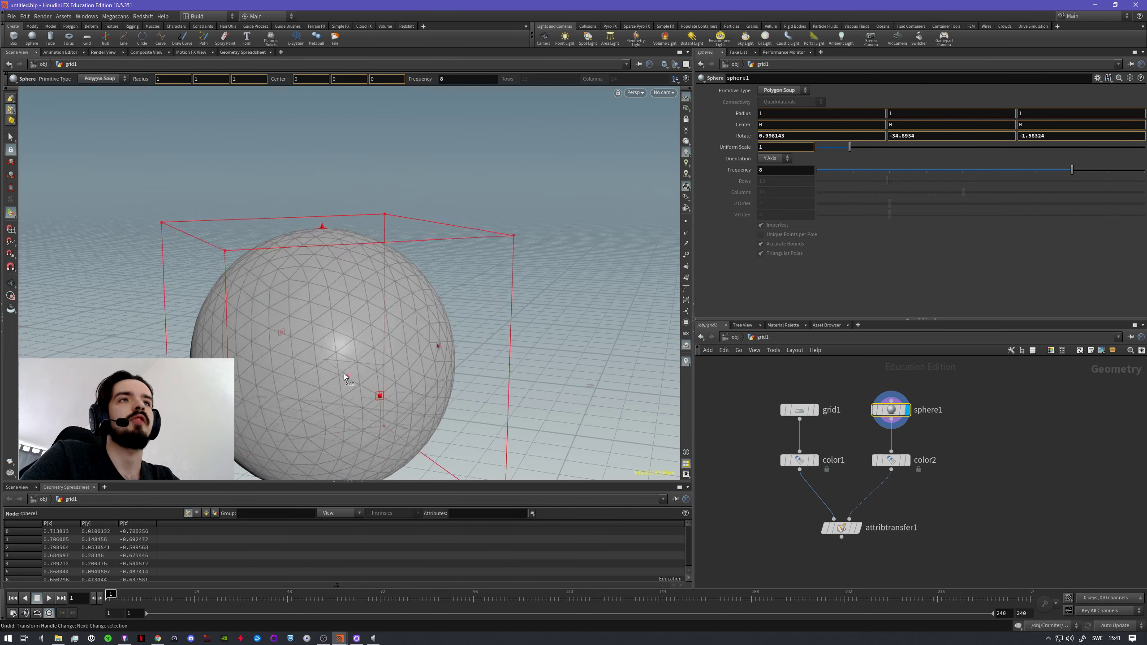
# - Show grid1 as a template reference while sphere1 is the displayed node
pyautogui.press('Escape')
pyautogui.scroll(-10, 455, 326)
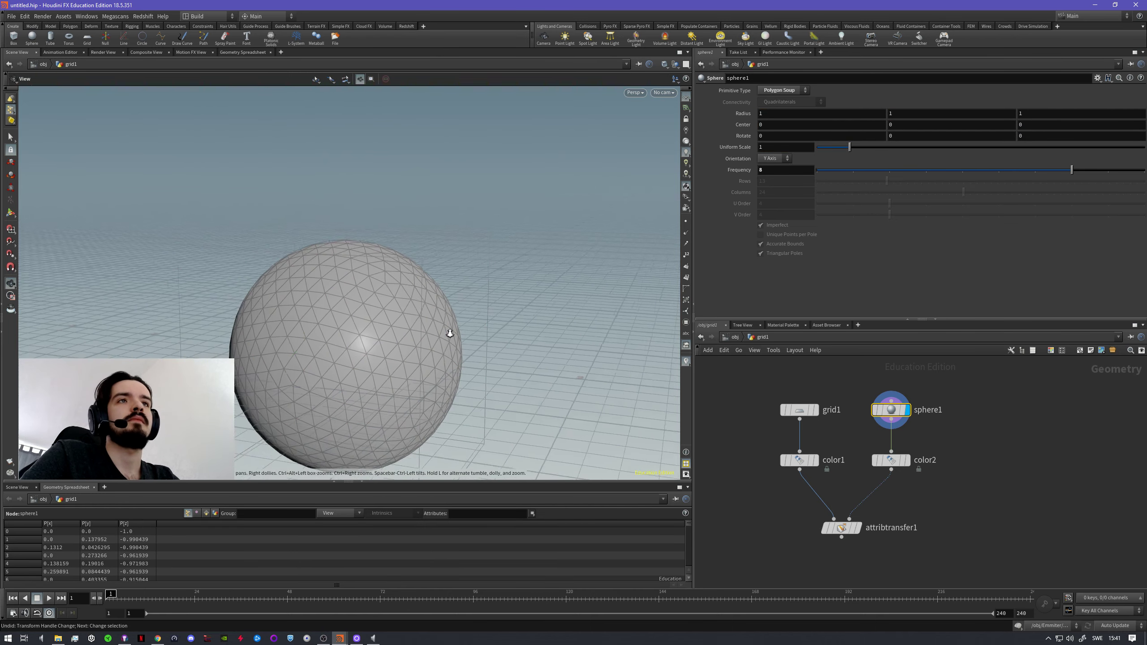
pyautogui.moveTo(455, 326); pyautogui.dragTo(453, 382)
pyautogui.press('Return')
pyautogui.press('Escape')
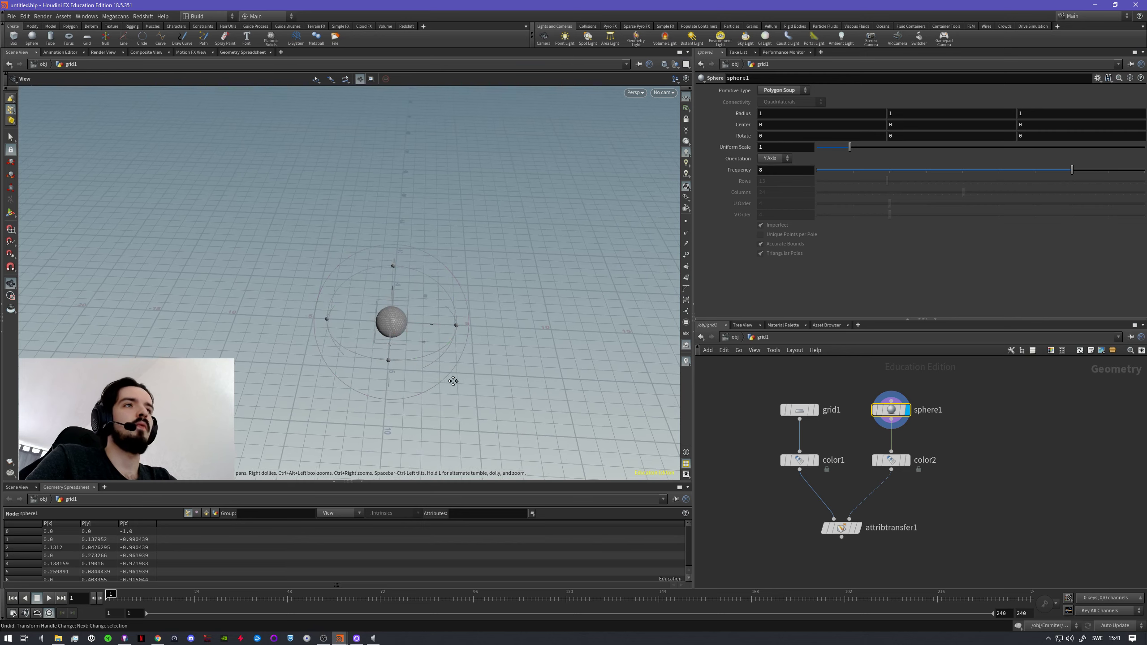
pyautogui.press('Return')
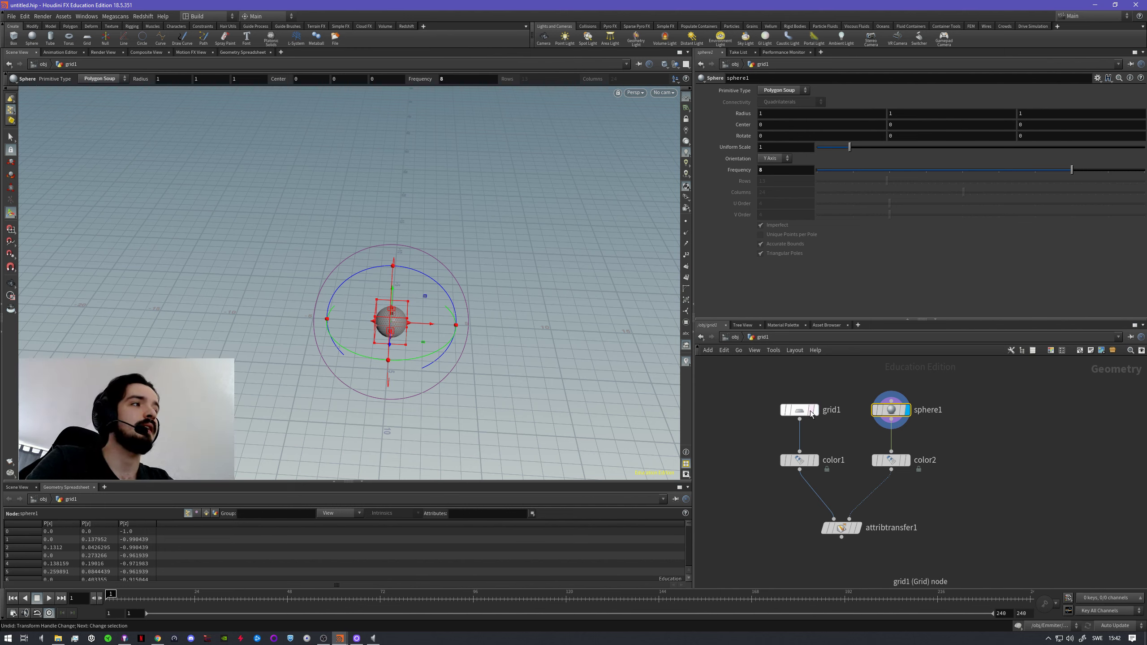
pyautogui.scroll(3, 810, 411)
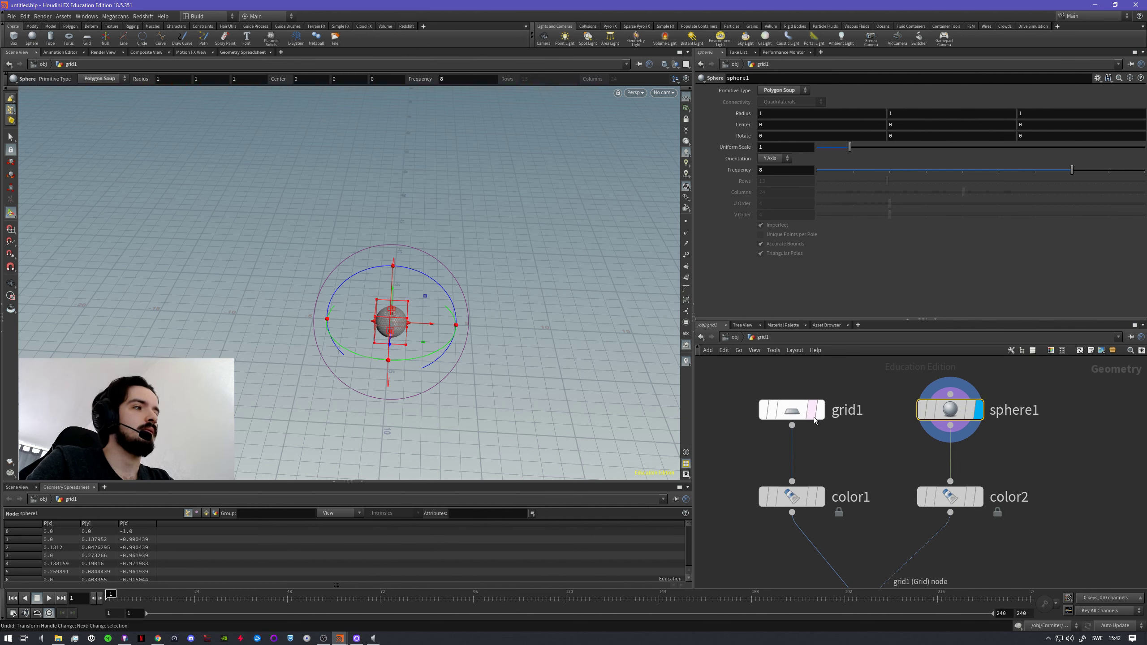
pyautogui.click(820, 414)
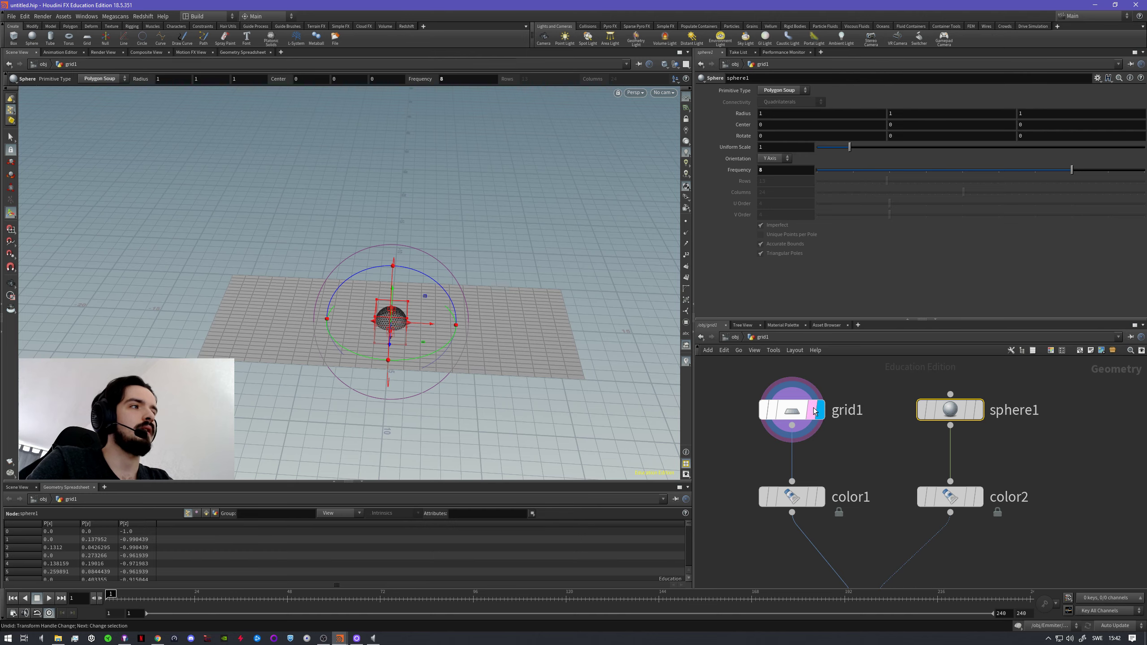
pyautogui.click(978, 410)
# - Move sphere1 along negative X past the grid's edge, to about -14.96, and keyframe its Center at frame 1
pyautogui.moveTo(569, 343)
pyautogui.keyDown('alt'); pyautogui.mouseDown()
pyautogui.moveTo(569, 366)
pyautogui.moveTo(558, 353)
pyautogui.mouseUp(); pyautogui.keyUp('alt')
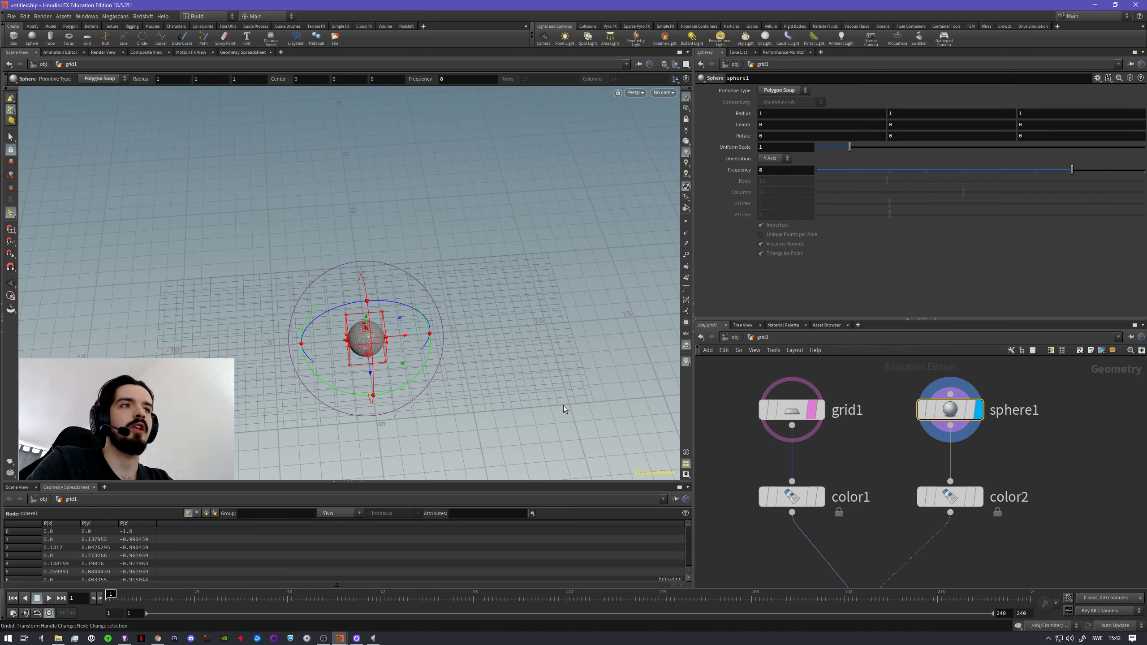
pyautogui.keyDown('alt'); pyautogui.moveTo(563, 409); pyautogui.dragTo(571, 384); pyautogui.keyUp('alt')
pyautogui.keyDown('alt'); pyautogui.moveTo(571, 384); pyautogui.dragTo(542, 384, button='right'); pyautogui.keyUp('alt')
pyautogui.keyDown('alt'); pyautogui.moveTo(539, 418); pyautogui.dragTo(499, 386, button='middle'); pyautogui.keyUp('alt')
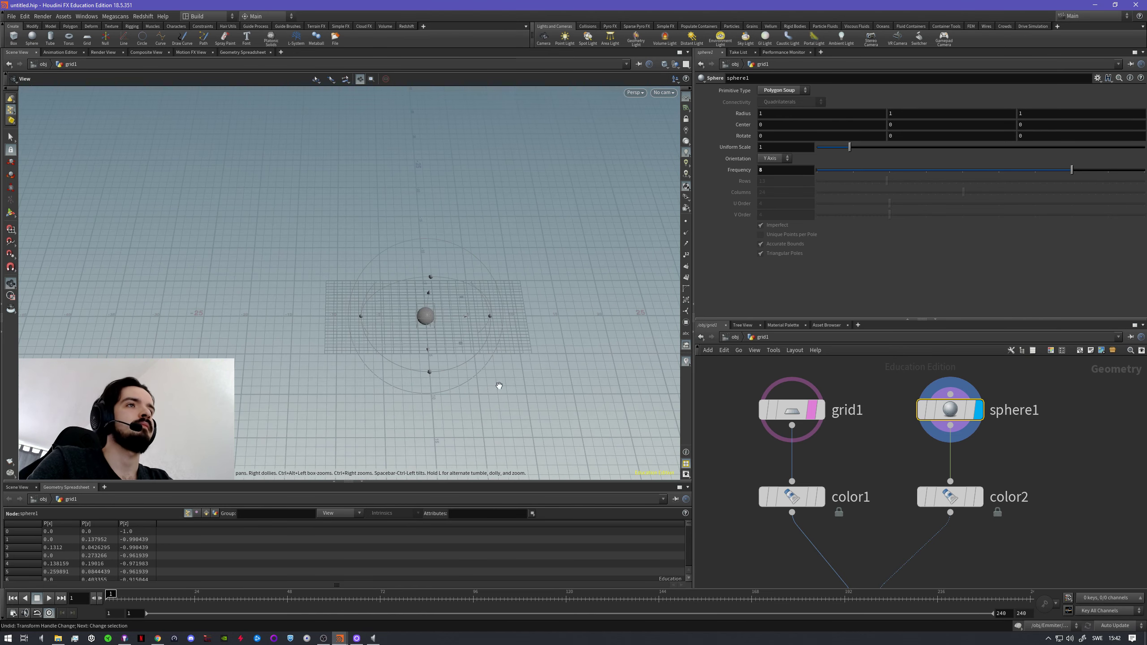
pyautogui.moveTo(499, 385); pyautogui.dragTo(502, 353)
pyautogui.press('Return')
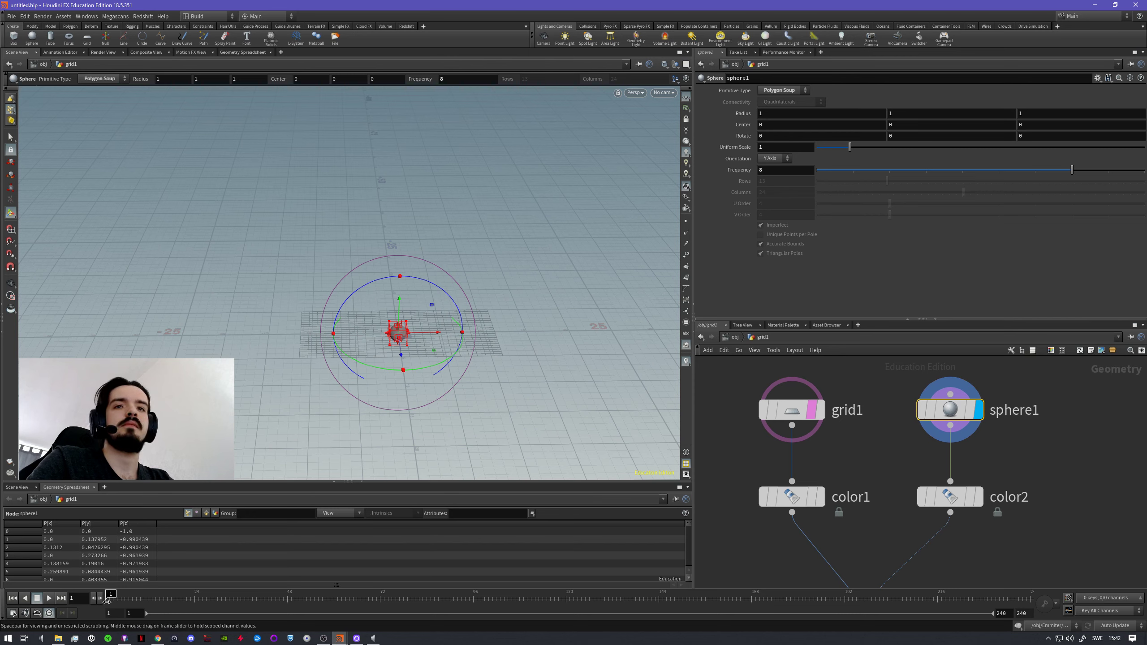
pyautogui.moveTo(137, 599); pyautogui.dragTo(99, 606)
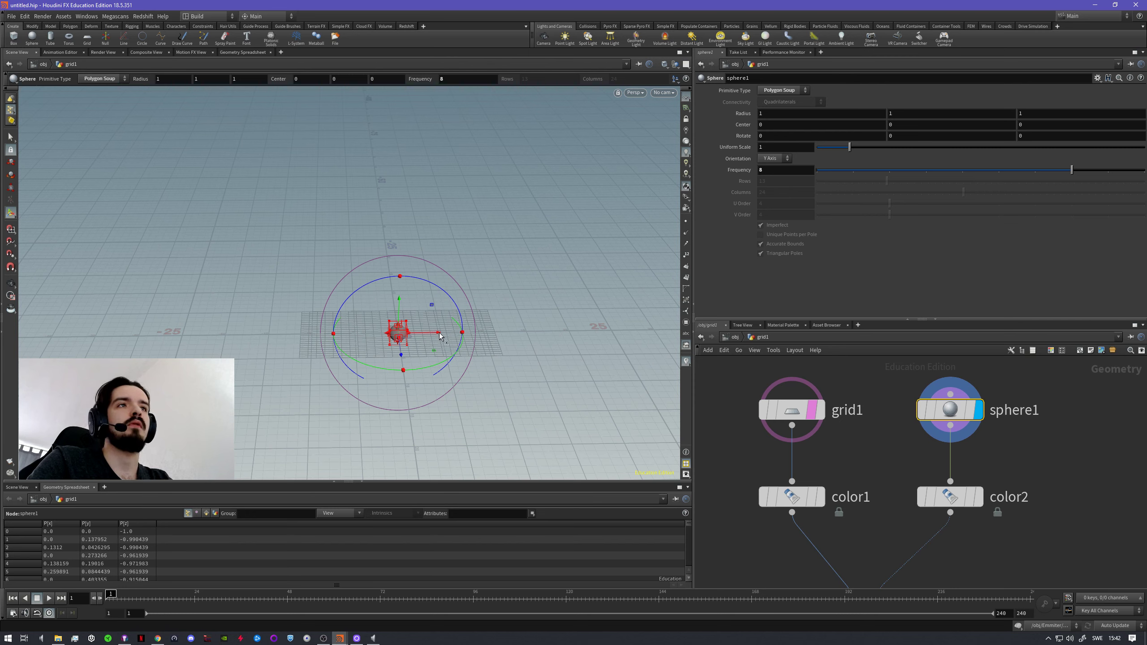
pyautogui.moveTo(440, 336); pyautogui.dragTo(311, 335)
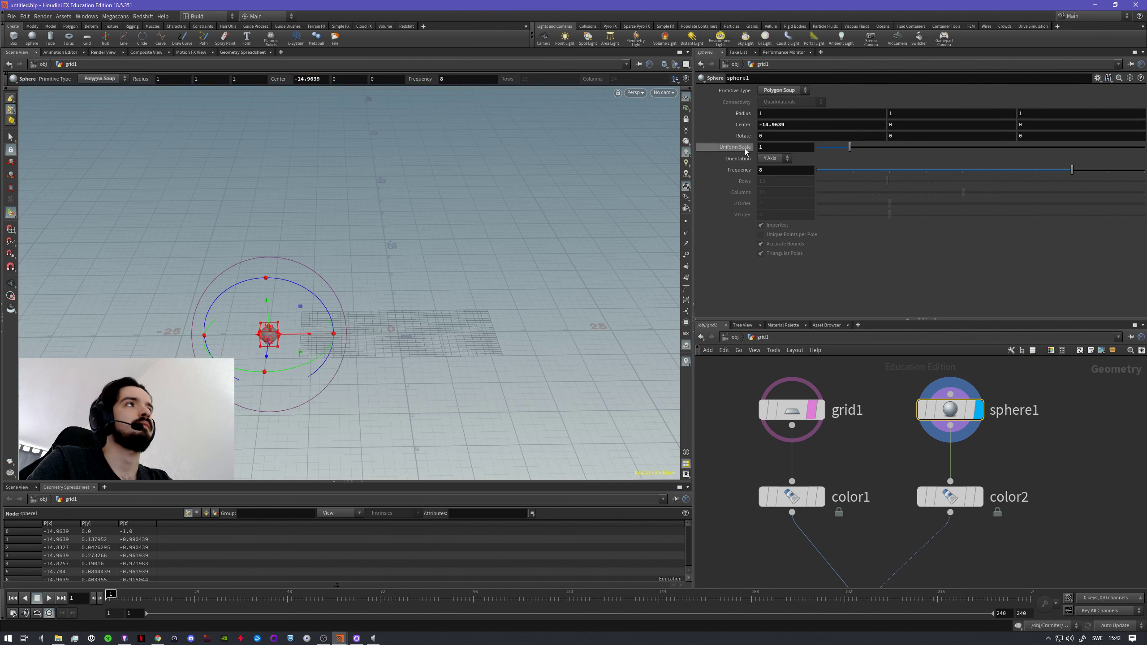
pyautogui.keyDown('alt'); pyautogui.click(744, 125); pyautogui.keyUp('alt')
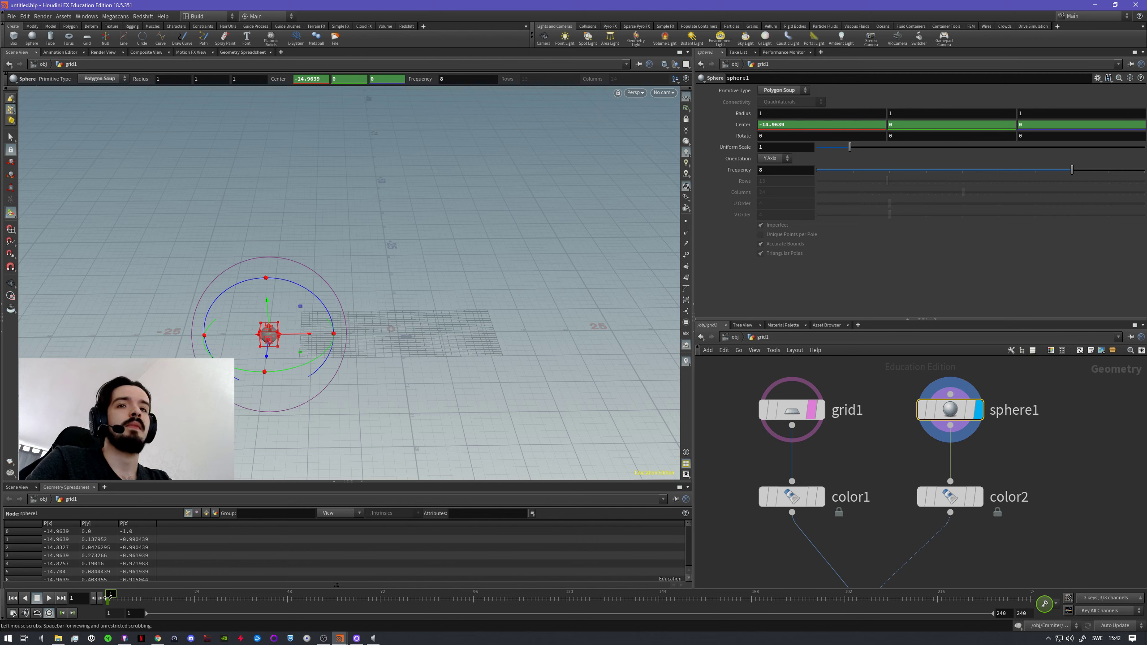
# - At frame 96, move sphere1 along X past the grid's opposite edge, to about 14.5, and keyframe its Center
pyautogui.moveTo(111, 596); pyautogui.dragTo(131, 595)
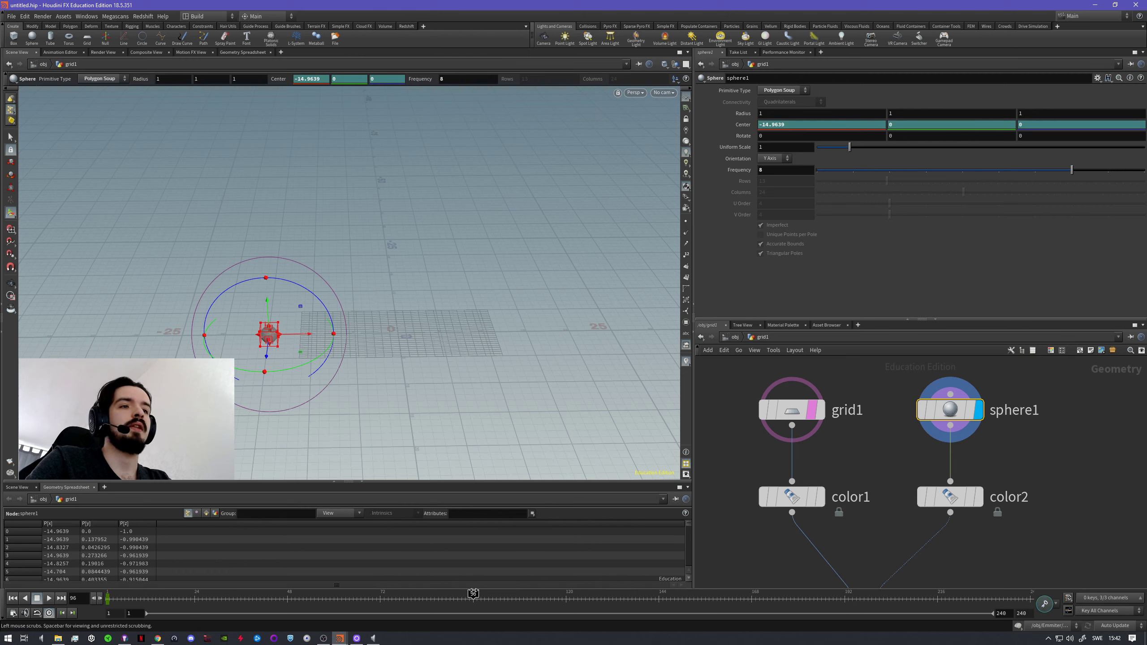
pyautogui.moveTo(300, 335); pyautogui.dragTo(552, 341)
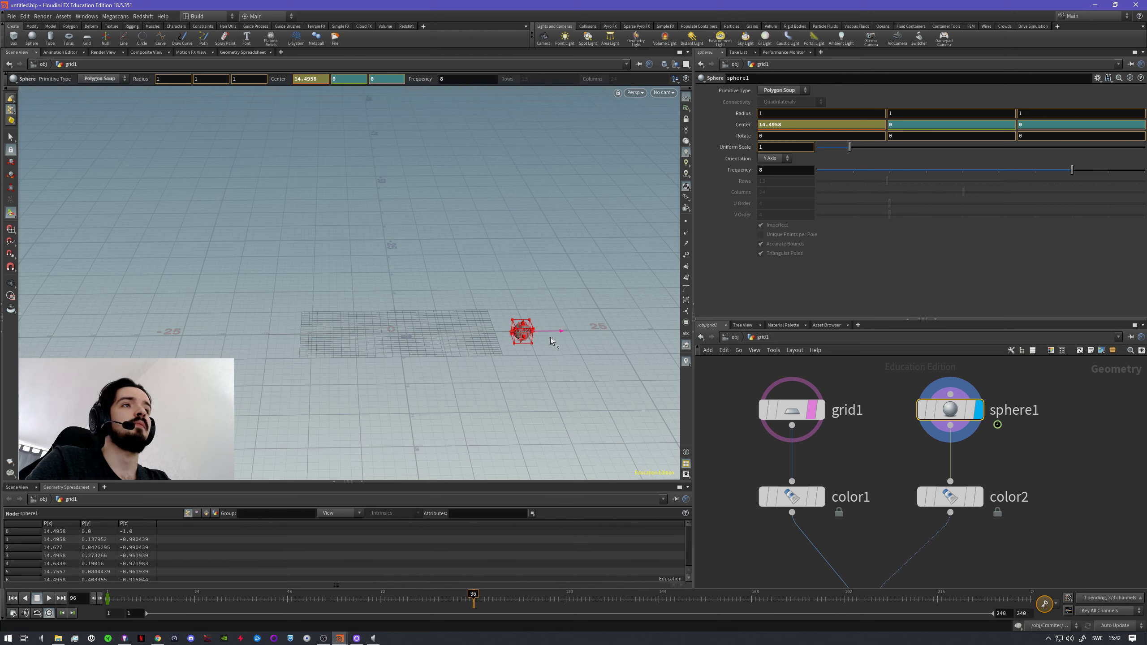
pyautogui.keyDown('alt'); pyautogui.click(743, 125); pyautogui.keyUp('alt')
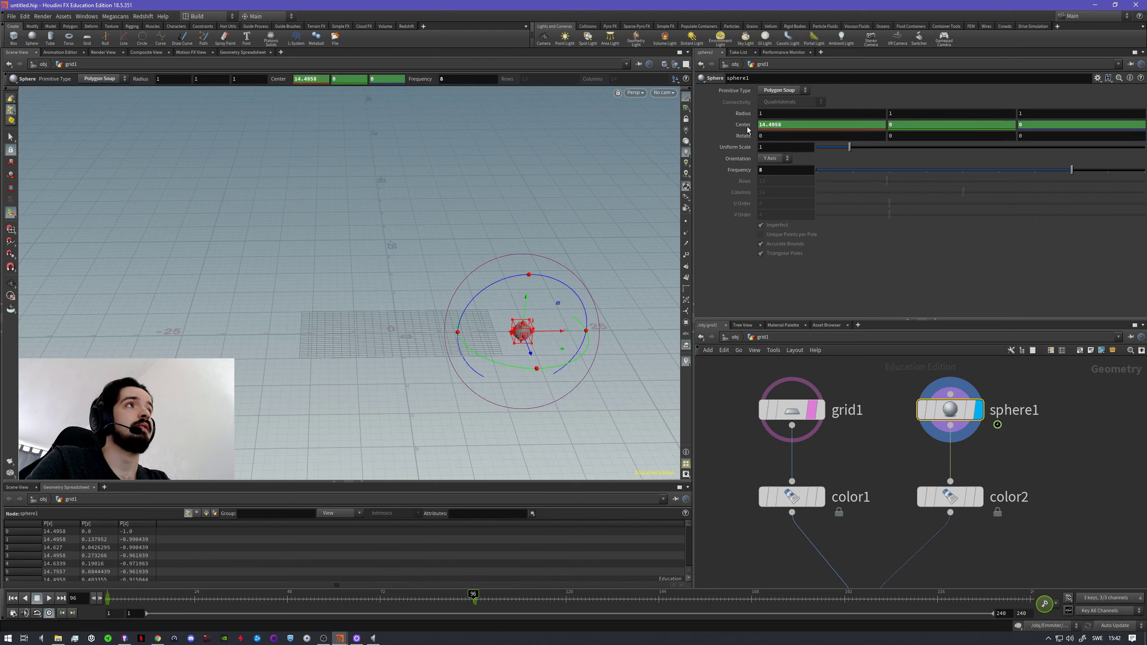
# - Play sphere1's animation twice from frame 1 to check its travel across the grid, then return to frame 1
pyautogui.moveTo(474, 598); pyautogui.dragTo(109, 599)
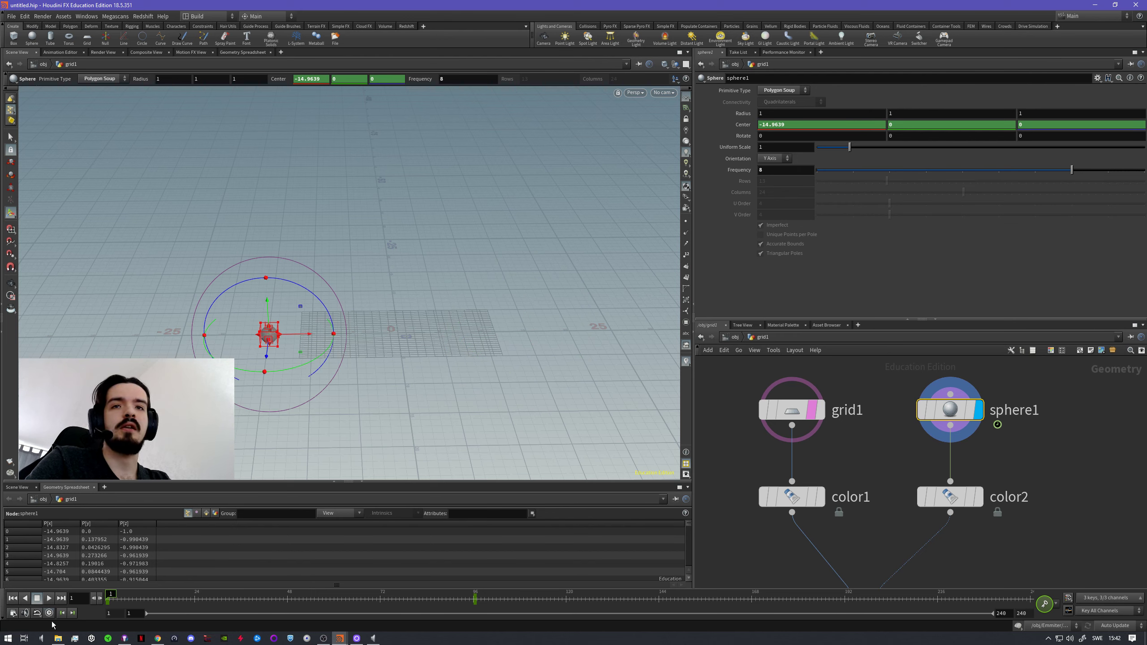
pyautogui.click(50, 600)
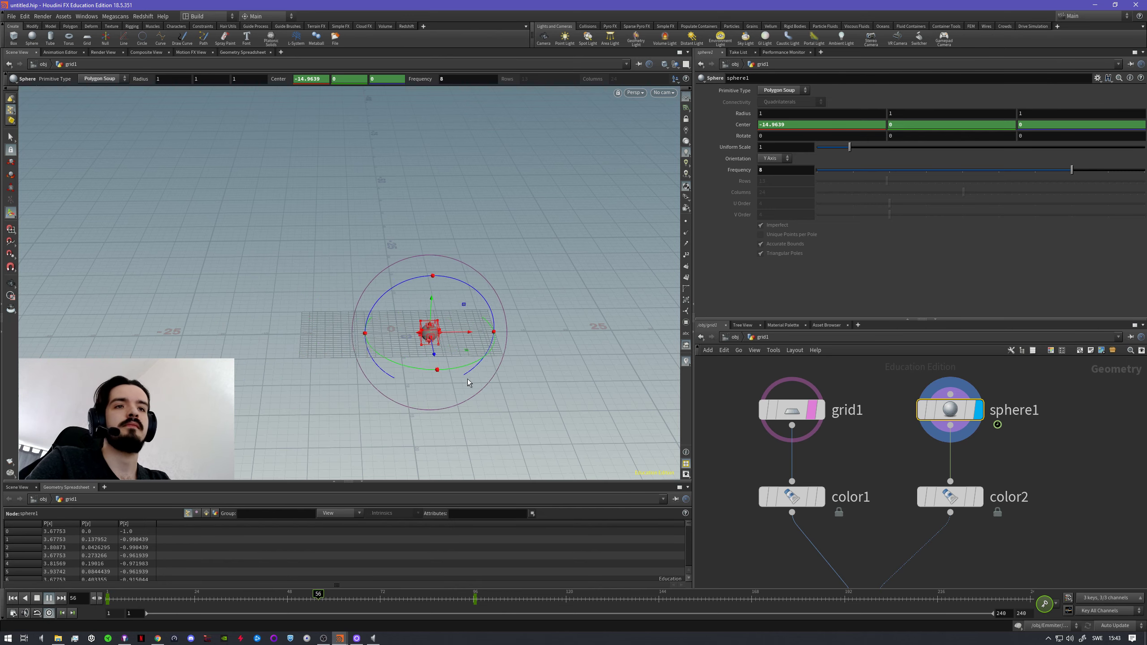
pyautogui.click(38, 600)
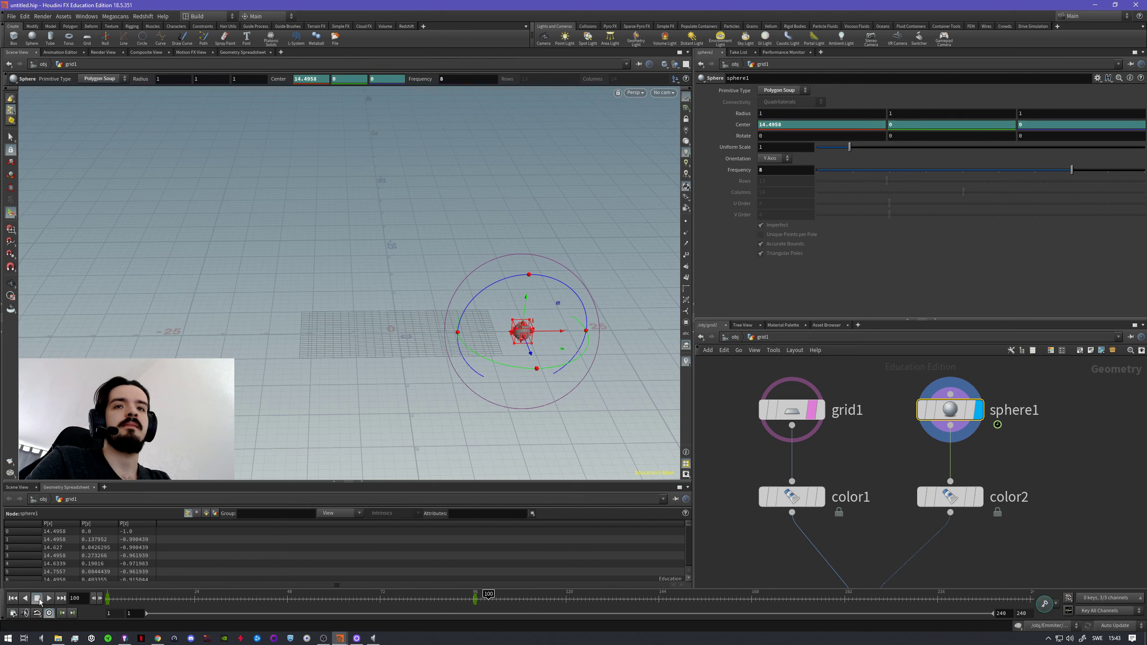
pyautogui.click(12, 599)
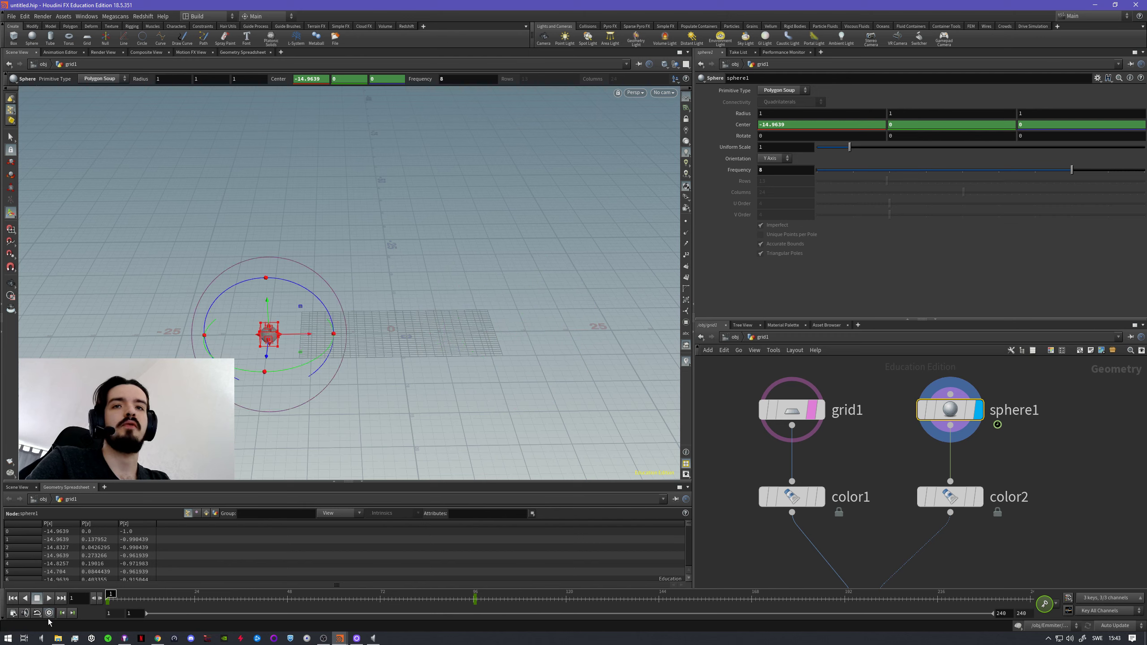
pyautogui.click(49, 599)
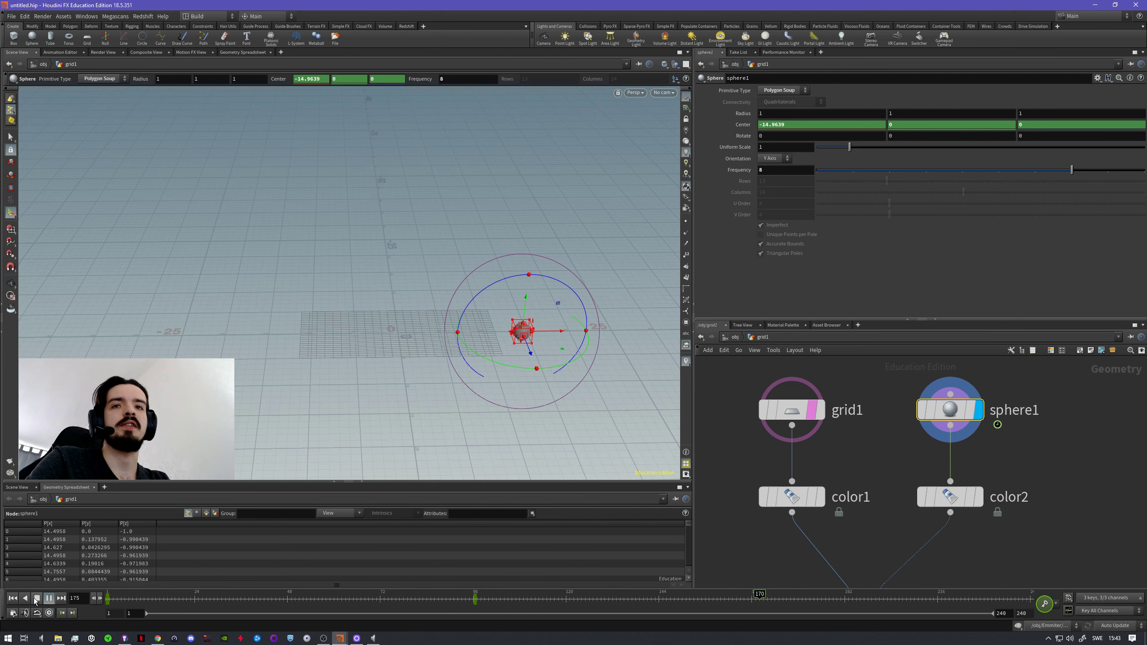
pyautogui.click(37, 599)
pyautogui.moveTo(144, 600); pyautogui.dragTo(91, 605)
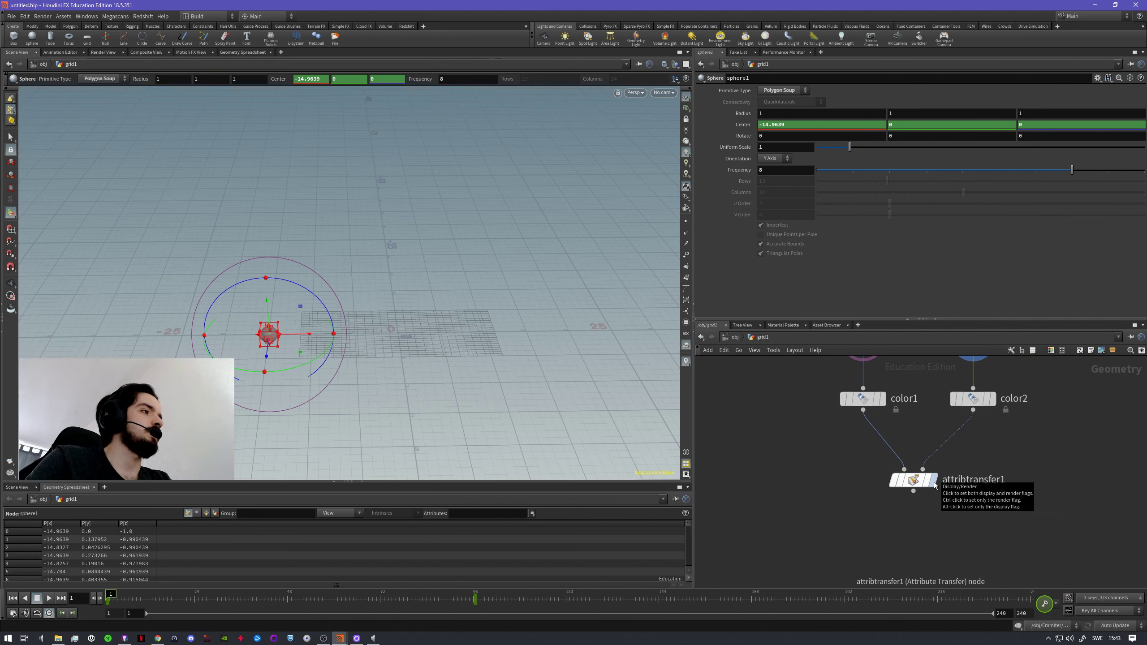
# - Display the attribtransfer1 result and select that node to show its transfer conditions
pyautogui.click(934, 481)
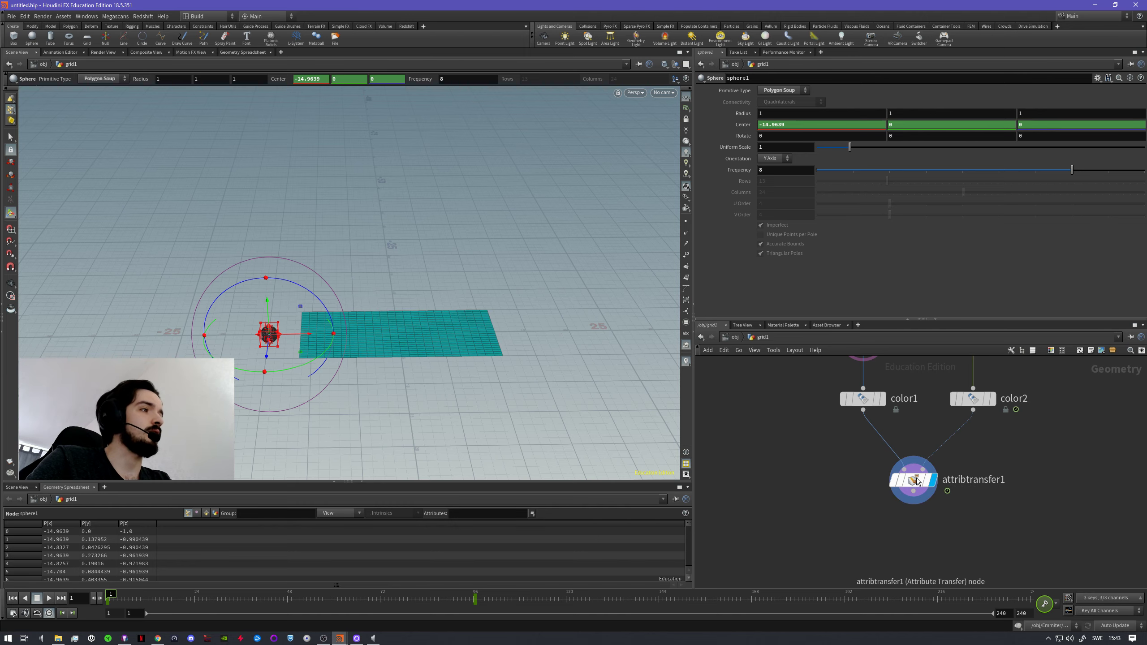
pyautogui.click(912, 480)
pyautogui.keyDown('alt'); pyautogui.moveTo(416, 337); pyautogui.dragTo(481, 329, button='right'); pyautogui.keyUp('alt')
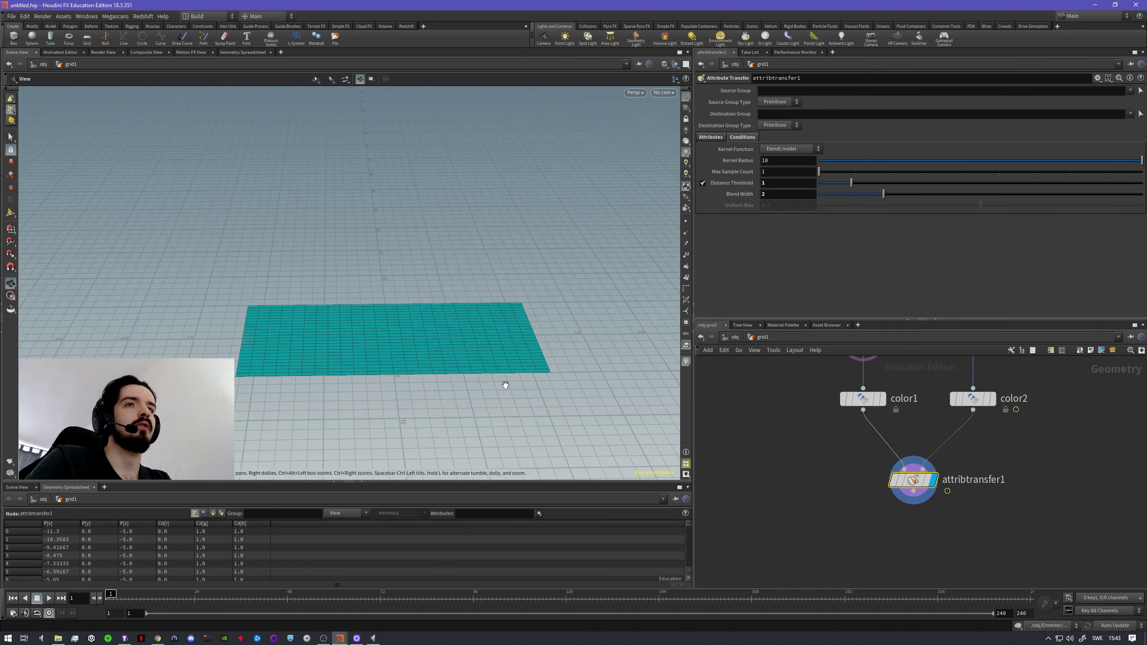
pyautogui.keyDown('alt'); pyautogui.moveTo(506, 385); pyautogui.dragTo(491, 377, button='middle'); pyautogui.keyUp('alt')
pyautogui.moveTo(891, 428)
pyautogui.mouseDown(button='middle')
pyautogui.moveTo(871, 502)
pyautogui.moveTo(883, 424)
pyautogui.mouseUp(button='middle')
pyautogui.click(857, 412)
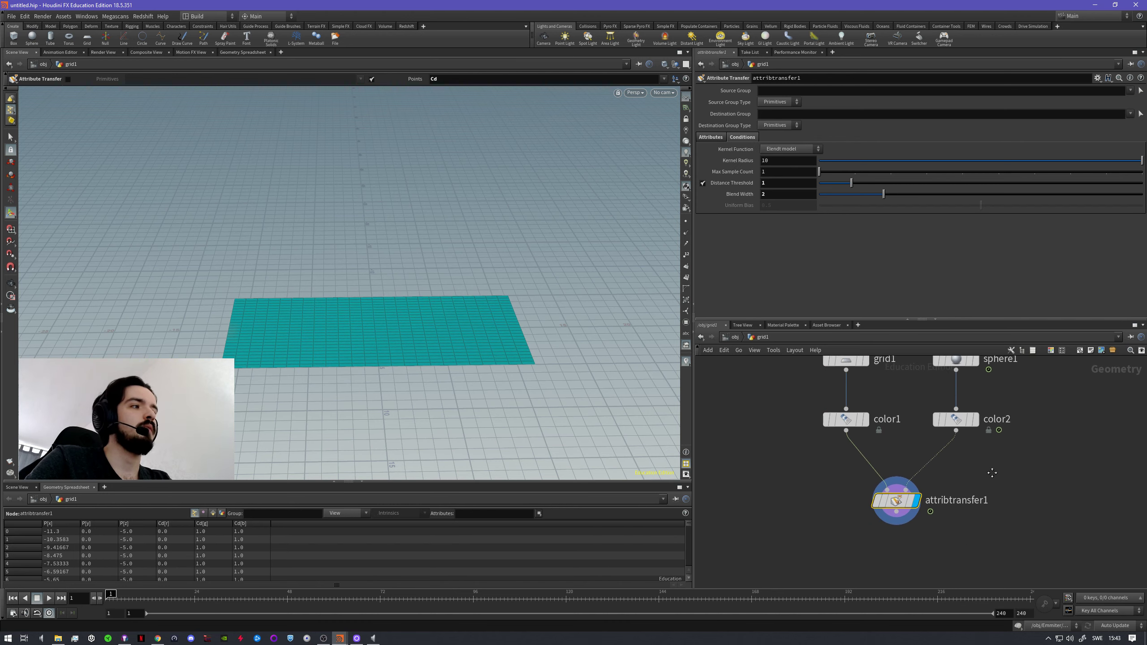
pyautogui.click(37, 599)
pyautogui.moveTo(119, 604); pyautogui.dragTo(109, 604)
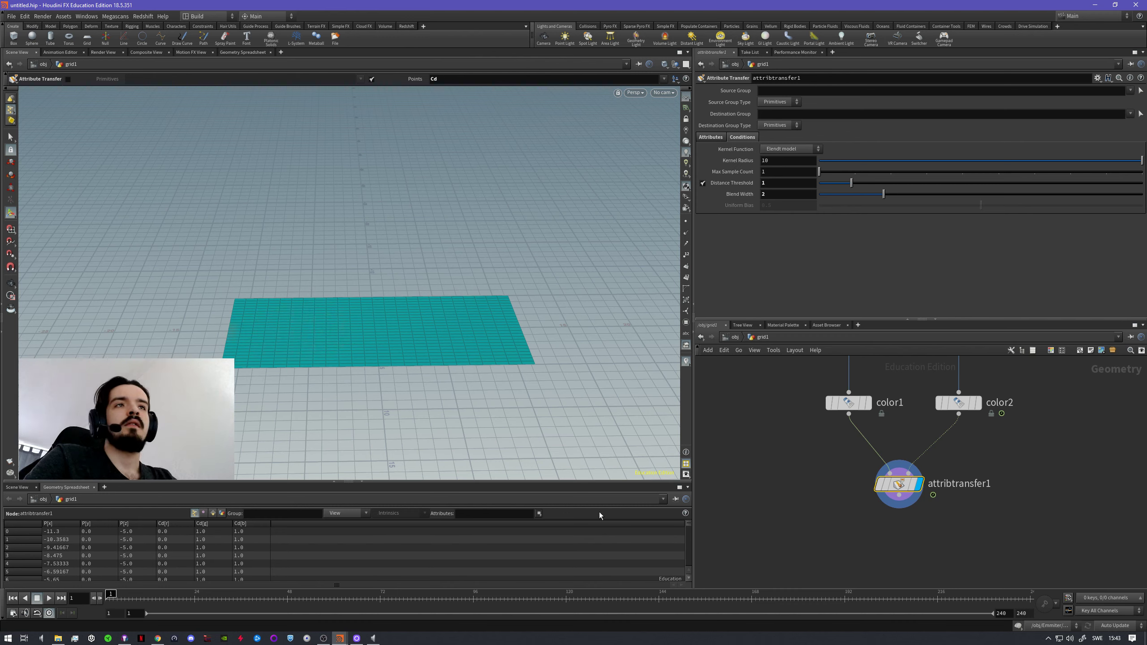
# - Add a Scatter node to attribtransfer1's output, display it, and scrub the first frames to preview the scattered points' color
pyautogui.moveTo(941, 522); pyautogui.dragTo(954, 433, button='middle')
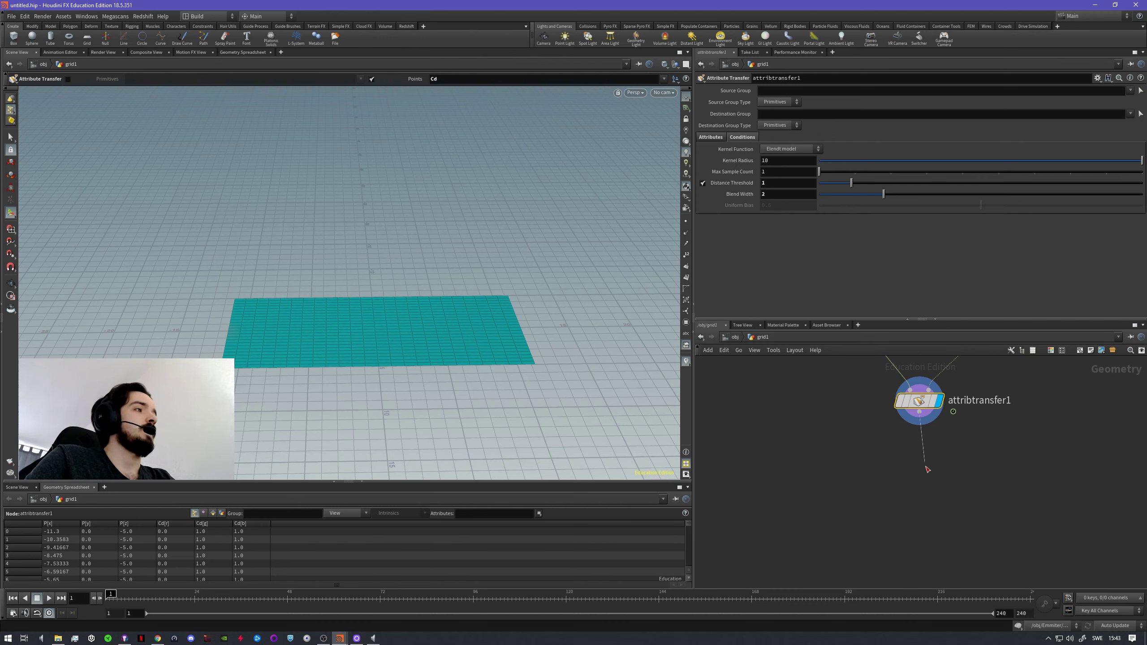
pyautogui.press('Tab')
pyautogui.write('sca')
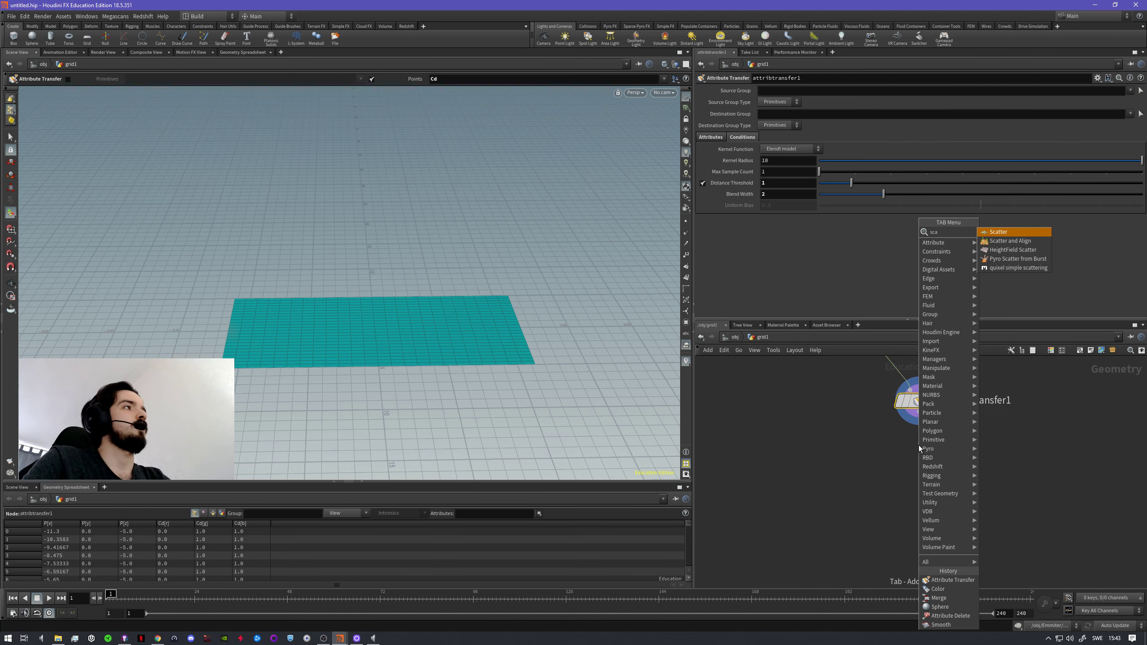
pyautogui.press('Return')
pyautogui.click(919, 445)
pyautogui.click(937, 449)
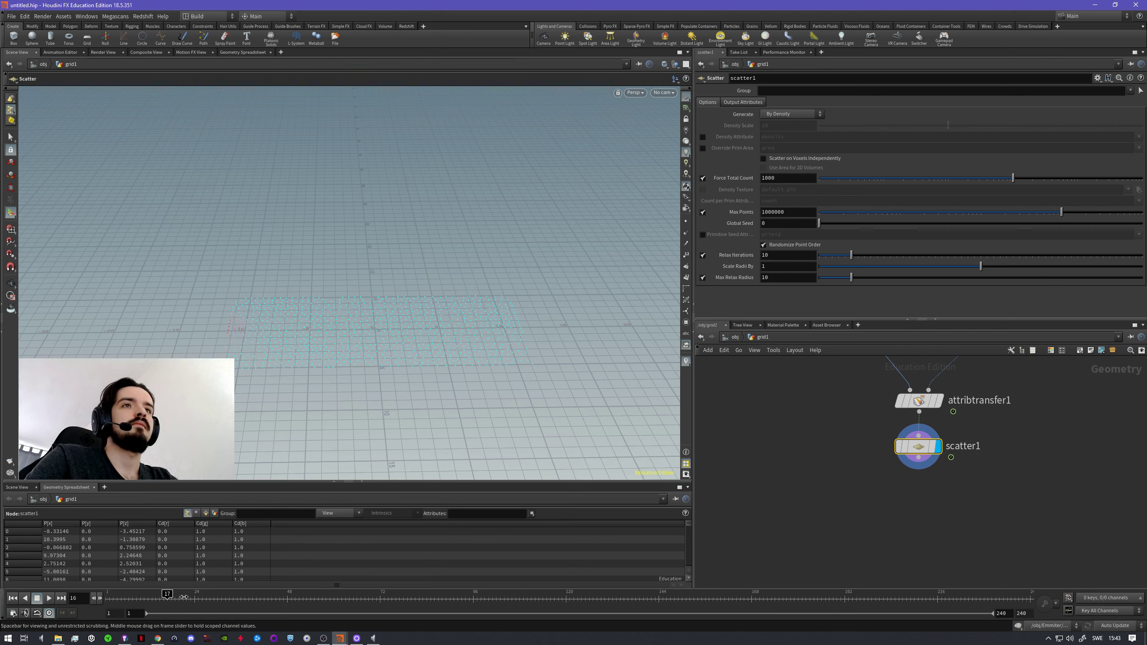
pyautogui.moveTo(184, 598)
pyautogui.mouseDown()
pyautogui.moveTo(438, 598)
pyautogui.moveTo(132, 614)
pyautogui.moveTo(189, 614)
pyautogui.mouseUp()
pyautogui.scroll(-1, 990, 458)
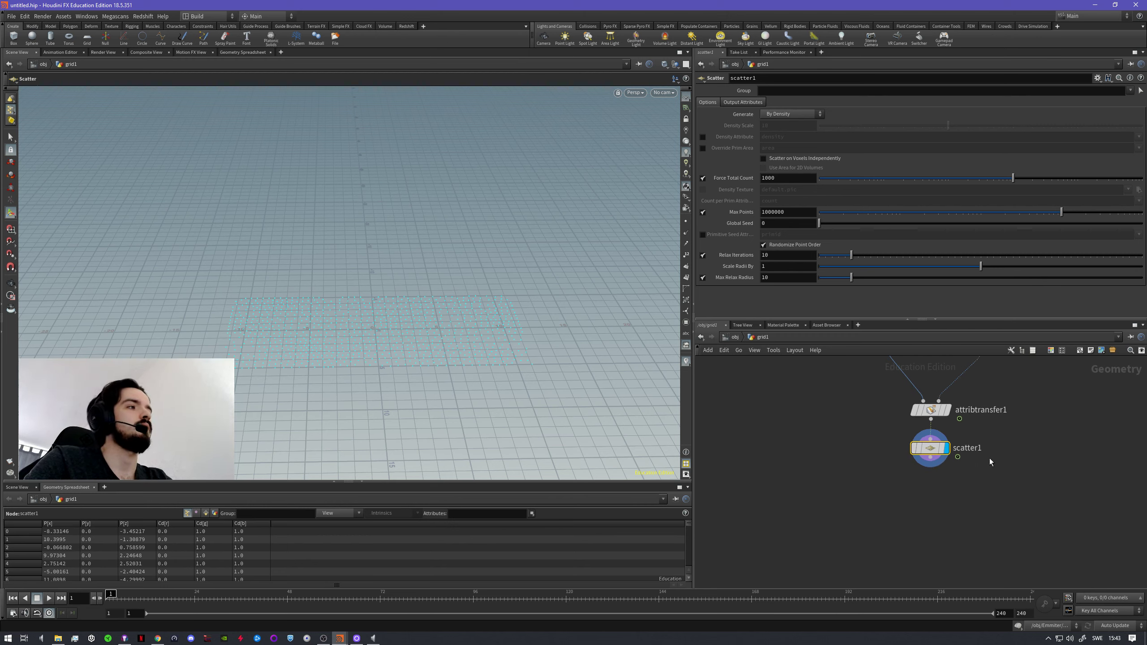
pyautogui.moveTo(998, 507); pyautogui.dragTo(994, 499, button='middle')
pyautogui.moveTo(942, 467); pyautogui.dragTo(928, 447, button='middle')
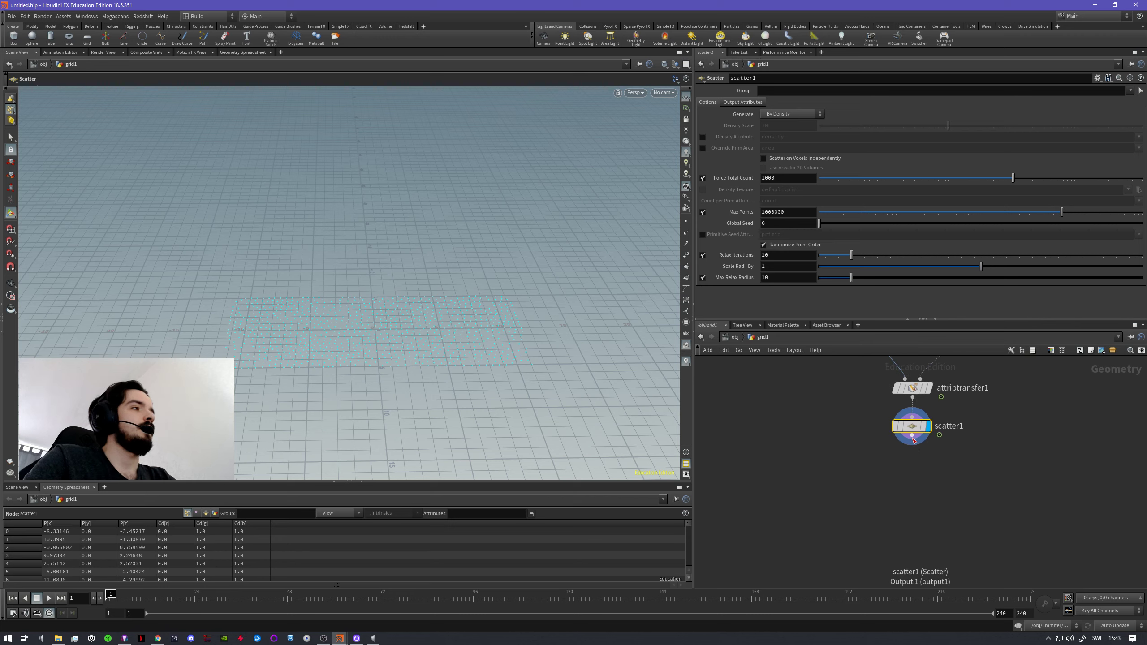
pyautogui.moveTo(912, 436); pyautogui.dragTo(914, 470)
pyautogui.press('Escape')
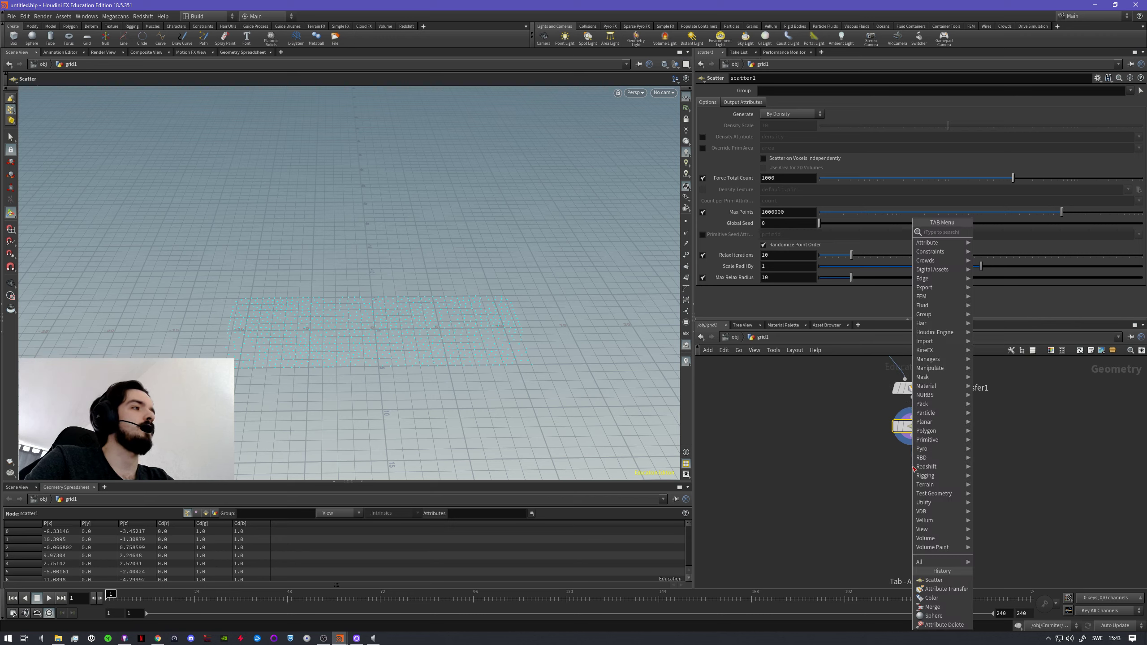
# - Add an Attribute Wrangle node to scatter1's output and display its result
pyautogui.moveTo(915, 470)
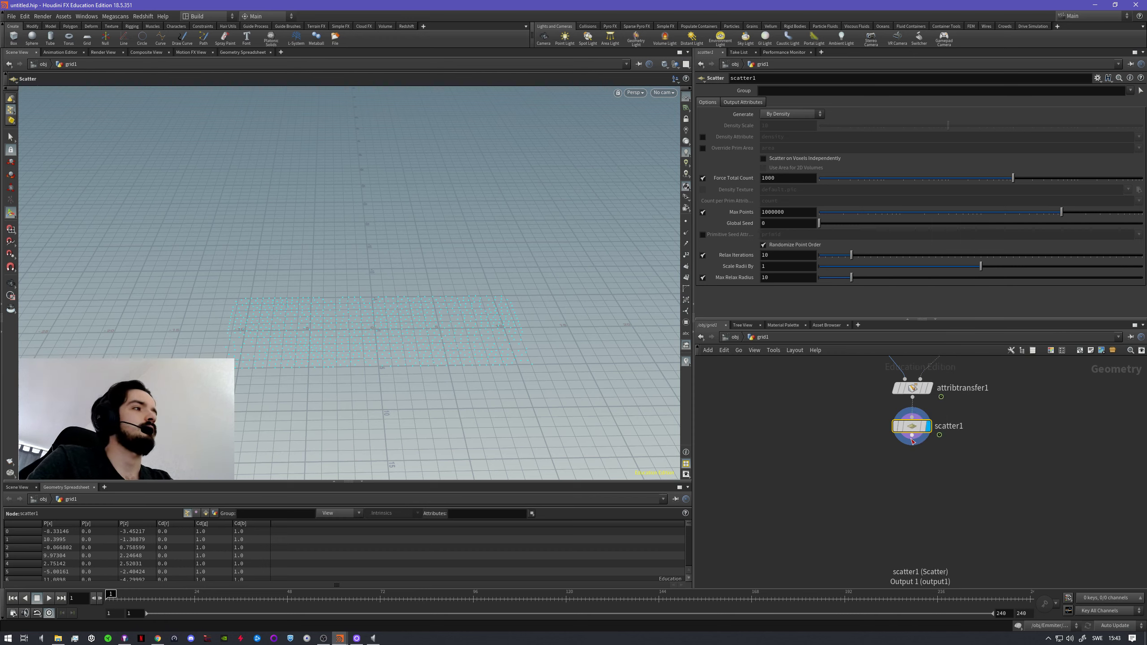
pyautogui.press('Tab')
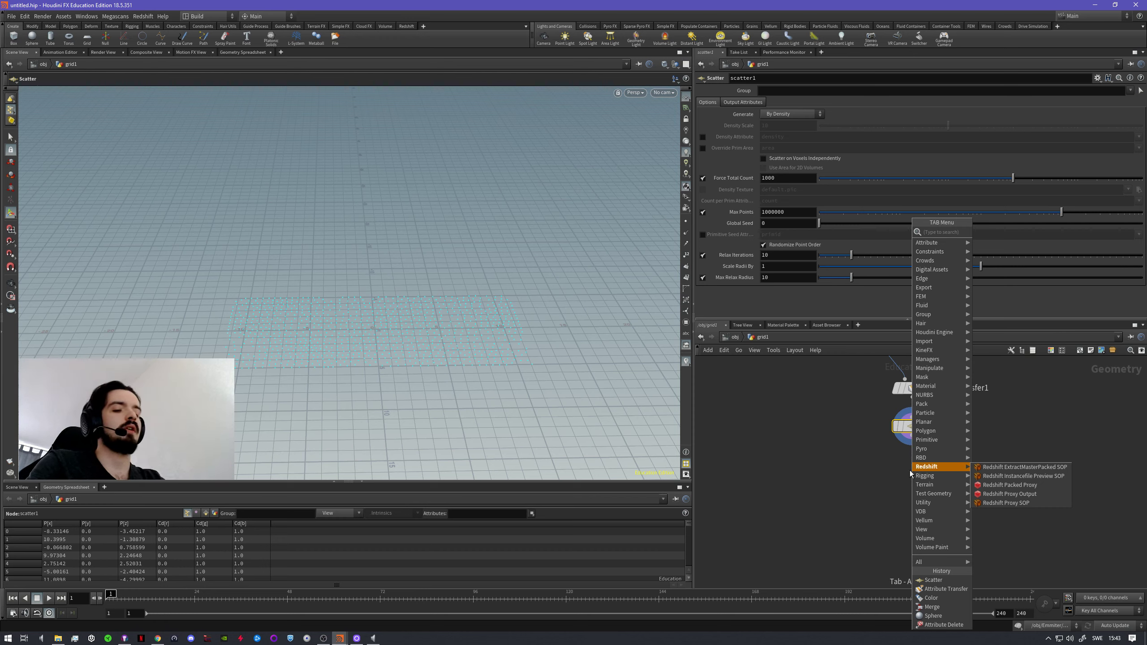
pyautogui.write('pop')
pyautogui.press('Escape')
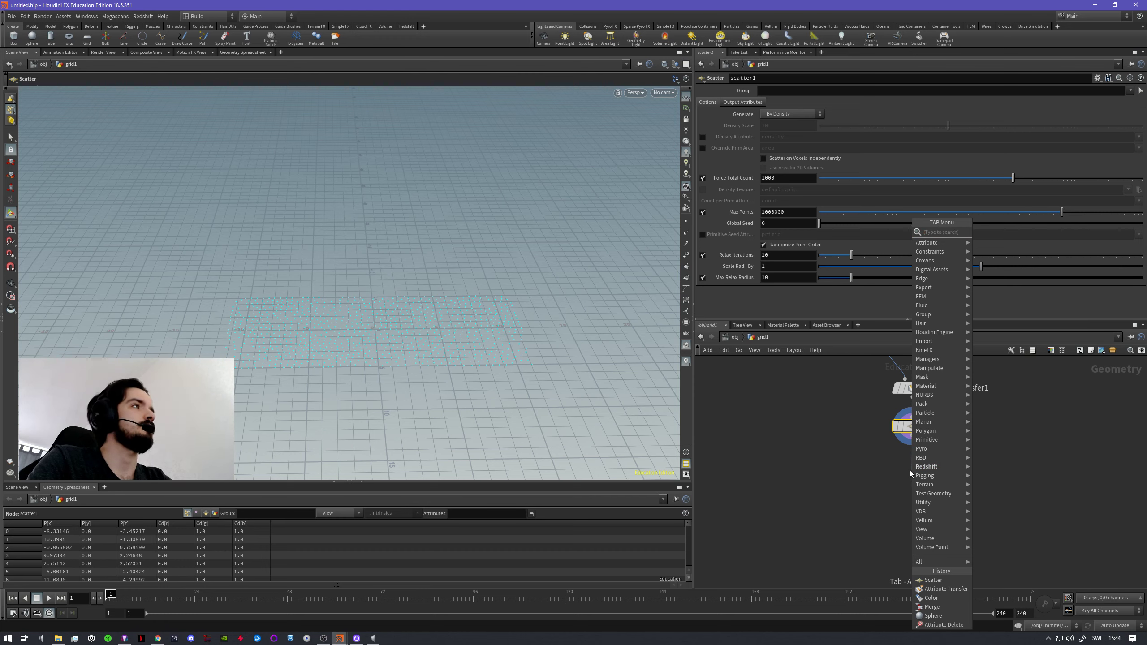
pyautogui.write('attwra')
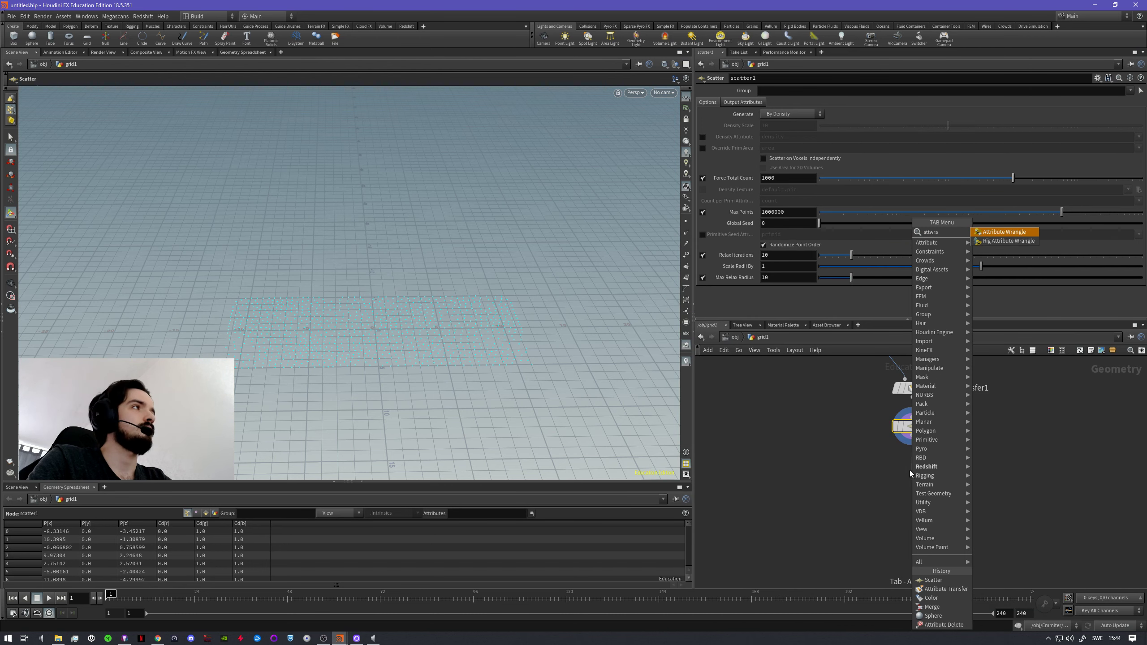
pyautogui.press('Return')
pyautogui.click(910, 470)
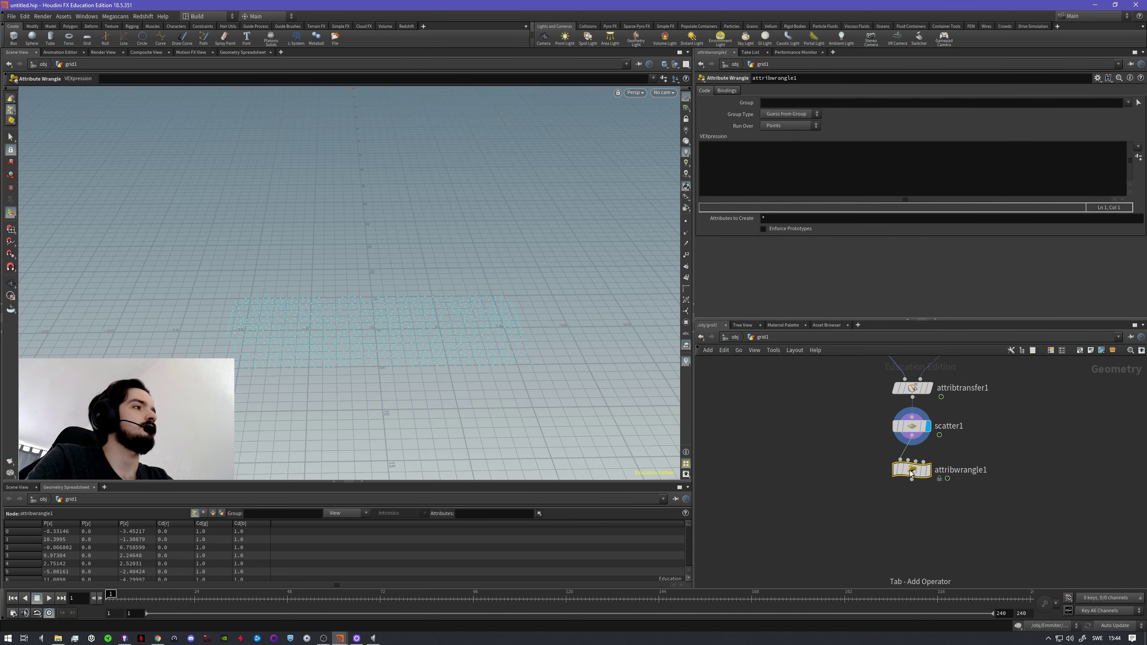
pyautogui.click(929, 474)
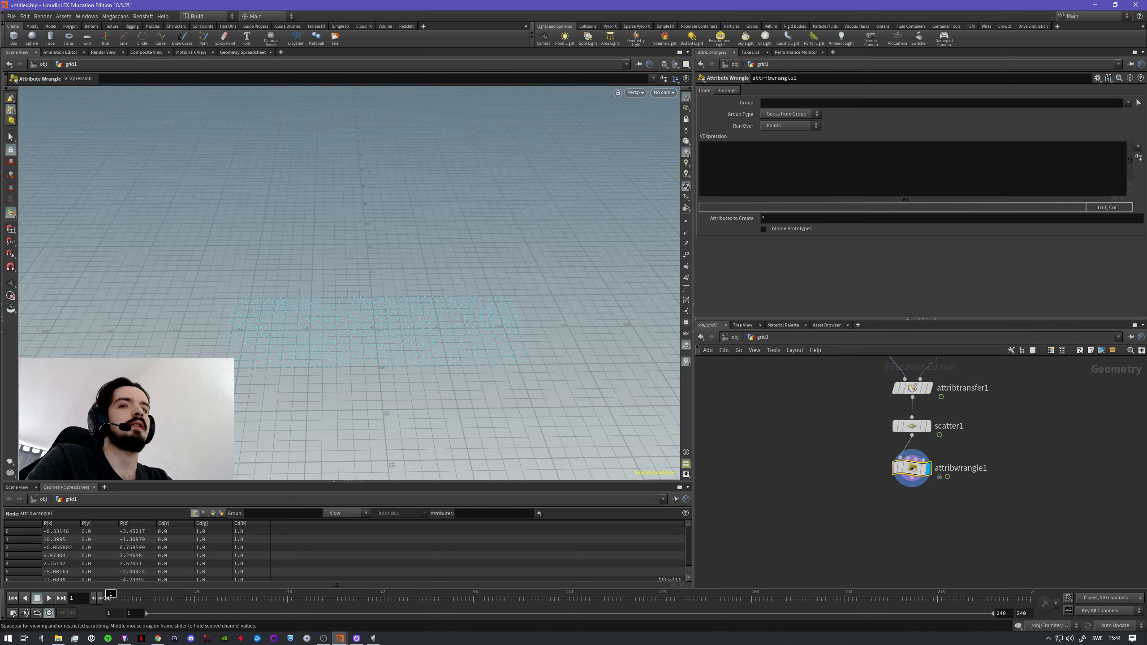
pyautogui.moveTo(165, 592)
pyautogui.mouseDown()
pyautogui.moveTo(271, 594)
pyautogui.moveTo(244, 594)
pyautogui.moveTo(256, 595)
pyautogui.mouseUp()
pyautogui.click(784, 171)
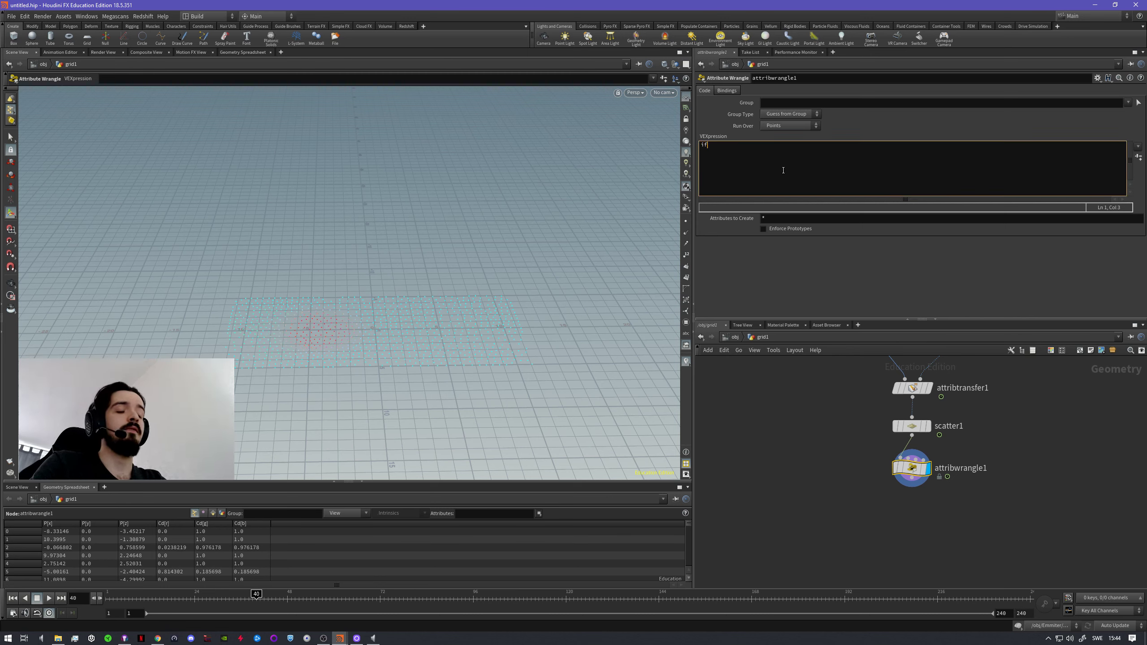
pyautogui.write('if(')
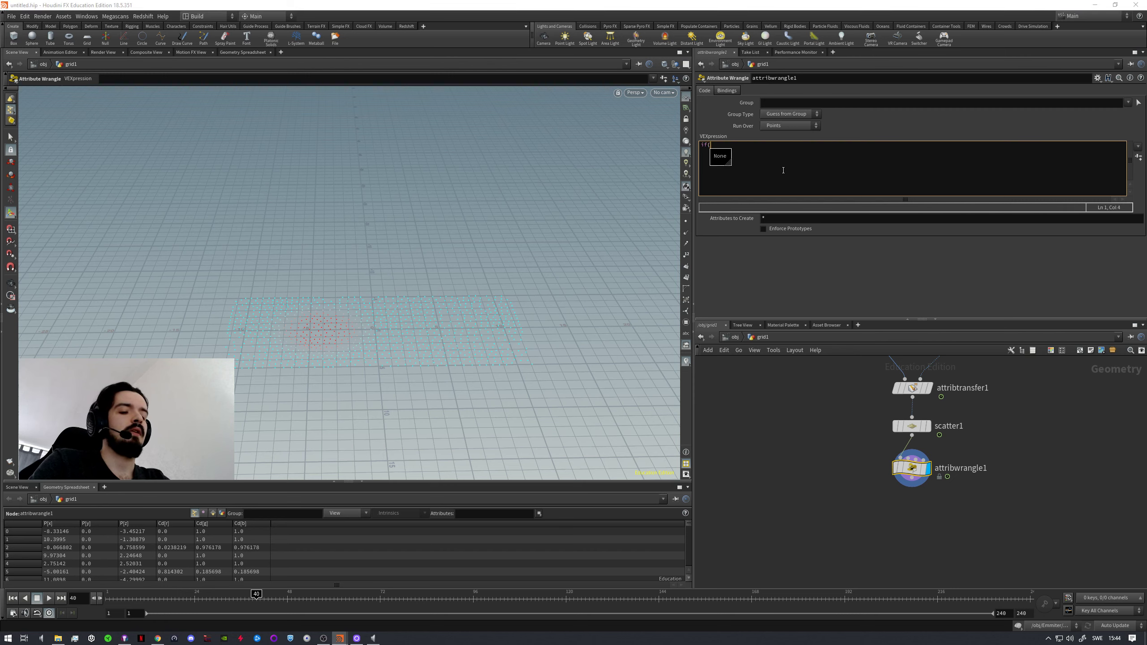
pyautogui.write('@')
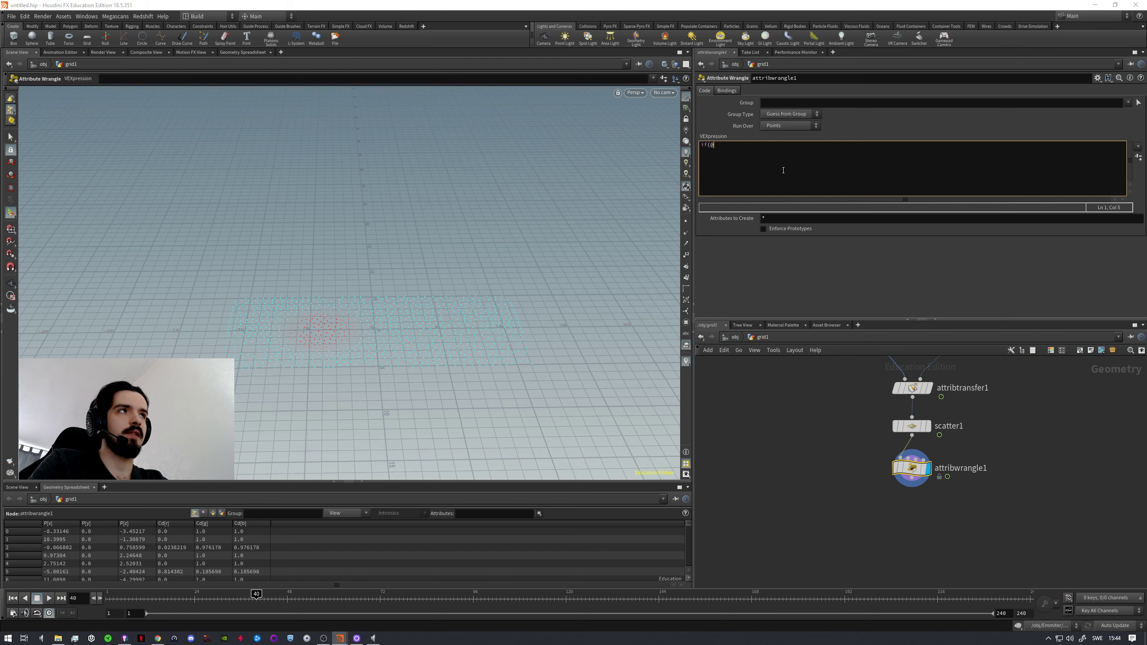
pyautogui.click(716, 150)
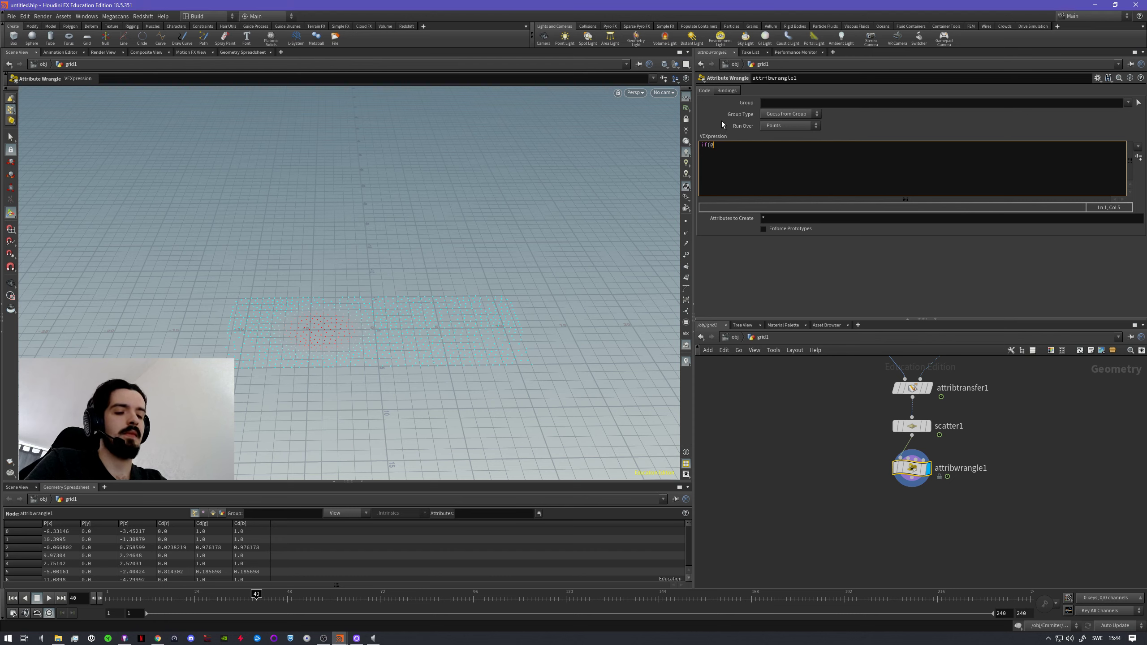
pyautogui.write('Cd')
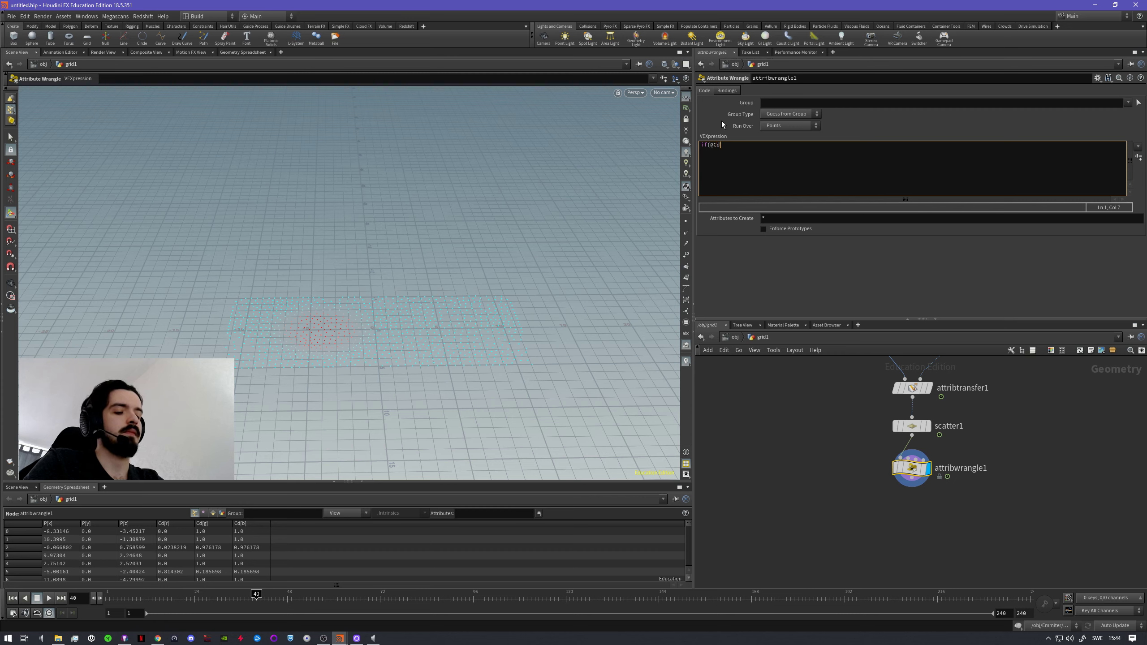
pyautogui.write('.r')
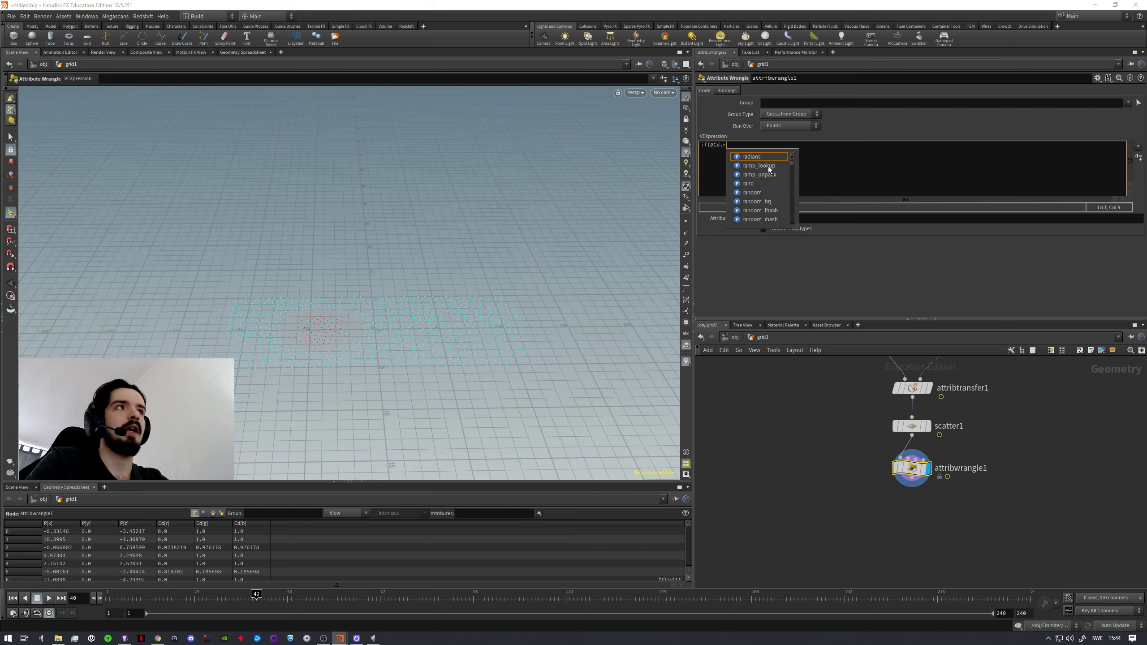
pyautogui.click(728, 145)
pyautogui.press('BackSpace')
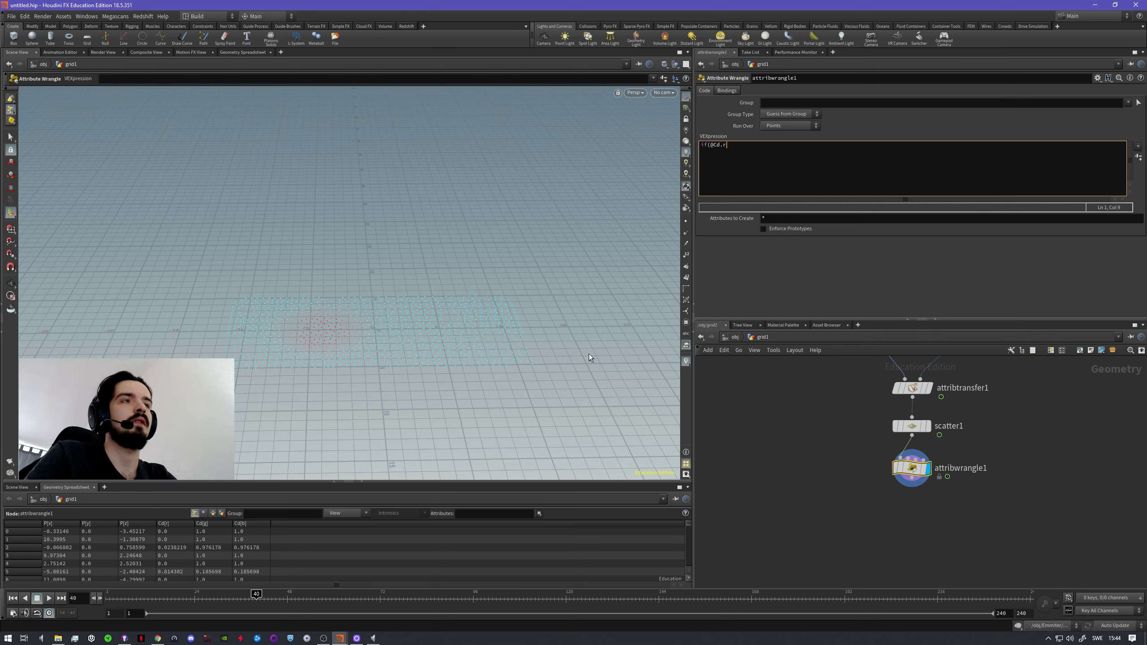
# - Display scatter1 and sort its points in the geometry spreadsheet by Cd[r], Cd[g] and Cd[b] to examine their color values
pyautogui.click(181, 525)
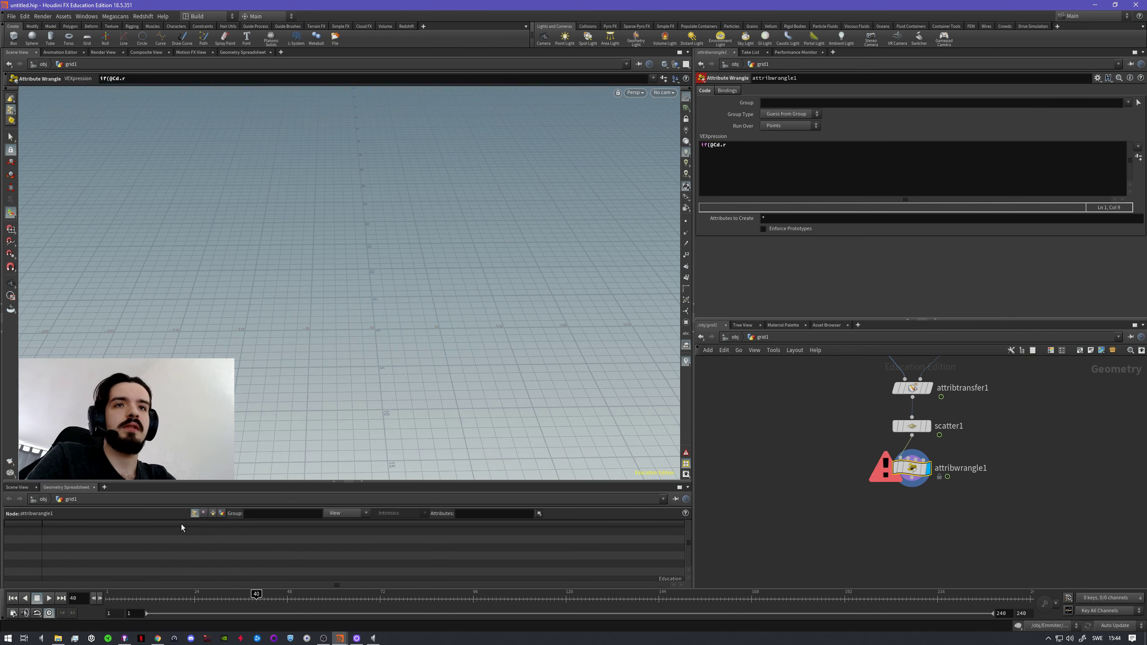
pyautogui.click(929, 426)
pyautogui.click(913, 426)
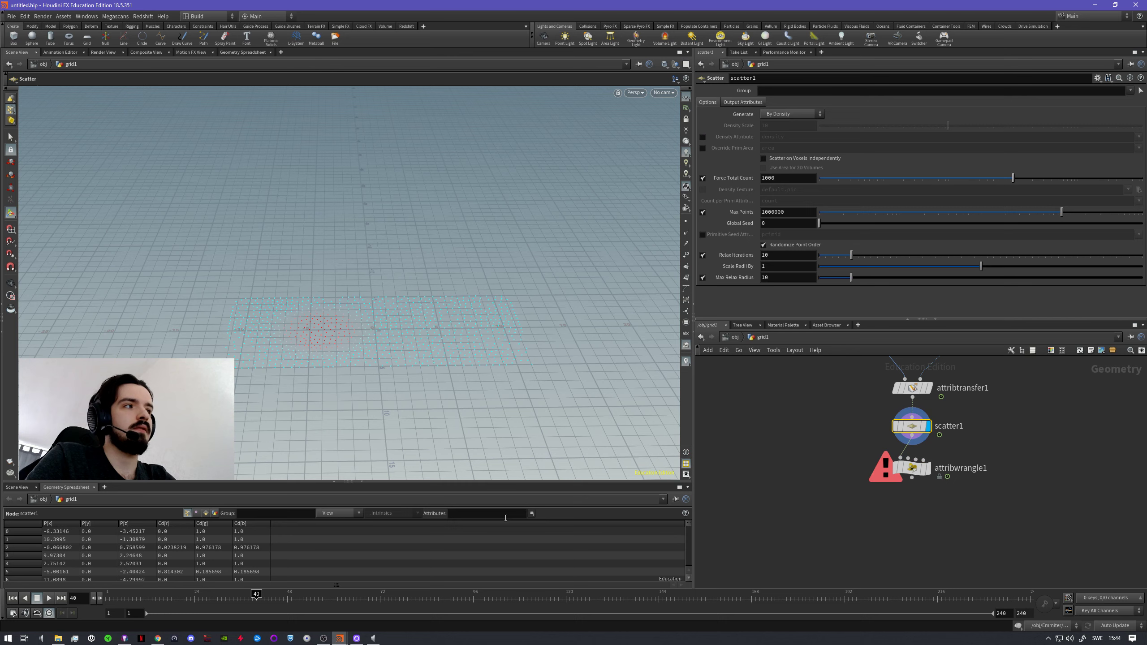
pyautogui.click(163, 524)
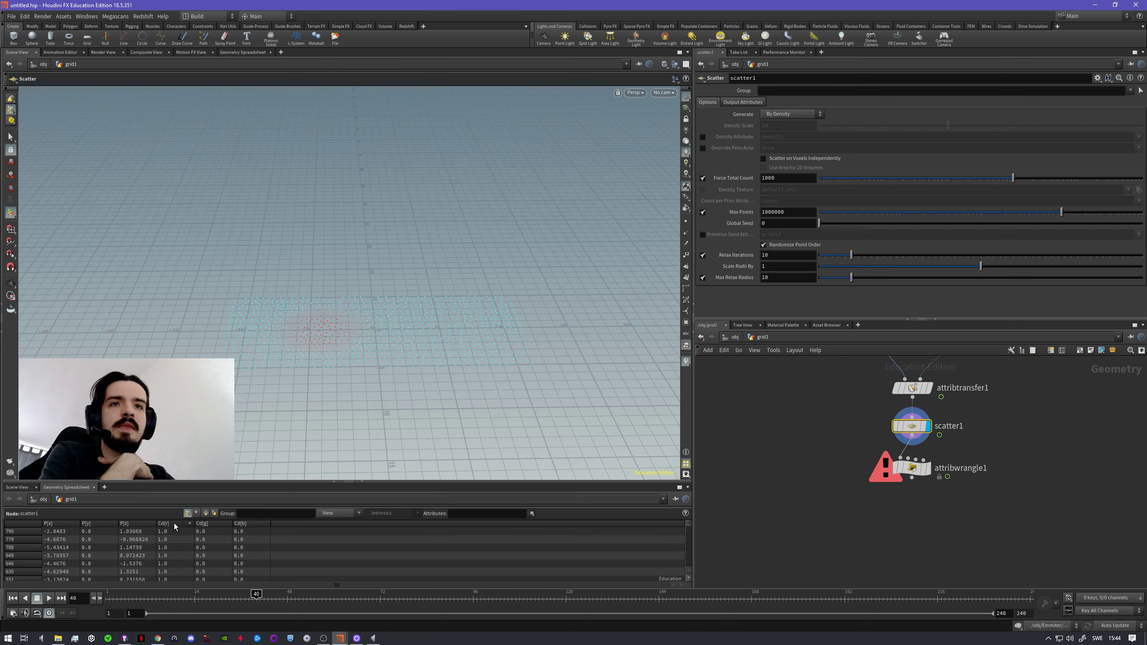
pyautogui.click(224, 526)
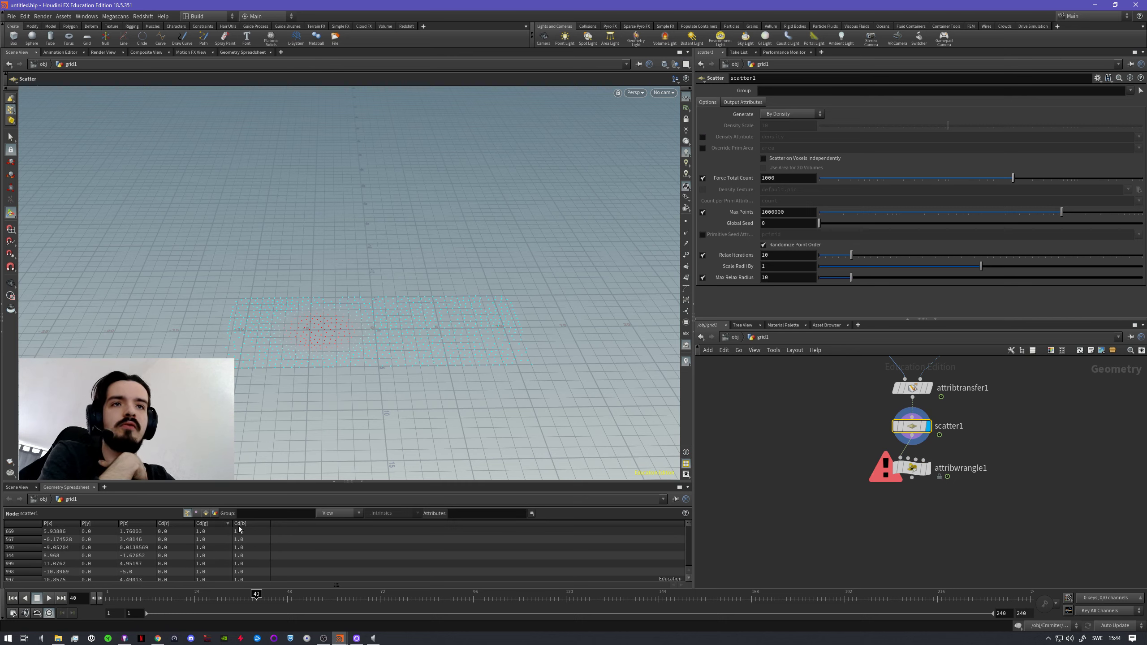
pyautogui.click(249, 525)
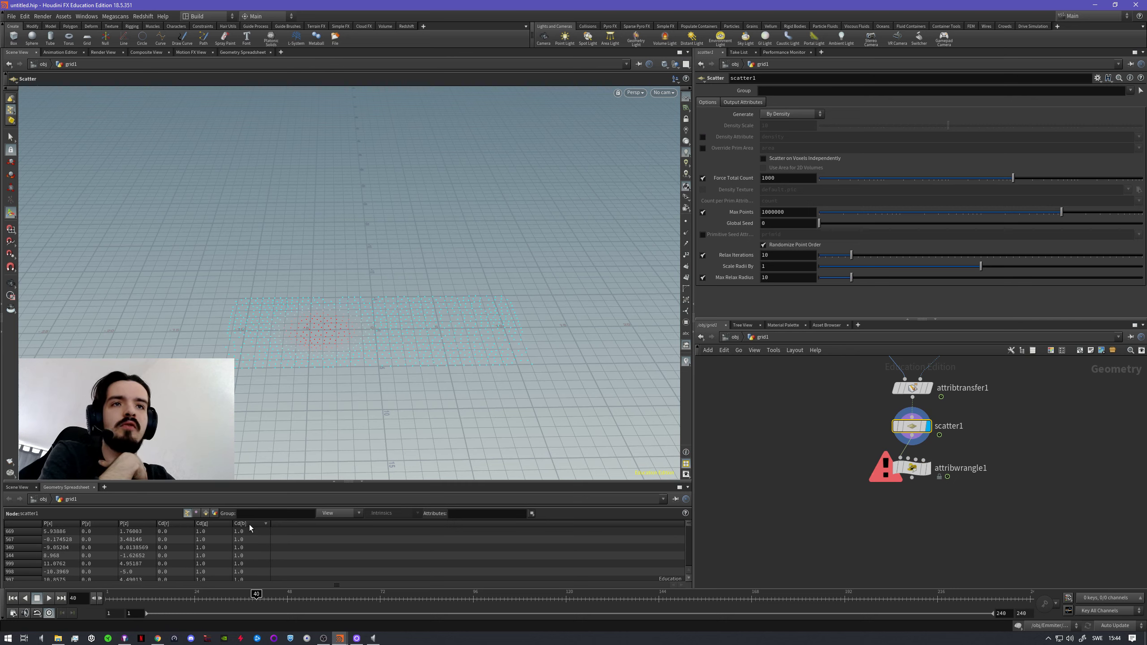
pyautogui.click(181, 526)
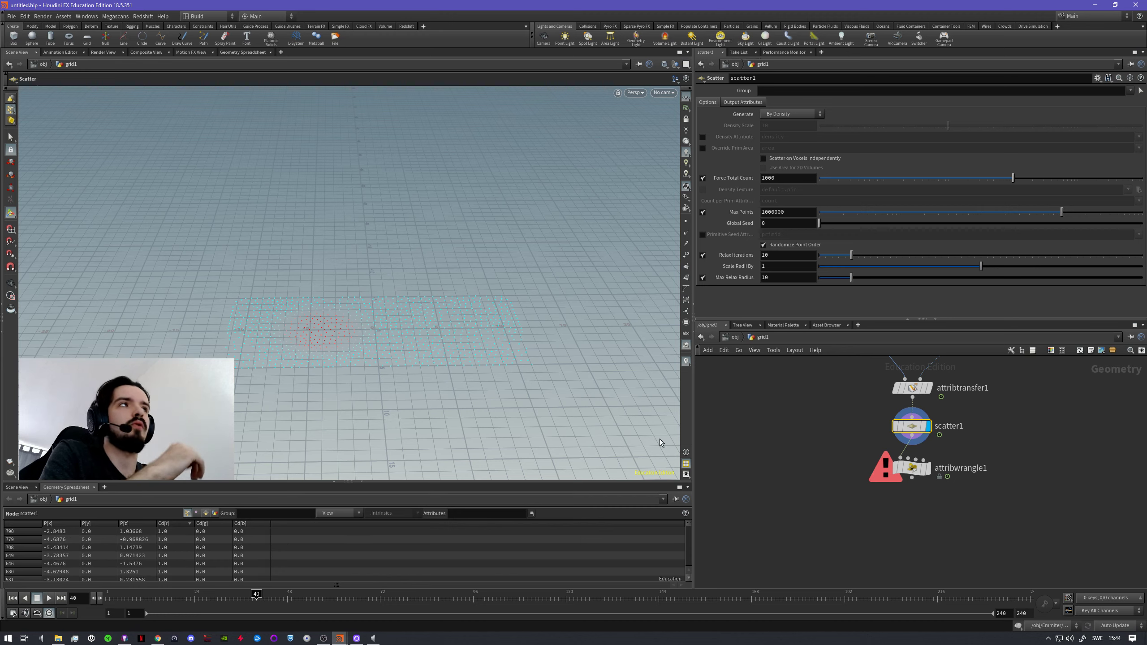
pyautogui.click(914, 468)
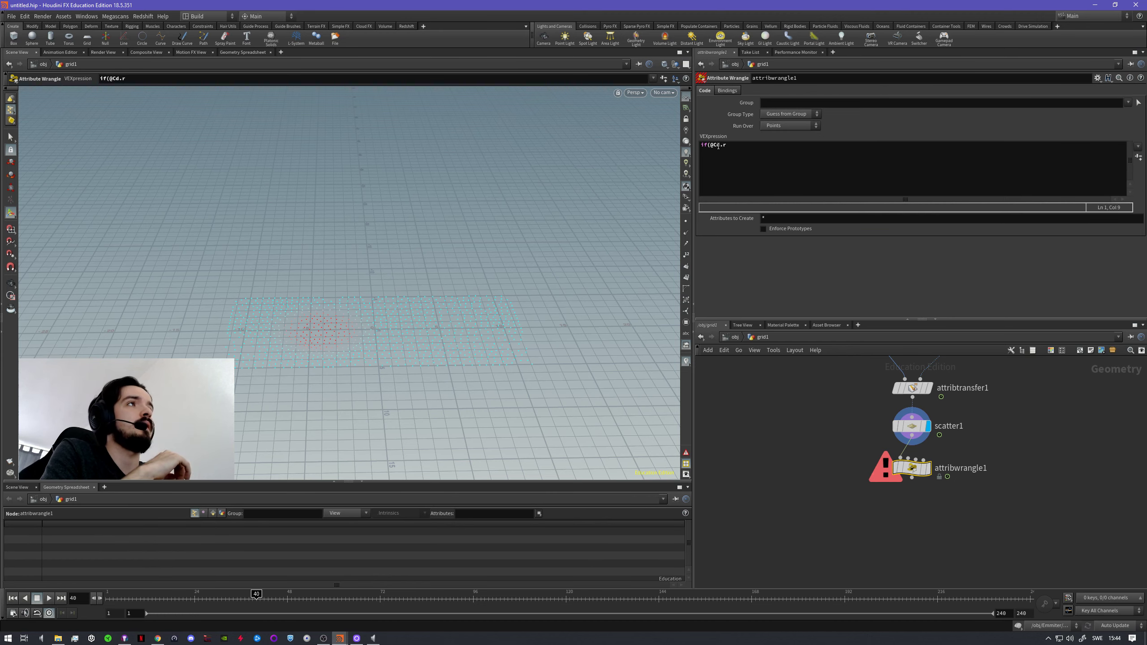
pyautogui.click(745, 146)
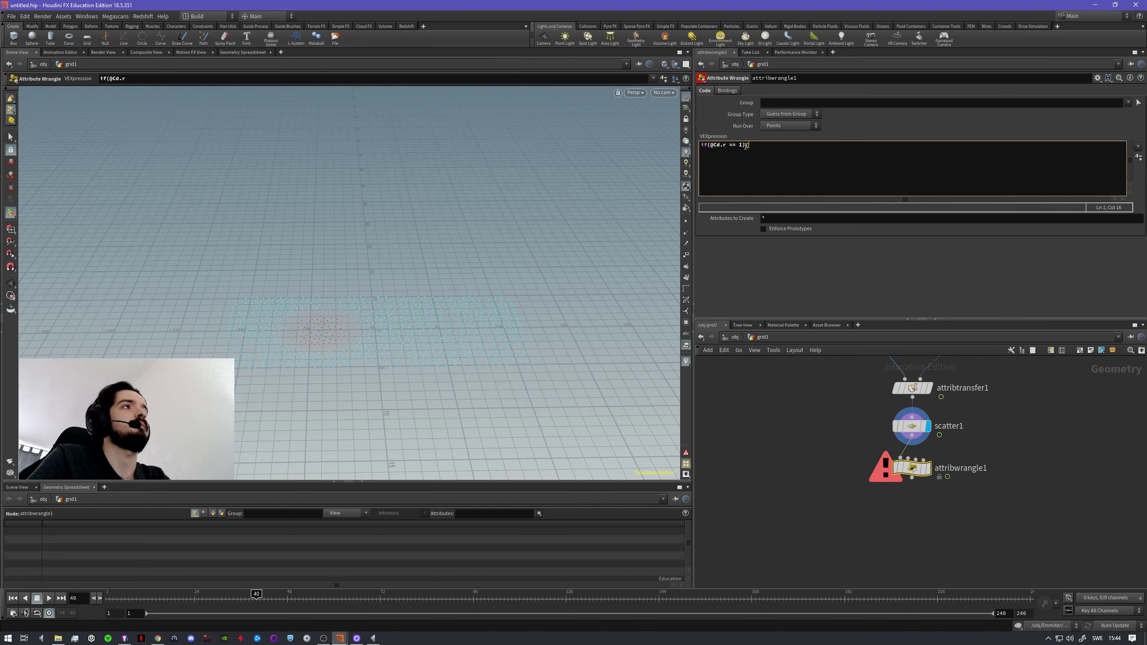
pyautogui.press('Return')
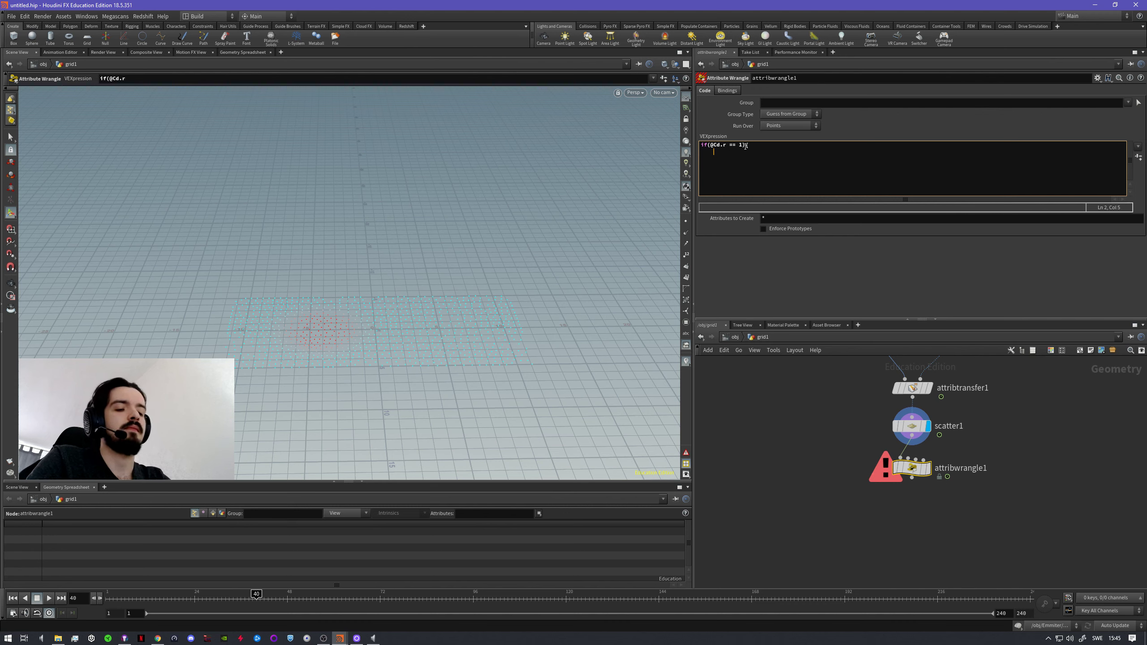
pyautogui.write('i')
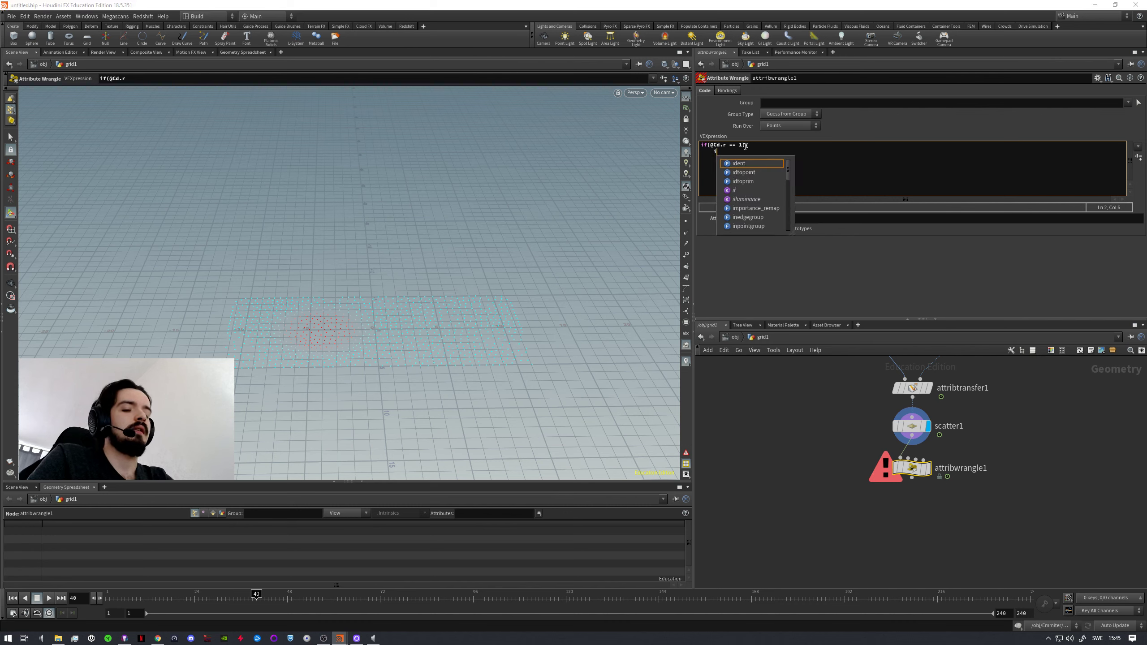
pyautogui.write('@group_active=1;')
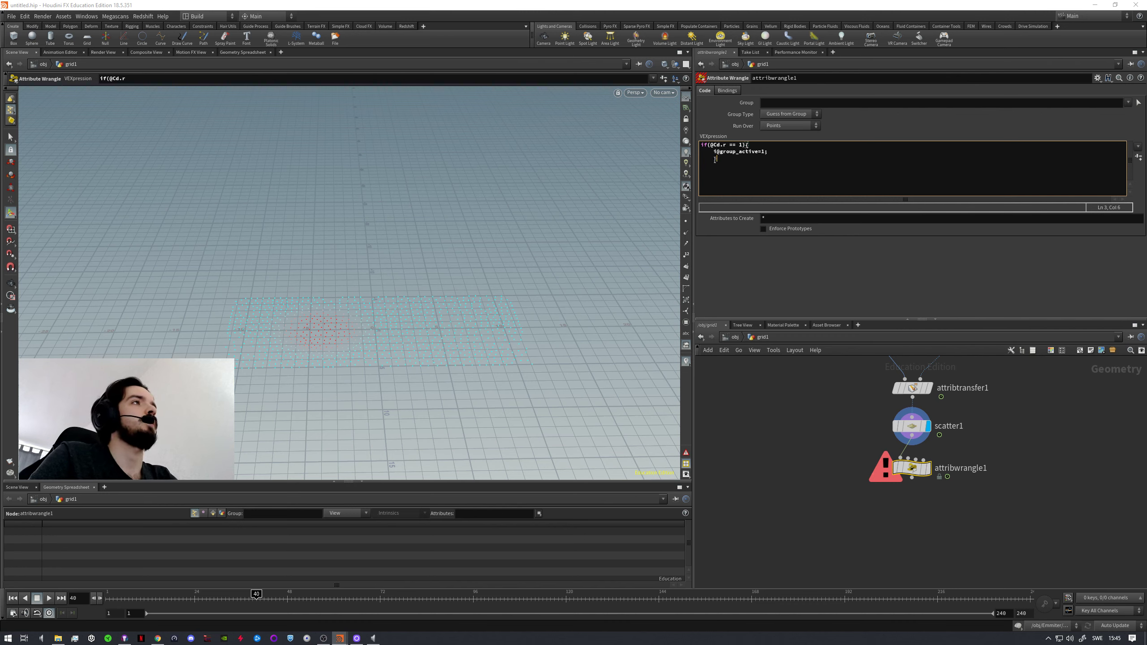
pyautogui.moveTo(715, 159); pyautogui.dragTo(704, 160)
pyautogui.press('BackSpace')
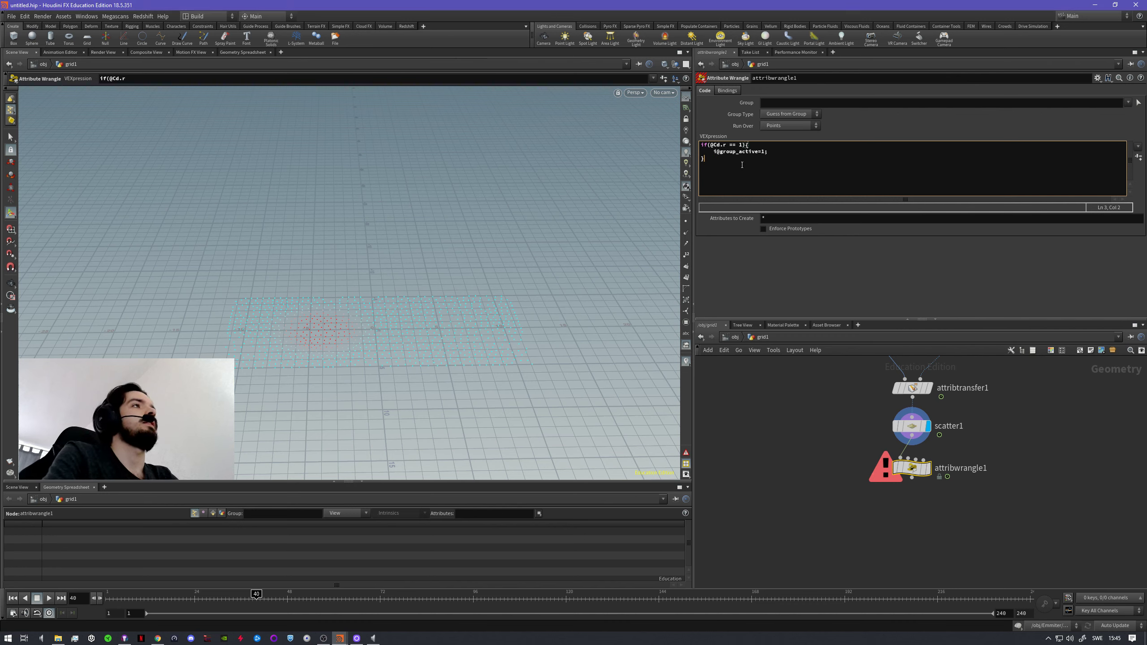
pyautogui.click(701, 145)
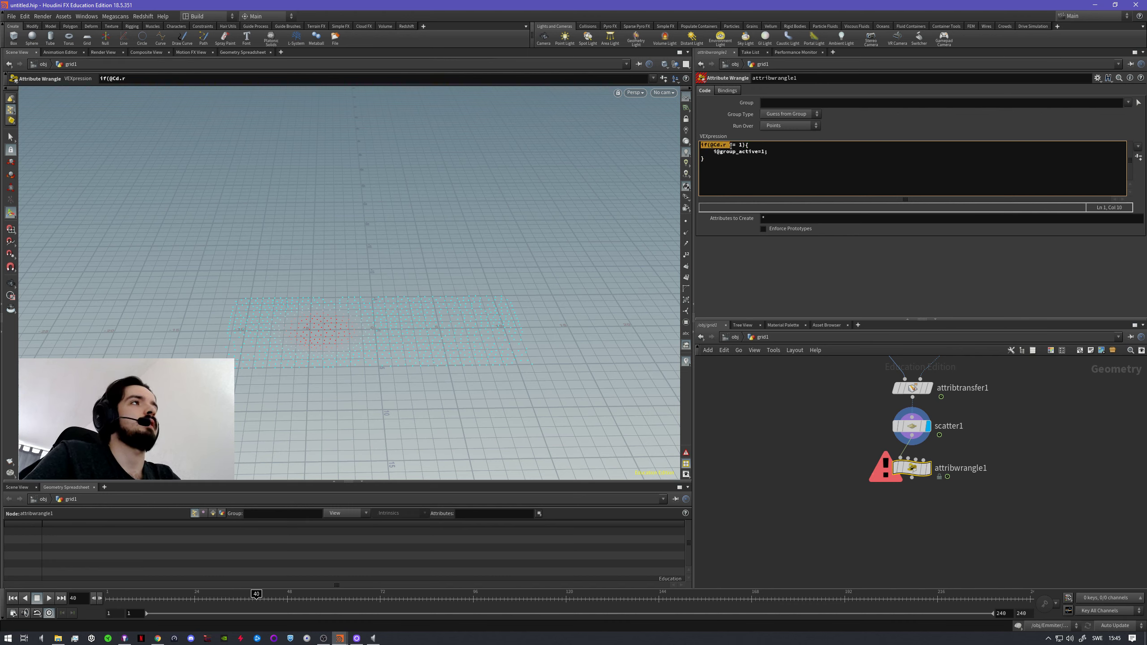
pyautogui.moveTo(731, 146); pyautogui.dragTo(742, 146)
pyautogui.click(784, 153)
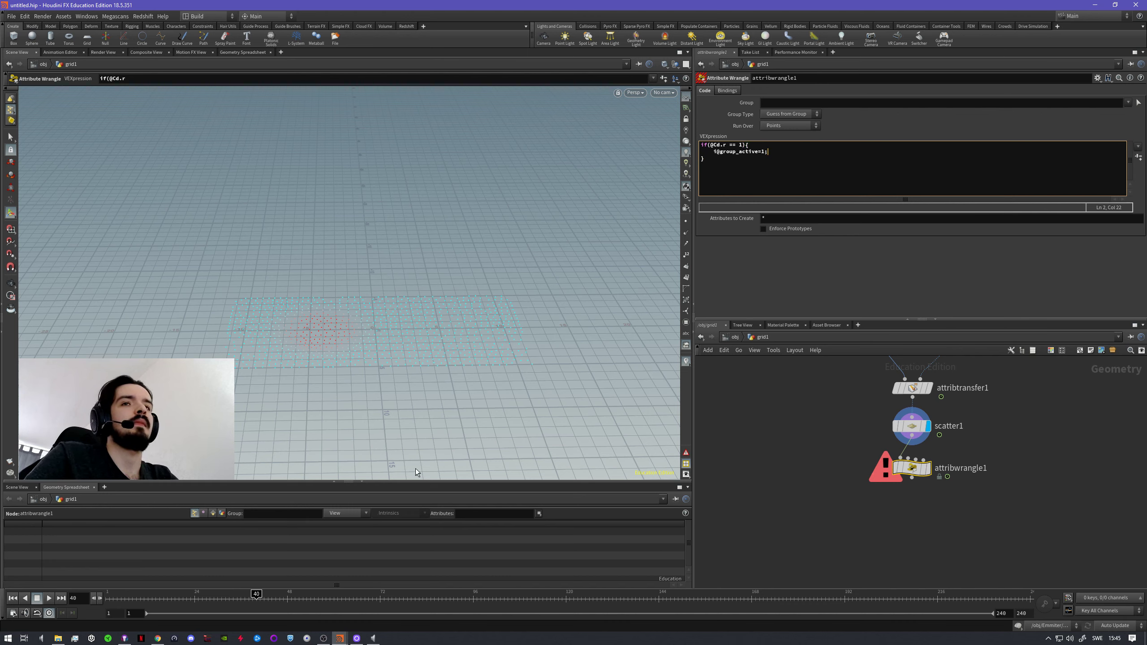
# - Display attribwrangle1's result in the viewport and geometry spreadsheet, and review its i@group_active=1; line
pyautogui.click(911, 468)
pyautogui.click(182, 523)
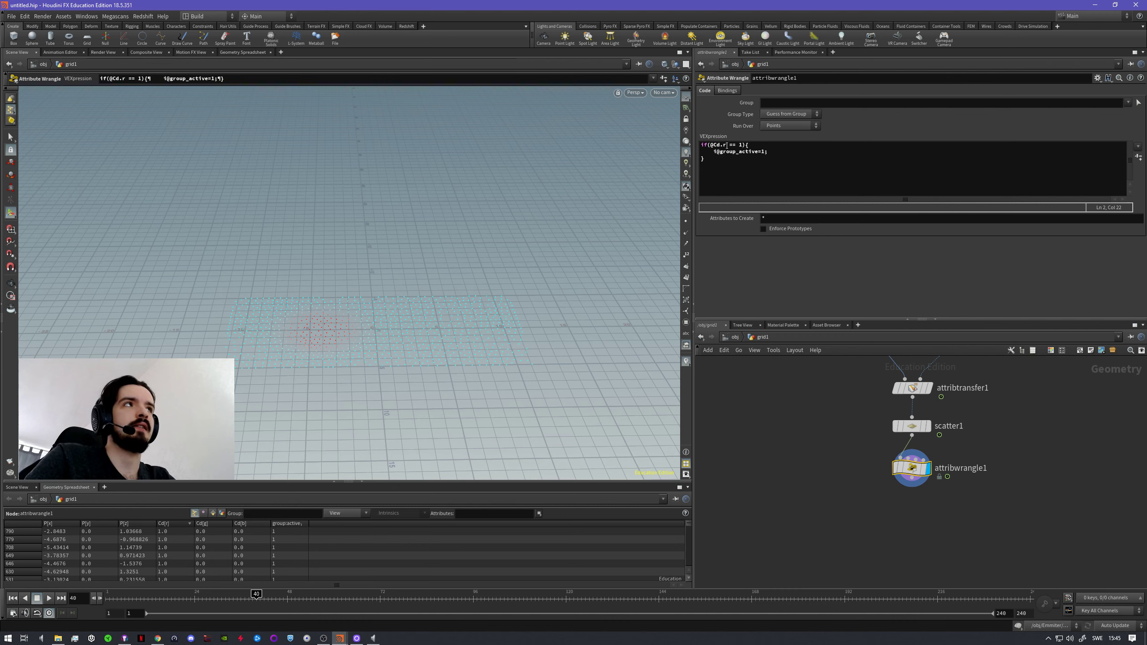
pyautogui.moveTo(714, 152); pyautogui.dragTo(735, 153)
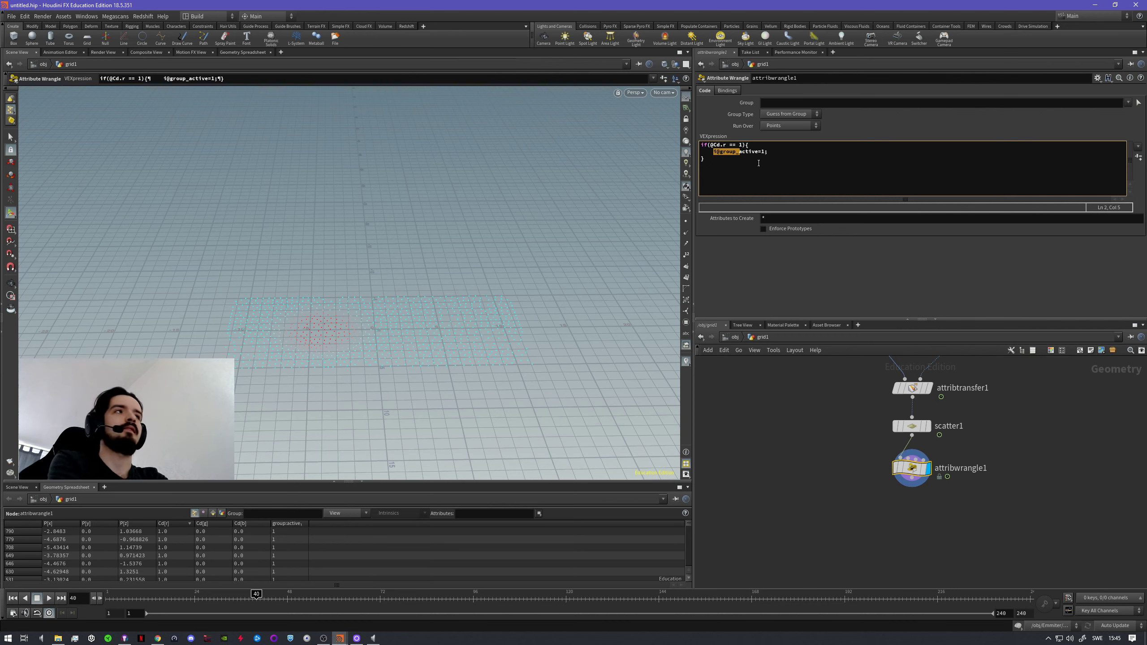
pyautogui.click(745, 151)
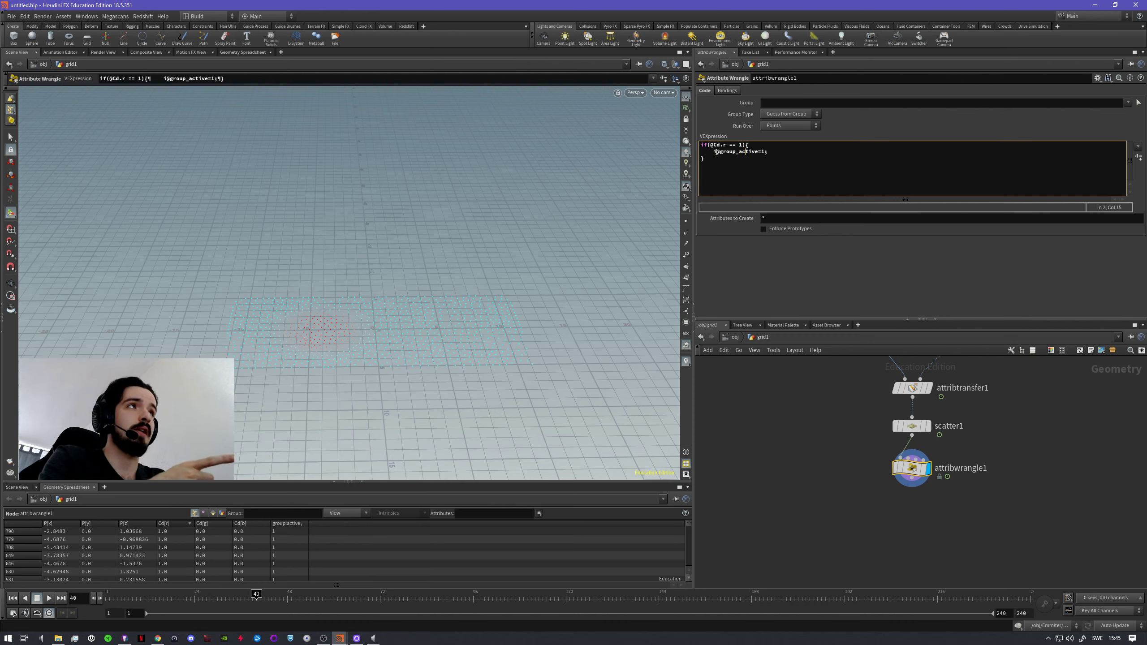
pyautogui.moveTo(714, 145); pyautogui.dragTo(758, 152)
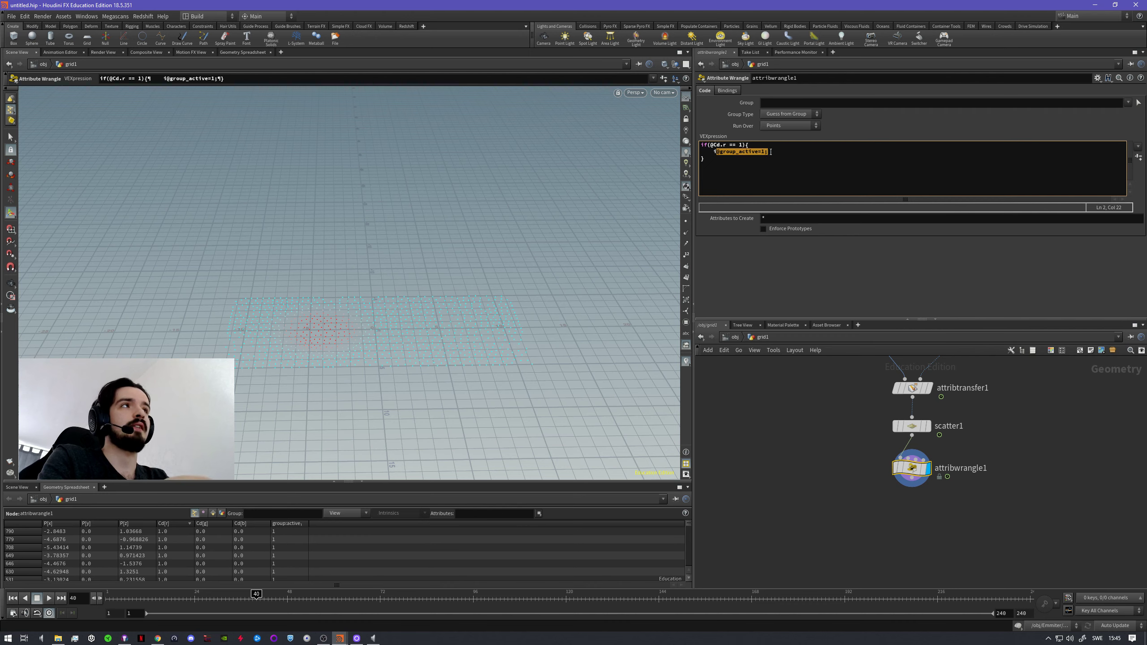
pyautogui.click(771, 154)
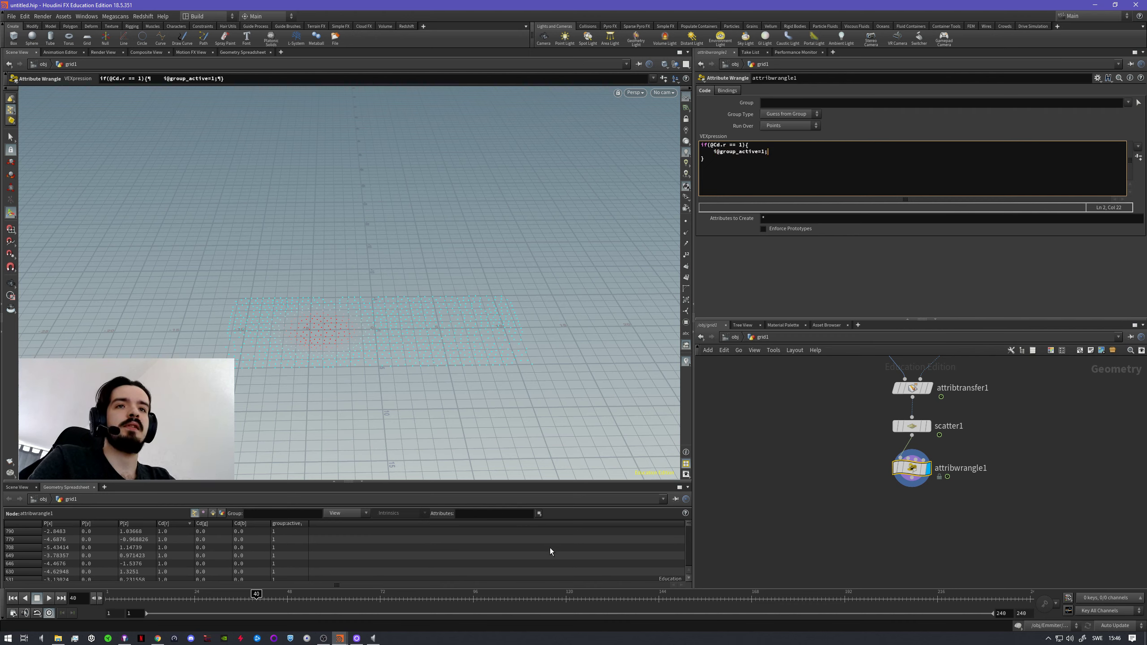
# - Enlarge the geometry spreadsheet to compare the points' Cd[r] values with their group:active values, then restore the viewport
pyautogui.click(334, 482)
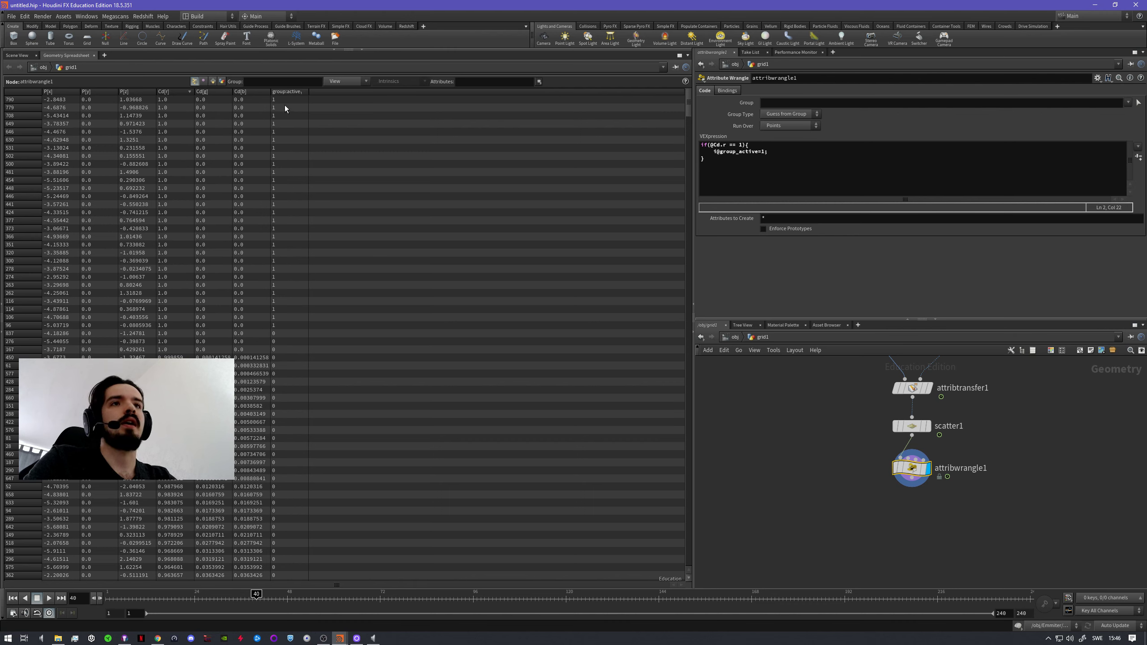
pyautogui.click(174, 326)
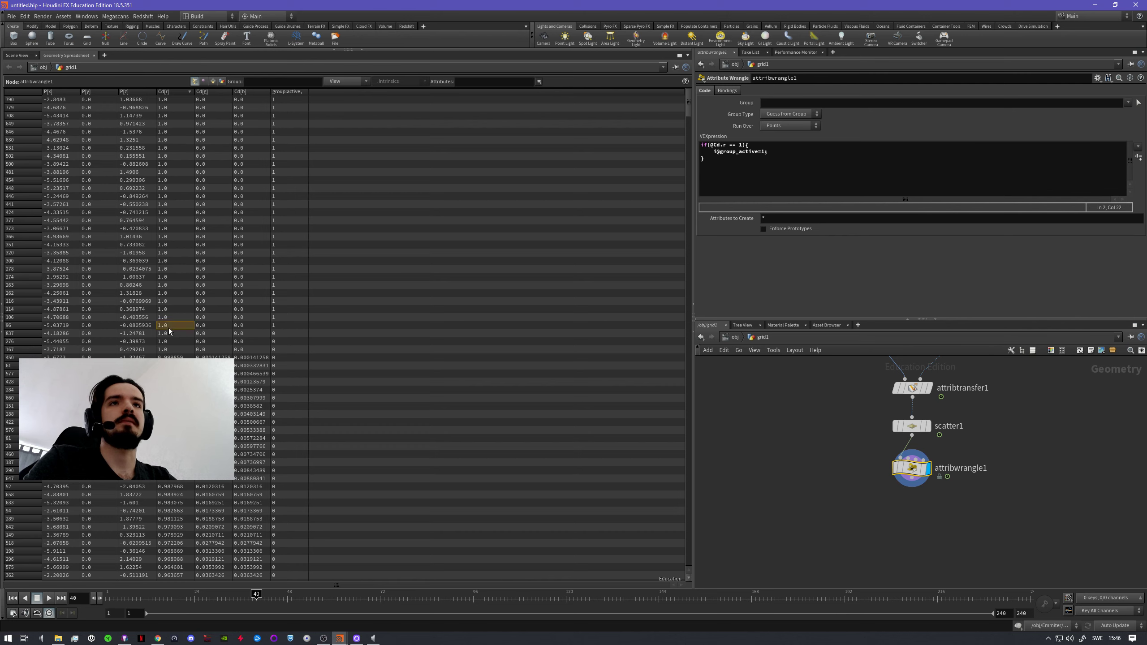
pyautogui.click(285, 325)
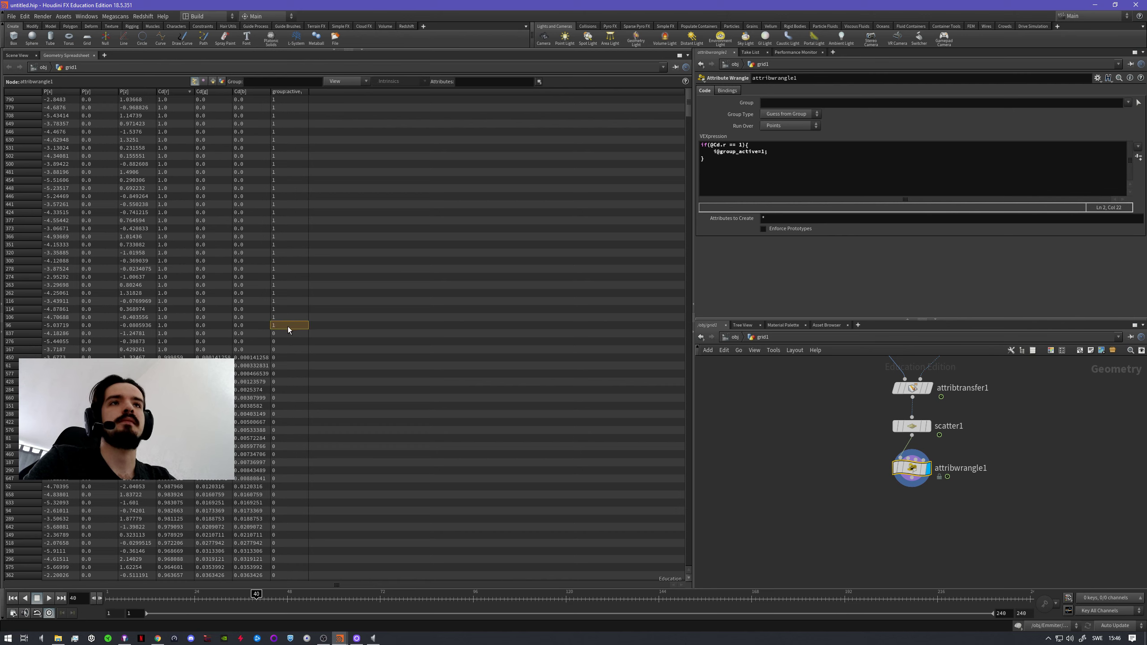
pyautogui.click(281, 348)
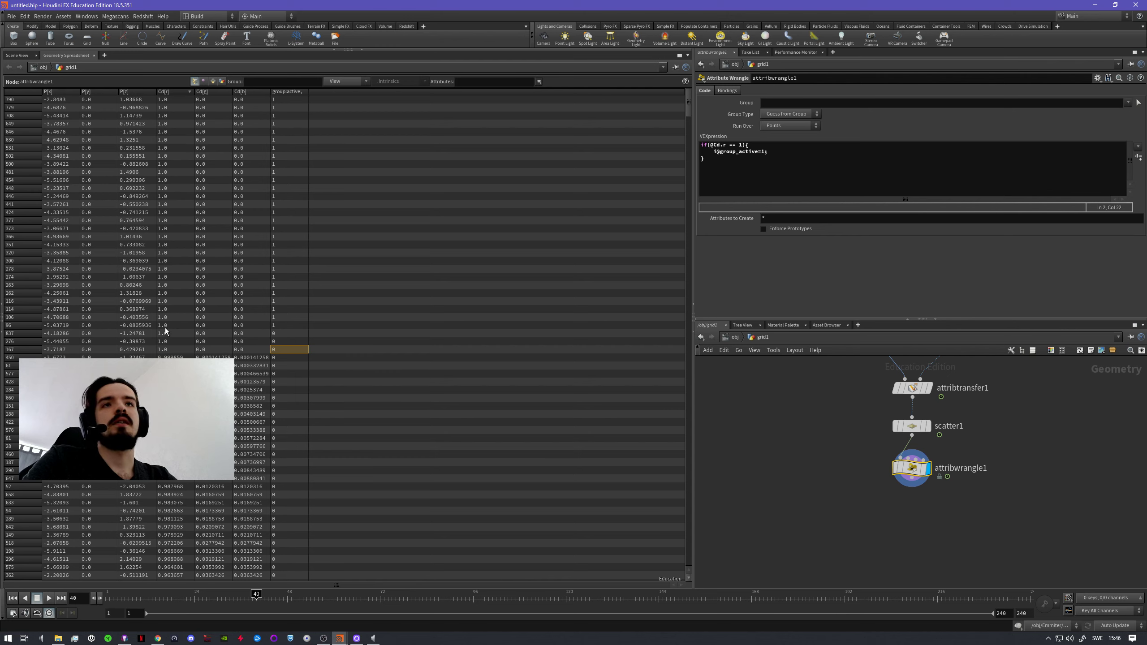
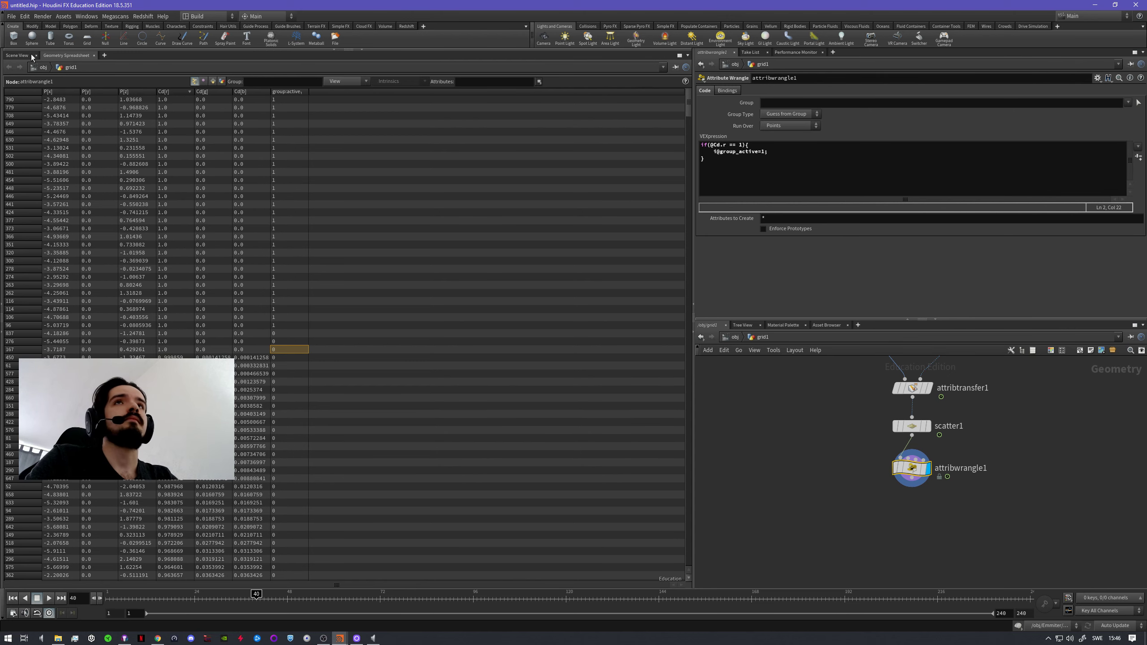
pyautogui.click(363, 50)
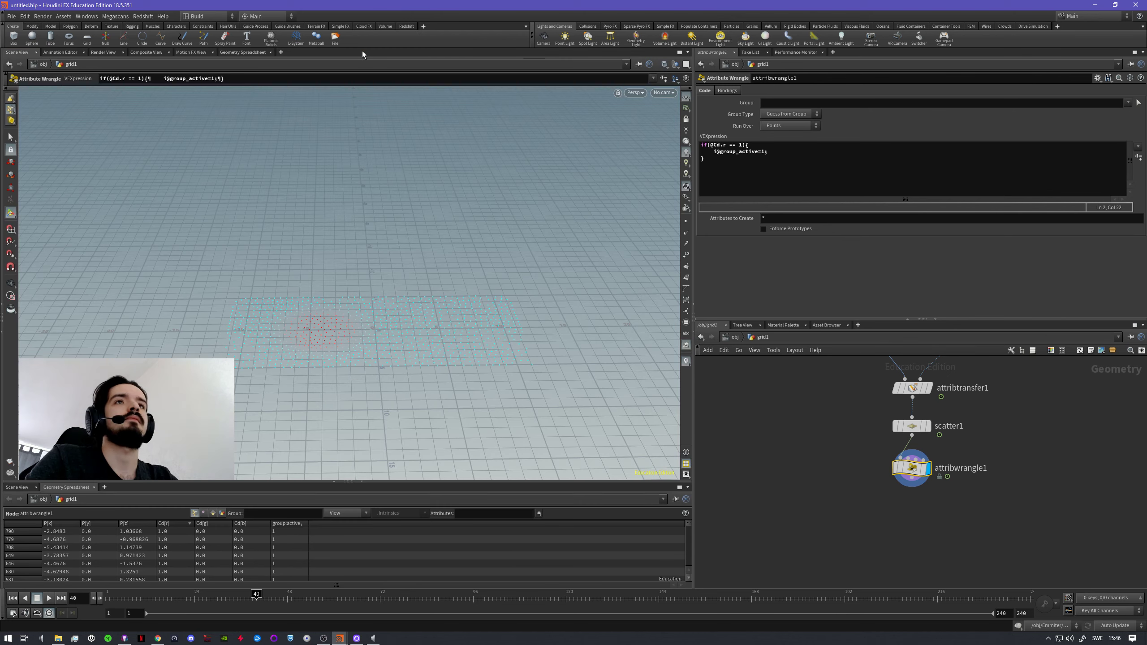
# - Add a Blast node to attribwrangle1's output, place it just below and display its result
pyautogui.moveTo(885, 516); pyautogui.dragTo(834, 463, button='middle')
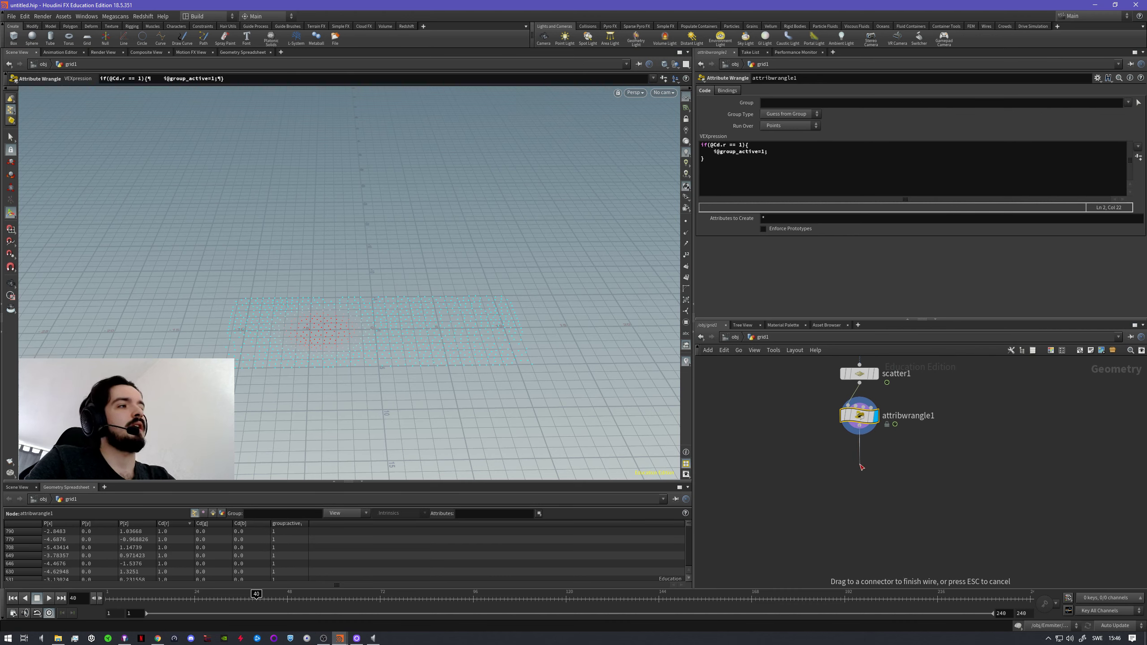
pyautogui.press('Tab')
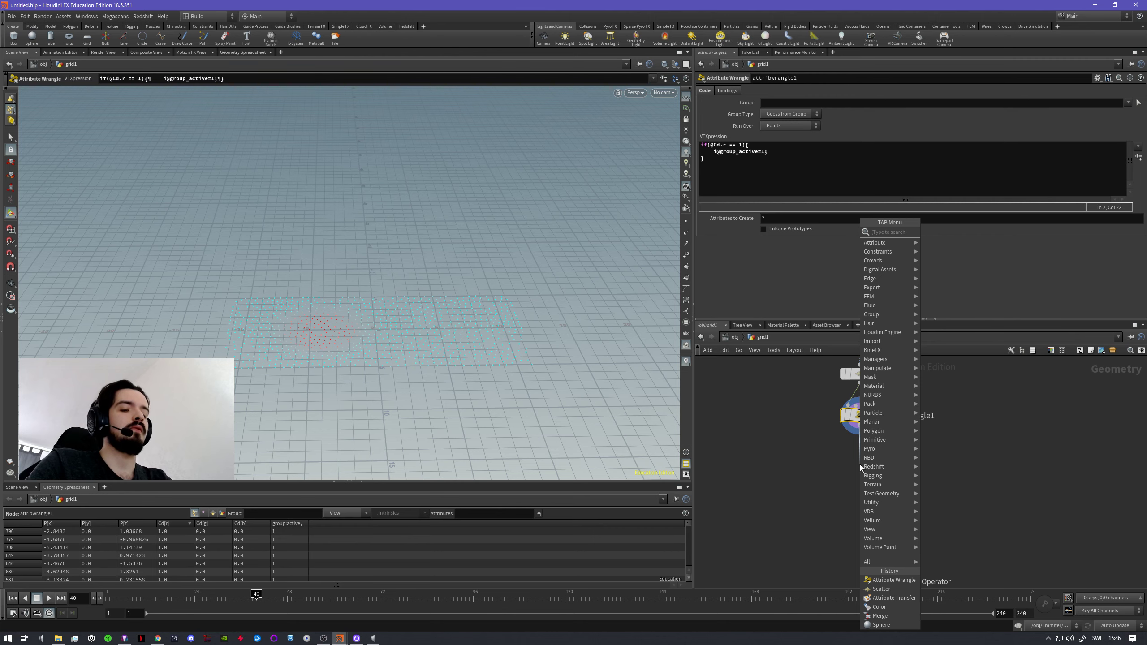
pyautogui.press('Escape')
pyautogui.click(860, 465)
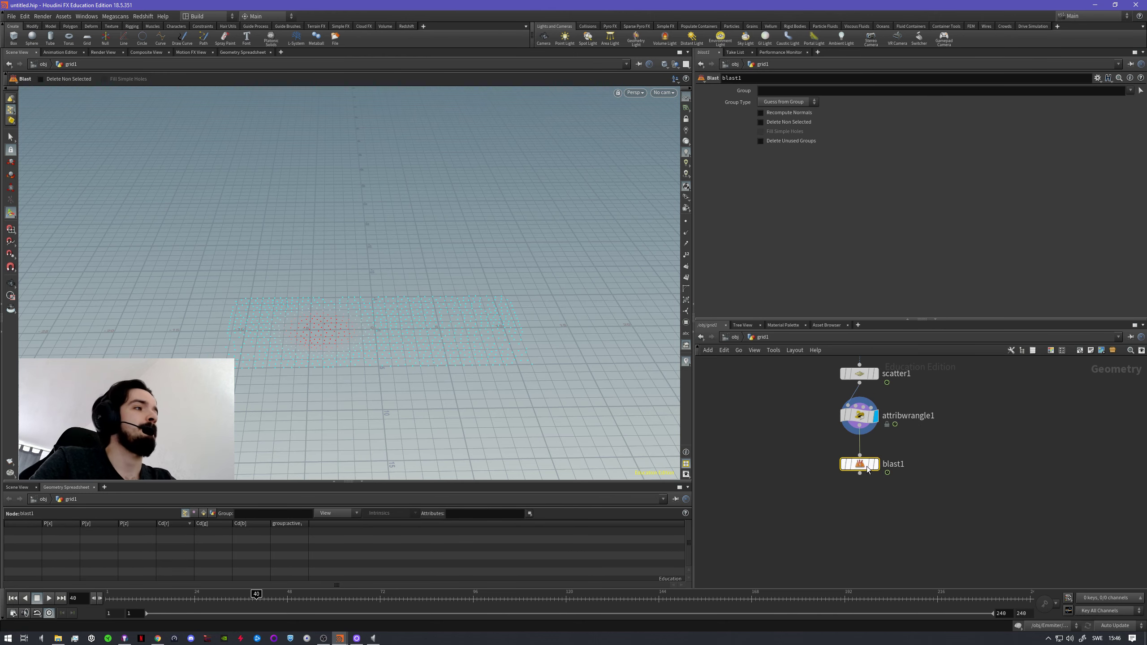
pyautogui.click(876, 465)
pyautogui.moveTo(861, 468); pyautogui.dragTo(862, 458)
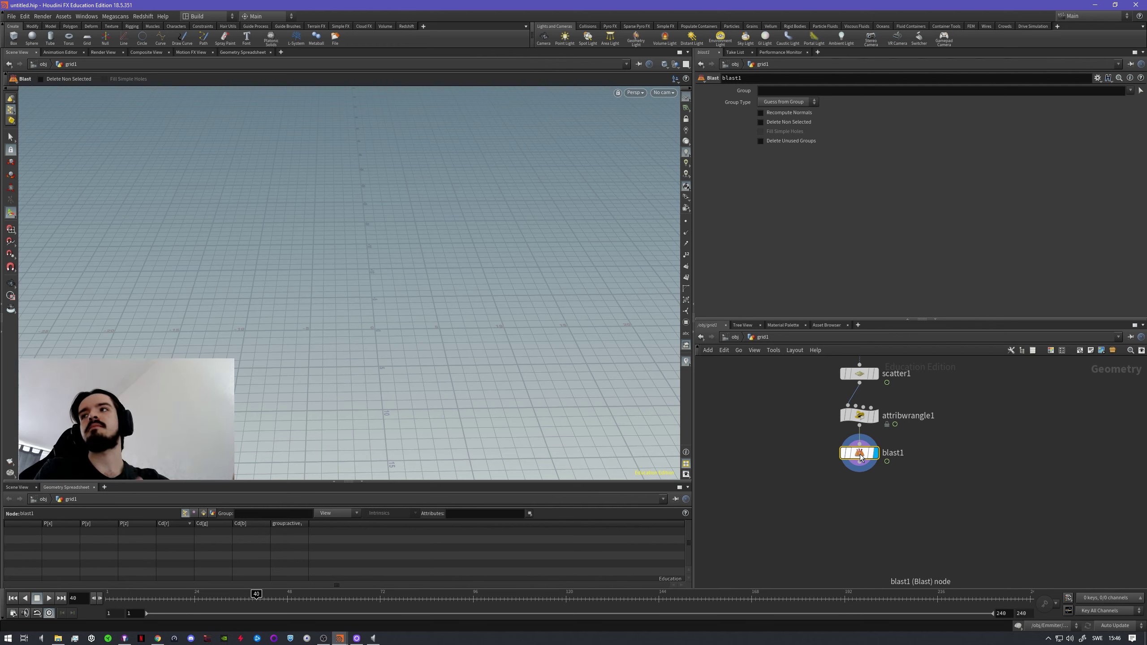
# - Try Delete Non Selected on blast1, leave it off, and set its Group to active
pyautogui.click(779, 122)
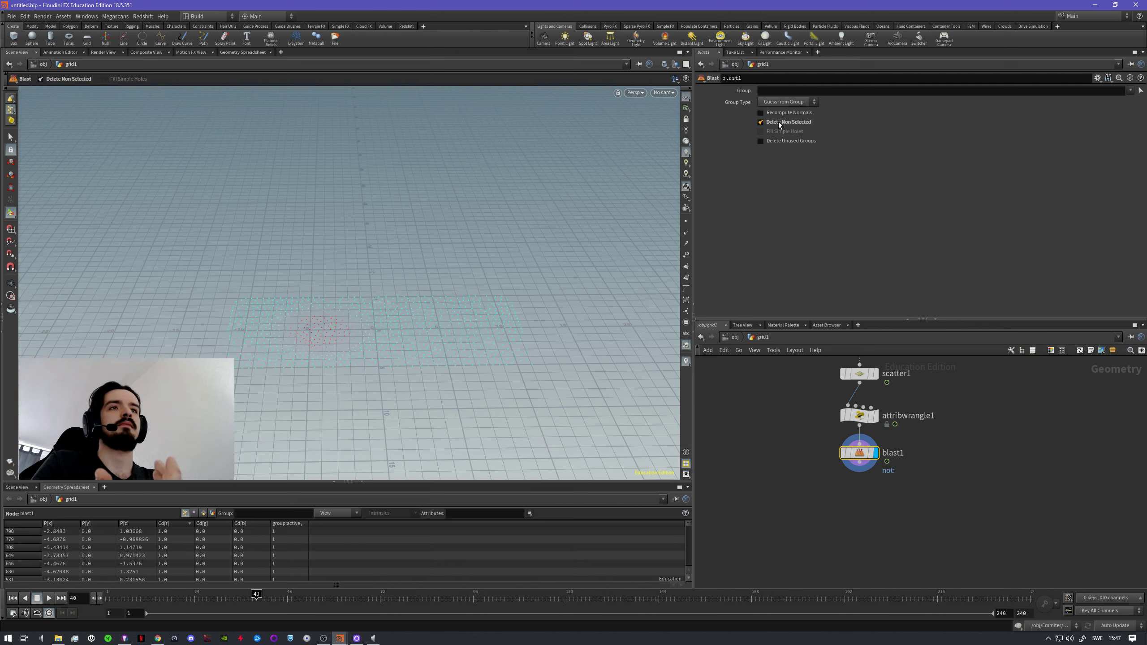
pyautogui.click(779, 123)
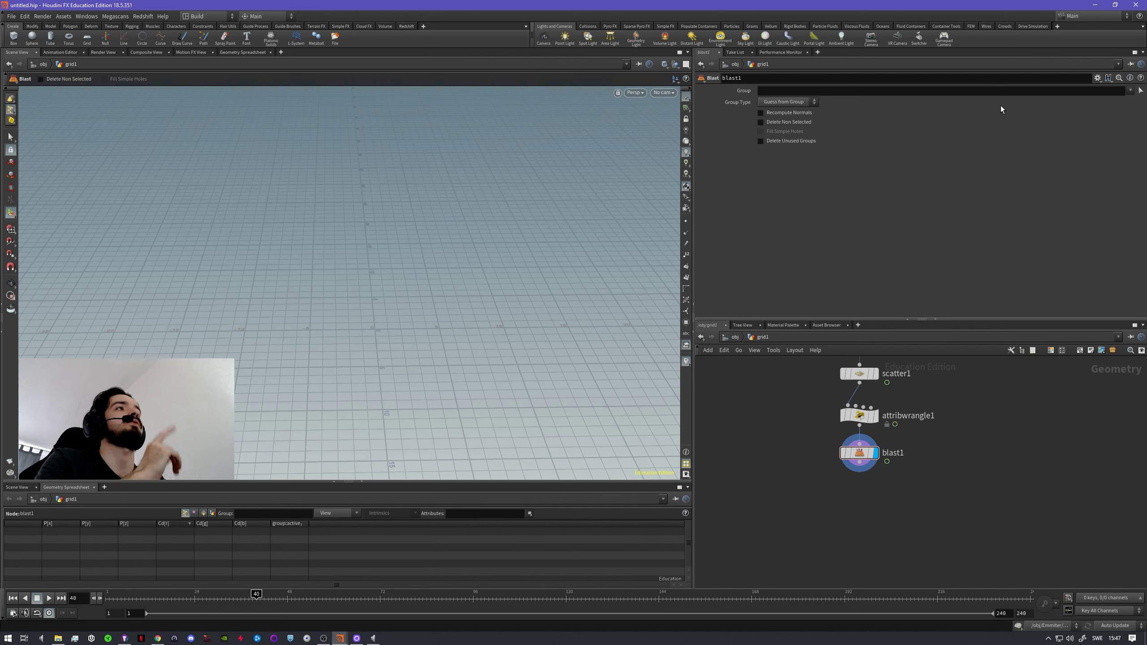
pyautogui.click(1130, 90)
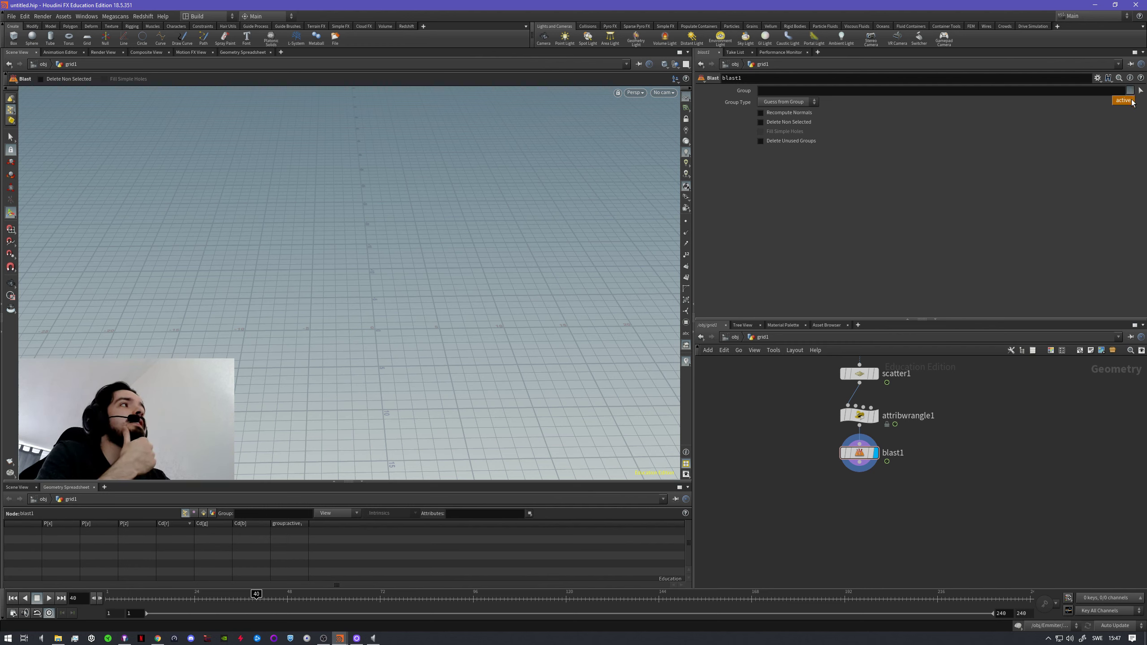
pyautogui.click(1125, 101)
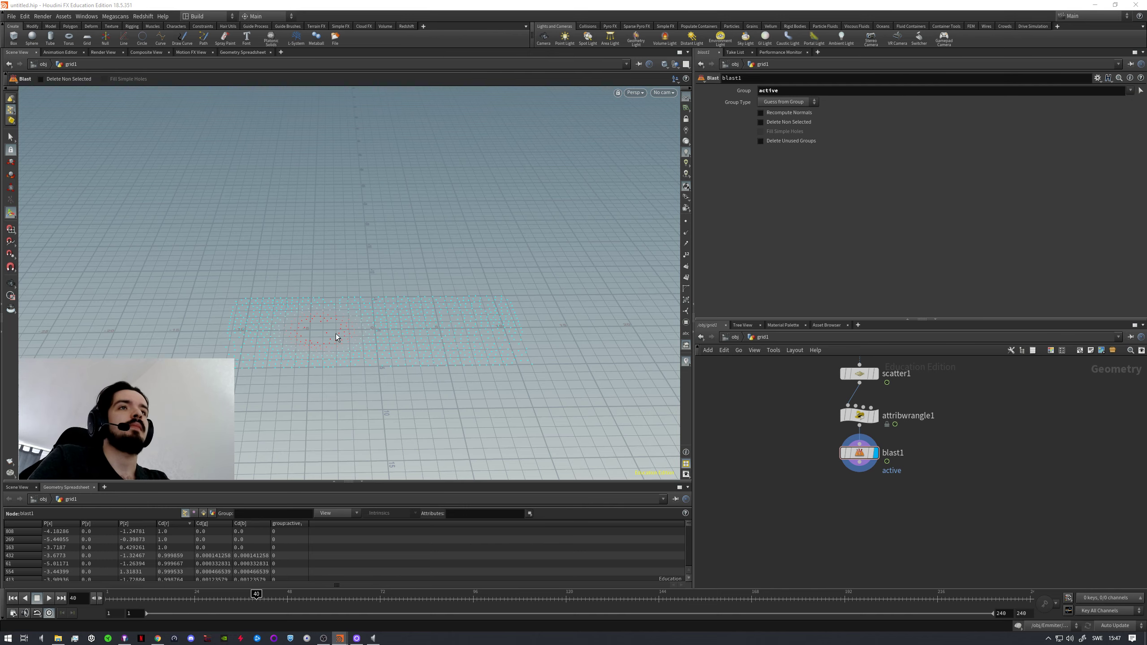
pyautogui.keyDown('alt'); pyautogui.moveTo(344, 328); pyautogui.dragTo(320, 343); pyautogui.keyUp('alt')
pyautogui.keyDown('alt'); pyautogui.moveTo(320, 343); pyautogui.dragTo(382, 326, button='right'); pyautogui.keyUp('alt')
pyautogui.keyDown('alt'); pyautogui.moveTo(382, 327); pyautogui.dragTo(402, 338); pyautogui.keyUp('alt')
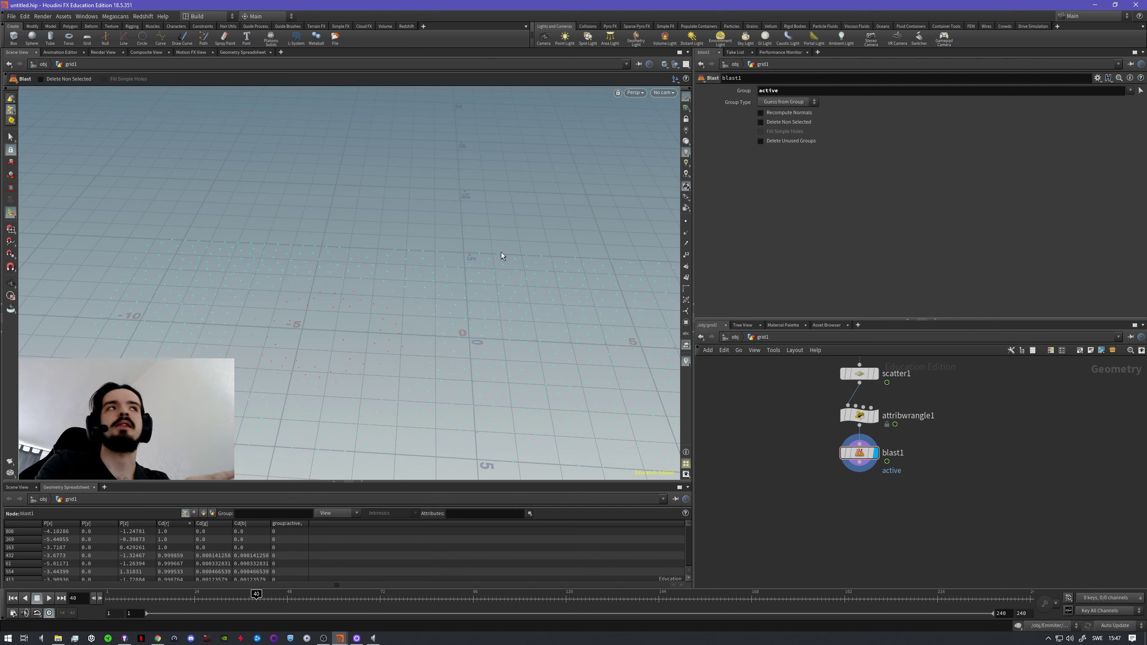
# - Enable Delete Non Selected on blast1 to keep only the active group, and scrub the timeline back to frame 1
pyautogui.click(796, 122)
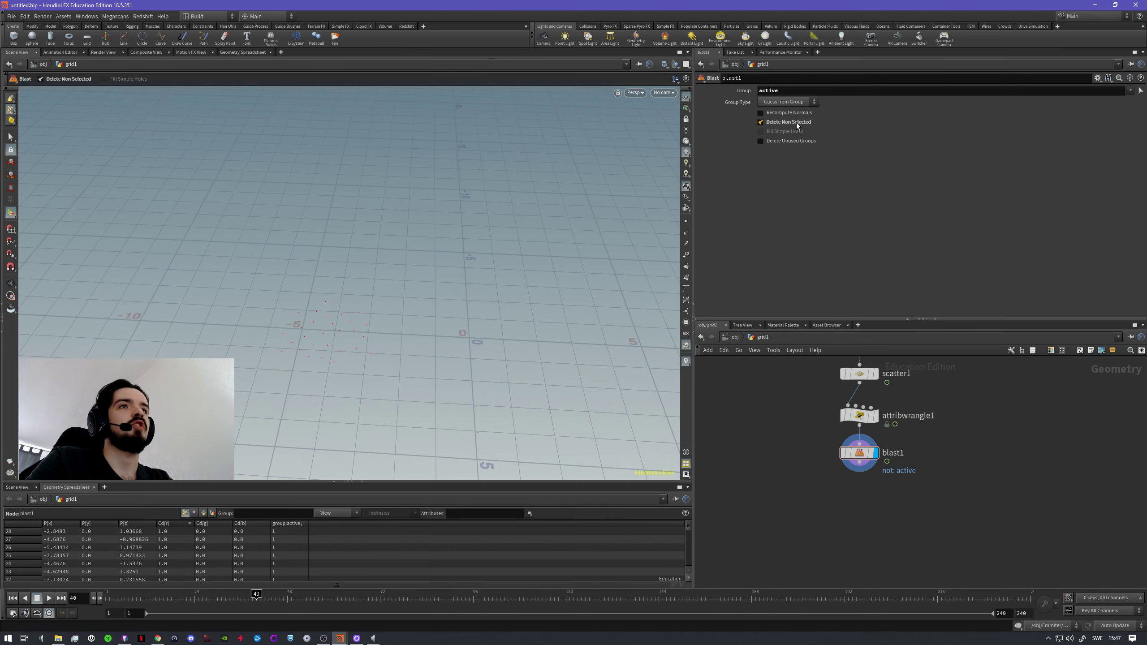
pyautogui.keyDown('alt'); pyautogui.moveTo(336, 339); pyautogui.dragTo(500, 338); pyautogui.keyUp('alt')
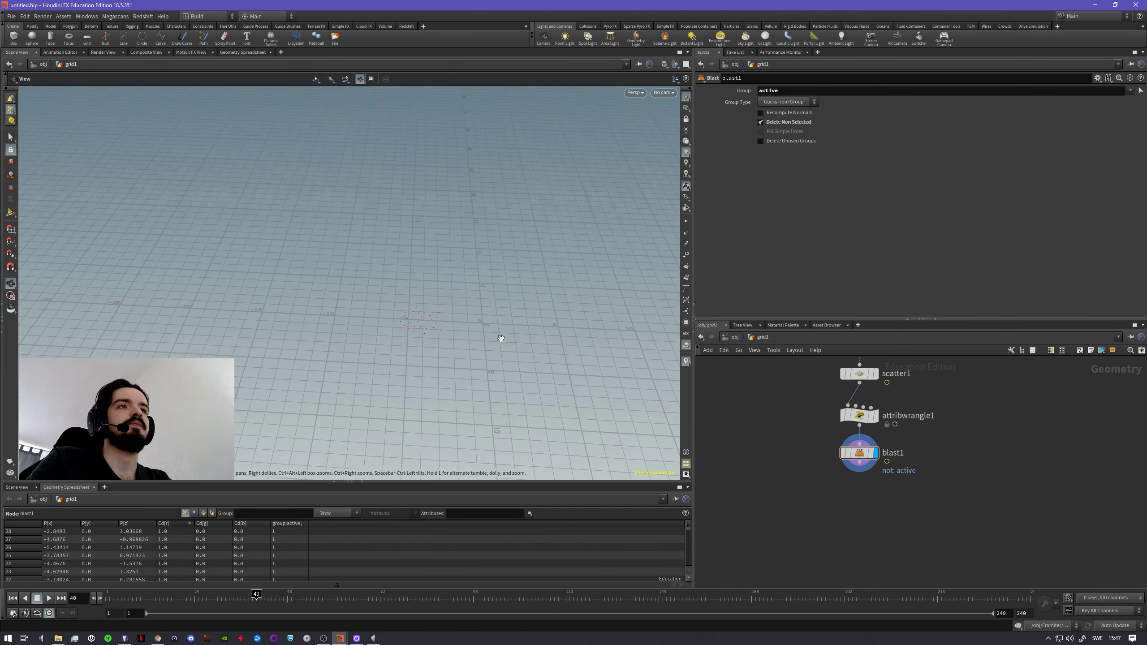
pyautogui.keyDown('alt'); pyautogui.moveTo(500, 338); pyautogui.dragTo(361, 478, button='right'); pyautogui.keyUp('alt')
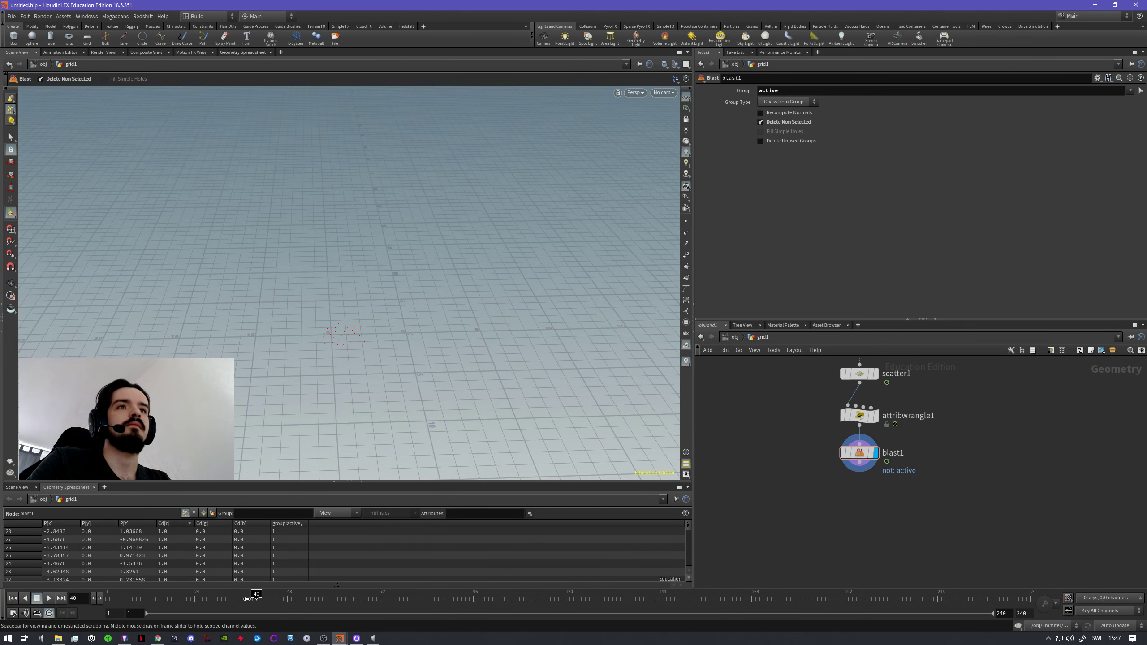
pyautogui.moveTo(246, 599); pyautogui.dragTo(113, 597)
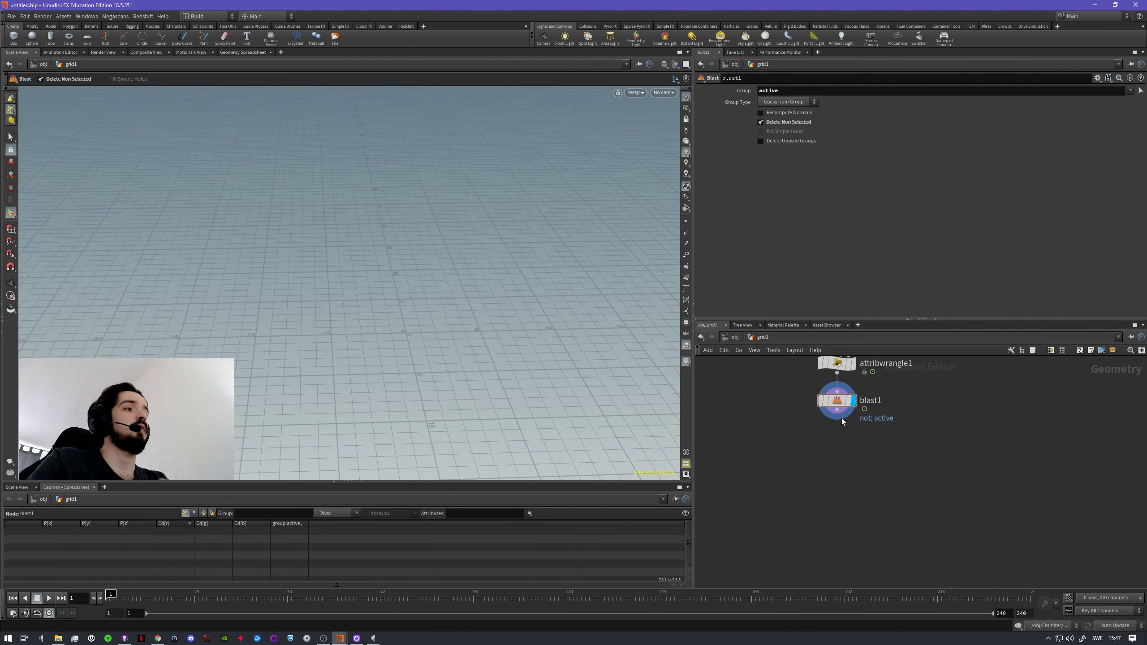
# - Add a POP Network node to blast1's output and display it
pyautogui.moveTo(838, 423); pyautogui.dragTo(837, 451)
pyautogui.write('o')
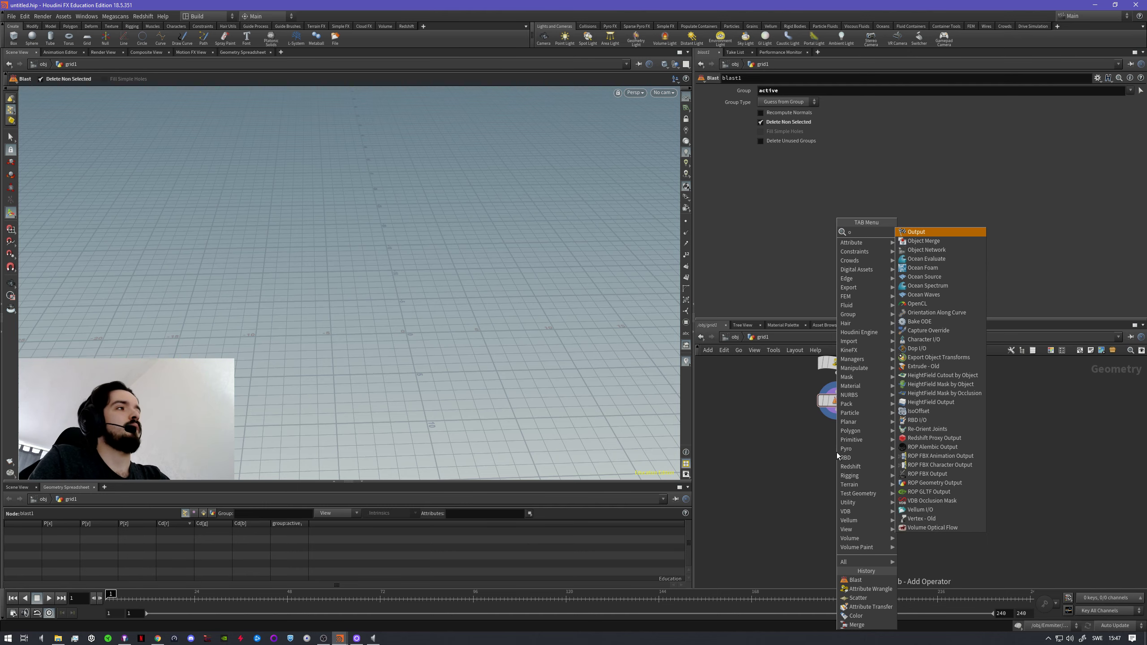
pyautogui.press('BackSpace')
pyautogui.write('pop')
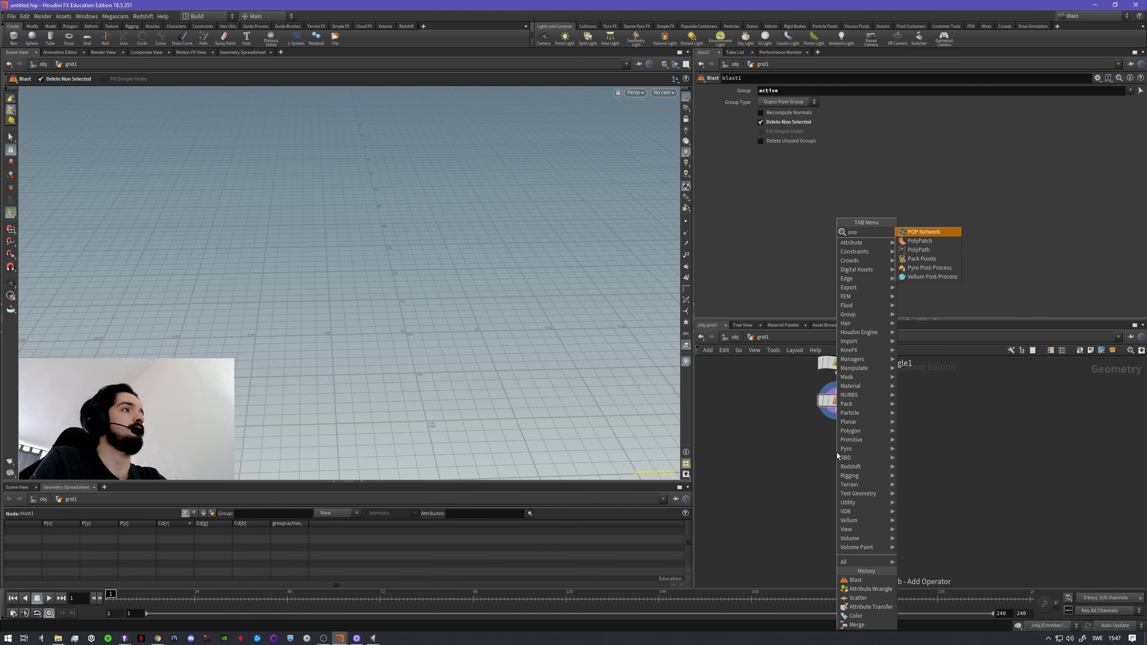
pyautogui.press('Escape')
pyautogui.click(837, 452)
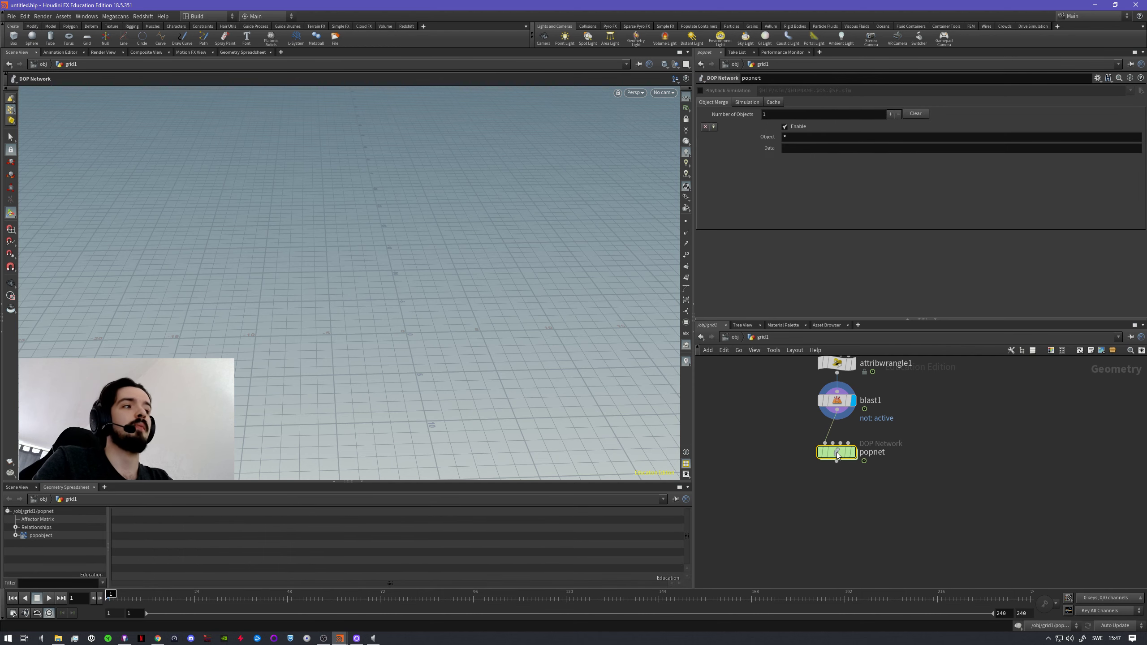
pyautogui.click(853, 453)
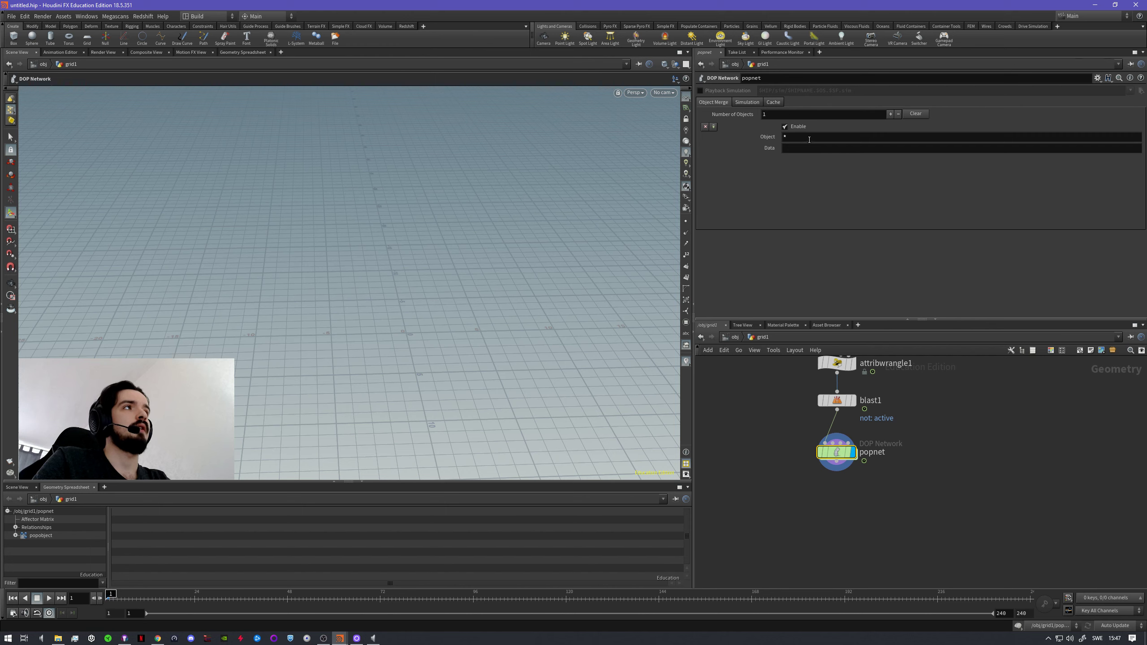
# - Inside popnet, set source_first_input's Emission Type to All Points, scrub through the simulation and return to frame 1
pyautogui.doubleClick(837, 452)
pyautogui.click(884, 438)
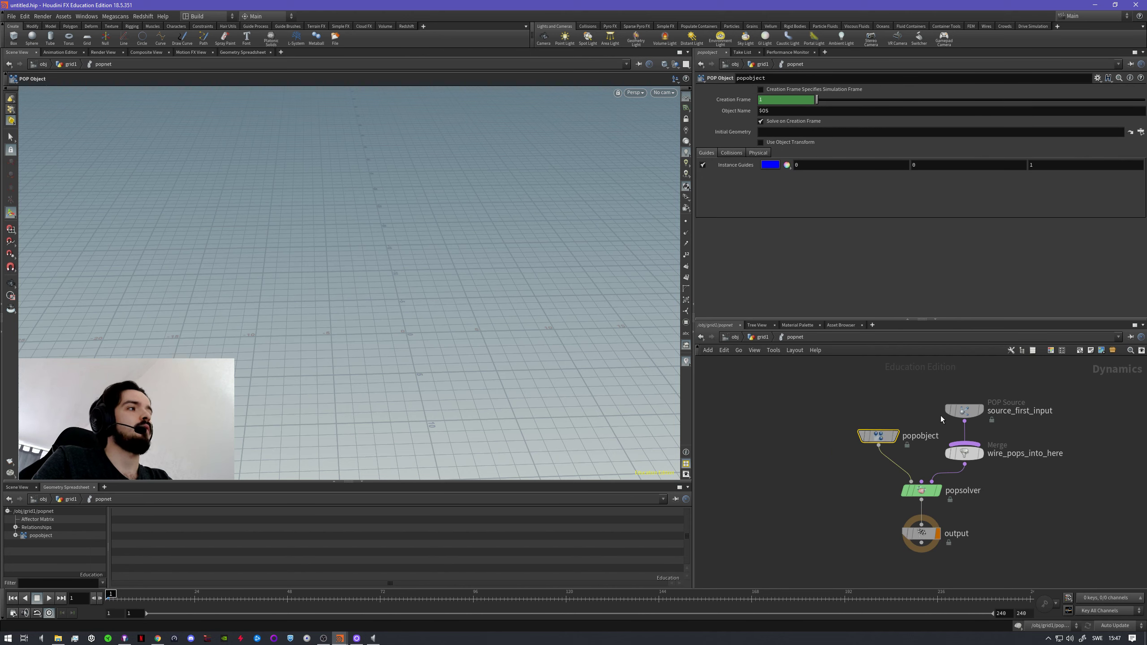
pyautogui.click(964, 411)
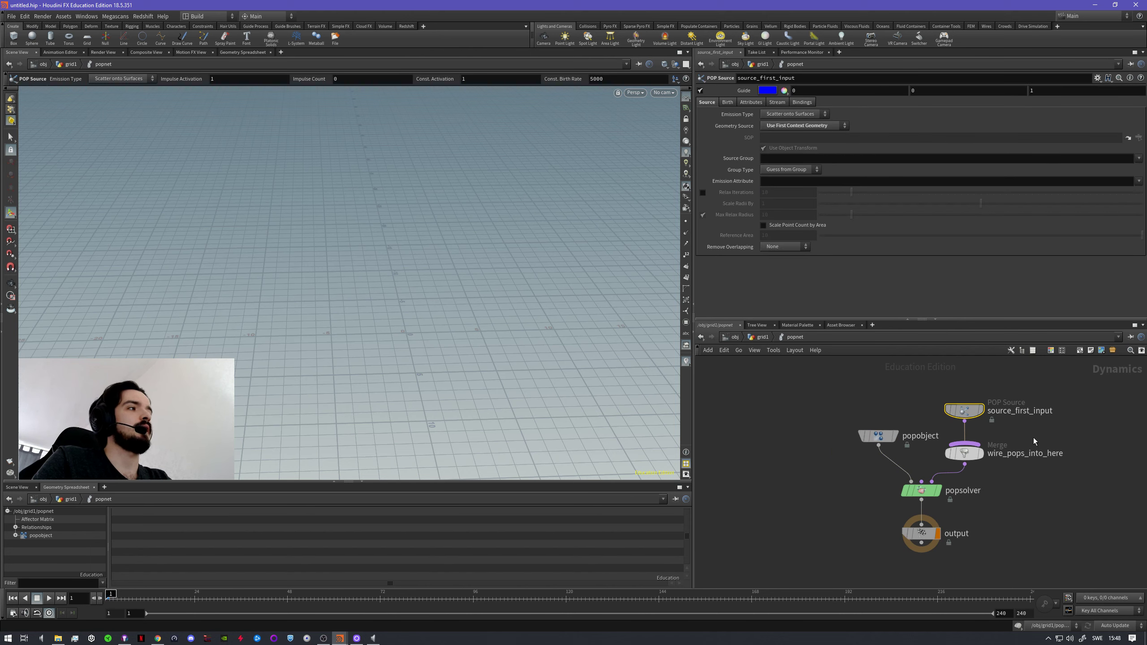
pyautogui.moveTo(1033, 437)
pyautogui.mouseDown()
pyautogui.moveTo(923, 393)
pyautogui.moveTo(1049, 434)
pyautogui.mouseUp()
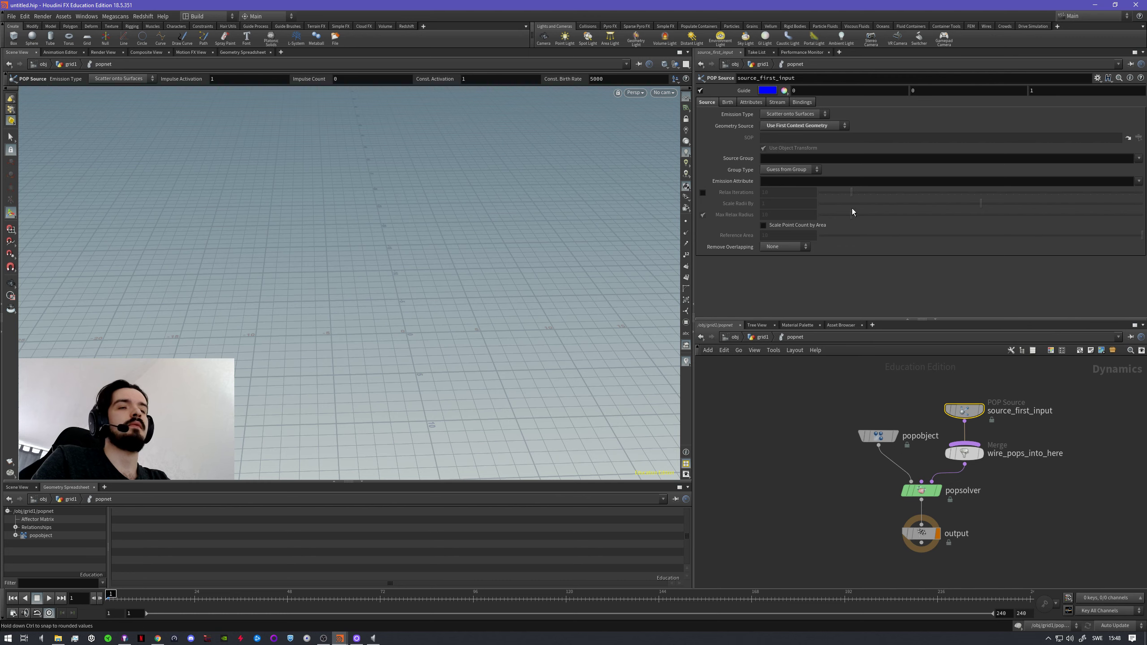
pyautogui.click(798, 125)
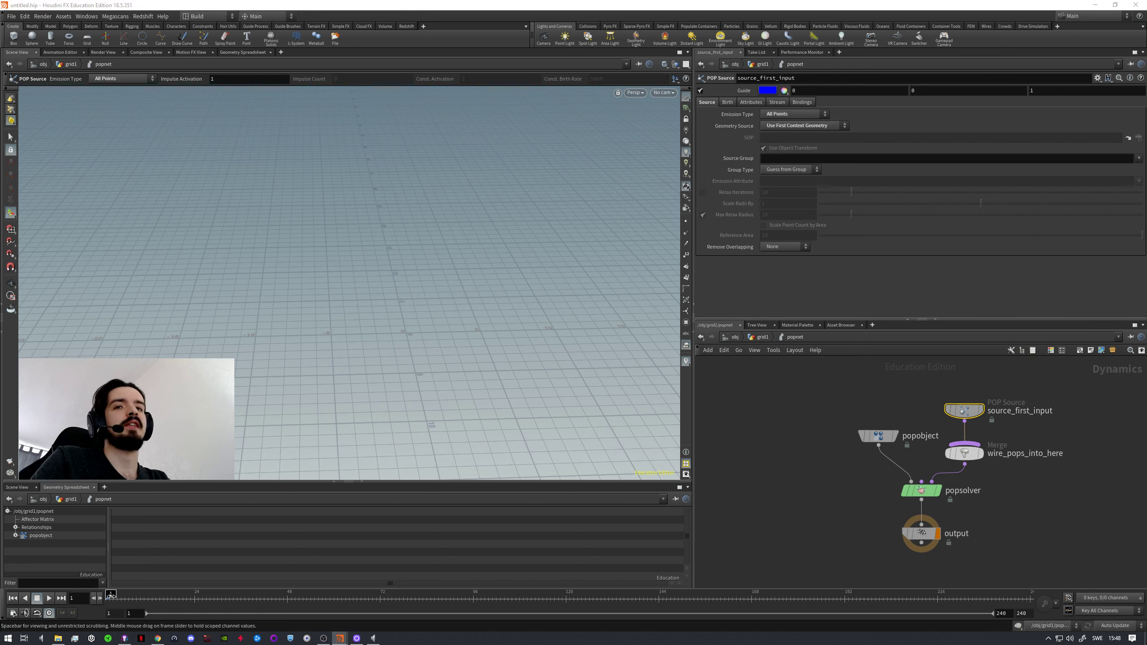
pyautogui.moveTo(111, 598)
pyautogui.mouseDown()
pyautogui.moveTo(384, 582)
pyautogui.moveTo(330, 598)
pyautogui.moveTo(353, 597)
pyautogui.moveTo(191, 597)
pyautogui.moveTo(108, 612)
pyautogui.mouseUp()
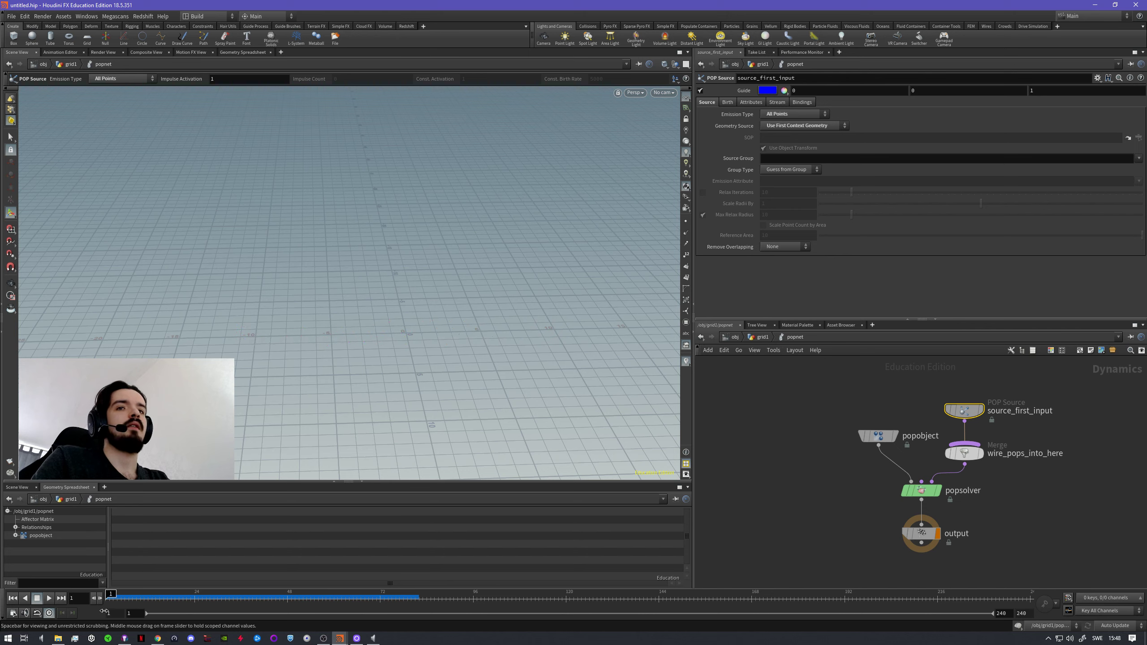
# - In grid1, move popnet down, add a Sphere node above it, and set its Primitive Type to Polygon Soup and Frequency to 6
pyautogui.click(763, 337)
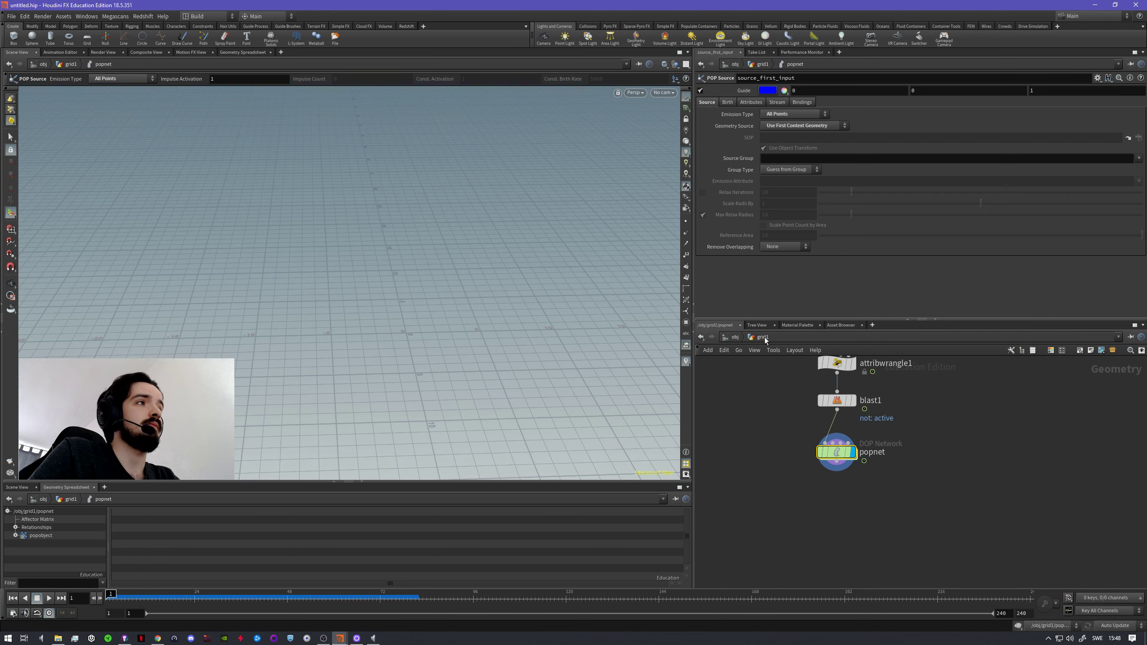
pyautogui.moveTo(838, 452); pyautogui.dragTo(838, 496)
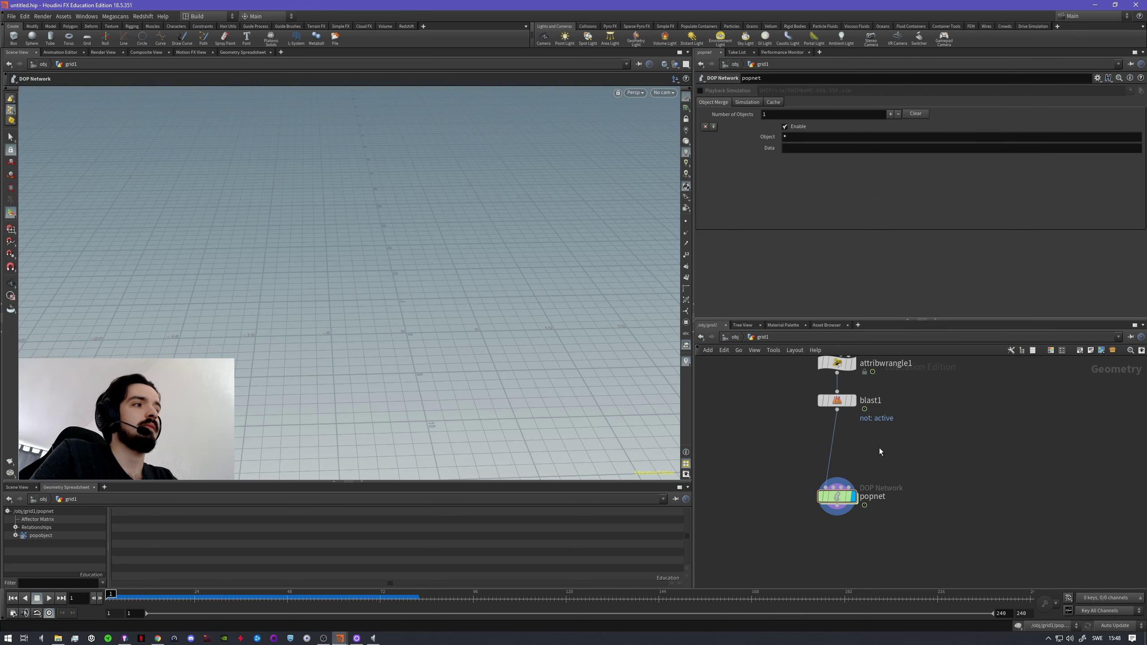
pyautogui.press('Tab')
pyautogui.write('scat')
pyautogui.press('Return')
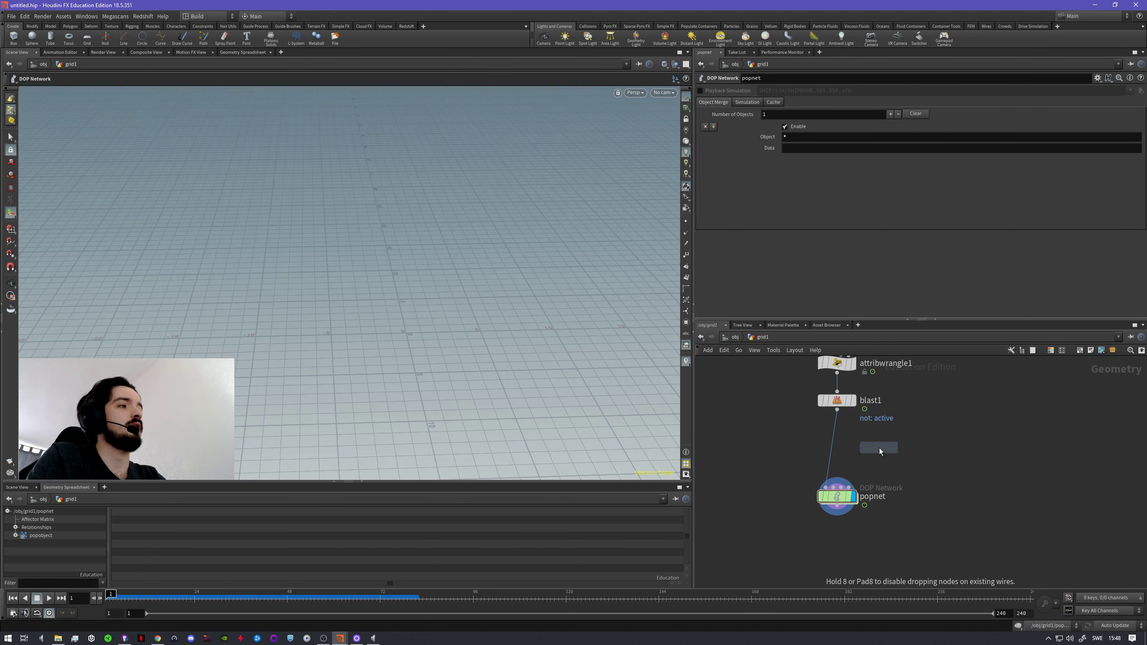
pyautogui.click(878, 449)
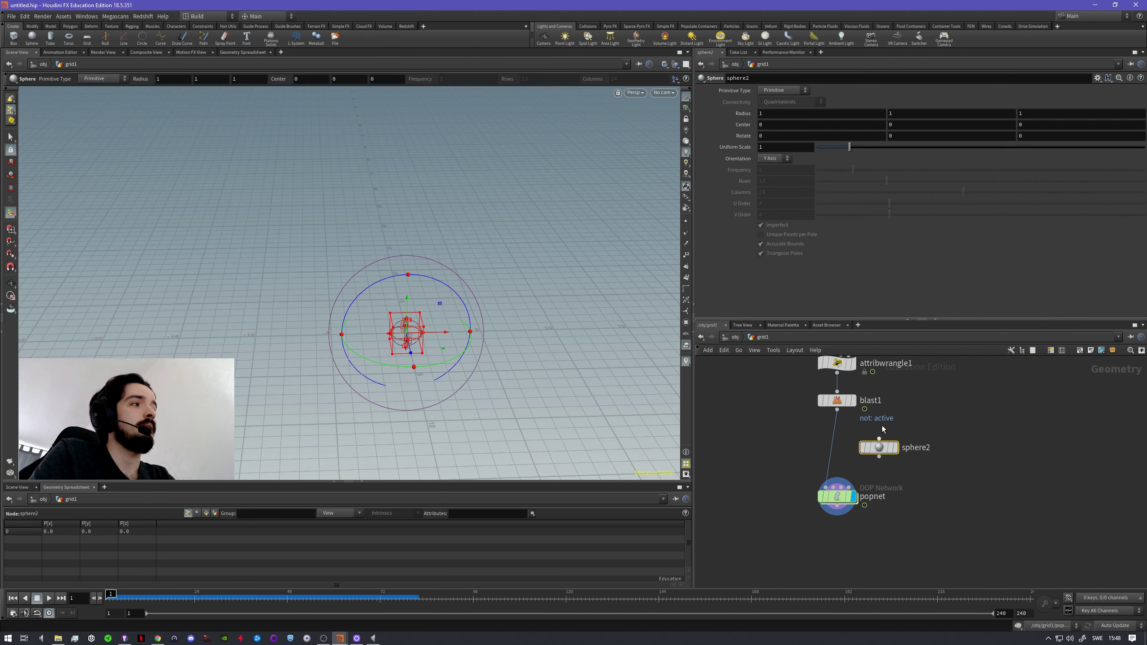
pyautogui.click(767, 90)
pyautogui.click(778, 154)
pyautogui.moveTo(854, 170); pyautogui.dragTo(1010, 169)
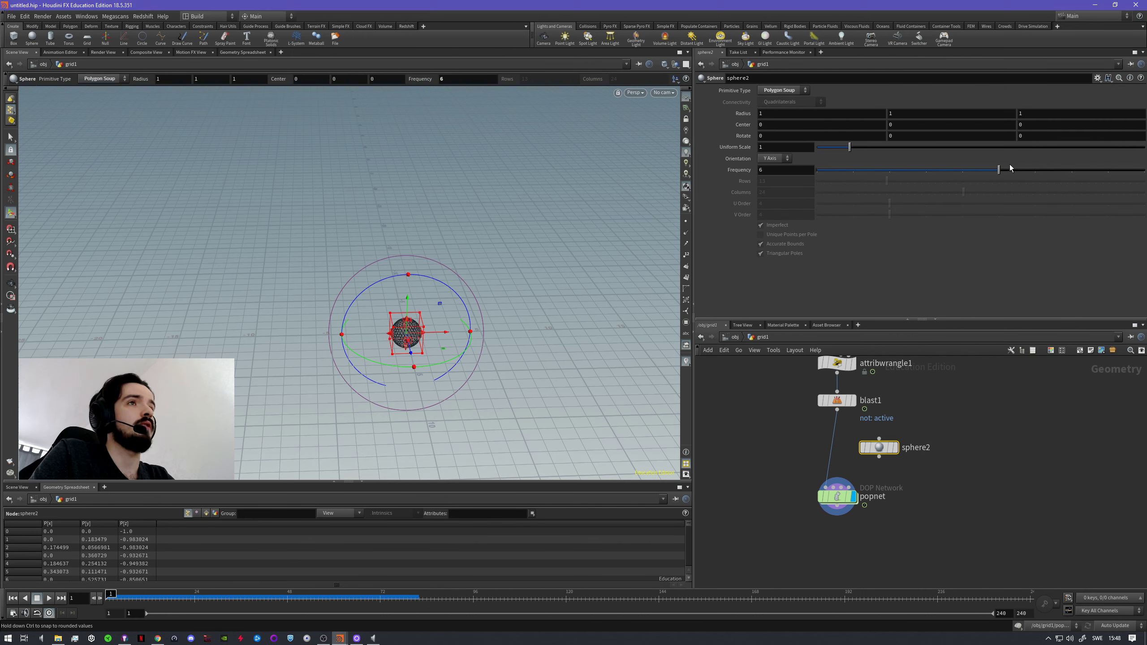
# - Wire sphere2 into popnet's first input and set source_first_input's Emission Type to Scatter onto Surfaces
pyautogui.moveTo(878, 458); pyautogui.dragTo(862, 499)
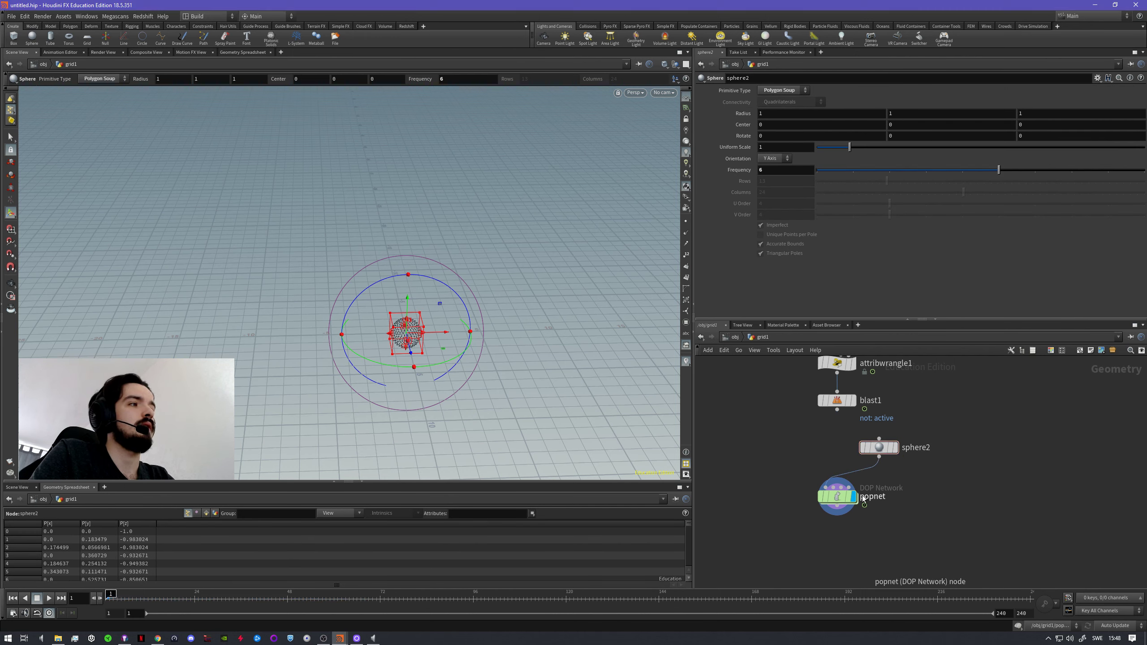
pyautogui.doubleClick(837, 497)
pyautogui.click(791, 114)
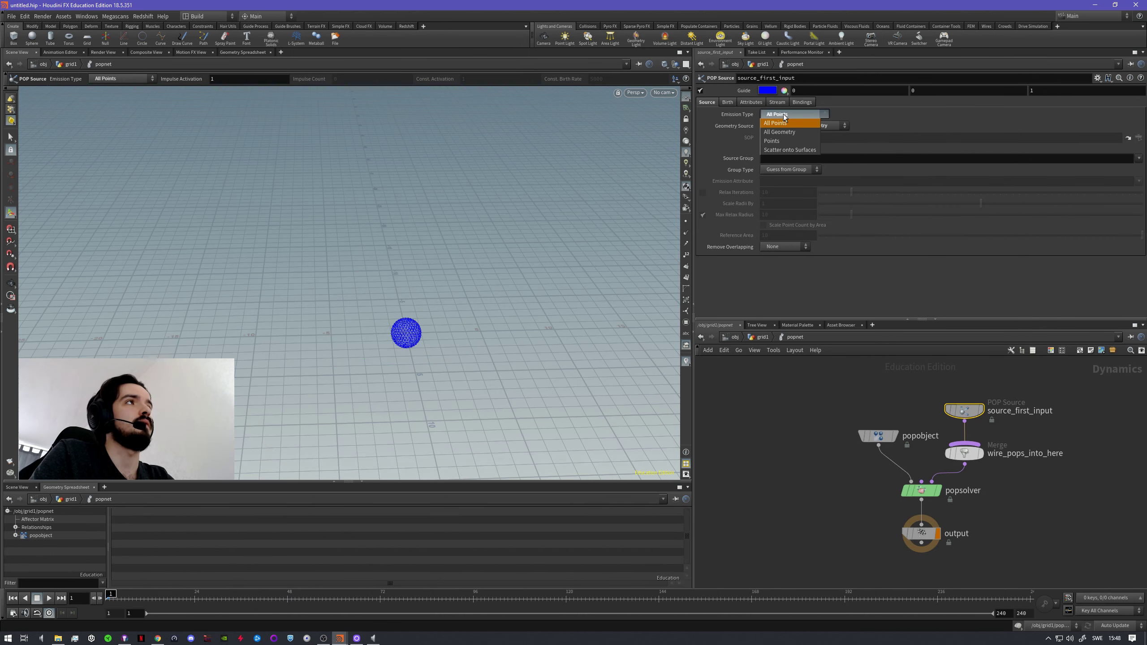
pyautogui.click(796, 151)
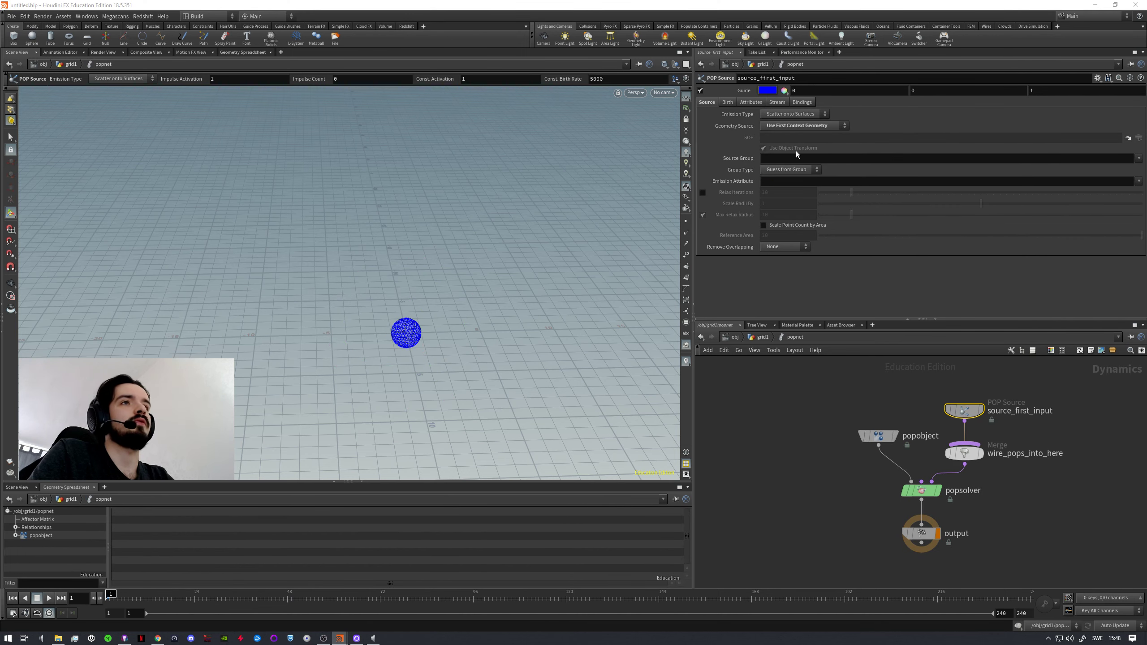
pyautogui.press('Escape')
pyautogui.scroll(3, 396, 344)
pyautogui.keyDown('alt'); pyautogui.moveTo(396, 343); pyautogui.dragTo(556, 312, button='right'); pyautogui.keyUp('alt')
pyautogui.keyDown('alt'); pyautogui.moveTo(497, 321); pyautogui.dragTo(420, 351); pyautogui.keyUp('alt')
# - Move sphere2 away from blast1 in grid1, then insert and display a Scatter node between it and popnet
pyautogui.click(771, 338)
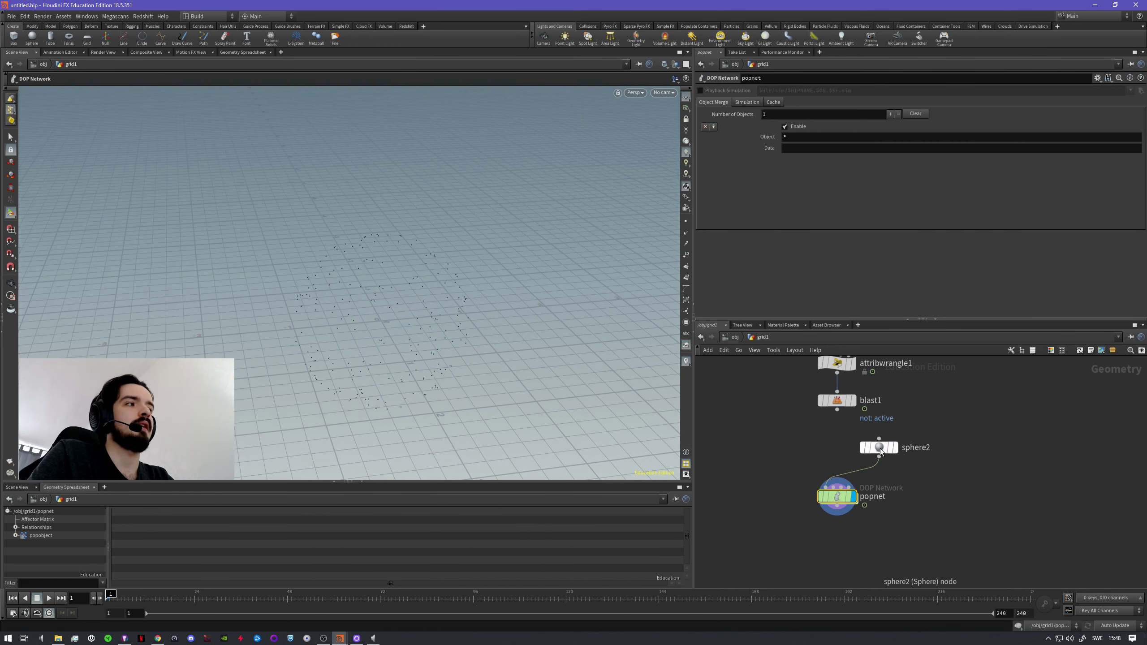
pyautogui.moveTo(880, 448); pyautogui.dragTo(1022, 459)
pyautogui.click(998, 464)
pyautogui.click(993, 439)
pyautogui.write('sca')
pyautogui.press('Return')
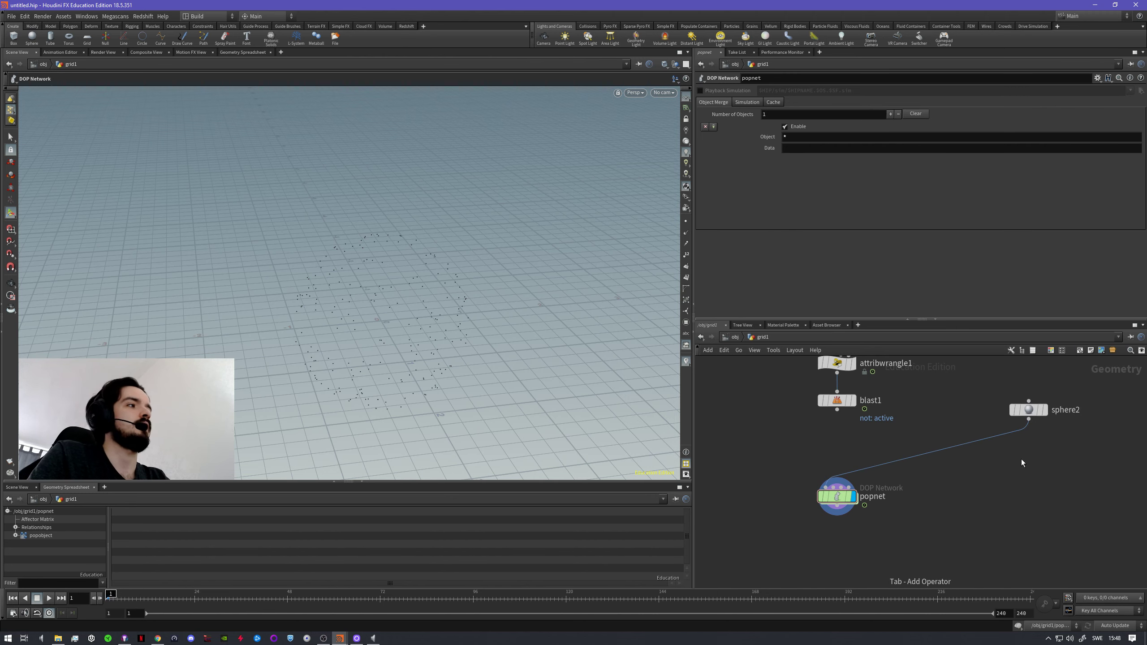
pyautogui.click(1039, 459)
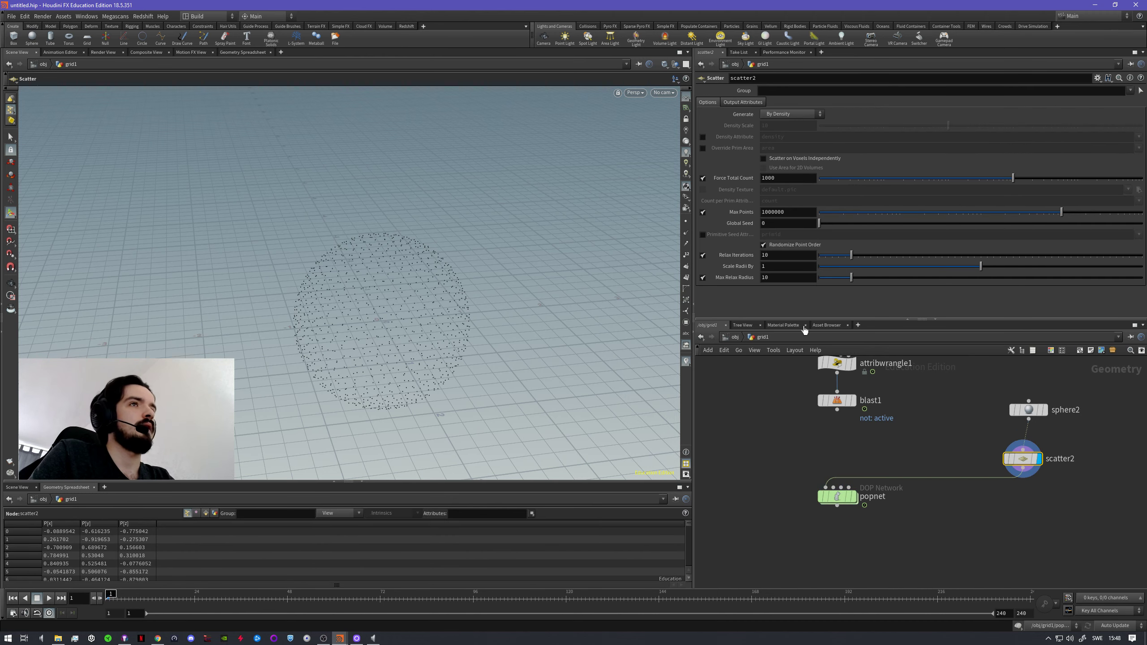
# - Wire sphere2 directly into popnet, bypassing scatter2, then check the source's Emission Type and scrub the simulation back to frame 1
pyautogui.moveTo(1029, 419); pyautogui.dragTo(827, 487)
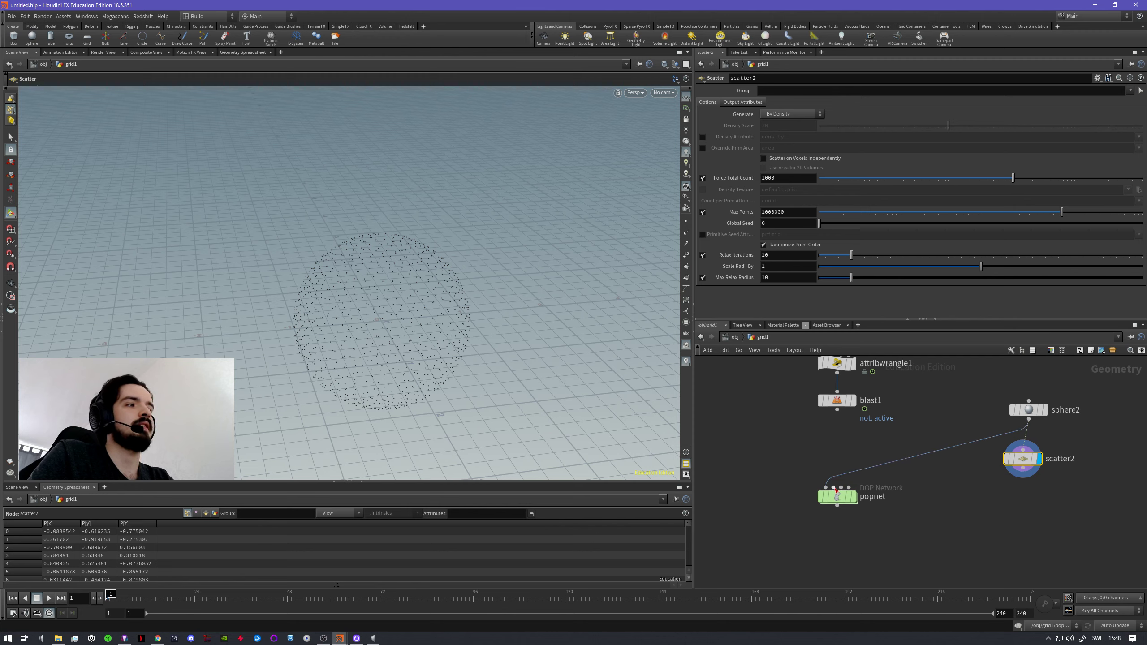
pyautogui.click(838, 498)
pyautogui.doubleClick(838, 498)
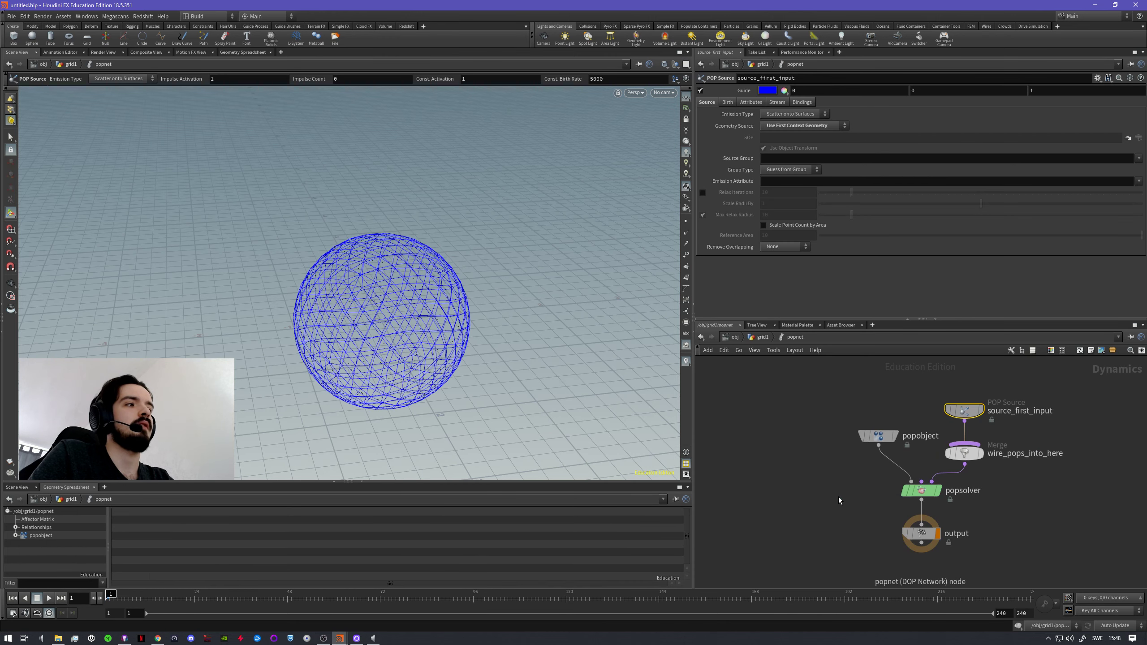
pyautogui.click(790, 114)
pyautogui.click(789, 115)
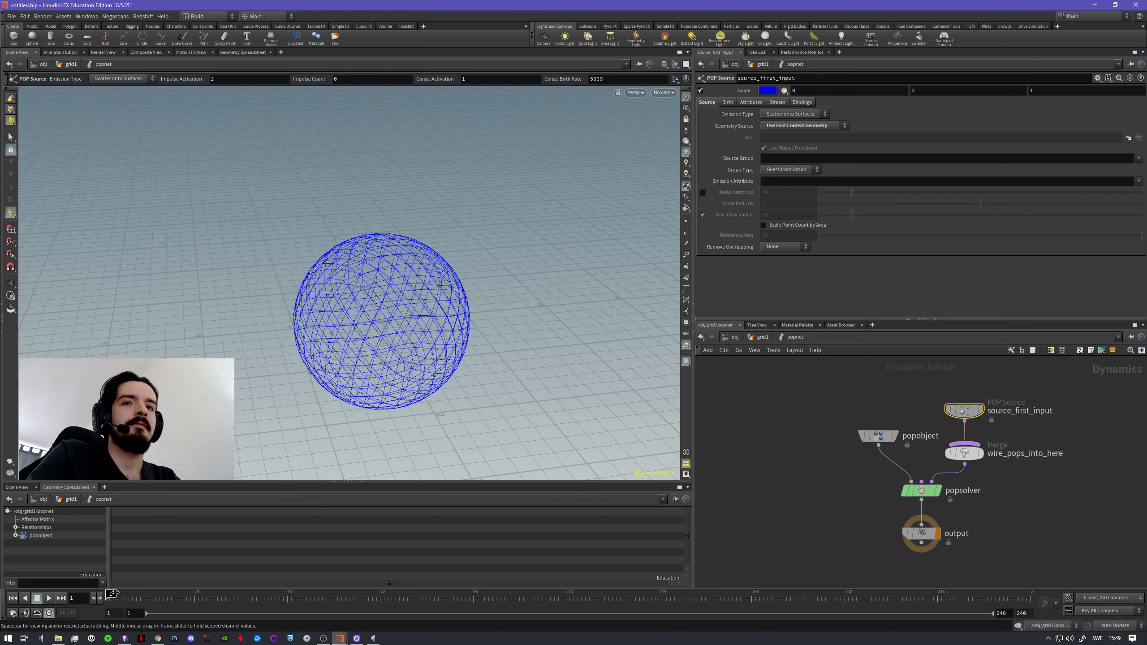
pyautogui.moveTo(146, 593); pyautogui.dragTo(107, 606)
# - Delete the sphere2 and scatter2 nodes from the grid1 network
pyautogui.click(751, 336)
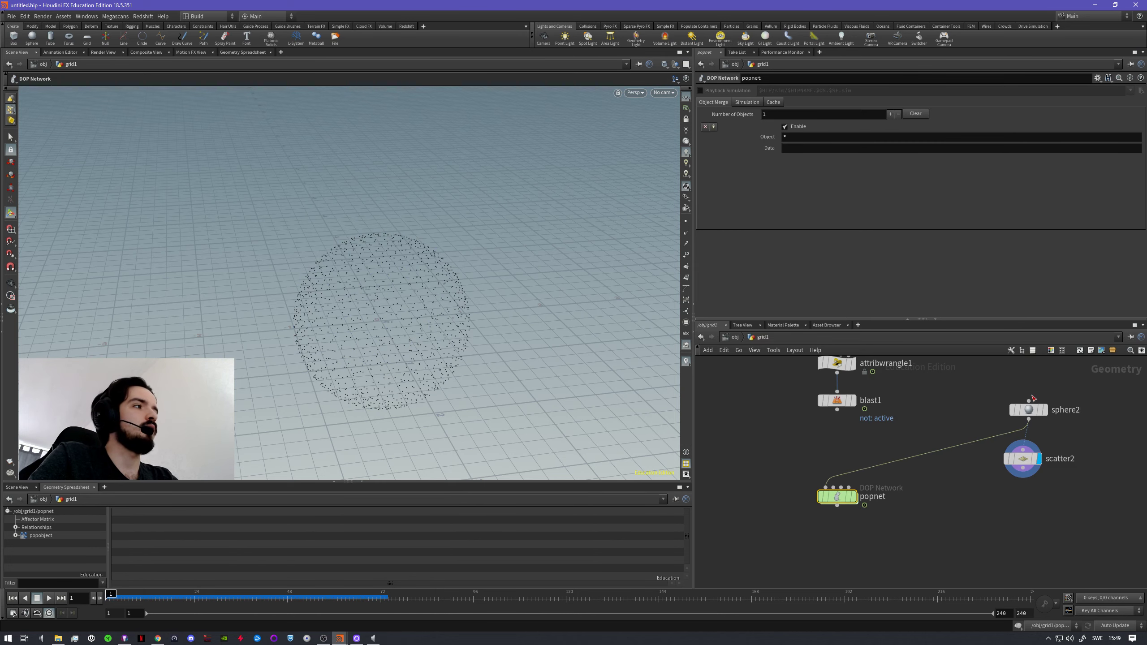
pyautogui.moveTo(1083, 503); pyautogui.dragTo(984, 396)
pyautogui.press('Delete')
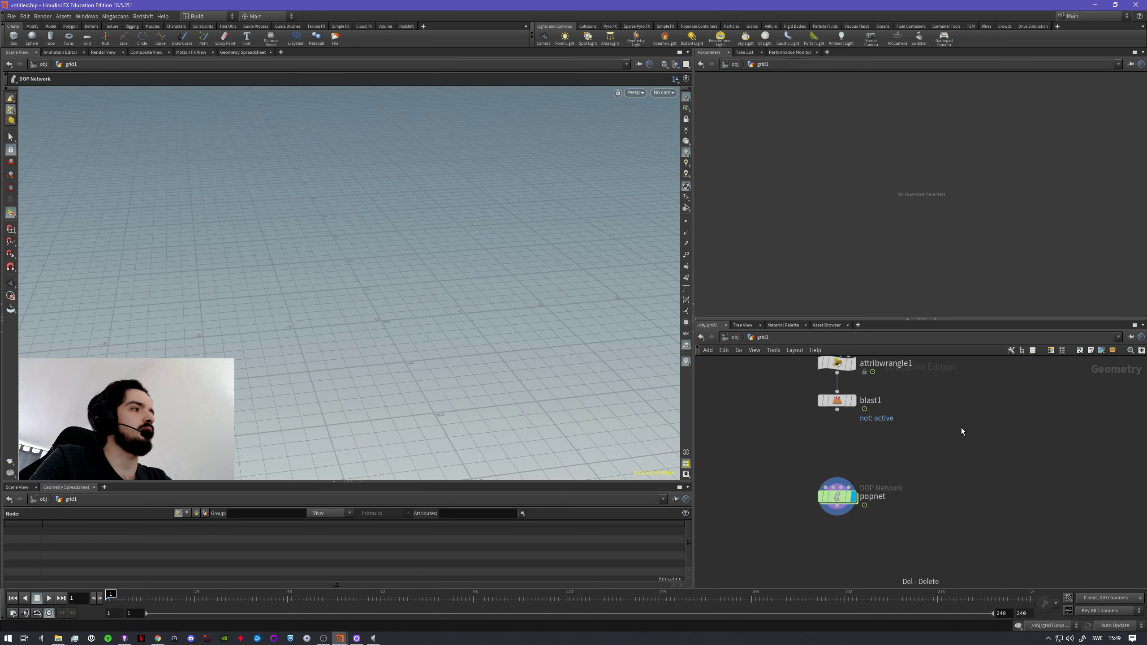
# - Reconnect blast1 to popnet and set source_first_input's Emission Type back to All Points
pyautogui.doubleClick(837, 496)
pyautogui.click(794, 115)
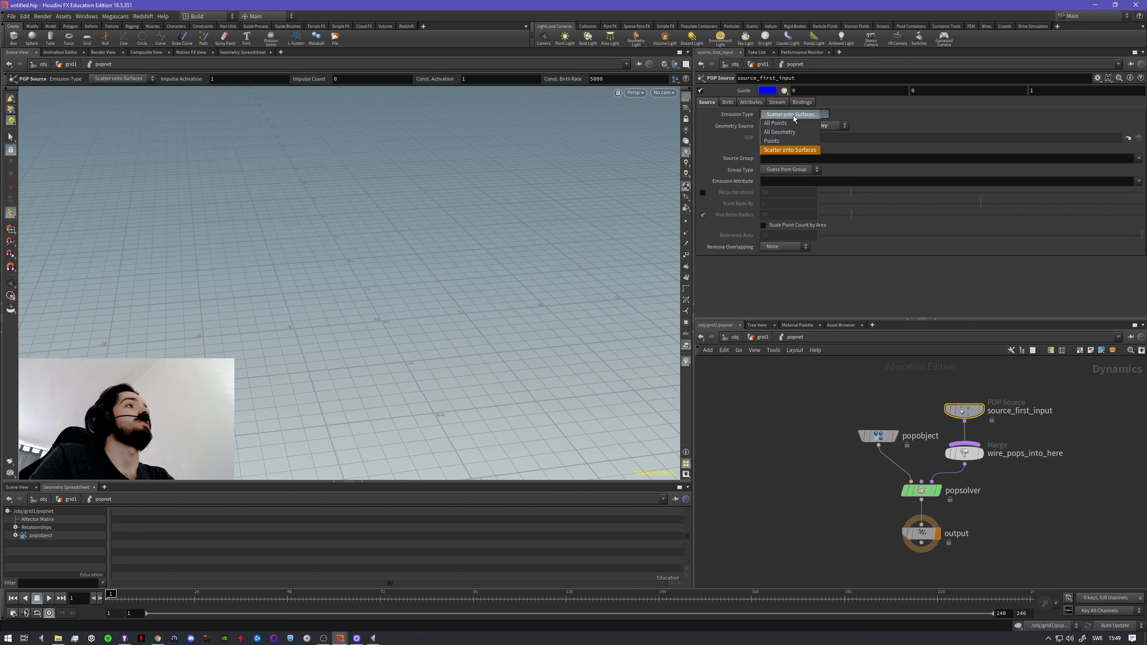
pyautogui.click(791, 151)
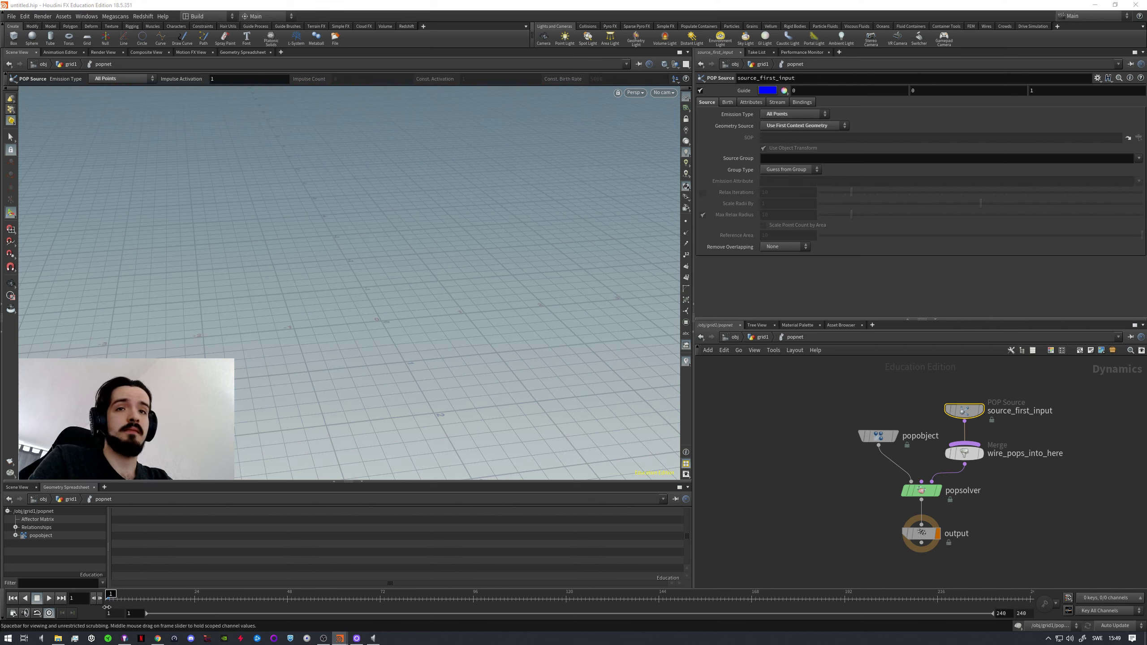
# - Scrub the simulation to frame 71, examine the emitted particles from several angles, and return to frame 1
pyautogui.moveTo(108, 599); pyautogui.dragTo(378, 595)
pyautogui.keyDown('alt'); pyautogui.moveTo(583, 361); pyautogui.dragTo(449, 370, button='right'); pyautogui.keyUp('alt')
pyautogui.keyDown('alt'); pyautogui.moveTo(583, 361); pyautogui.dragTo(494, 371, button='middle'); pyautogui.keyUp('alt')
pyautogui.keyDown('alt'); pyautogui.moveTo(567, 371); pyautogui.dragTo(502, 400, button='right'); pyautogui.keyUp('alt')
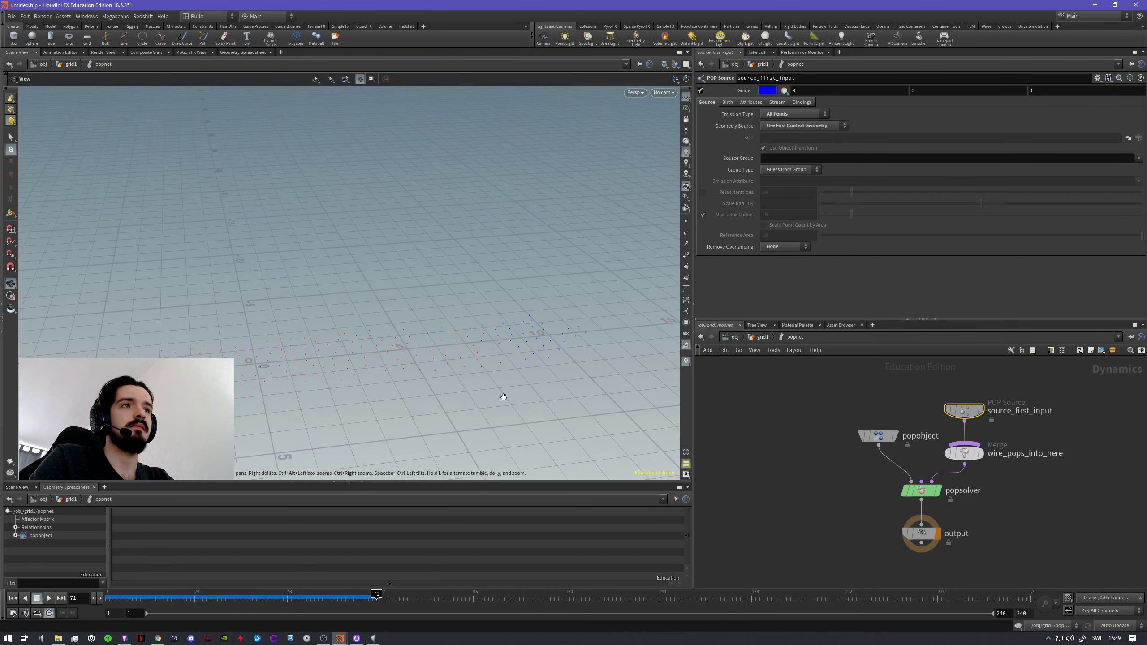
pyautogui.keyDown('alt'); pyautogui.moveTo(502, 400); pyautogui.dragTo(500, 375); pyautogui.keyUp('alt')
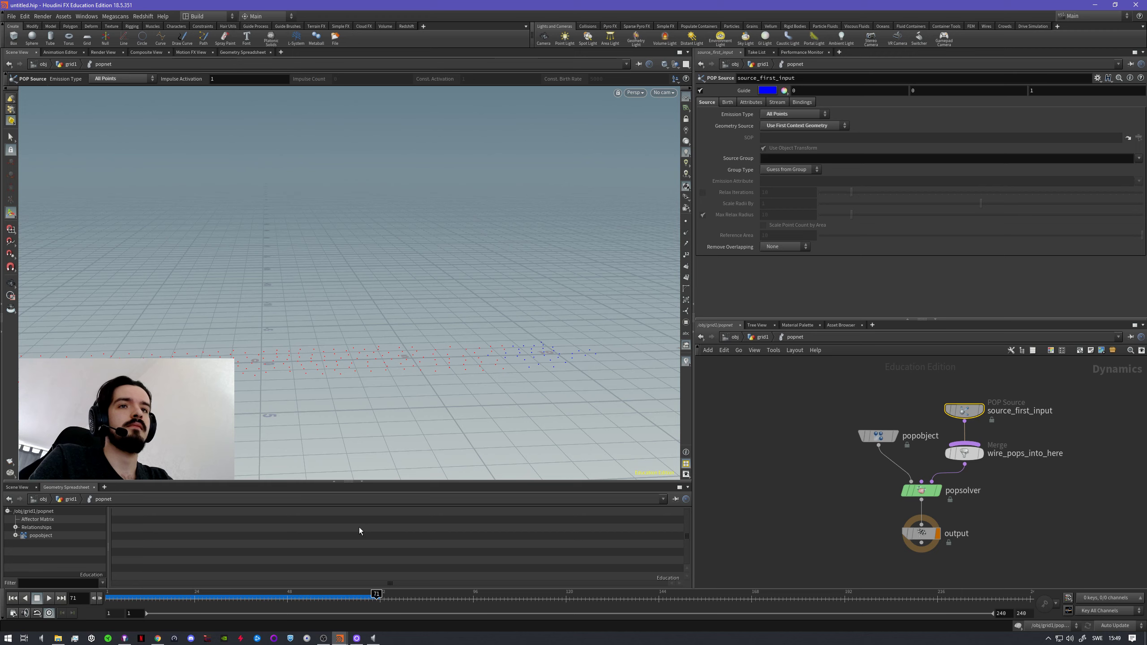
pyautogui.keyDown('alt'); pyautogui.moveTo(397, 424); pyautogui.dragTo(558, 359, button='middle'); pyautogui.keyUp('alt')
pyautogui.keyDown('alt'); pyautogui.moveTo(559, 359); pyautogui.dragTo(486, 384, button='right'); pyautogui.keyUp('alt')
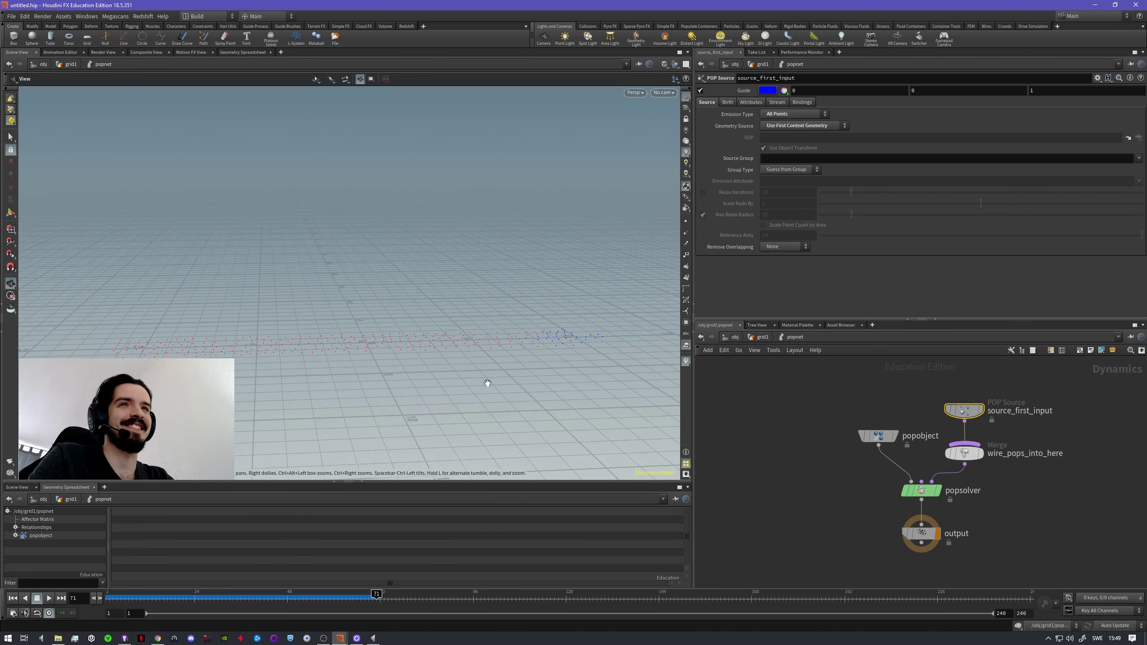
pyautogui.keyDown('alt'); pyautogui.moveTo(486, 384); pyautogui.dragTo(491, 408, button='middle'); pyautogui.keyUp('alt')
pyautogui.moveTo(376, 598)
pyautogui.mouseDown()
pyautogui.moveTo(319, 595)
pyautogui.moveTo(443, 594)
pyautogui.moveTo(194, 597)
pyautogui.moveTo(206, 608)
pyautogui.moveTo(382, 597)
pyautogui.moveTo(111, 597)
pyautogui.mouseUp()
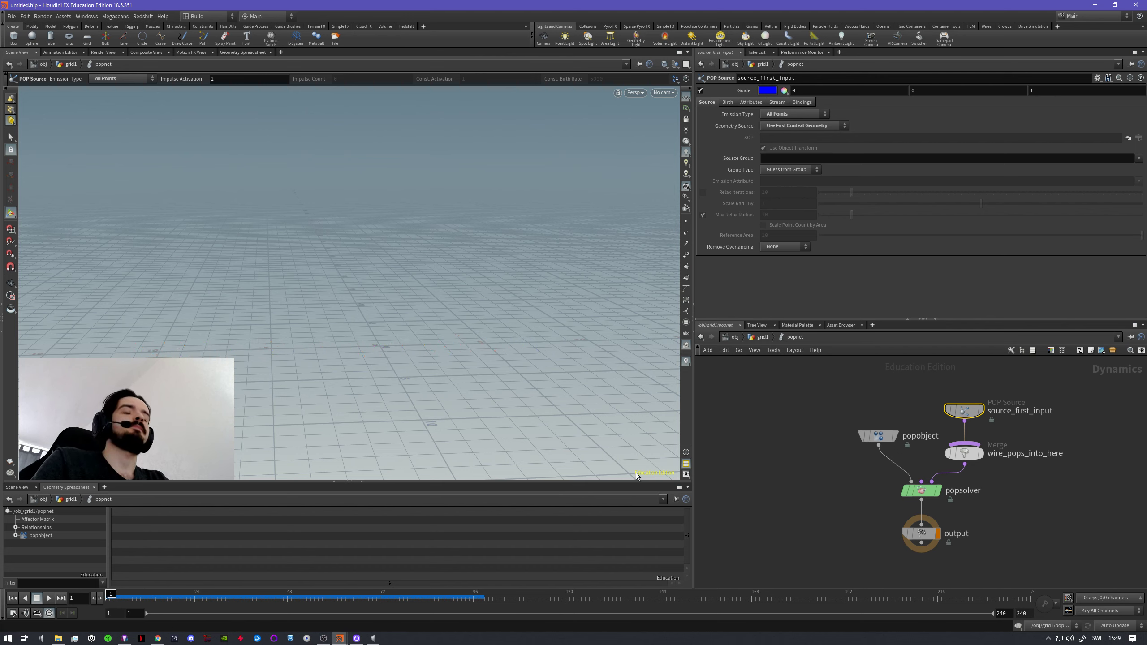
# - In source_first_input's birth settings, set Life Expectancy to 1
pyautogui.click(728, 102)
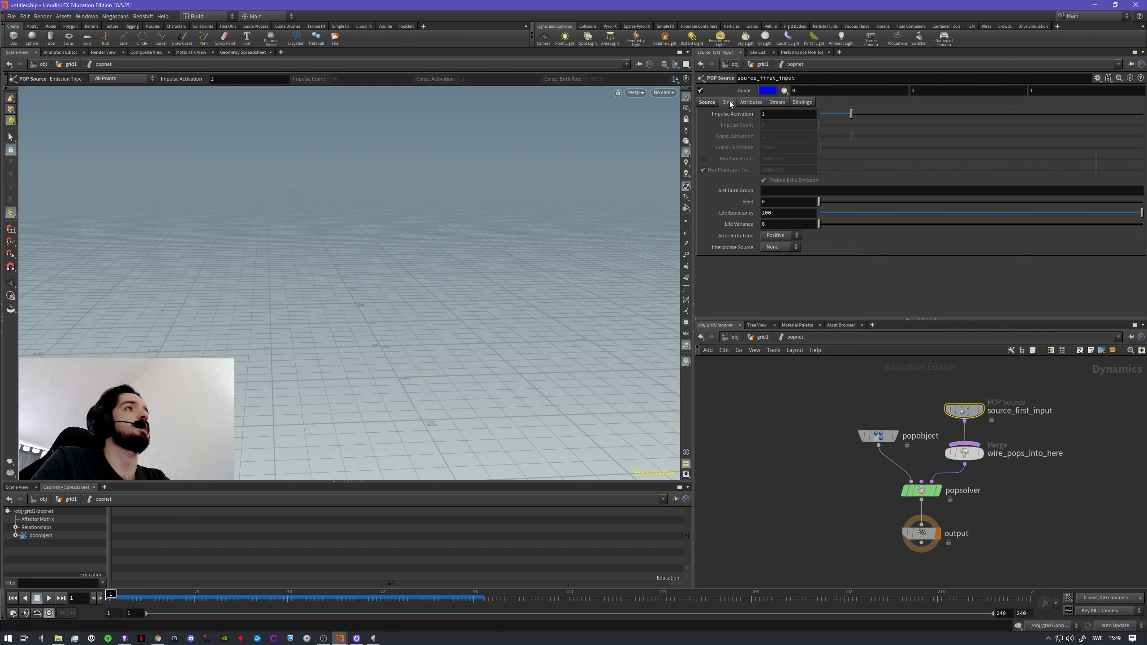
pyautogui.moveTo(1030, 430); pyautogui.dragTo(930, 386)
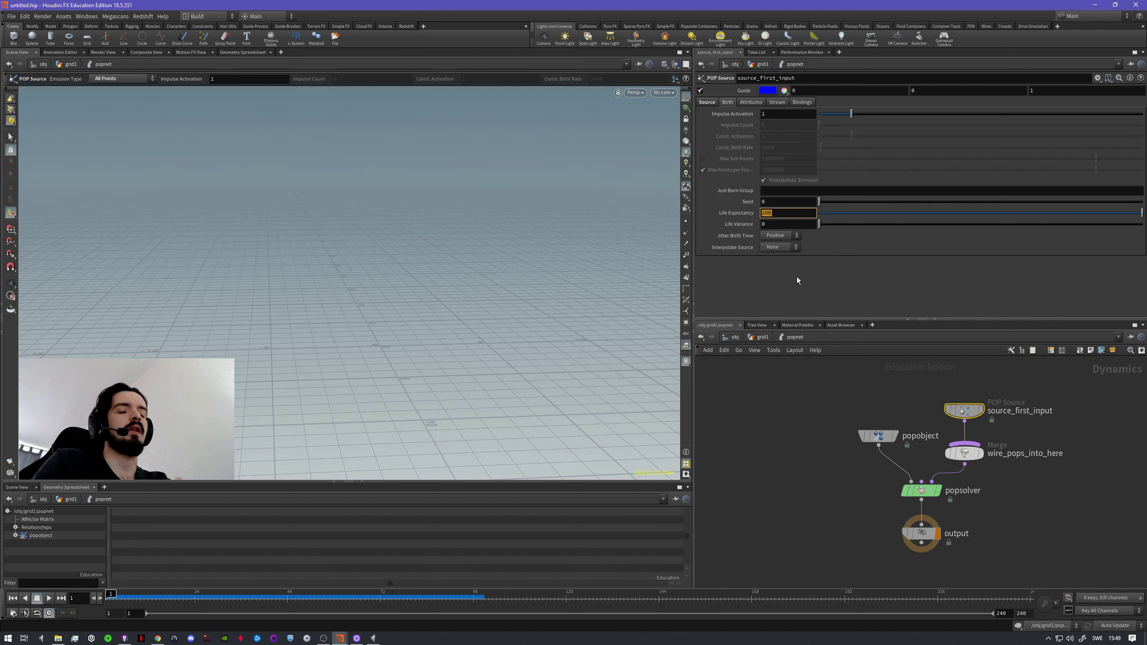
pyautogui.write('1')
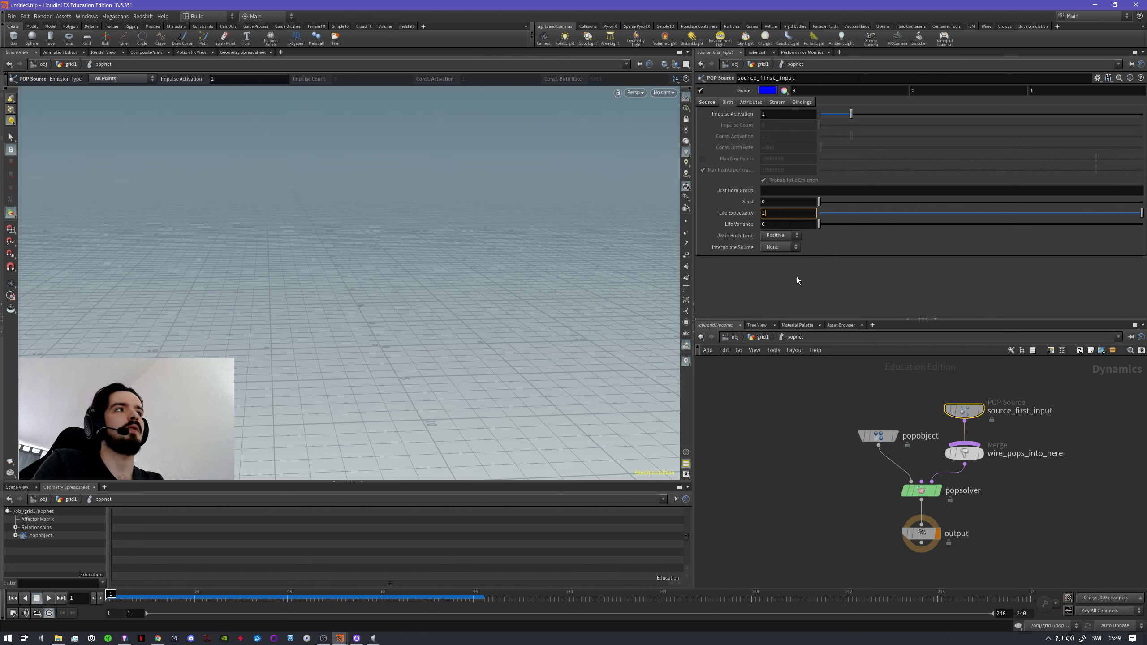
pyautogui.press('Return')
# - Play the simulation, stop it, and scrub back and forth to examine how long the particles live
pyautogui.click(49, 598)
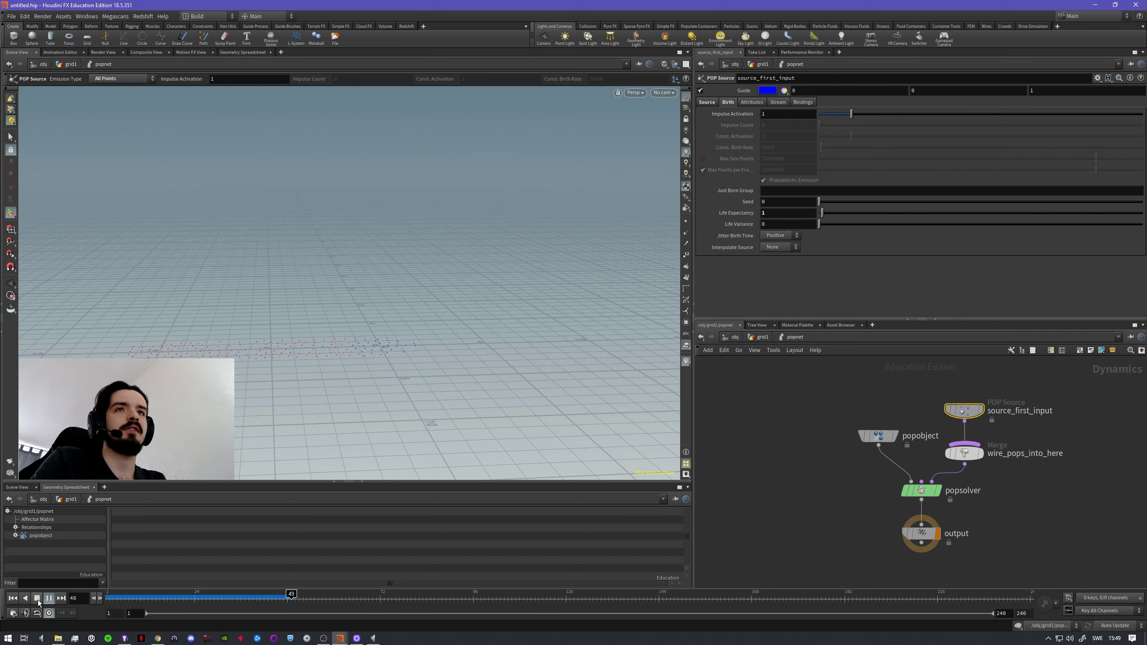
pyautogui.click(38, 600)
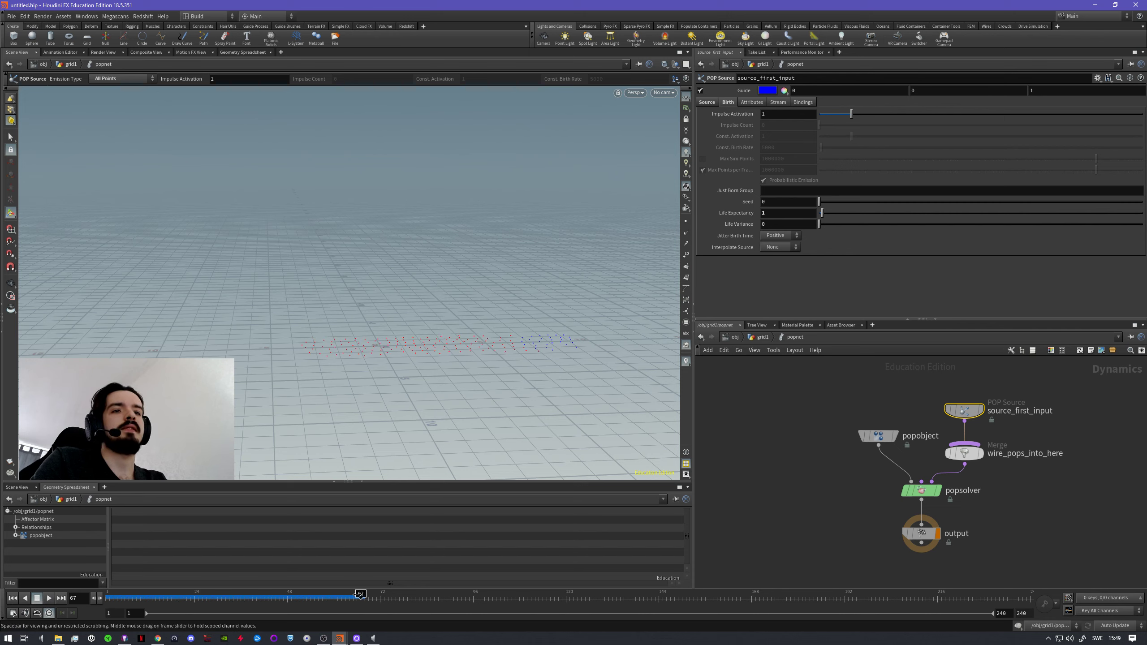
pyautogui.moveTo(342, 597); pyautogui.dragTo(294, 596)
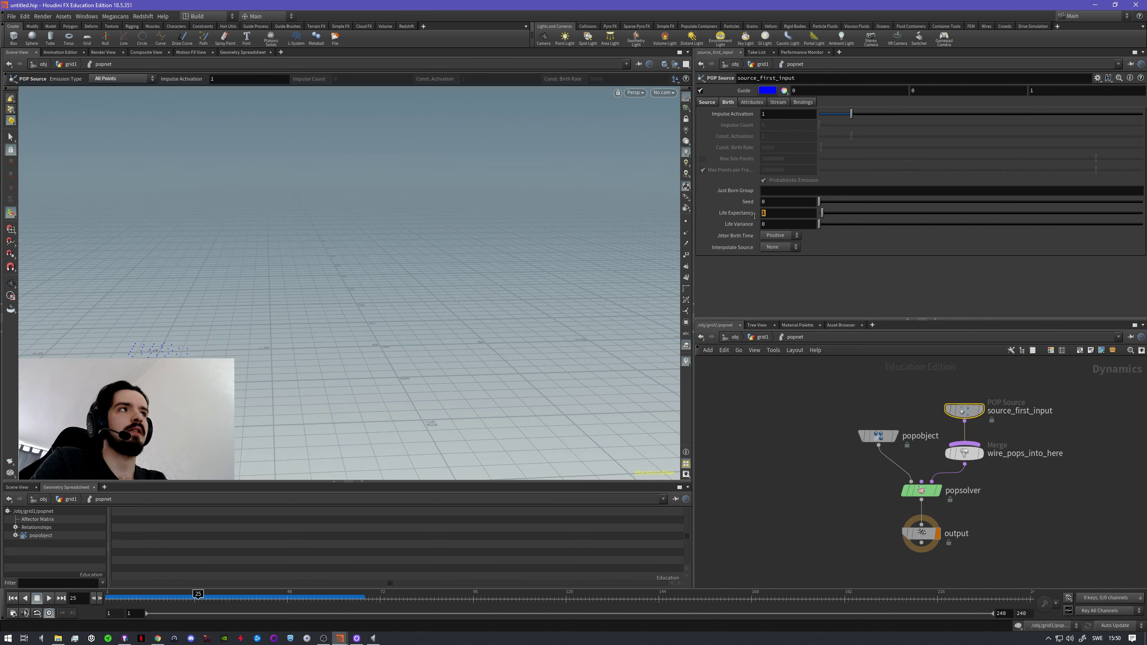
pyautogui.click(773, 215)
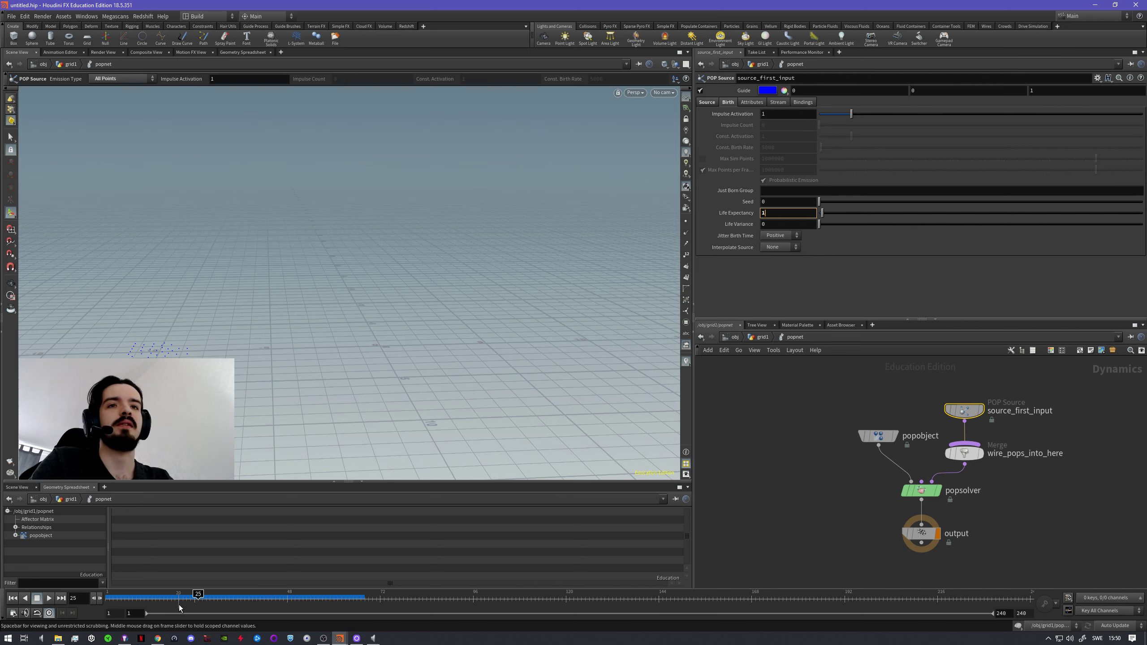
pyautogui.moveTo(190, 597); pyautogui.dragTo(151, 599)
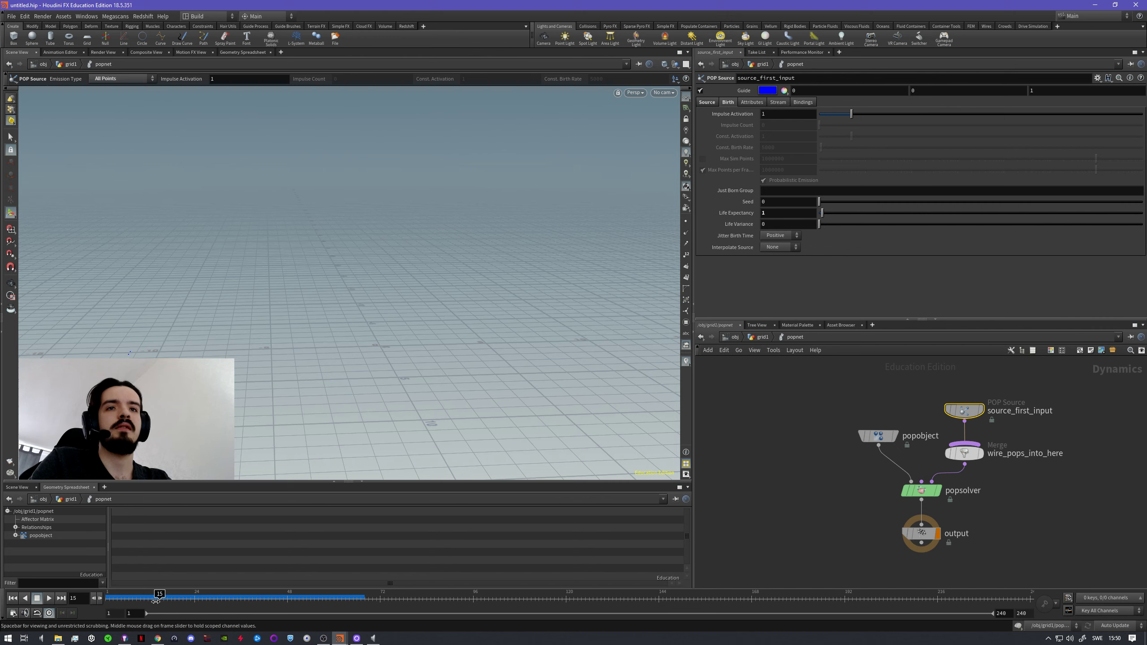
pyautogui.moveTo(155, 600); pyautogui.dragTo(295, 599)
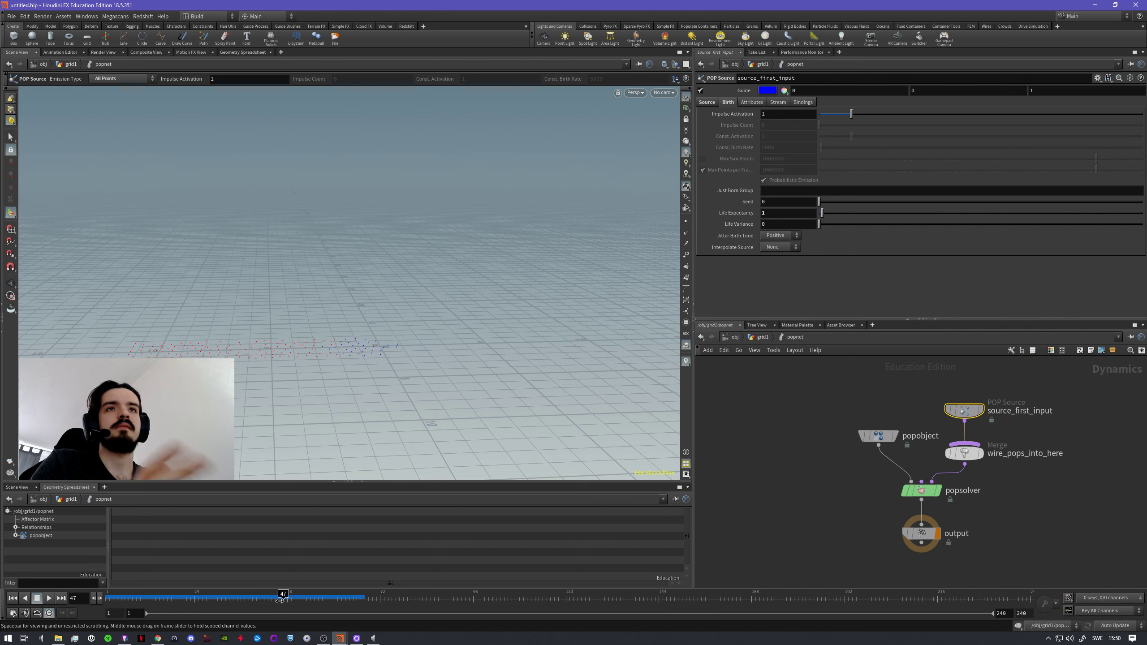
# - Return to frame 1 and set source_first_input's Life Expectancy to 5
pyautogui.moveTo(280, 600); pyautogui.dragTo(110, 599)
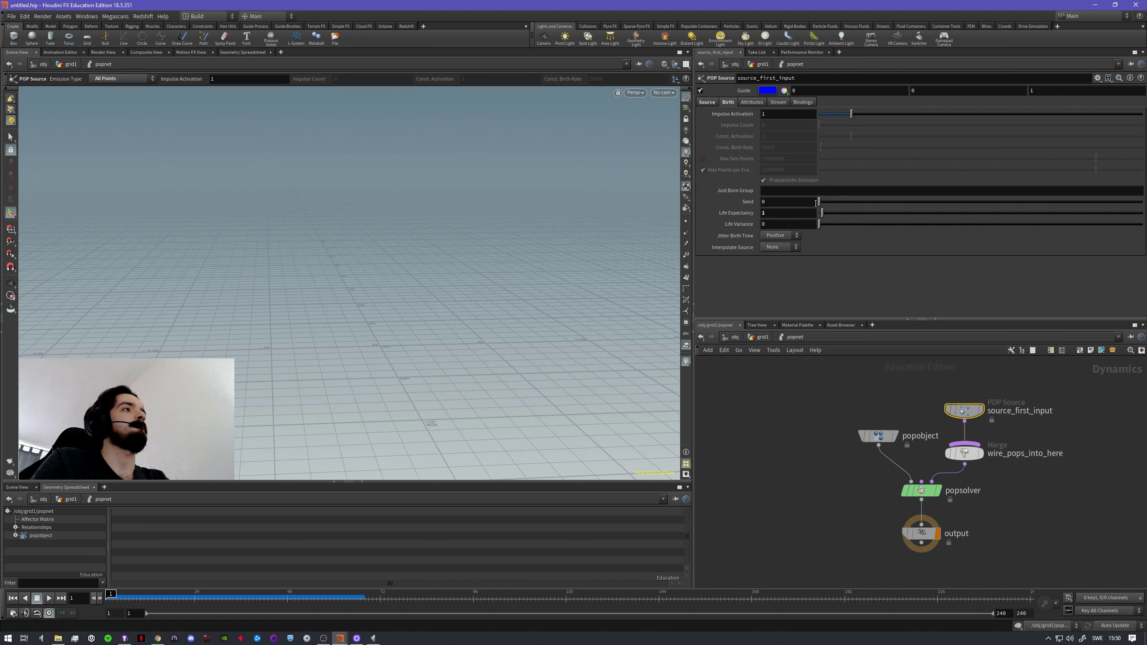
pyautogui.click(775, 215)
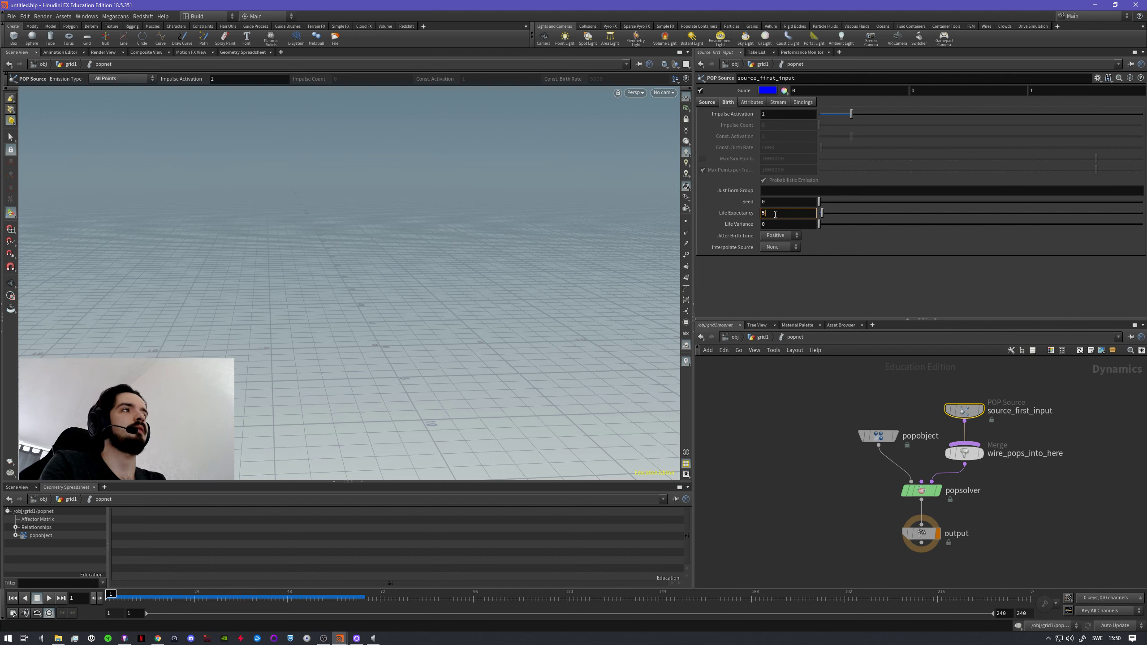
pyautogui.press('Return')
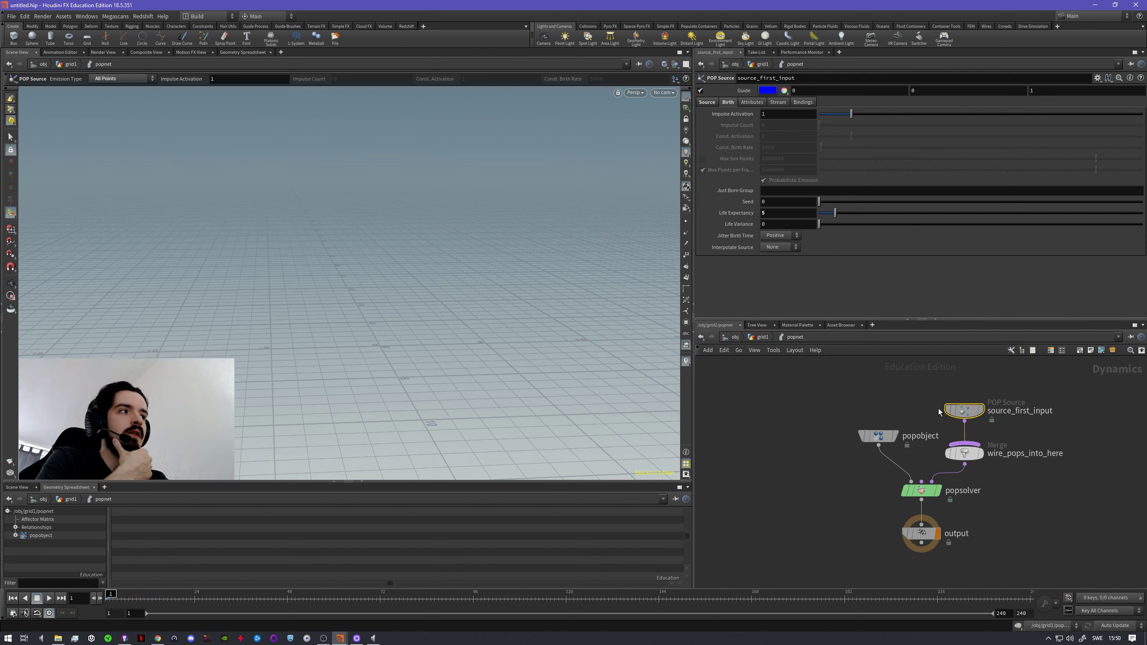
# - Separate source_first_input from the merge node and insert a POP Force node between them
pyautogui.moveTo(1043, 439); pyautogui.dragTo(983, 481, button='middle')
pyautogui.moveTo(907, 458); pyautogui.dragTo(908, 404)
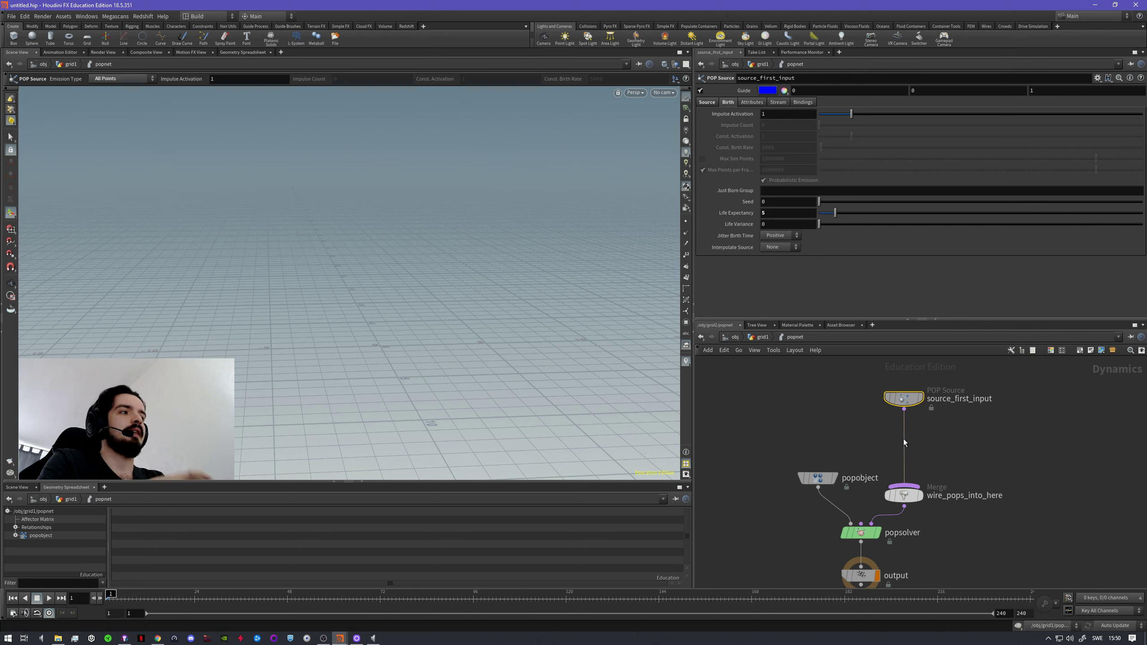
pyautogui.press('Tab')
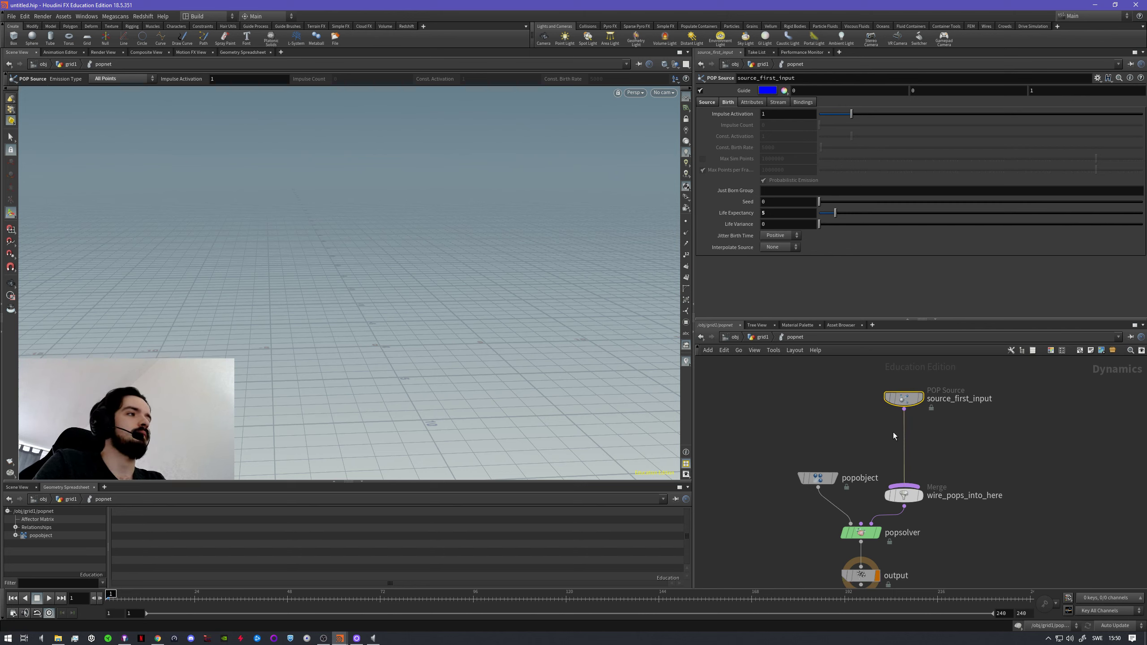
pyautogui.press('Tab')
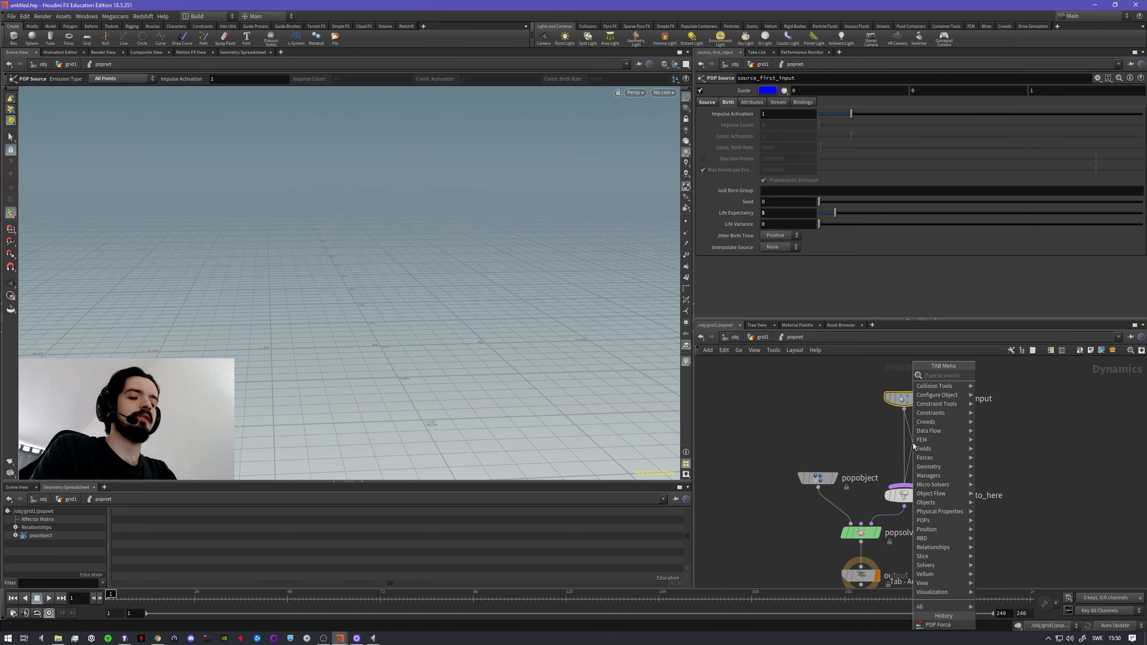
pyautogui.write('popf')
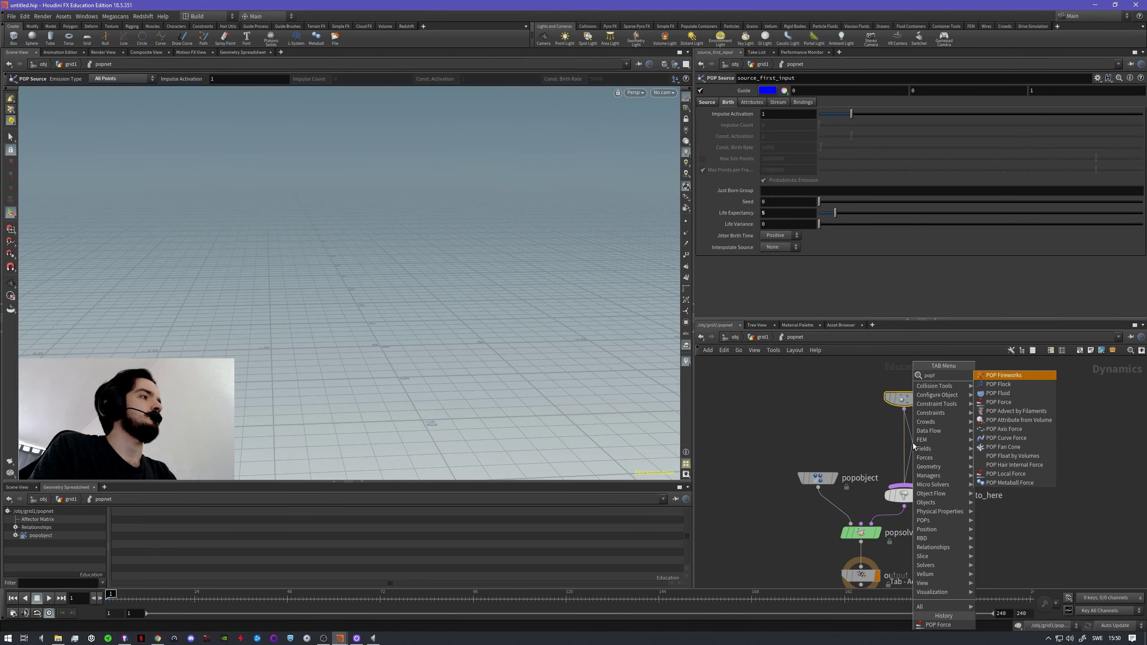
pyautogui.click(1002, 403)
pyautogui.click(906, 443)
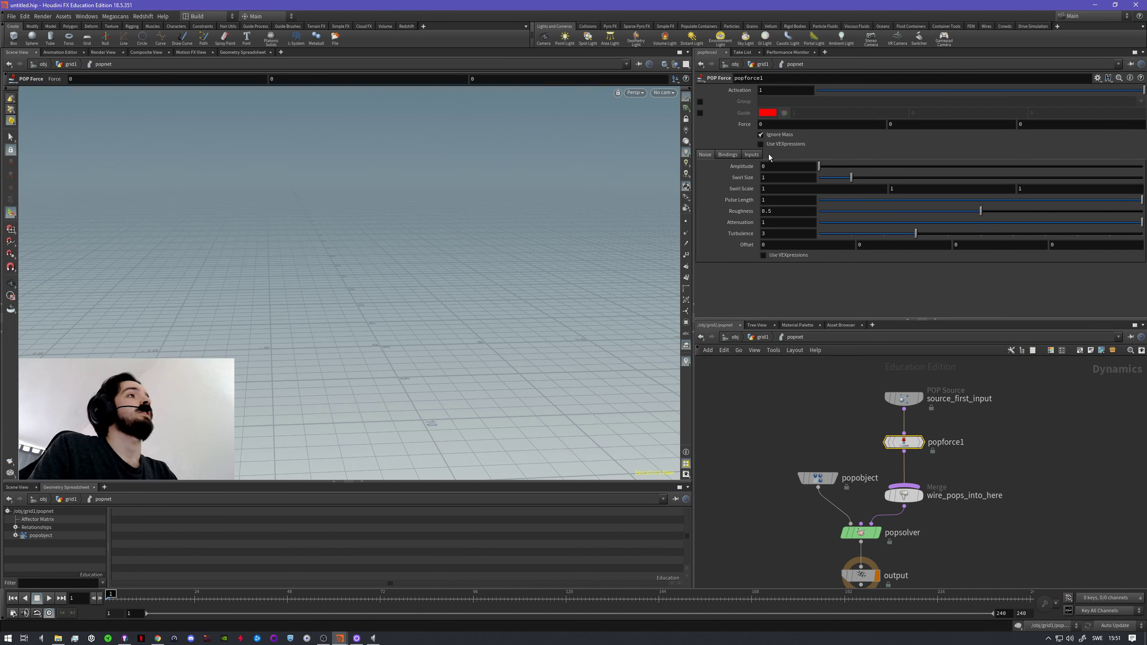
# - Give popforce1 a noise Amplitude of 0.58 and a Y Force of 2
pyautogui.click(774, 165)
pyautogui.moveTo(818, 166); pyautogui.dragTo(839, 167)
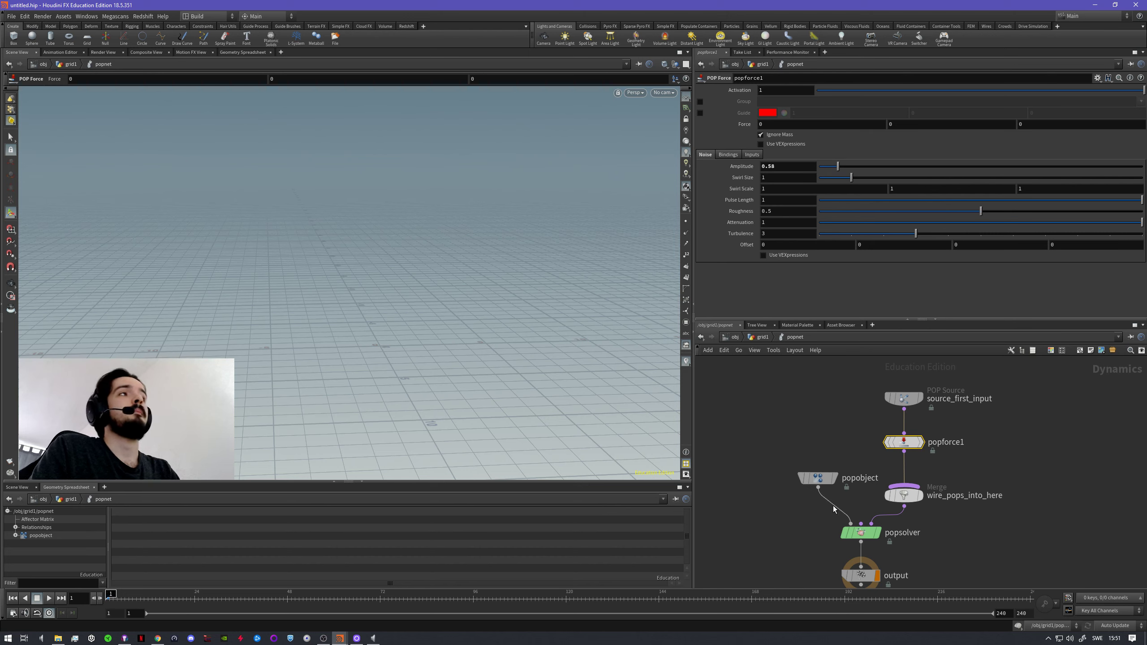
pyautogui.click(908, 127)
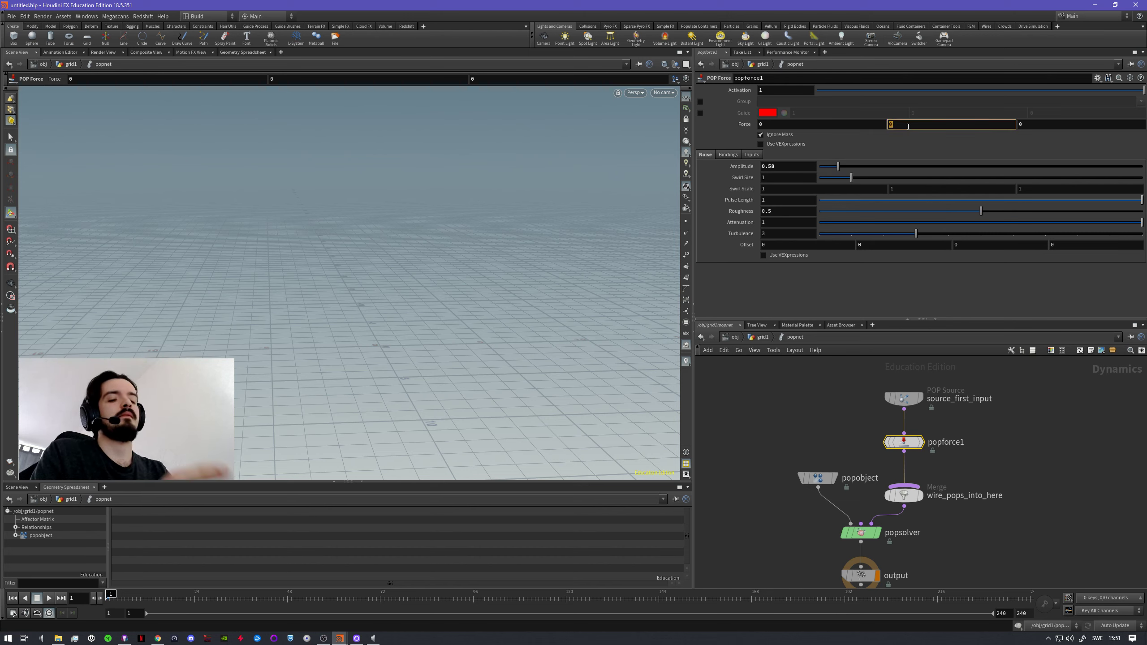
pyautogui.click(891, 136)
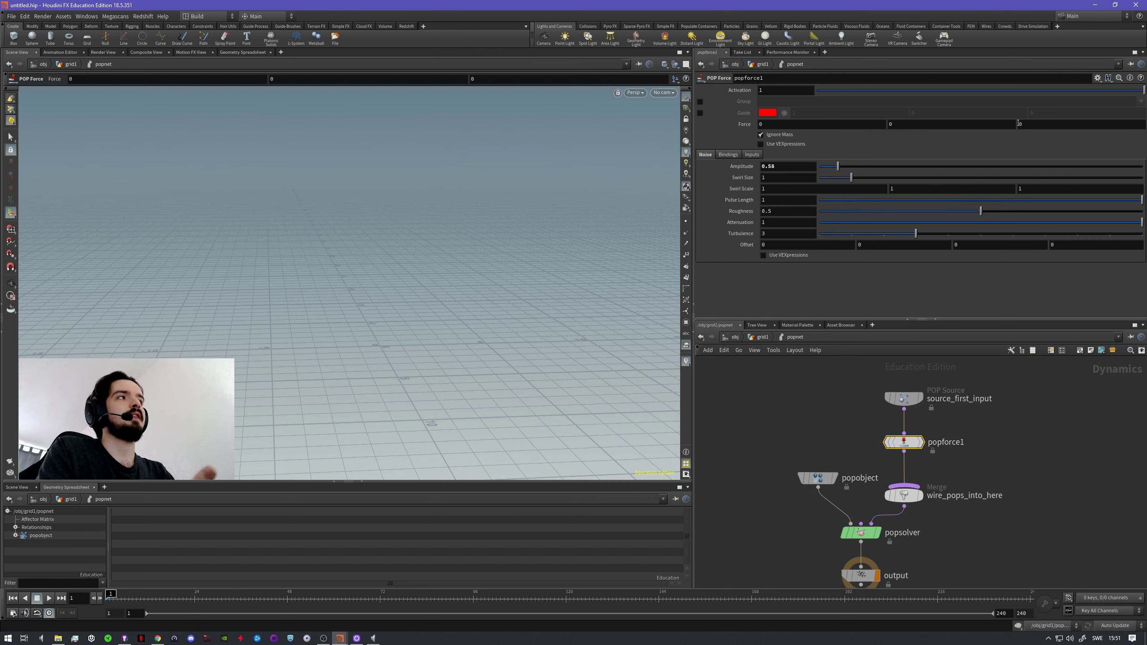
pyautogui.click(917, 125)
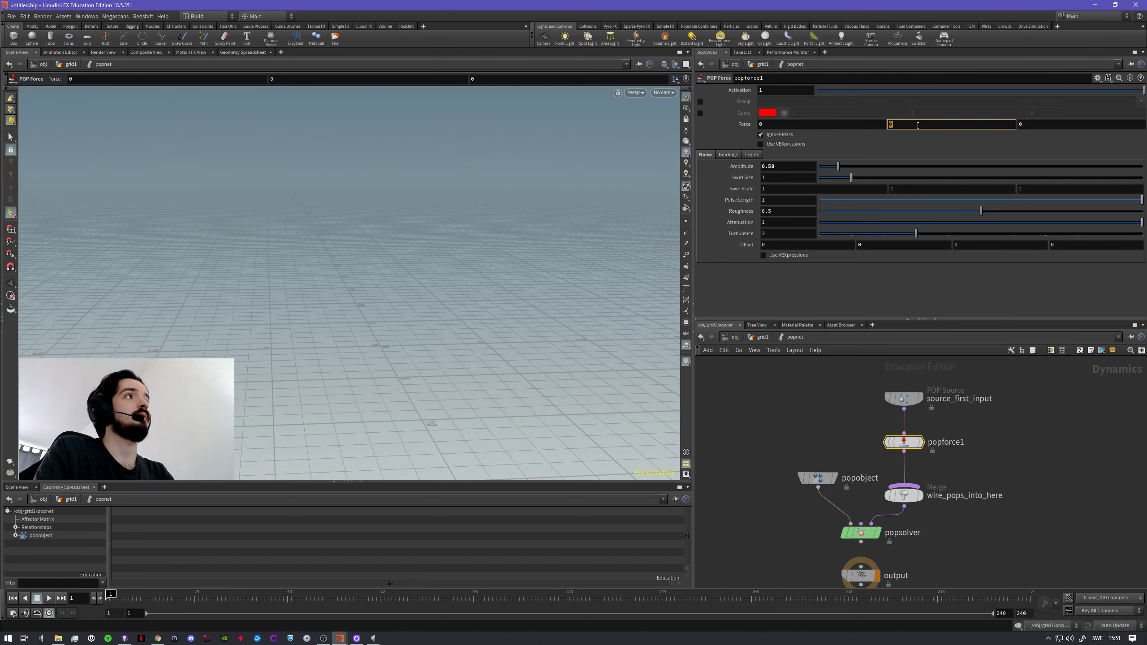
pyautogui.press('Return')
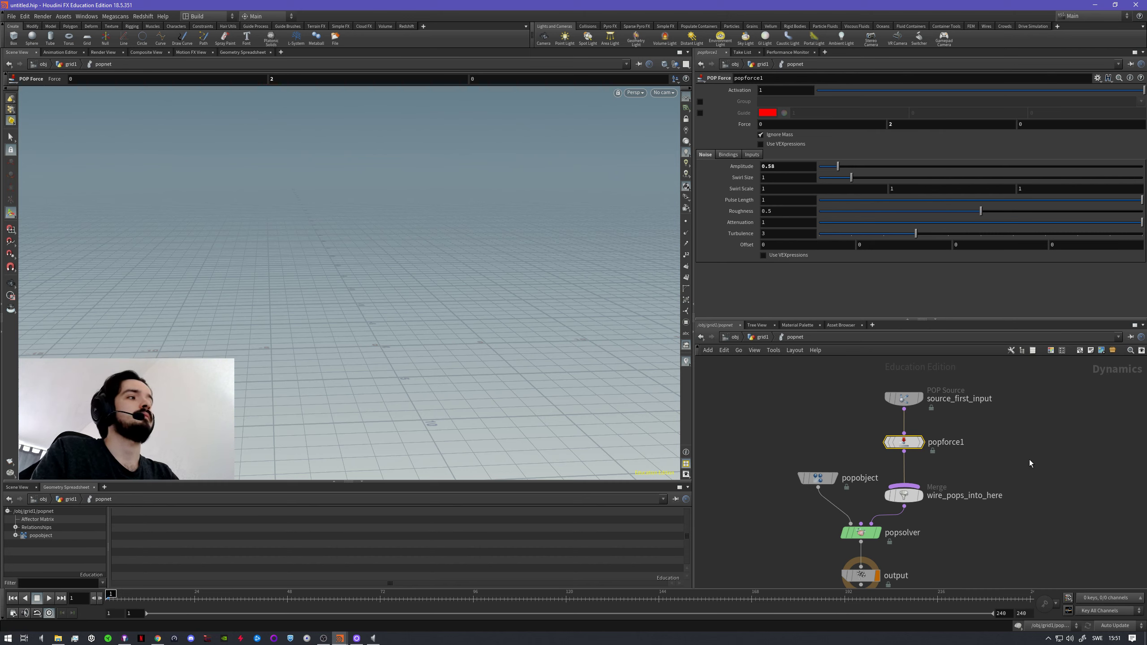
# - Play the simulation, stop it, and scrub to frame 88 to examine how the force moves the particles
pyautogui.click(49, 600)
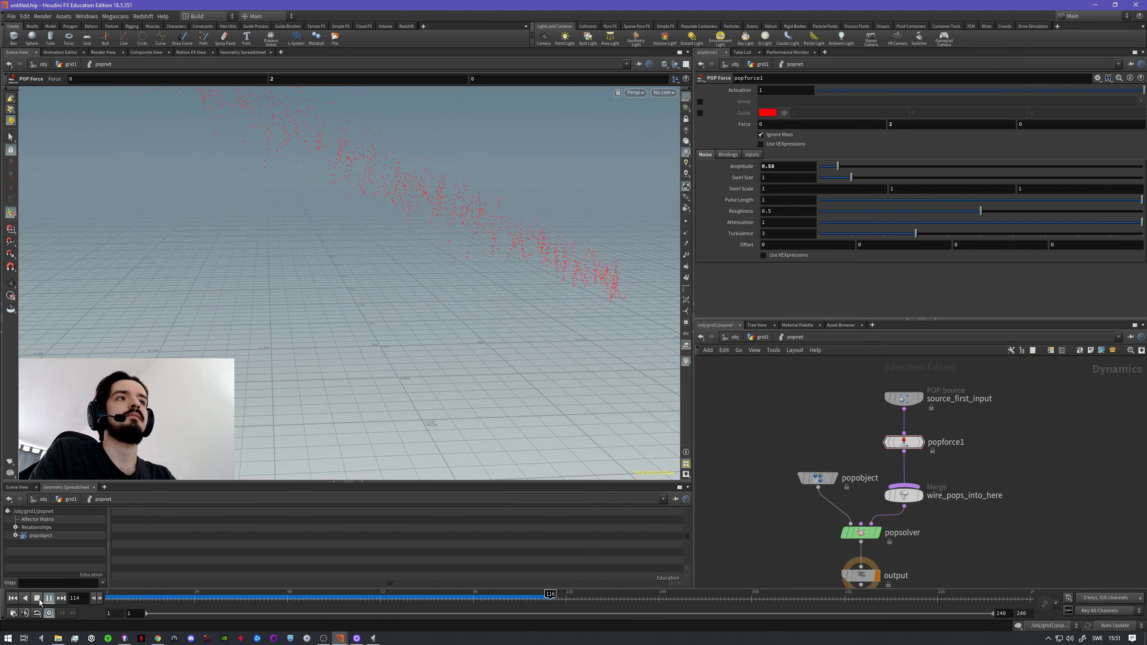
pyautogui.click(38, 599)
pyautogui.moveTo(164, 598); pyautogui.dragTo(441, 598)
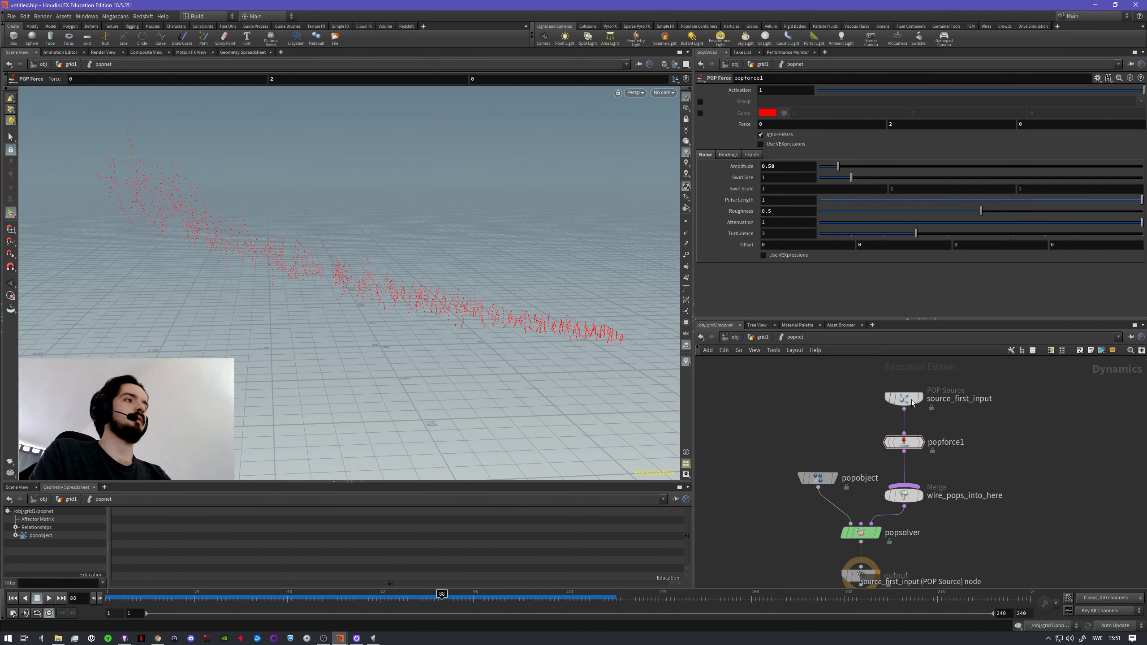
# - Set source_first_input's Life Expectancy to 2 and return to the start of the timeline
pyautogui.click(886, 396)
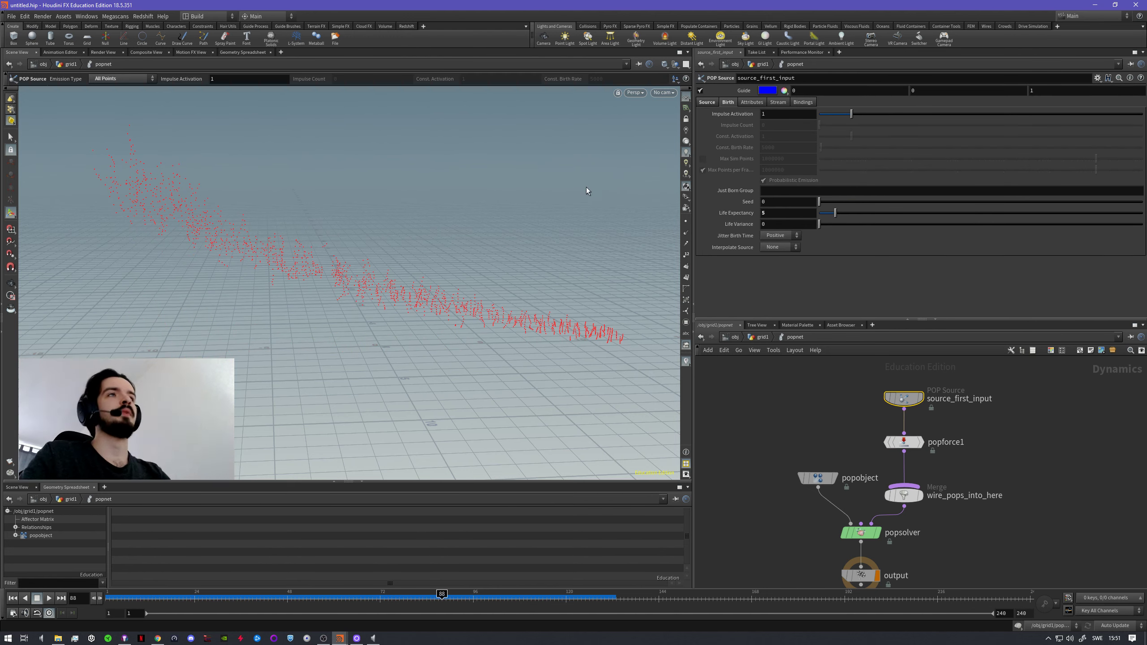
pyautogui.click(799, 213)
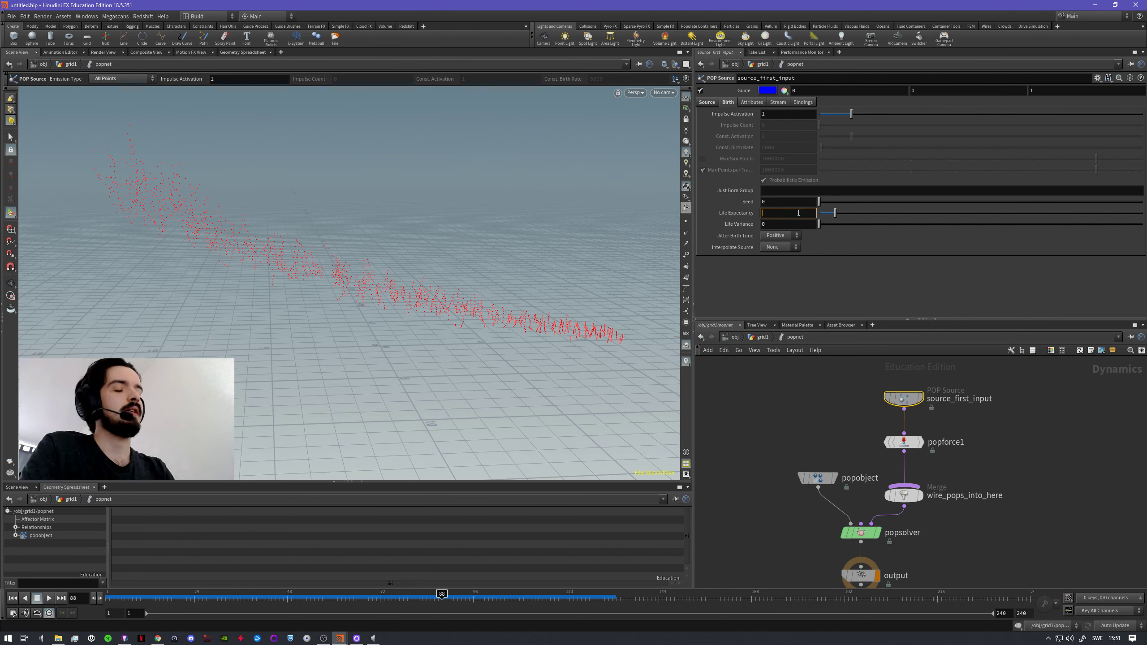
pyautogui.write('2')
pyautogui.press('Return')
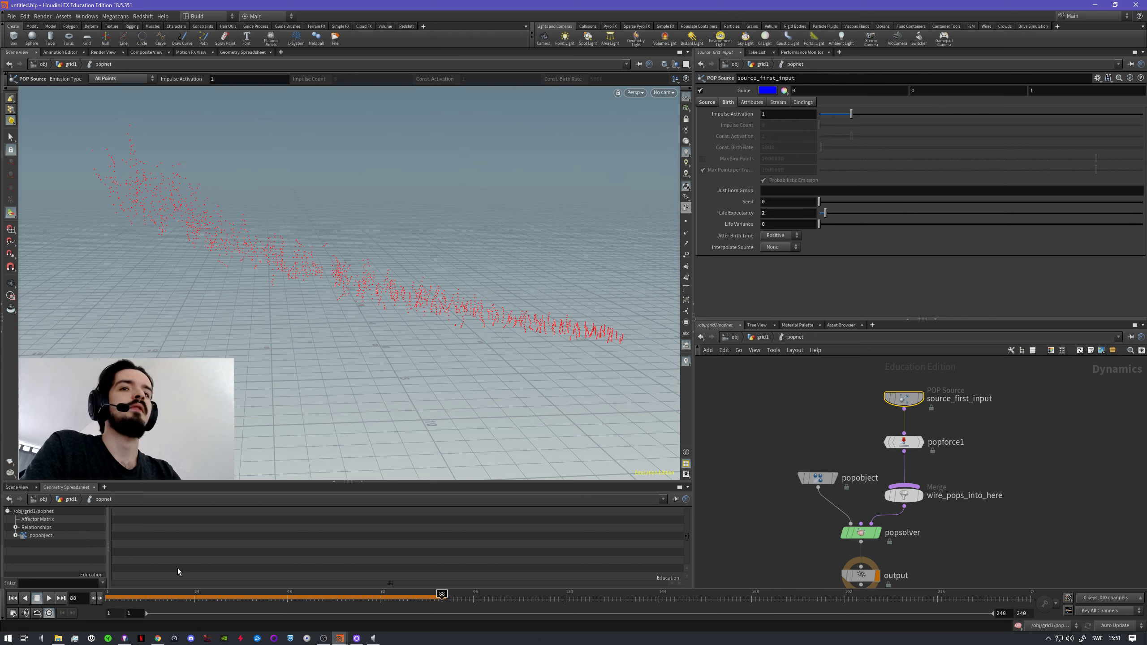
pyautogui.moveTo(129, 597)
pyautogui.mouseDown()
pyautogui.moveTo(515, 598)
pyautogui.moveTo(109, 607)
pyautogui.mouseUp()
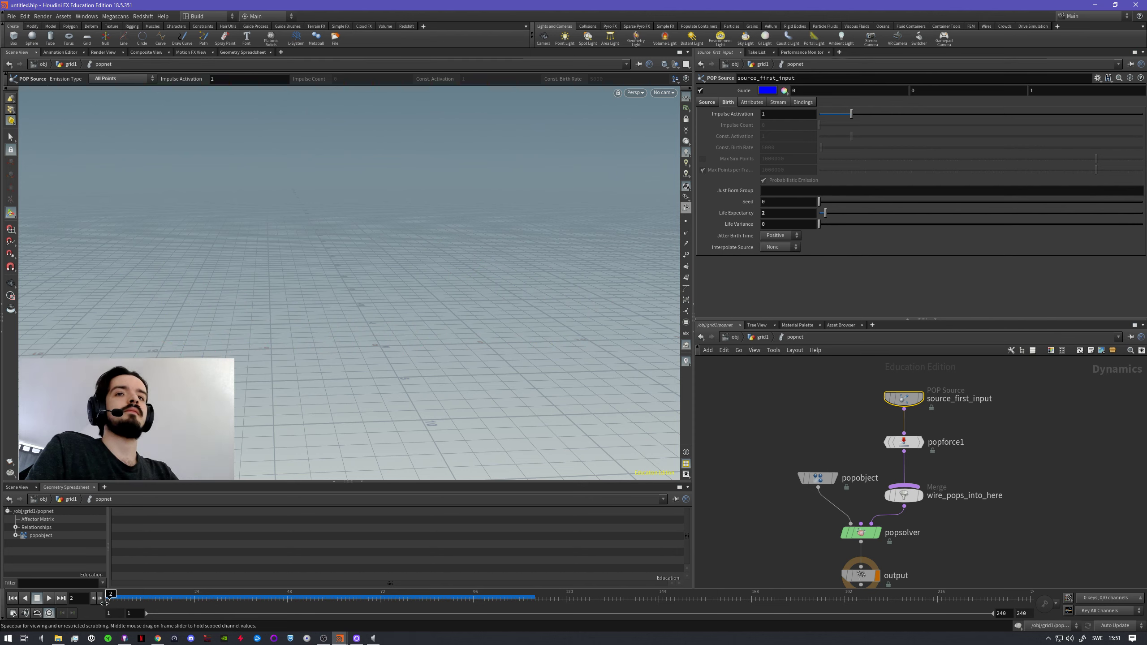
# - Go up to the grid1 network, connect an Add node below popnet, and display its output
pyautogui.click(761, 337)
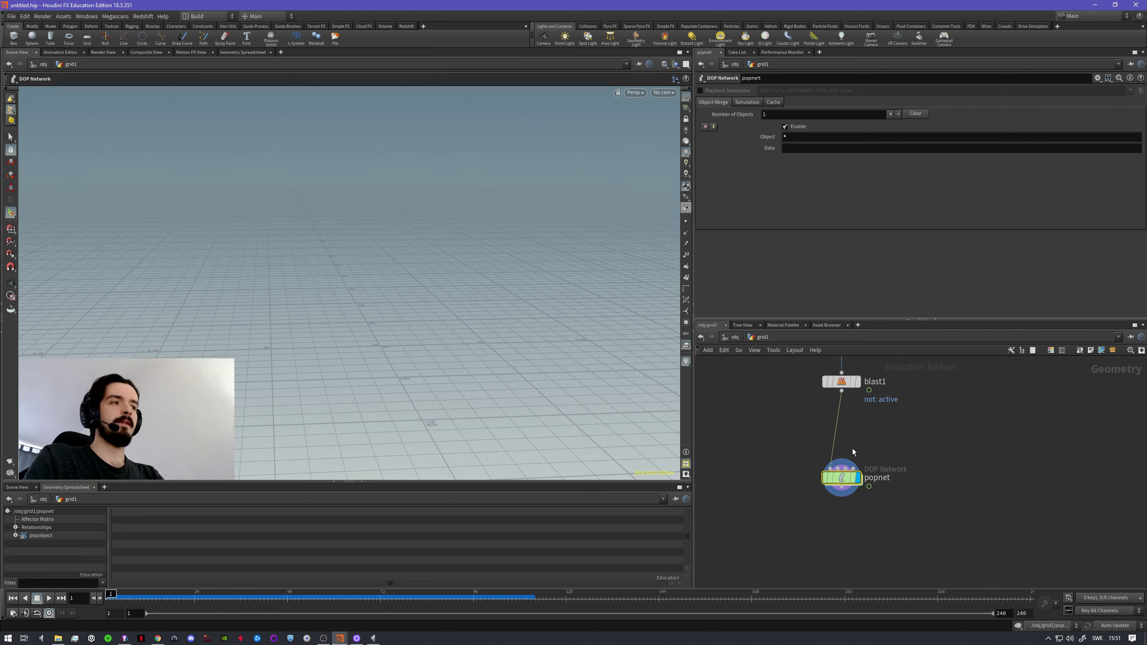
pyautogui.moveTo(841, 488); pyautogui.dragTo(844, 526)
pyautogui.press('Escape')
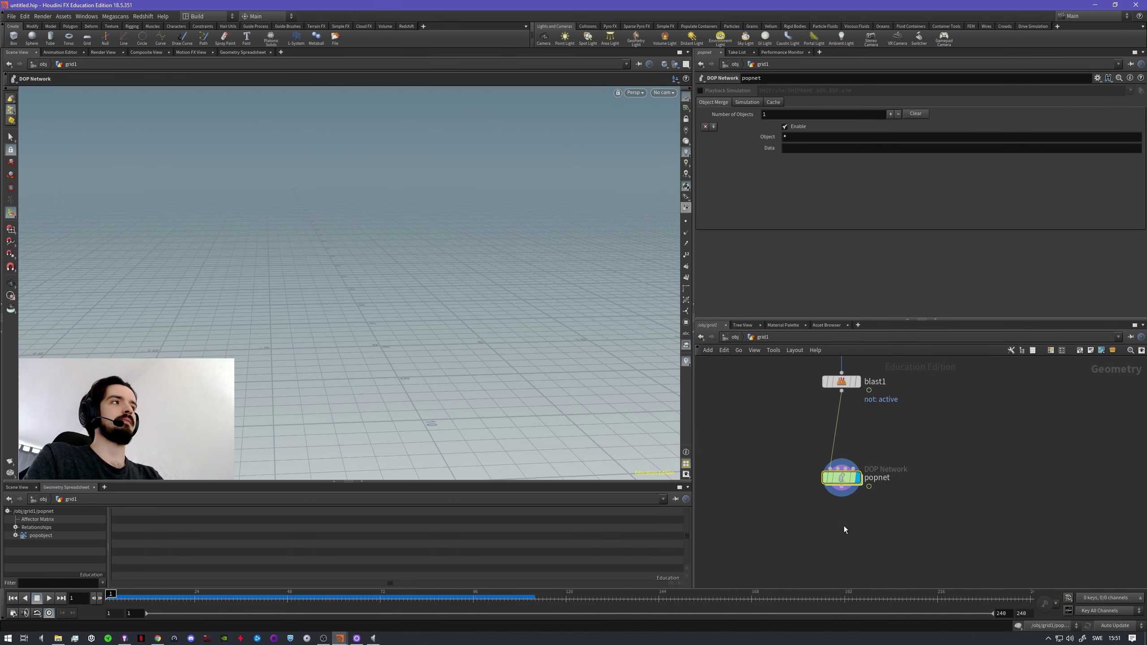
pyautogui.click(859, 528)
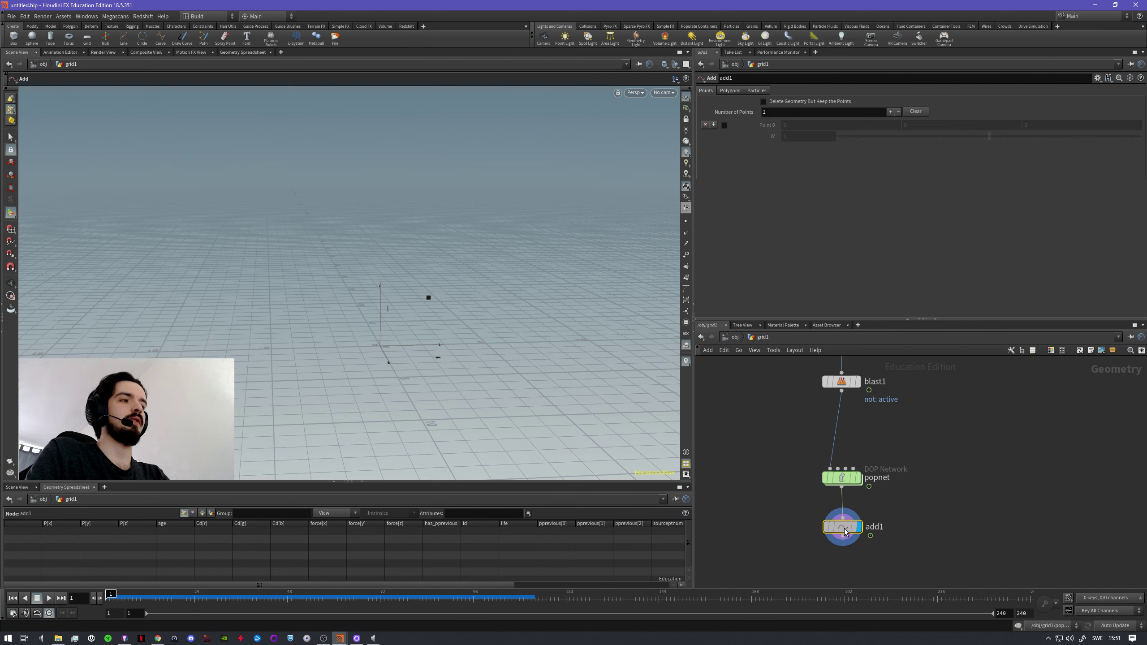
pyautogui.moveTo(846, 528); pyautogui.dragTo(844, 531)
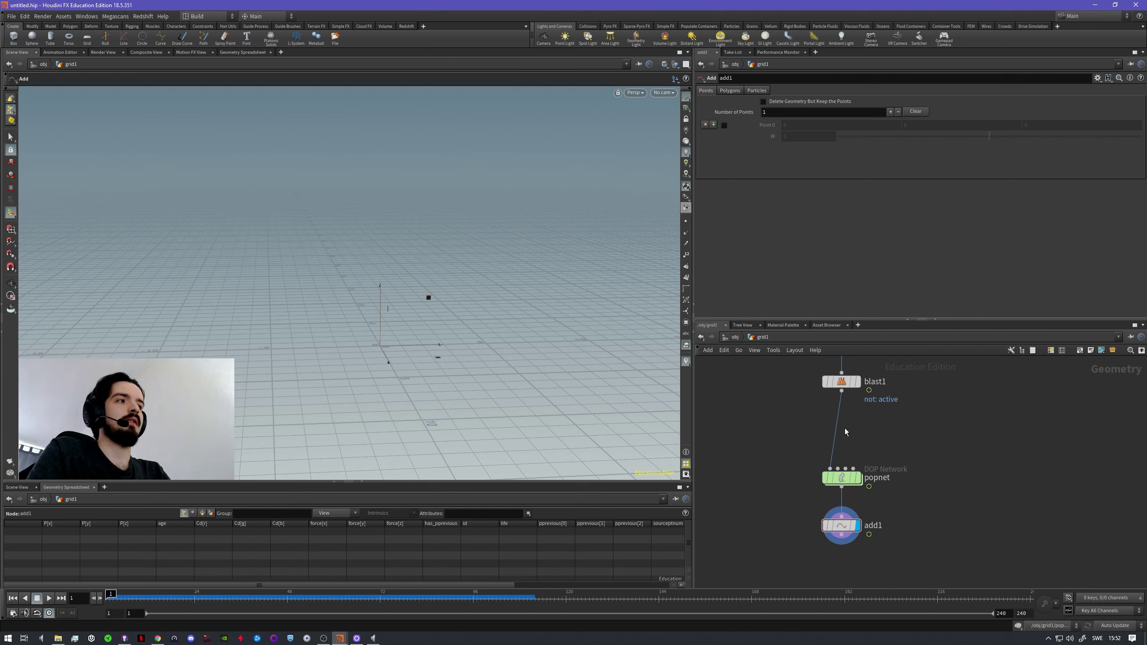
# - Insert a Rest Position node between blast1 and popnet
pyautogui.press('Tab')
pyautogui.write('res')
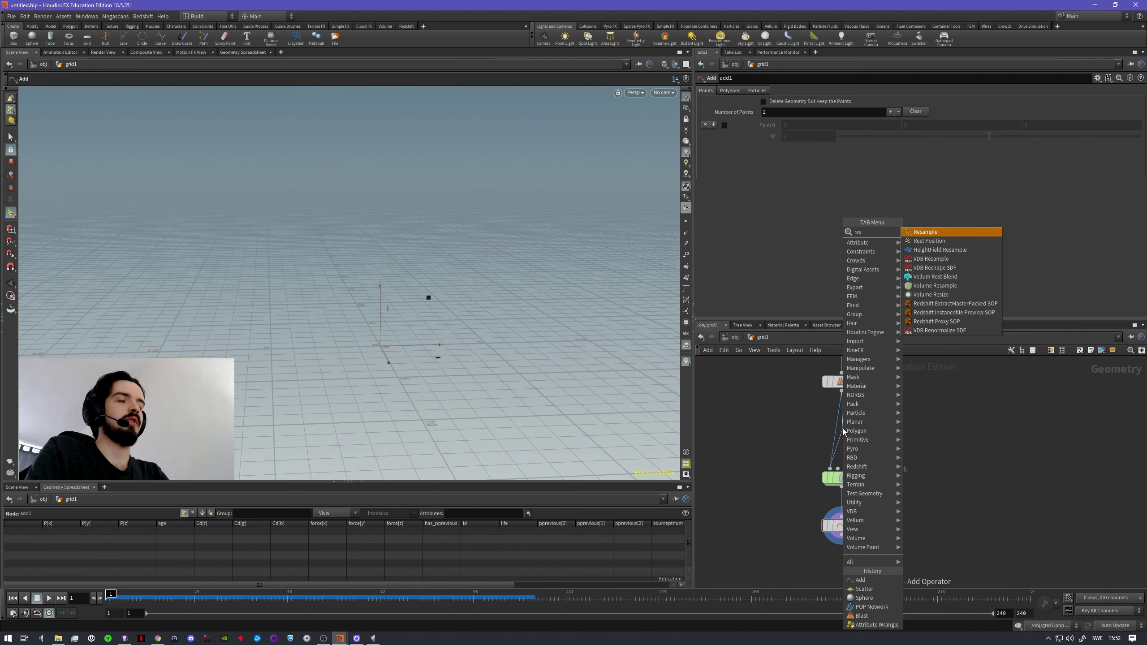
pyautogui.press('Down')
pyautogui.press('Return')
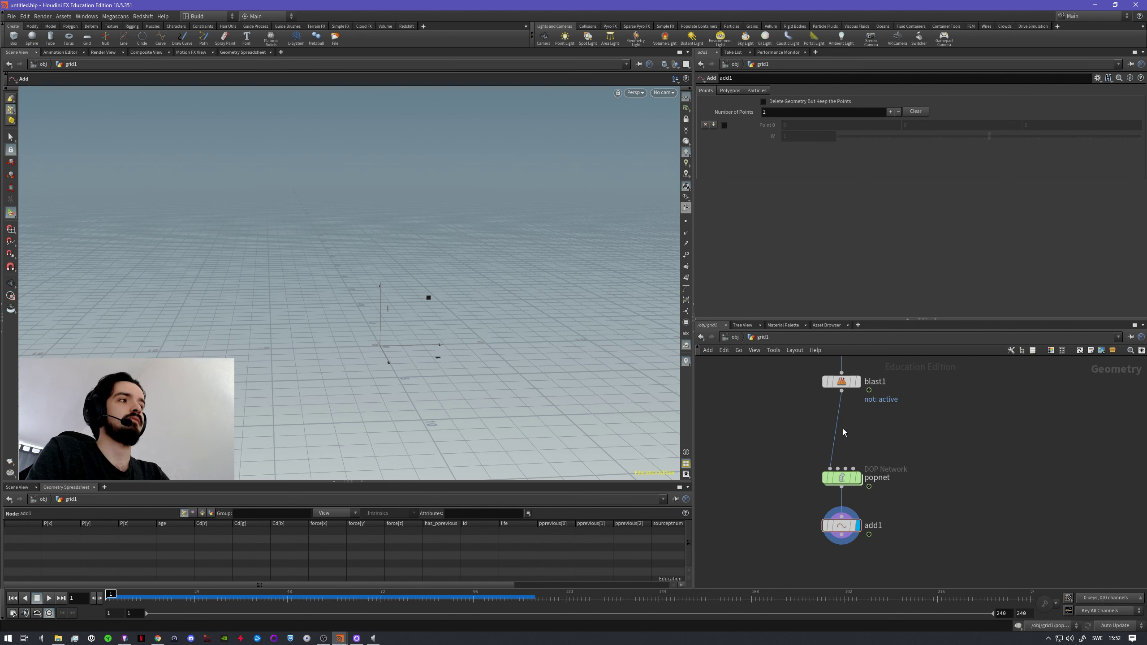
pyautogui.click(843, 429)
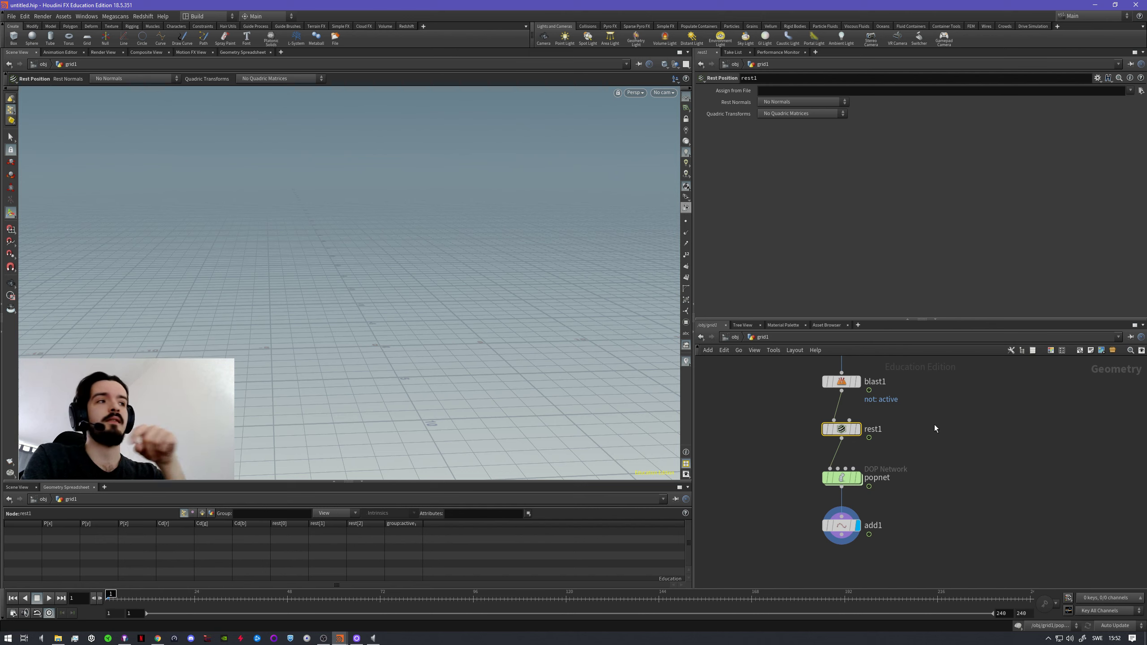
pyautogui.moveTo(843, 432); pyautogui.dragTo(843, 437)
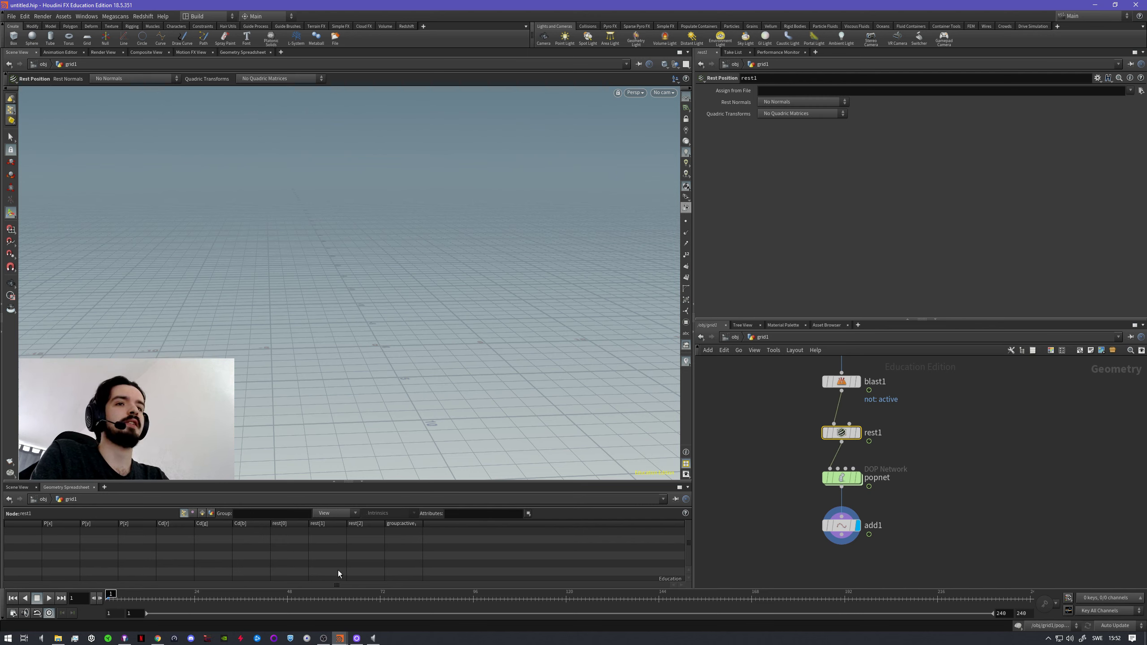
# - Set add1 to build polygons by group, adding By Attribute with the attribute name rest
pyautogui.click(843, 526)
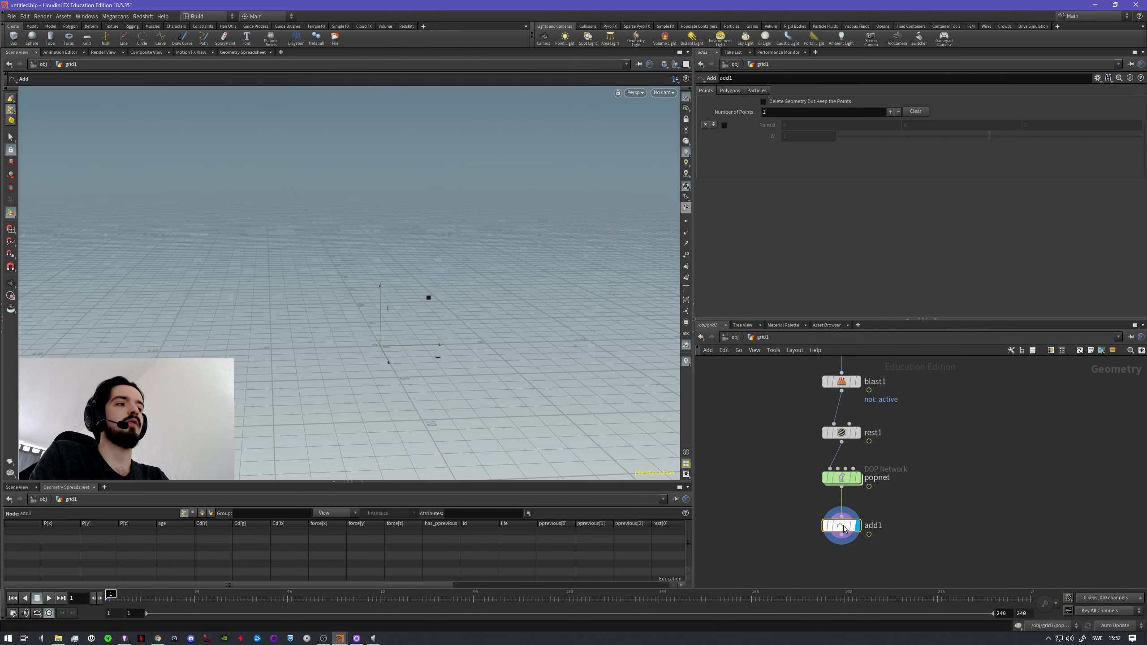
pyautogui.click(729, 91)
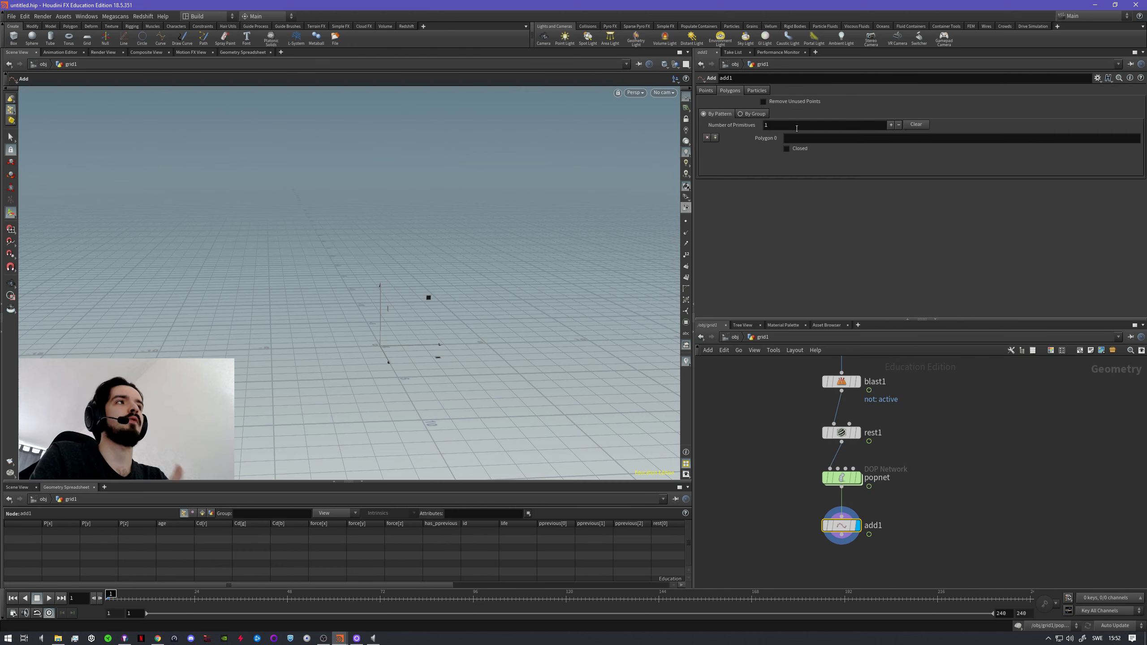
pyautogui.click(746, 114)
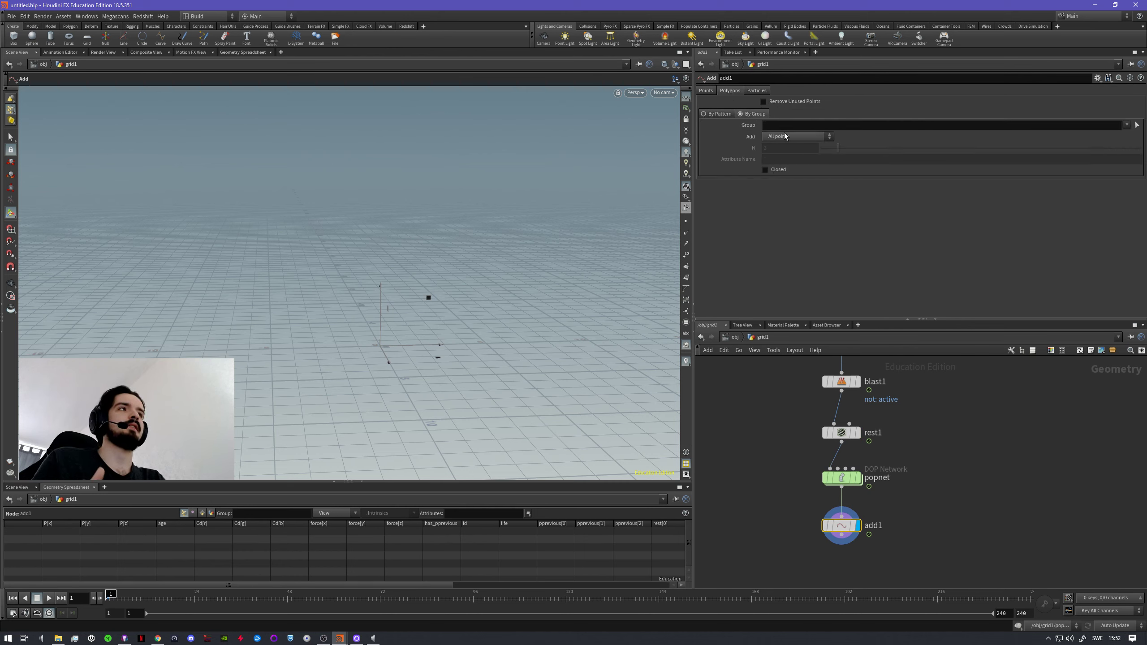
pyautogui.click(784, 135)
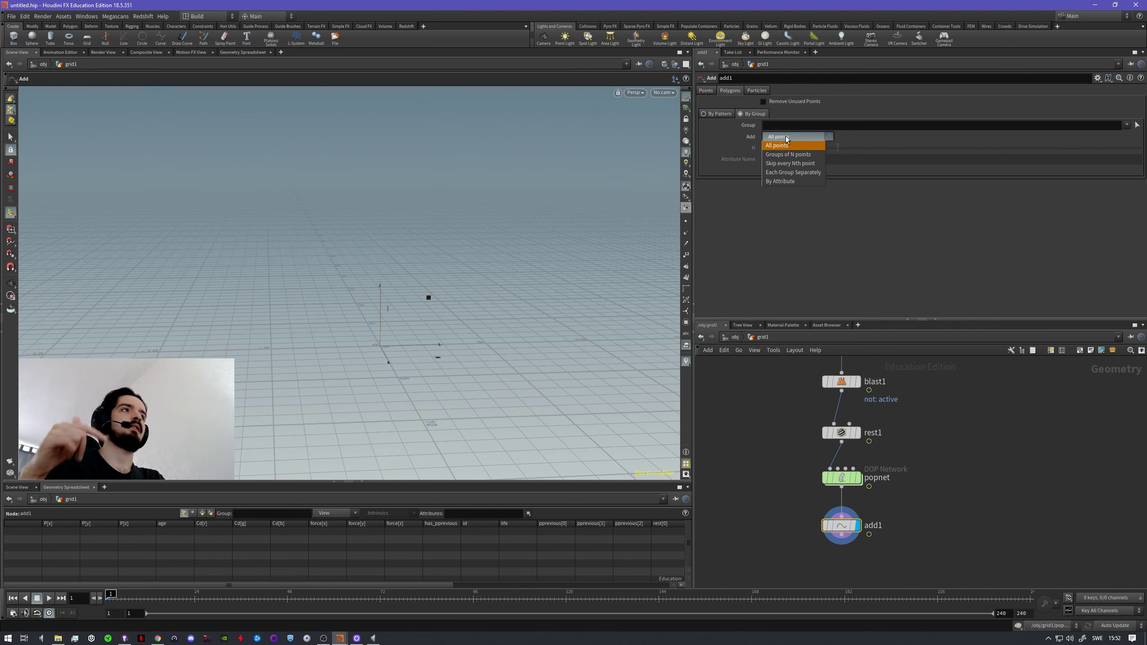
pyautogui.click(785, 184)
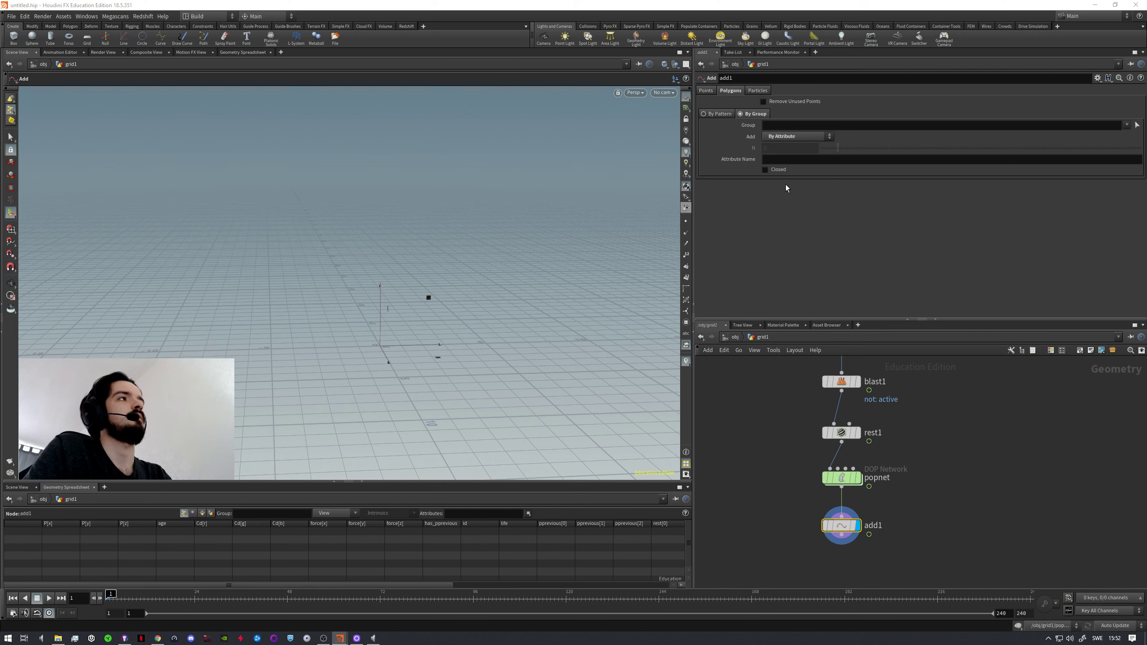
pyautogui.click(776, 158)
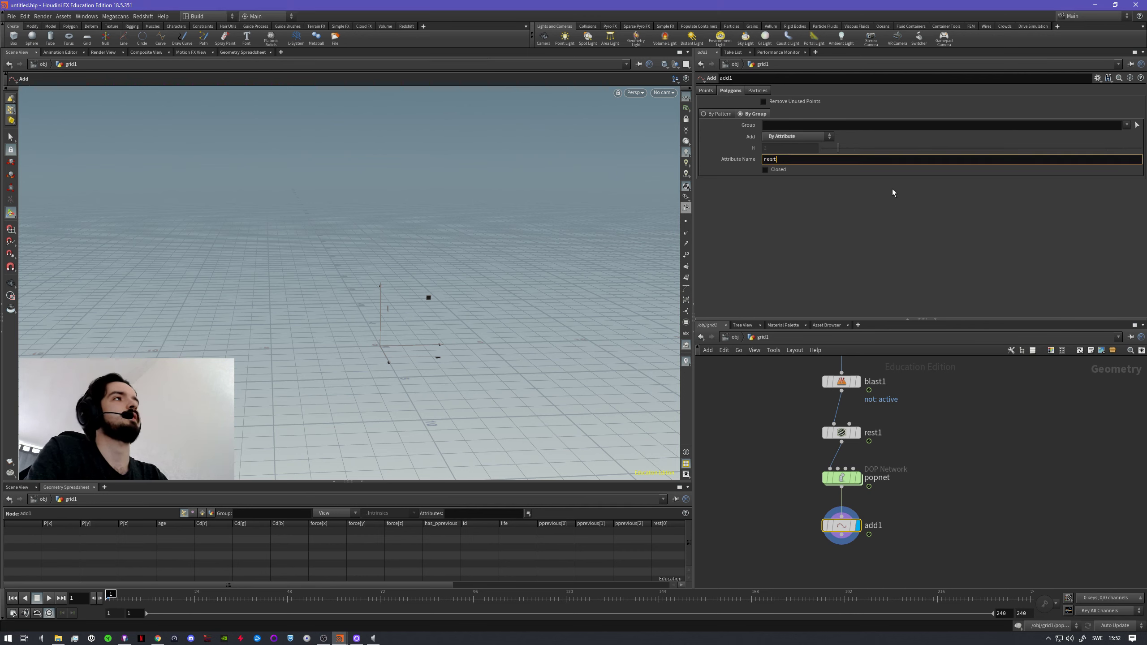
pyautogui.press('Return')
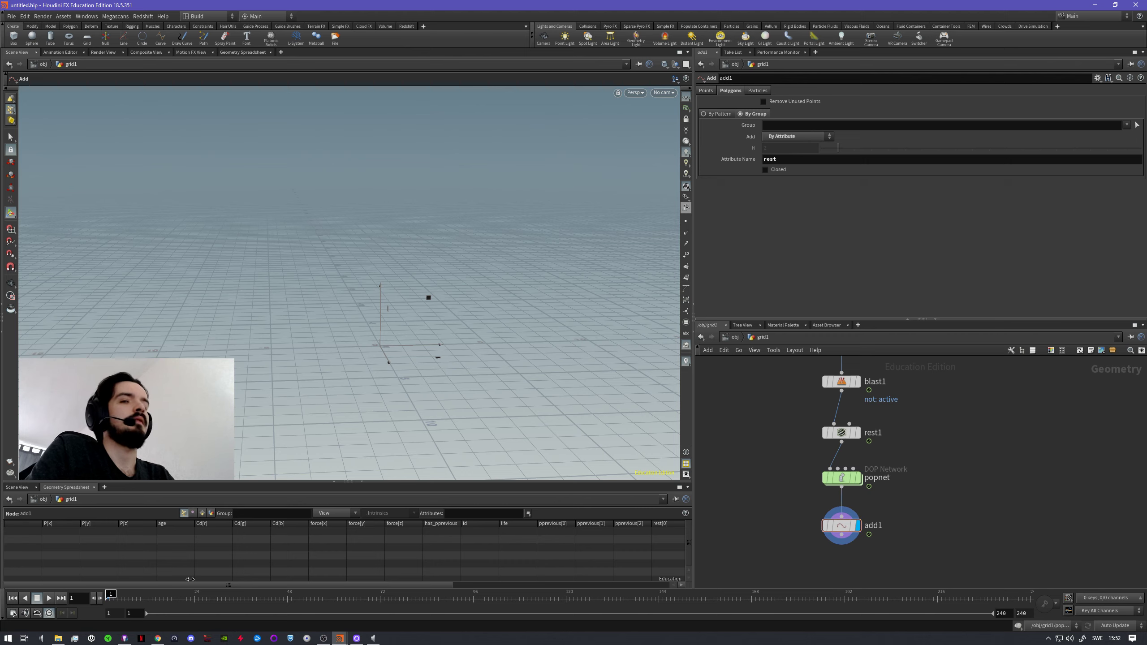
# - Play and stop the simulation, then scrub to frame 51 and examine the particle trail lines from several angles
pyautogui.click(49, 598)
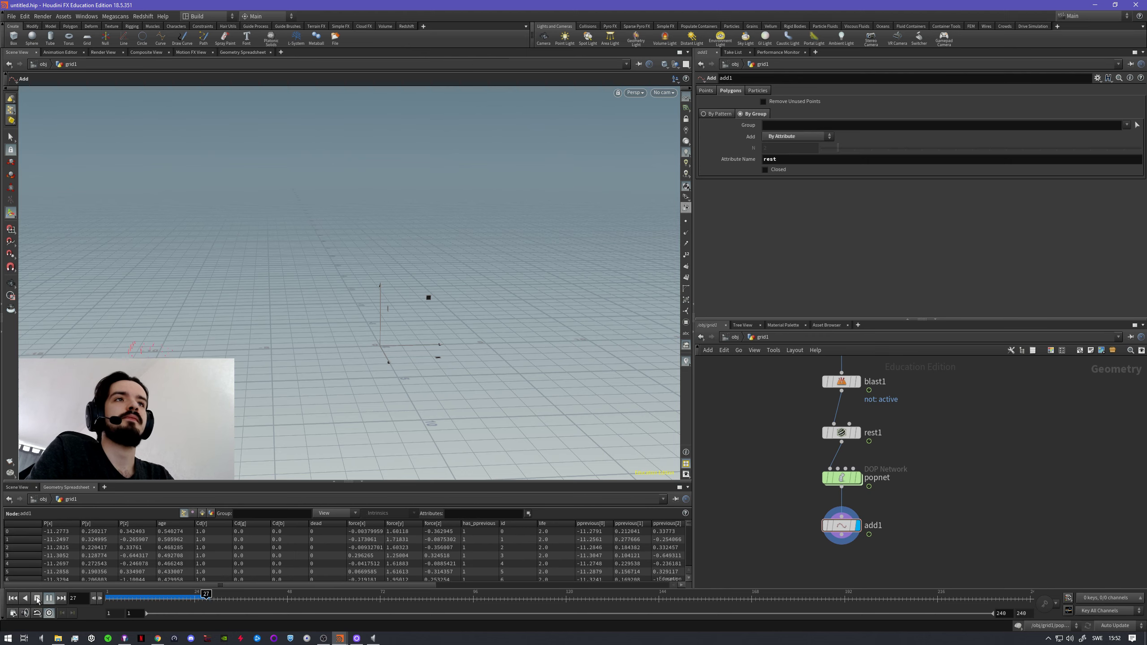
pyautogui.click(37, 598)
pyautogui.press('Escape')
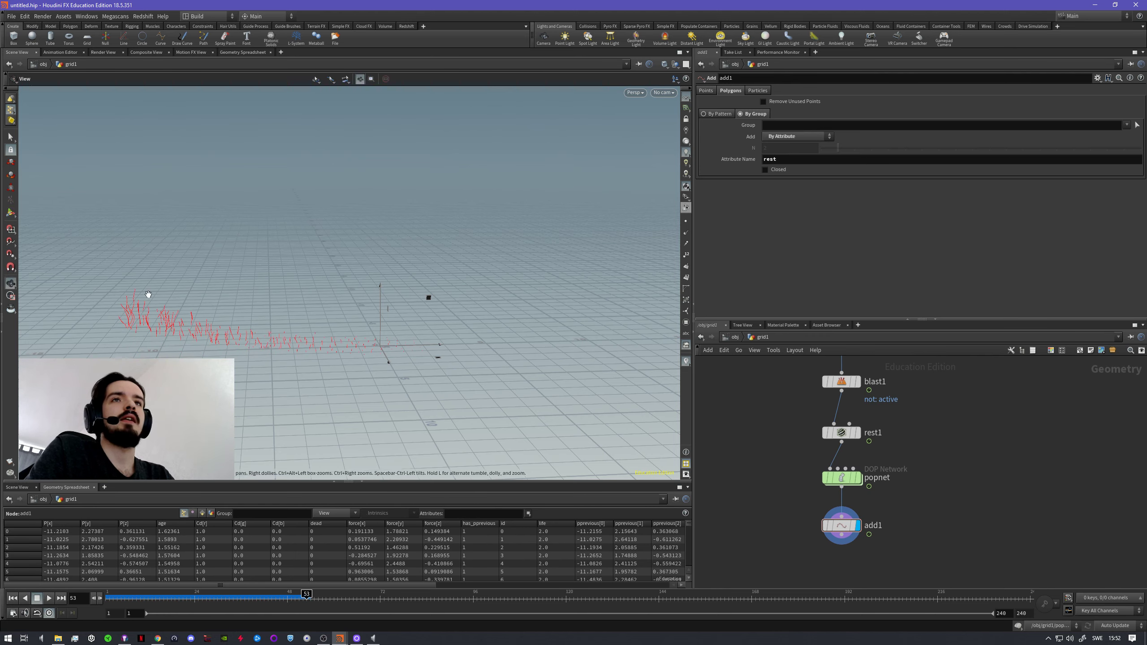
pyautogui.moveTo(148, 294); pyautogui.dragTo(241, 331, button='right')
pyautogui.moveTo(241, 330); pyautogui.dragTo(349, 336)
pyautogui.press('Return')
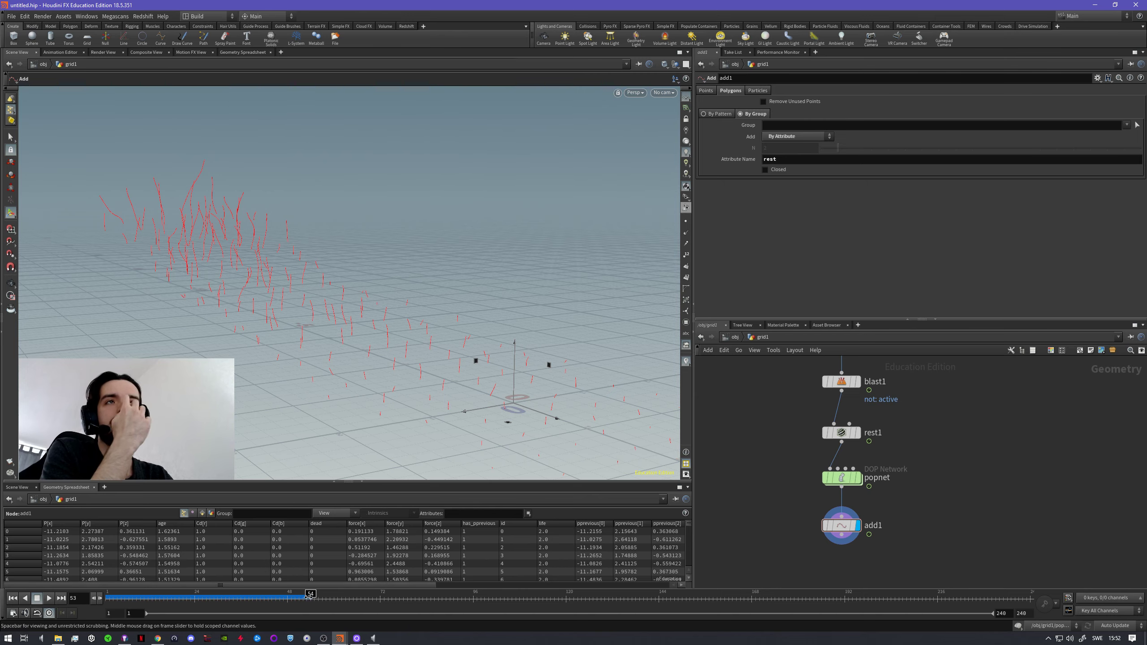
pyautogui.moveTo(309, 595)
pyautogui.mouseDown()
pyautogui.moveTo(418, 594)
pyautogui.moveTo(275, 593)
pyautogui.moveTo(301, 581)
pyautogui.mouseUp()
pyautogui.keyDown('alt'); pyautogui.moveTo(390, 362); pyautogui.dragTo(637, 456); pyautogui.keyUp('alt')
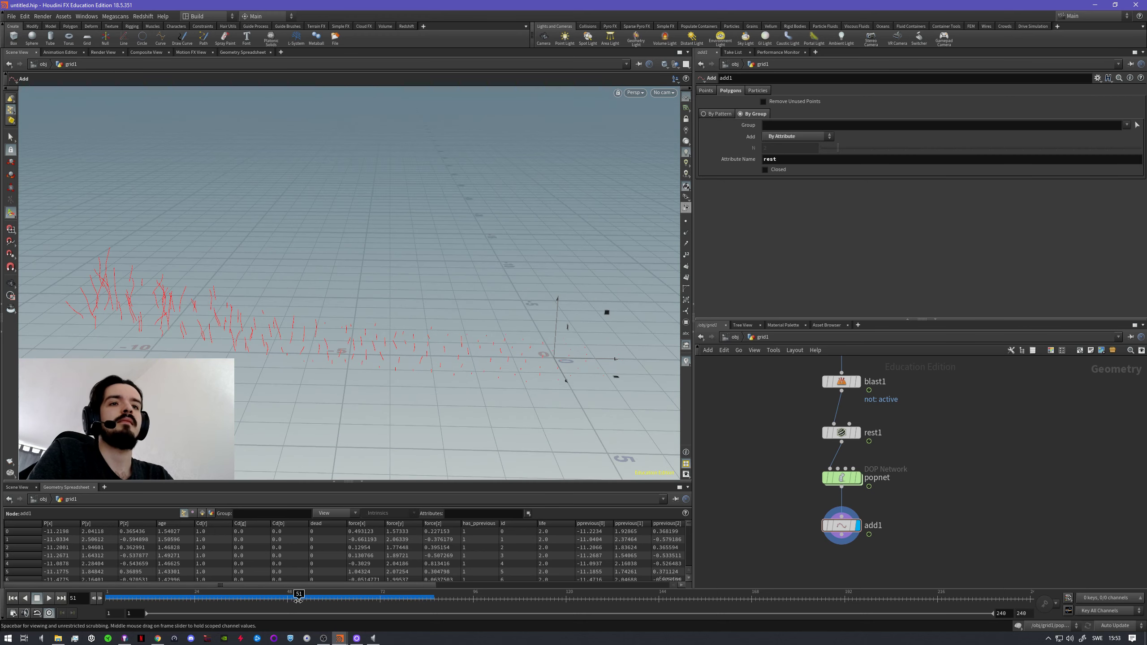
# - Scrub the simulation to frame 74 and examine the full spread of particle trail lines
pyautogui.moveTo(298, 599); pyautogui.dragTo(389, 594)
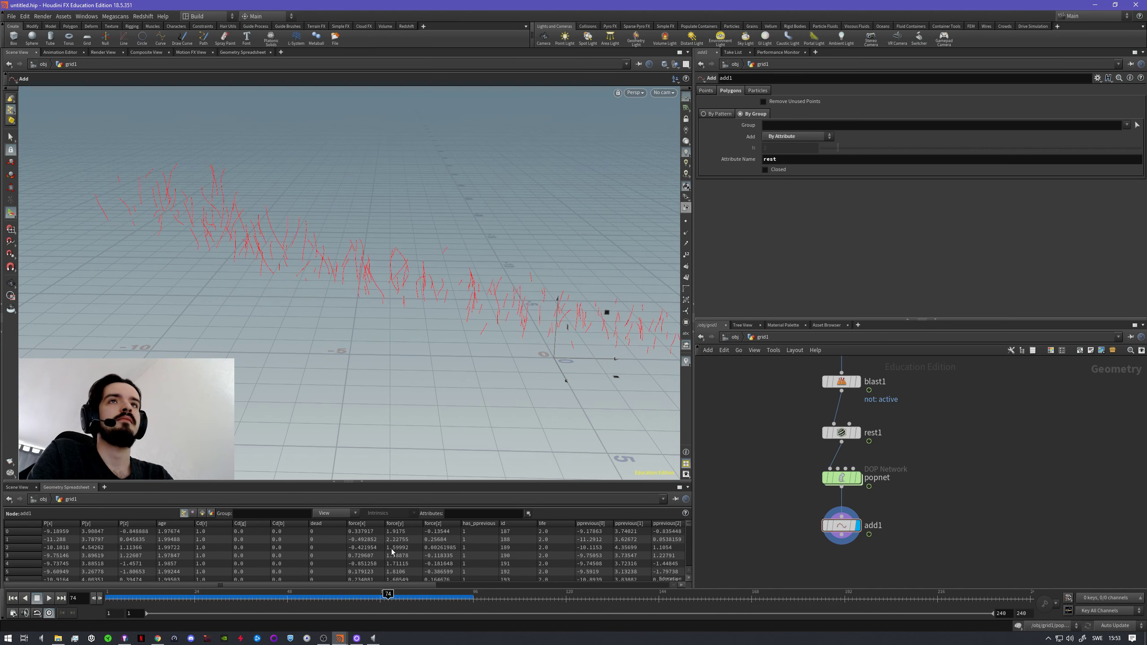
pyautogui.scroll(-3, 433, 369)
pyautogui.keyDown('alt'); pyautogui.moveTo(497, 363); pyautogui.dragTo(399, 385, button='middle'); pyautogui.keyUp('alt')
pyautogui.scroll(-3, 497, 377)
pyautogui.keyDown('alt'); pyautogui.moveTo(497, 377); pyautogui.dragTo(458, 380, button='middle'); pyautogui.keyUp('alt')
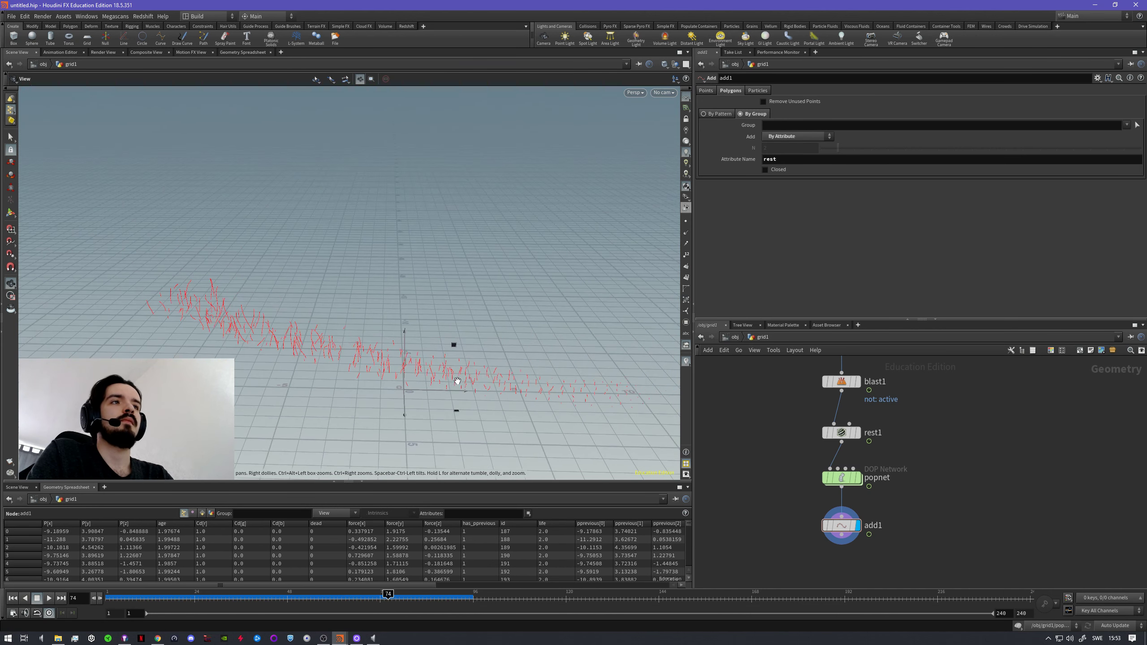
# - Inside popnet, set the Y component of popforce1's Force to 5
pyautogui.doubleClick(841, 477)
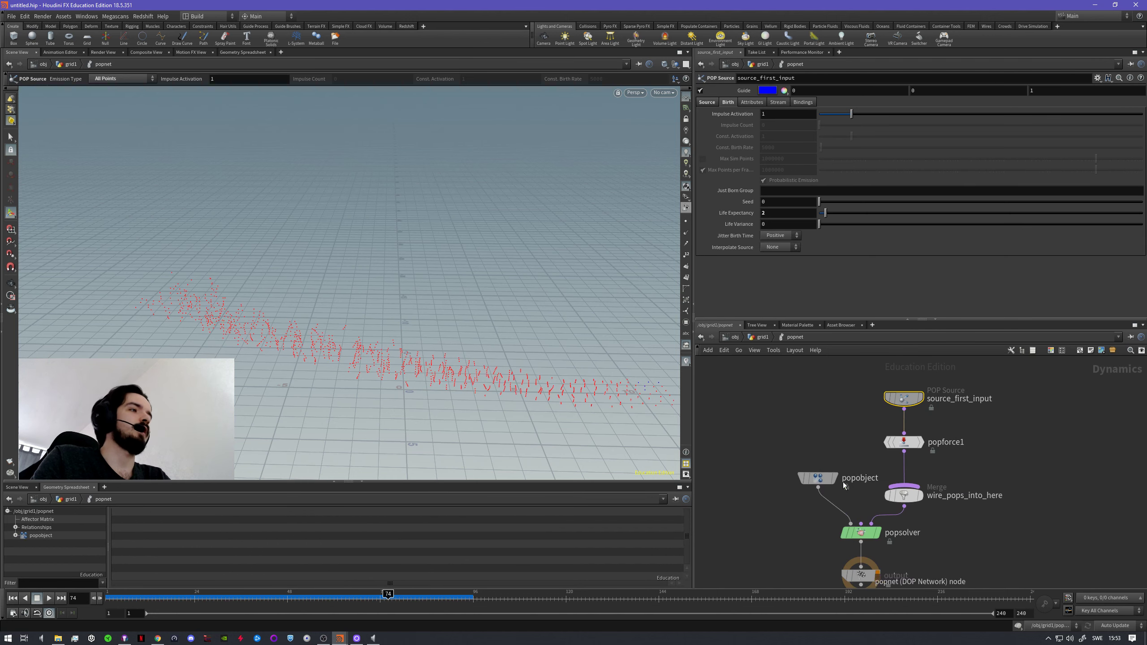
pyautogui.click(912, 446)
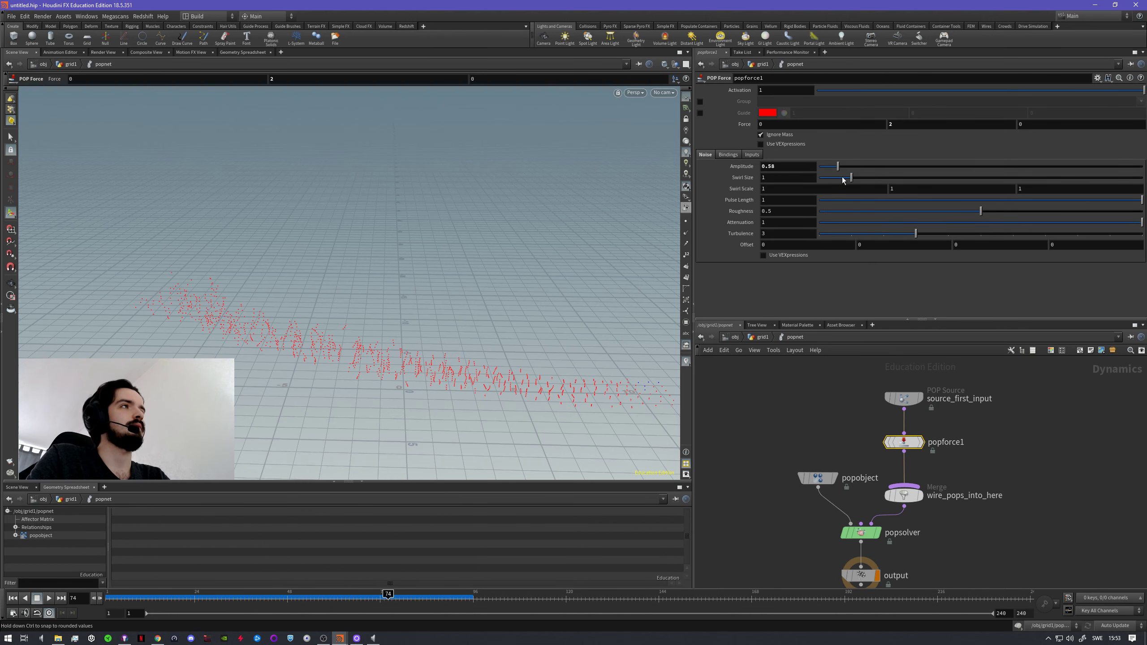
pyautogui.click(908, 128)
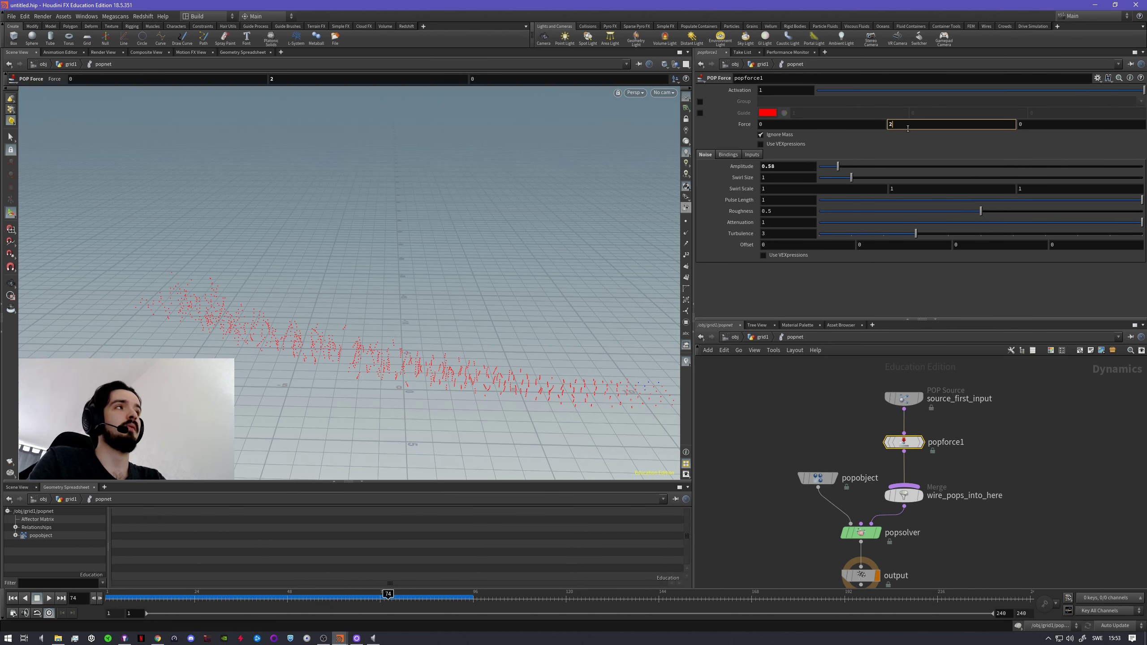
pyautogui.press('Return')
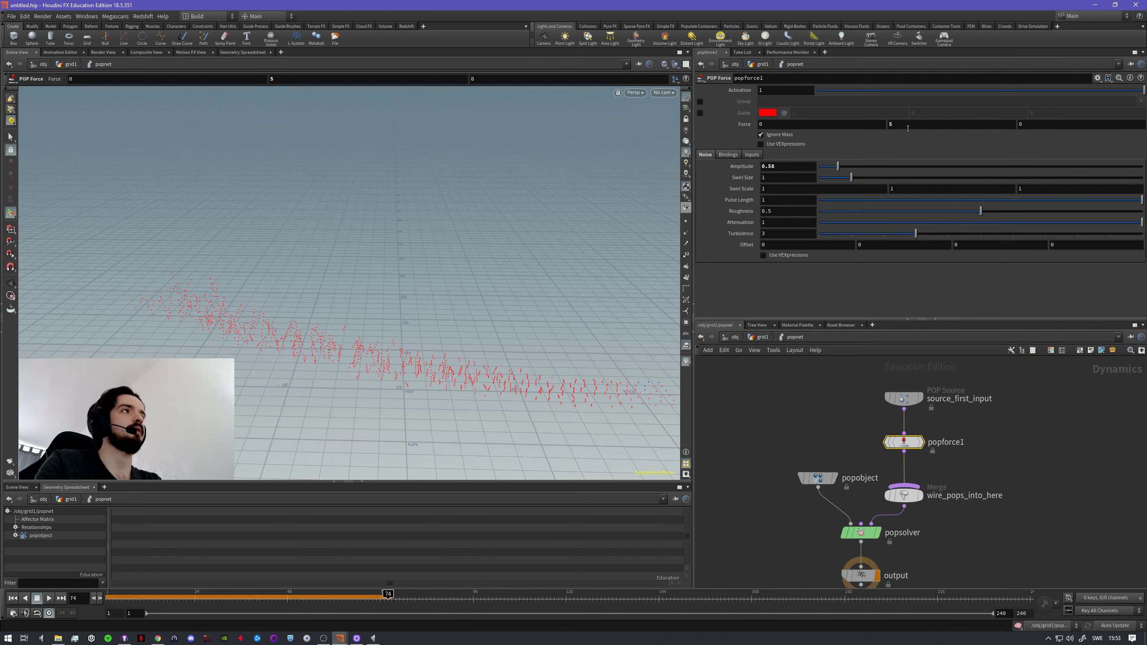
# - Return to the grid1 network, replay the simulation from frame 1, and examine the trail lines from a lower angle, scrubbing to frame 72
pyautogui.click(13, 600)
pyautogui.click(762, 337)
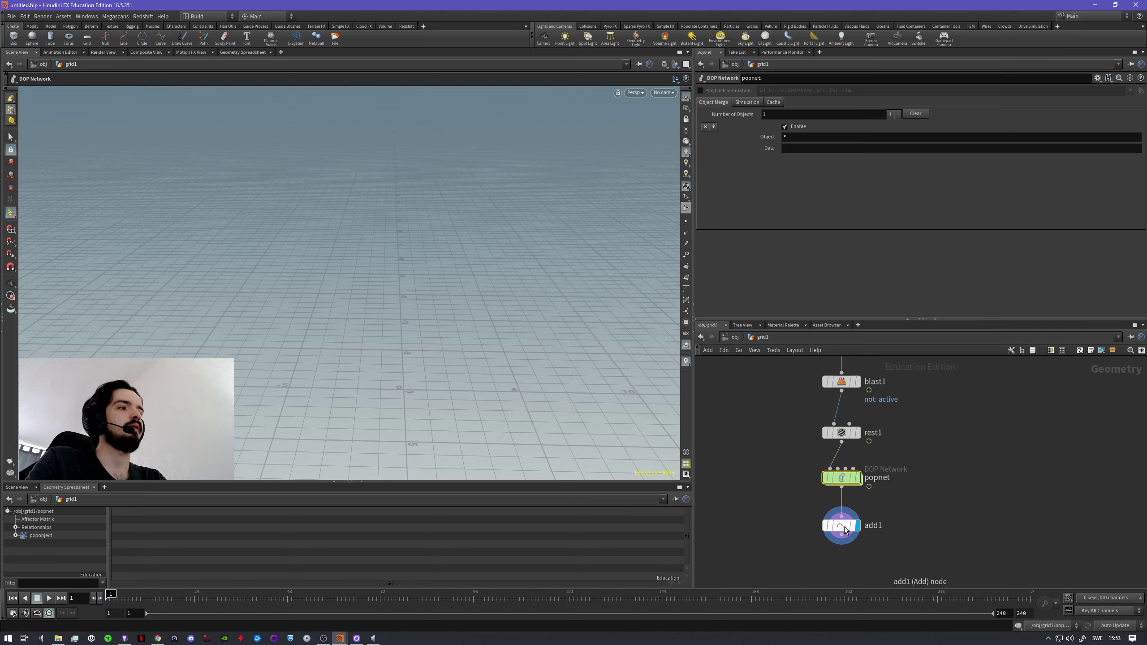
pyautogui.click(49, 598)
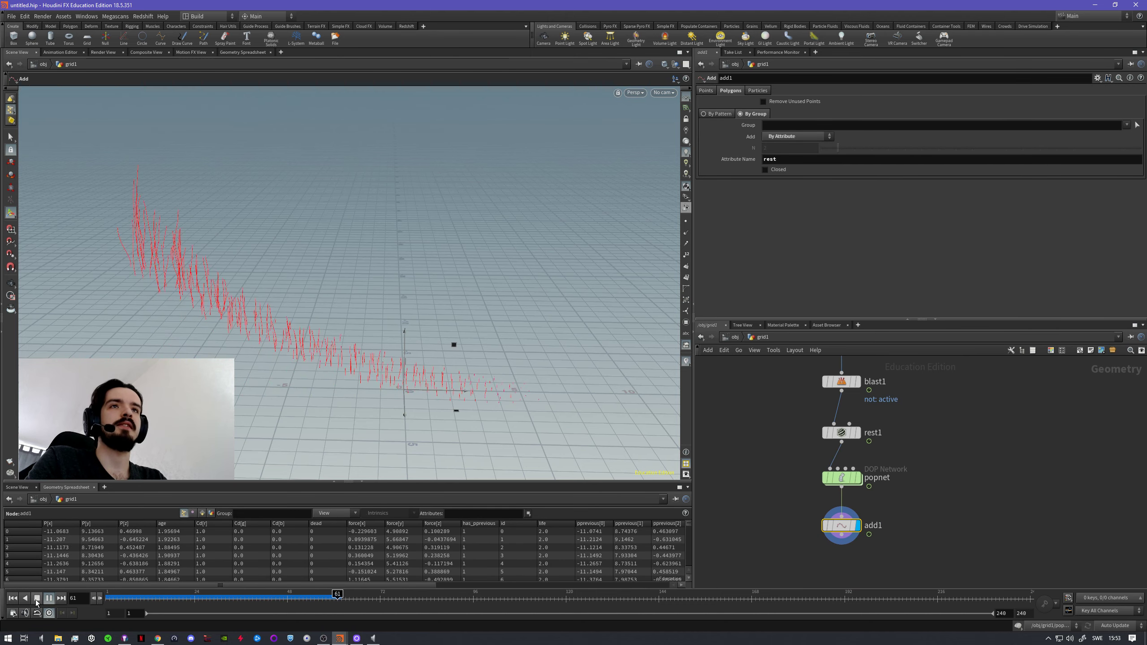
pyautogui.click(37, 599)
pyautogui.keyDown('alt'); pyautogui.moveTo(535, 377); pyautogui.dragTo(437, 344); pyautogui.keyUp('alt')
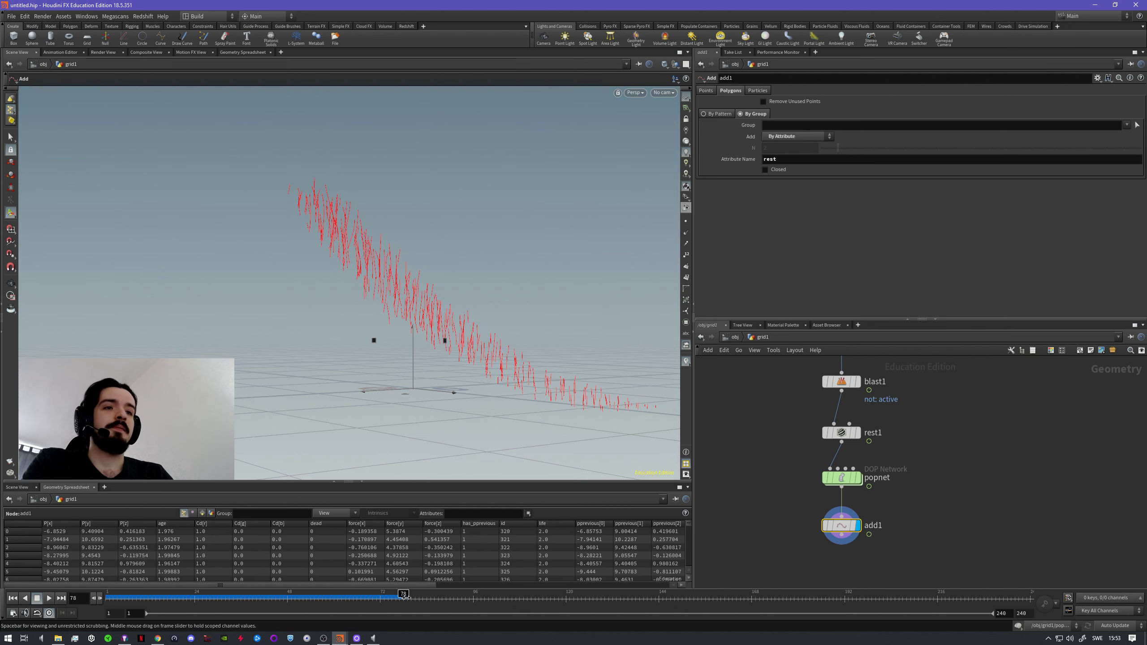
pyautogui.moveTo(403, 598); pyautogui.dragTo(380, 597)
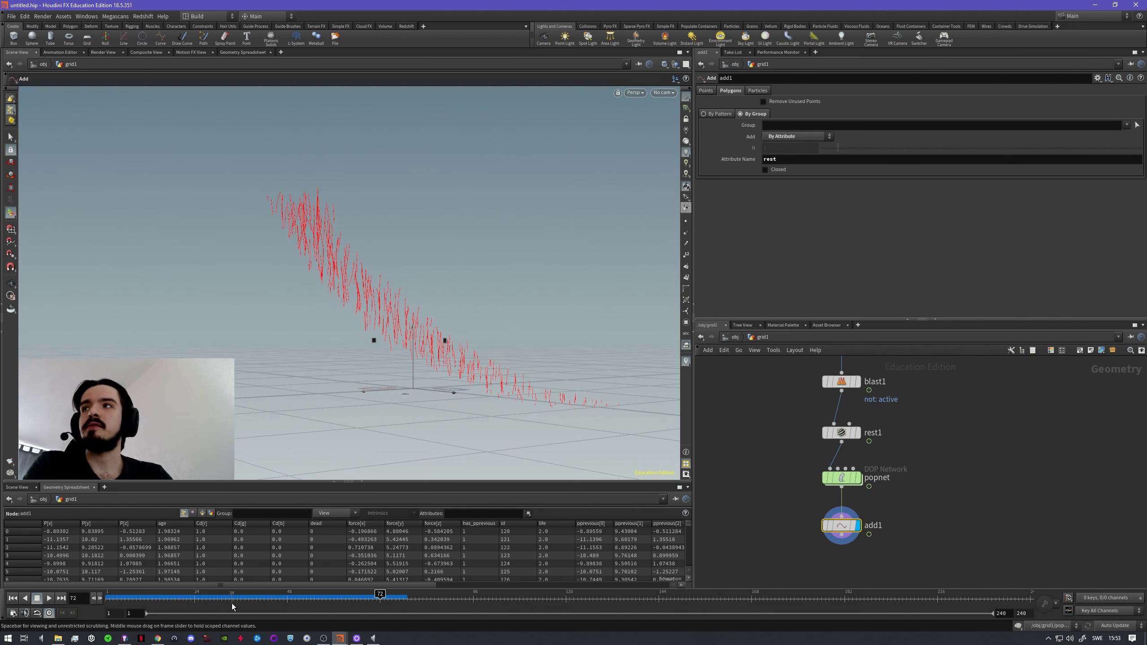